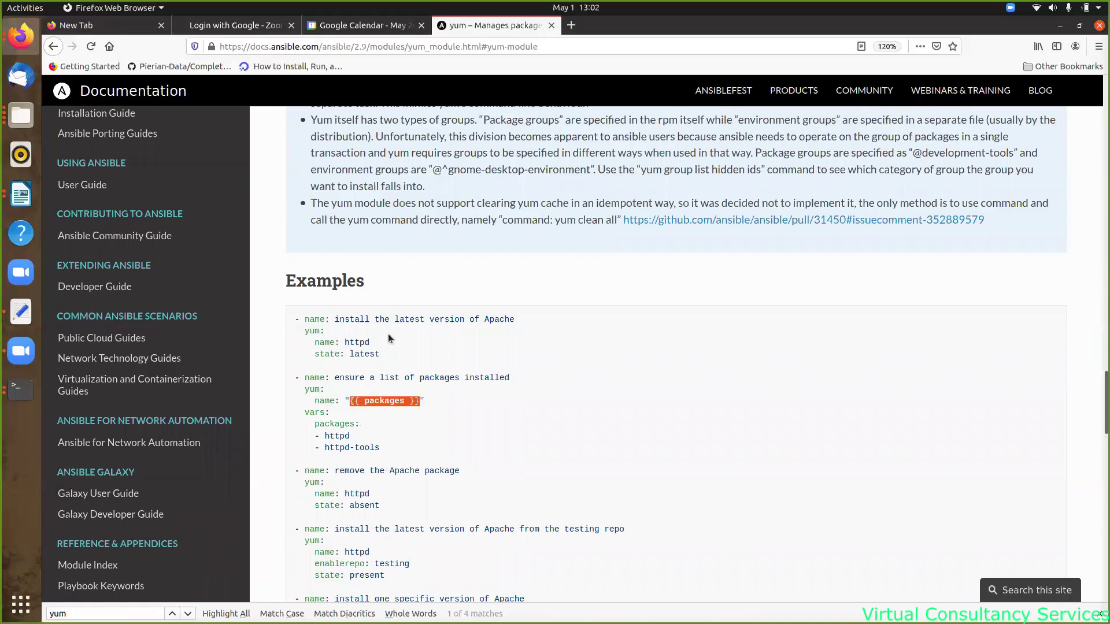
# - Examine the yum module's playbook examples, especially how the packages variable supplies a list of packages to install
pyautogui.moveTo(301, 412); pyautogui.dragTo(366, 451)
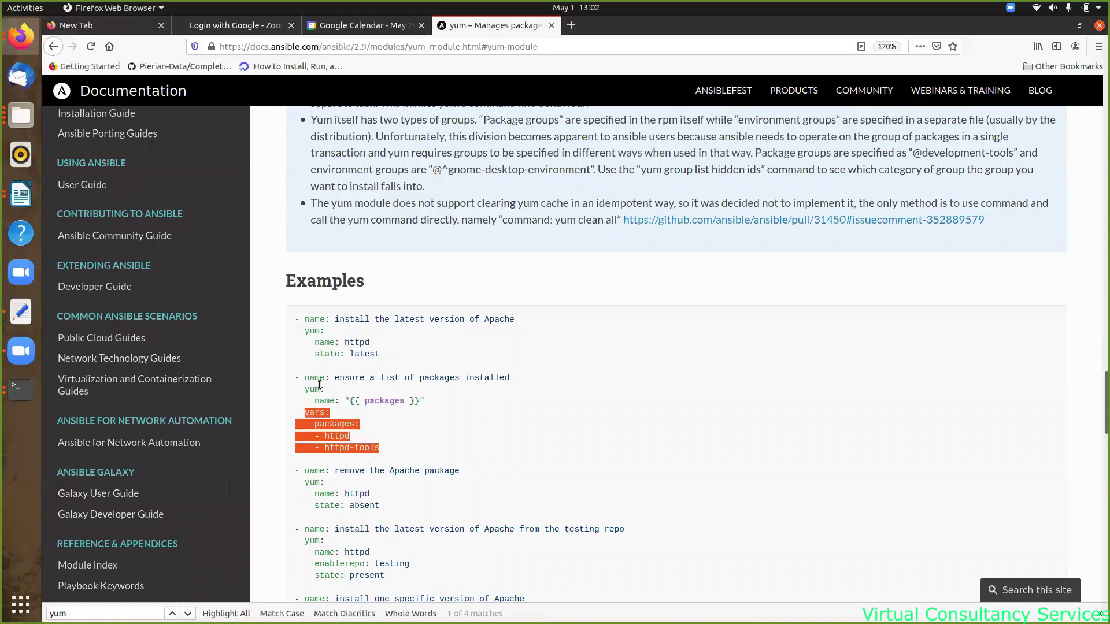
pyautogui.click(391, 403)
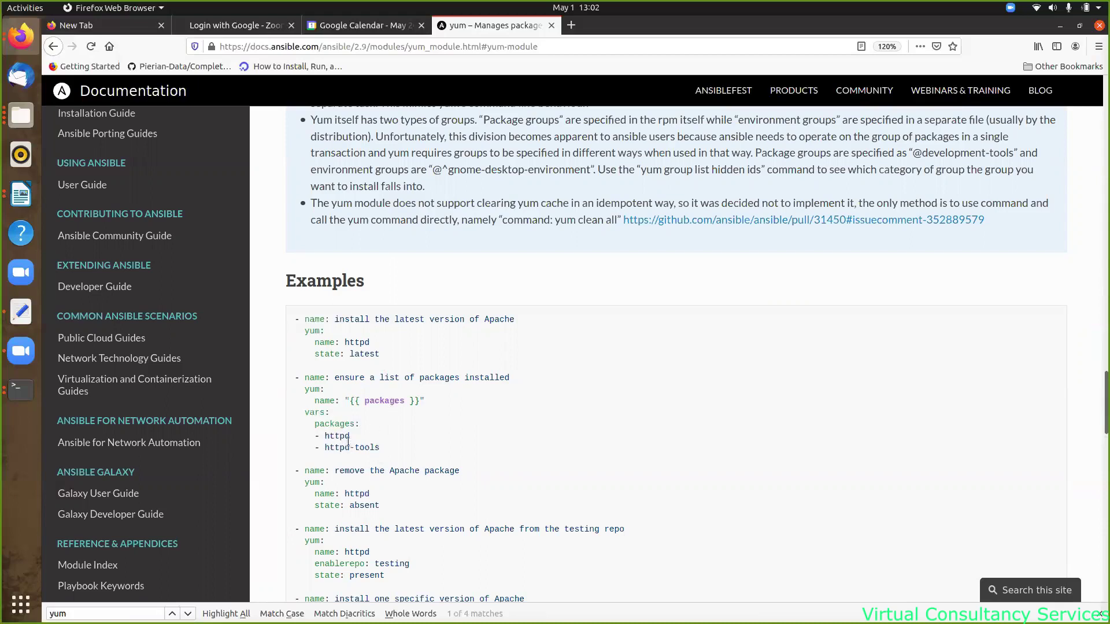
pyautogui.moveTo(388, 445); pyautogui.dragTo(308, 375)
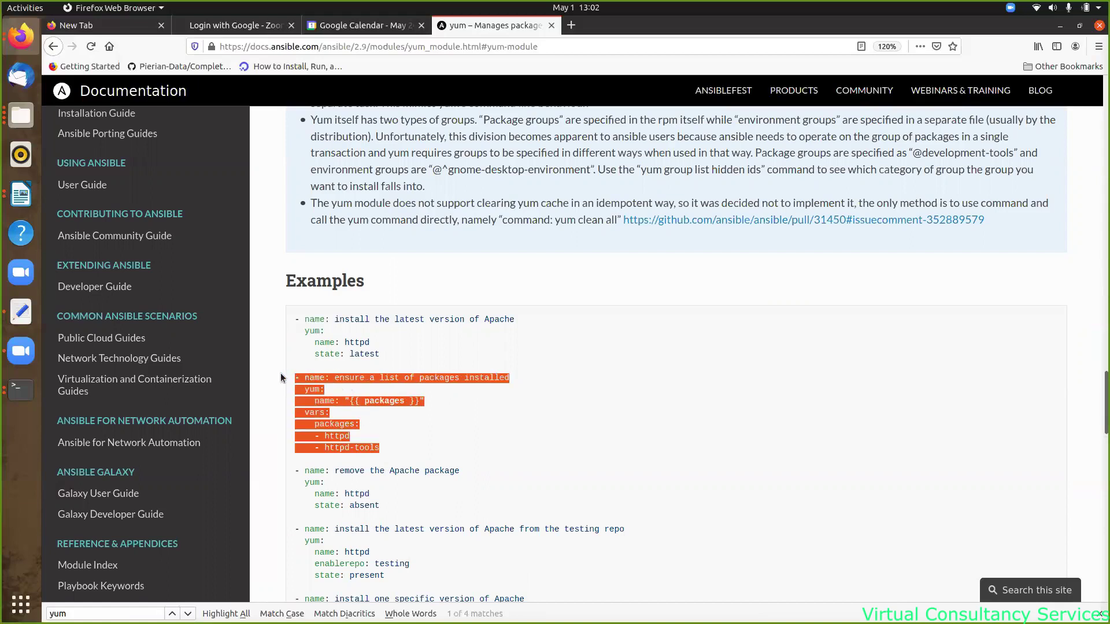
pyautogui.click(407, 439)
pyautogui.scroll(-5, 467, 457)
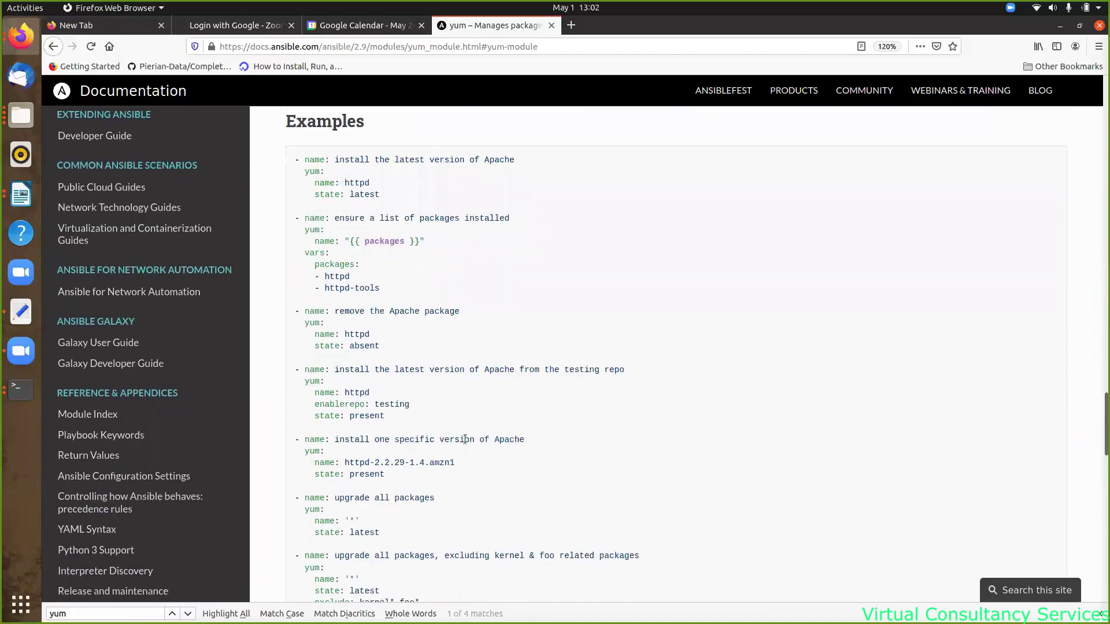
pyautogui.moveTo(383, 293); pyautogui.dragTo(300, 256)
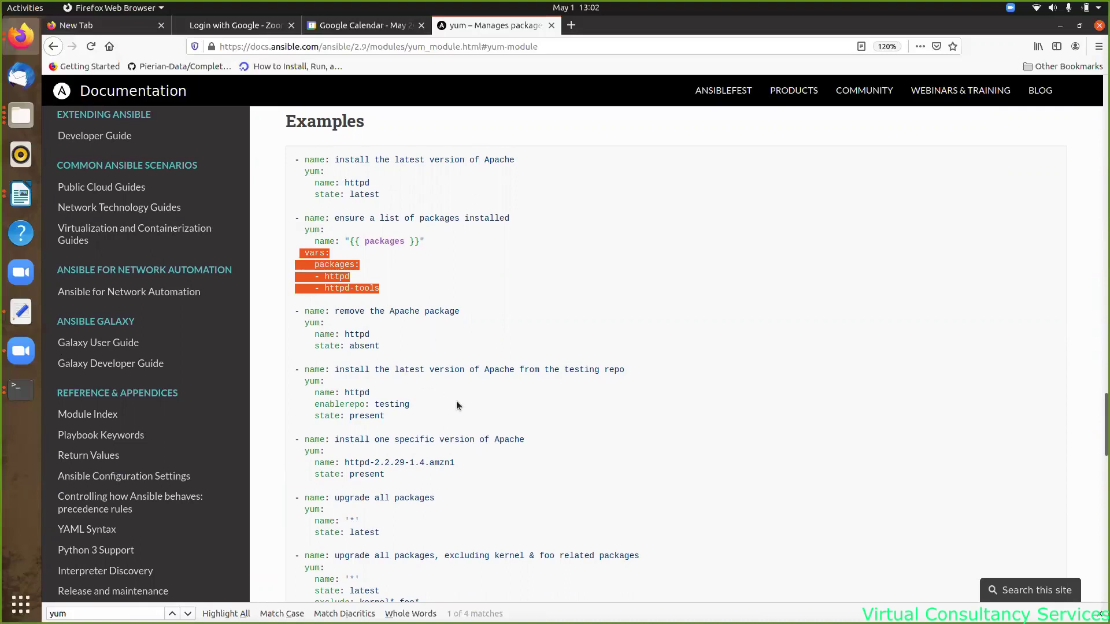
pyautogui.scroll(-9, 456, 405)
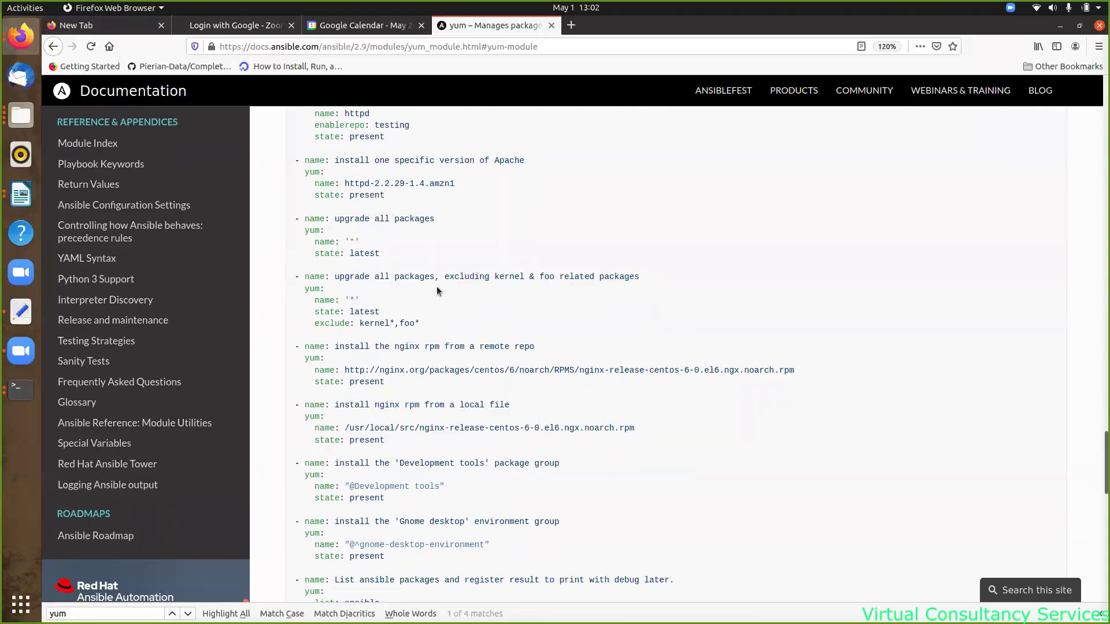
pyautogui.scroll(-10, 436, 291)
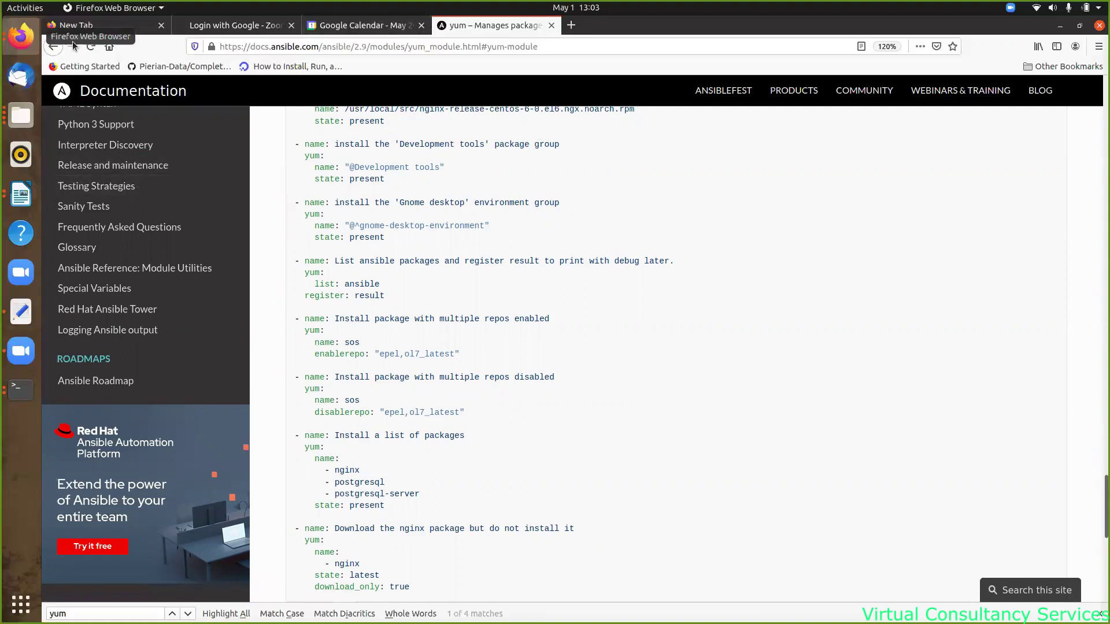
# - Switch to the other browser window, show the EC2 instances list and clear the ansibleMaster selection
pyautogui.click(36, 37)
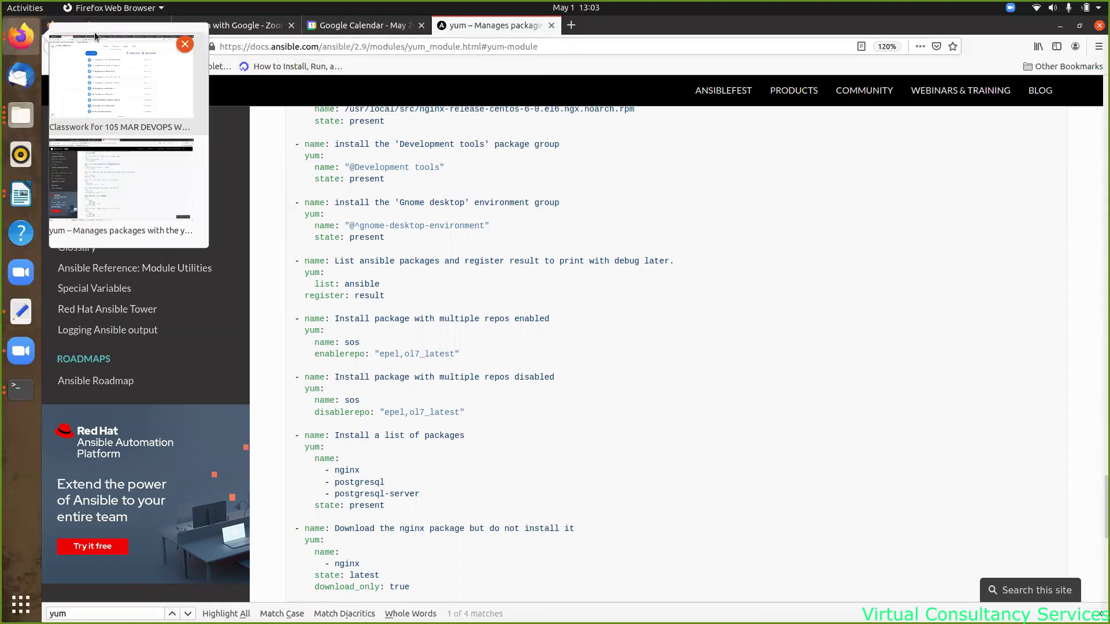
pyautogui.click(109, 53)
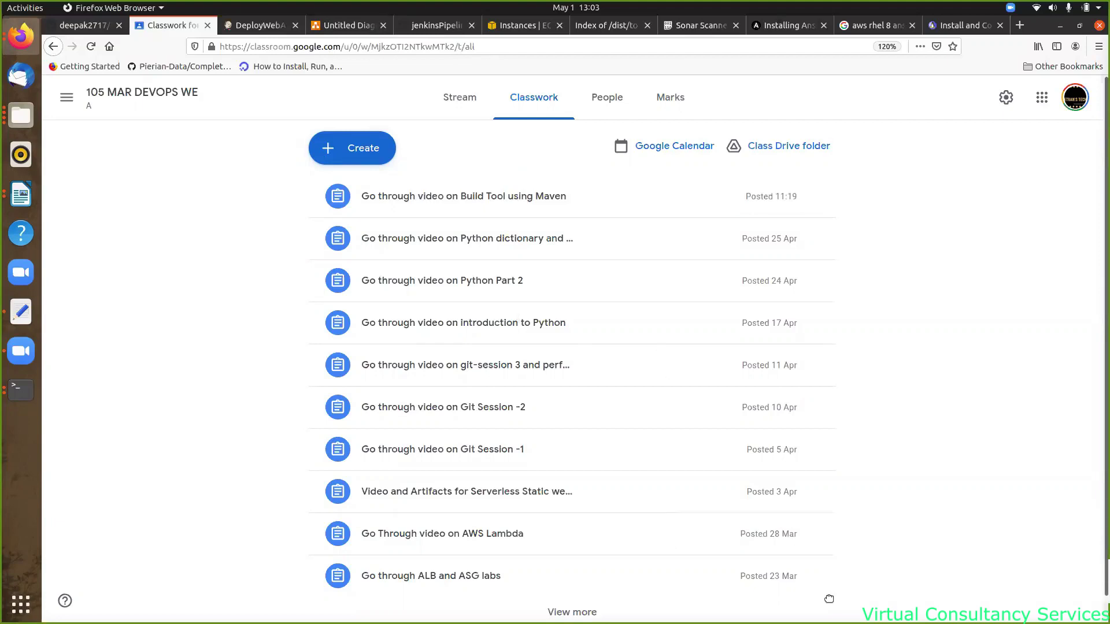
pyautogui.click(490, 24)
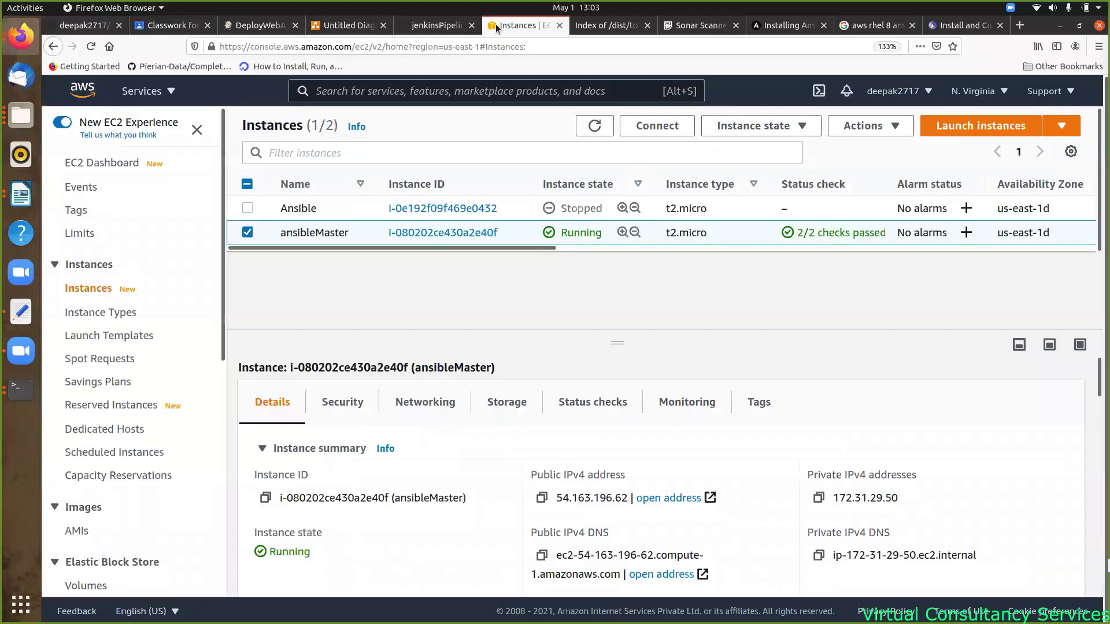
pyautogui.click(247, 233)
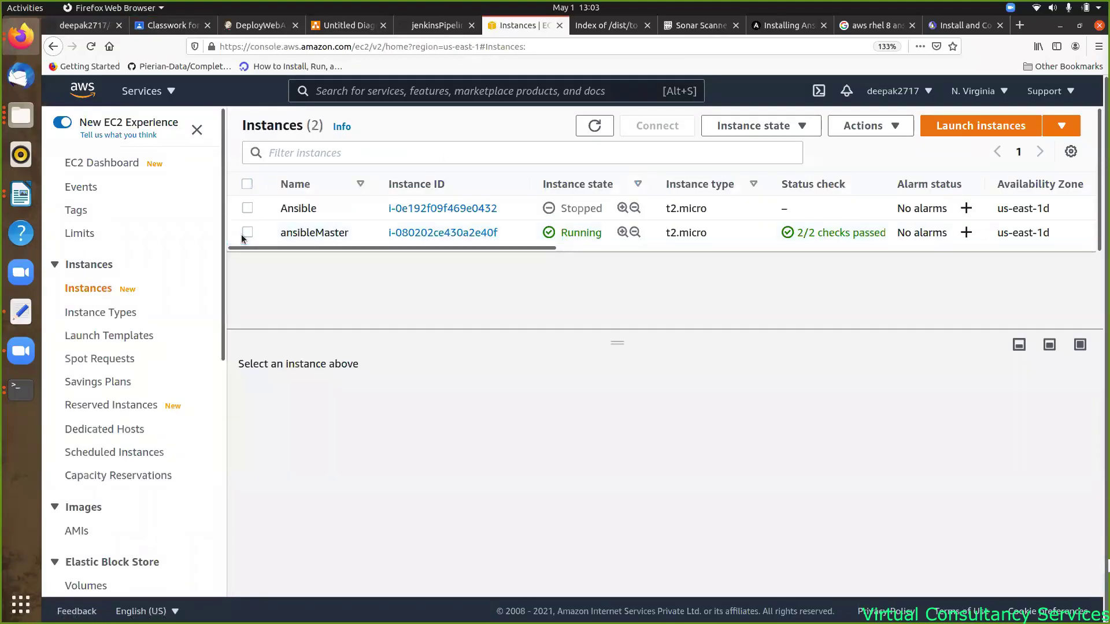
pyautogui.click(247, 233)
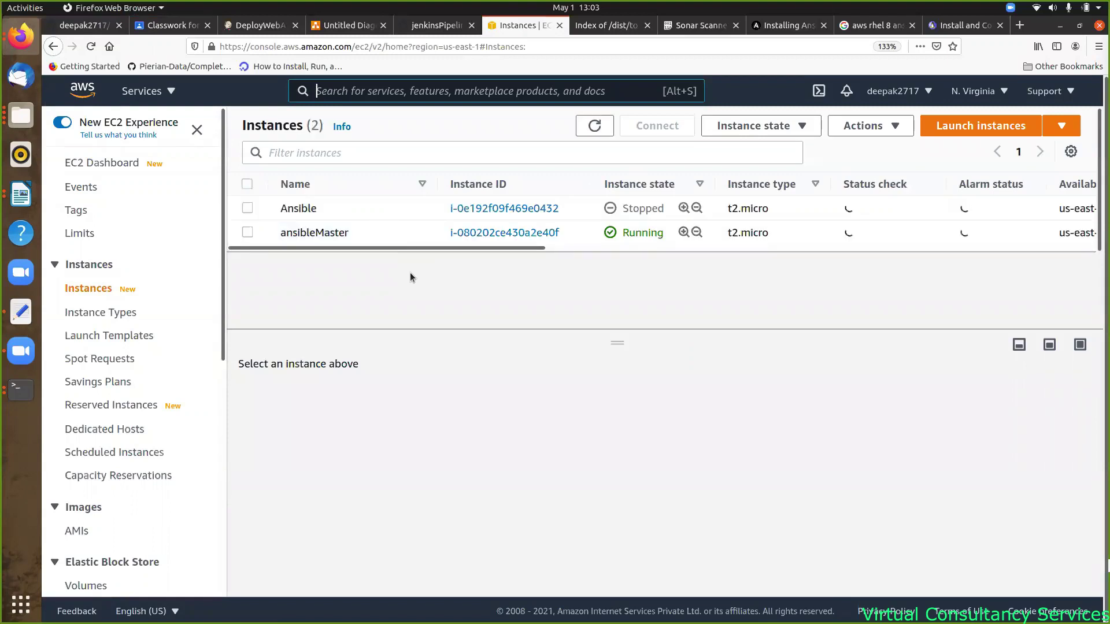
# - Set up a new EC2 instance launch with the 64-bit (x86) Ubuntu Server 18.04 LTS image and t2.micro type, up to the review
pyautogui.click(939, 129)
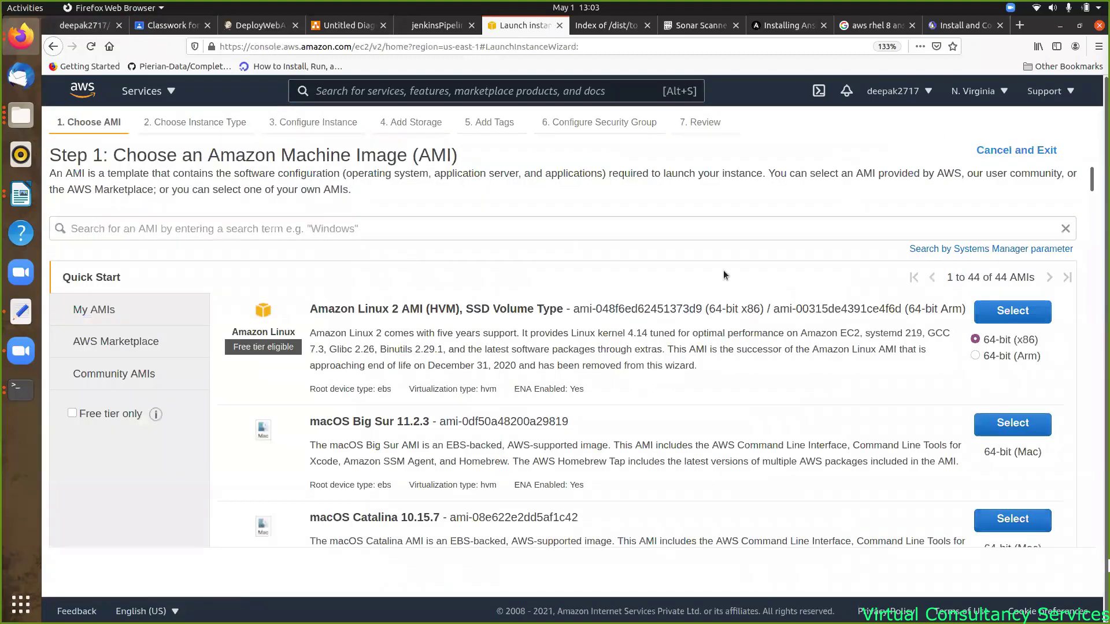
pyautogui.scroll(-12, 585, 353)
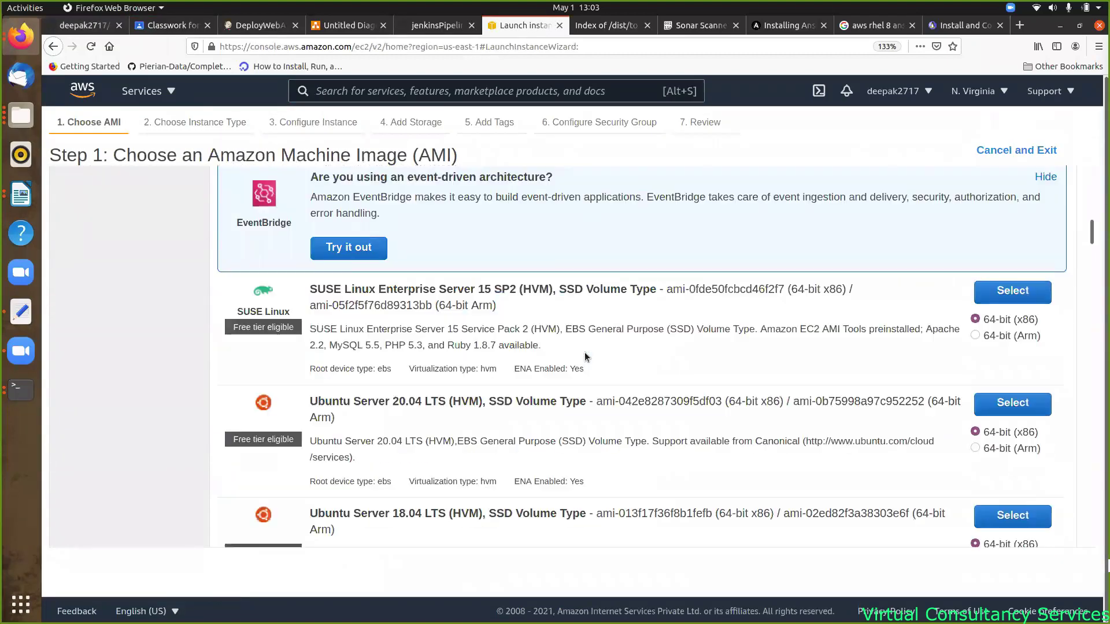
pyautogui.scroll(-1, 584, 357)
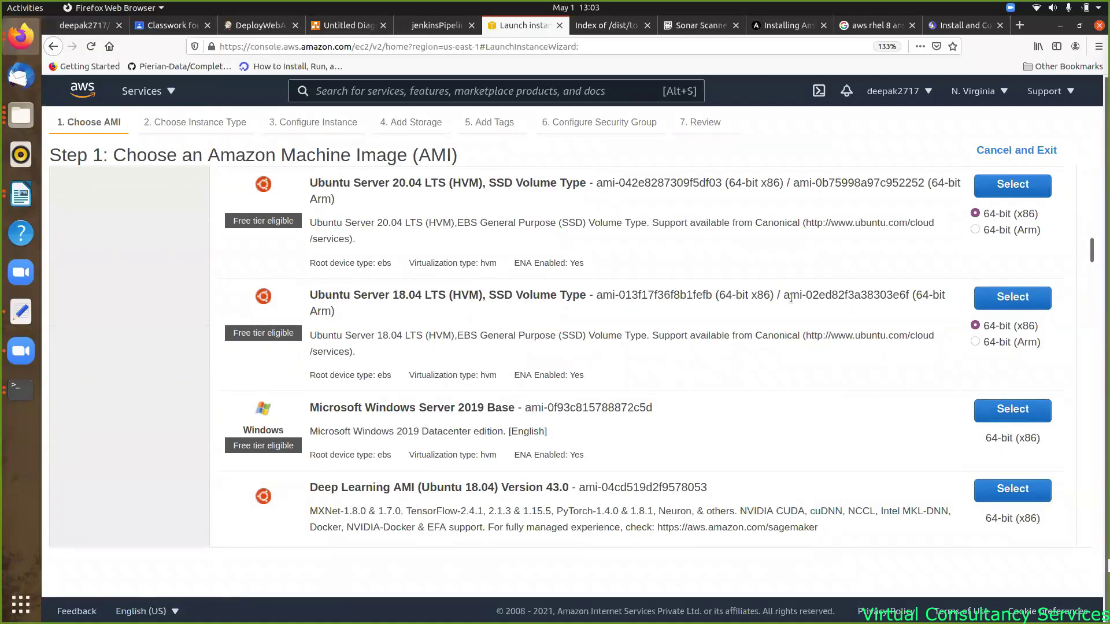
pyautogui.click(1003, 298)
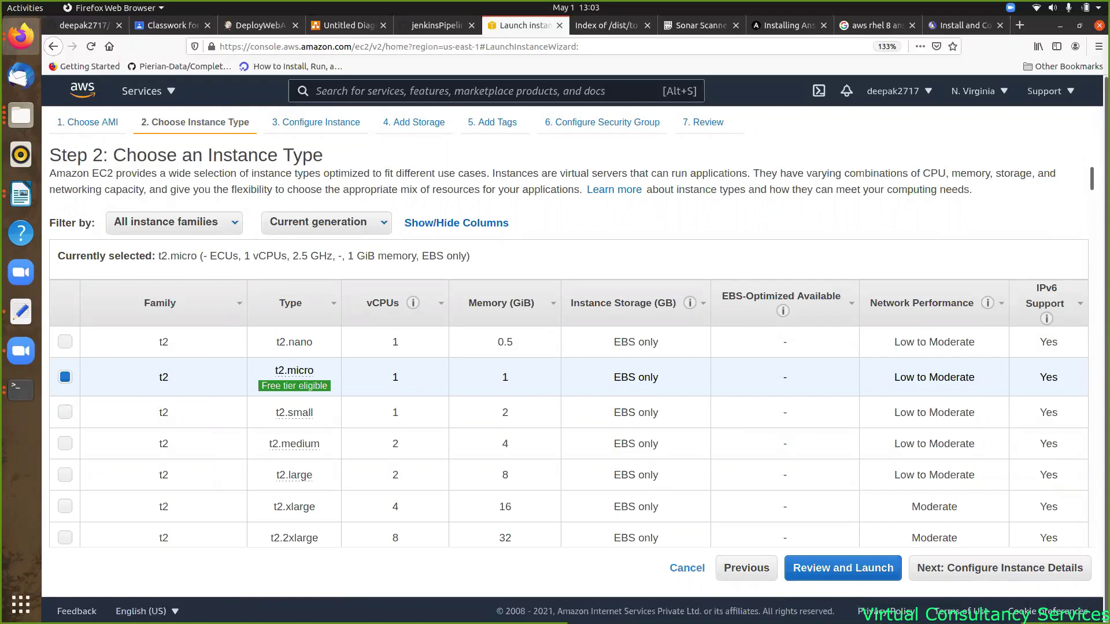
pyautogui.click(828, 574)
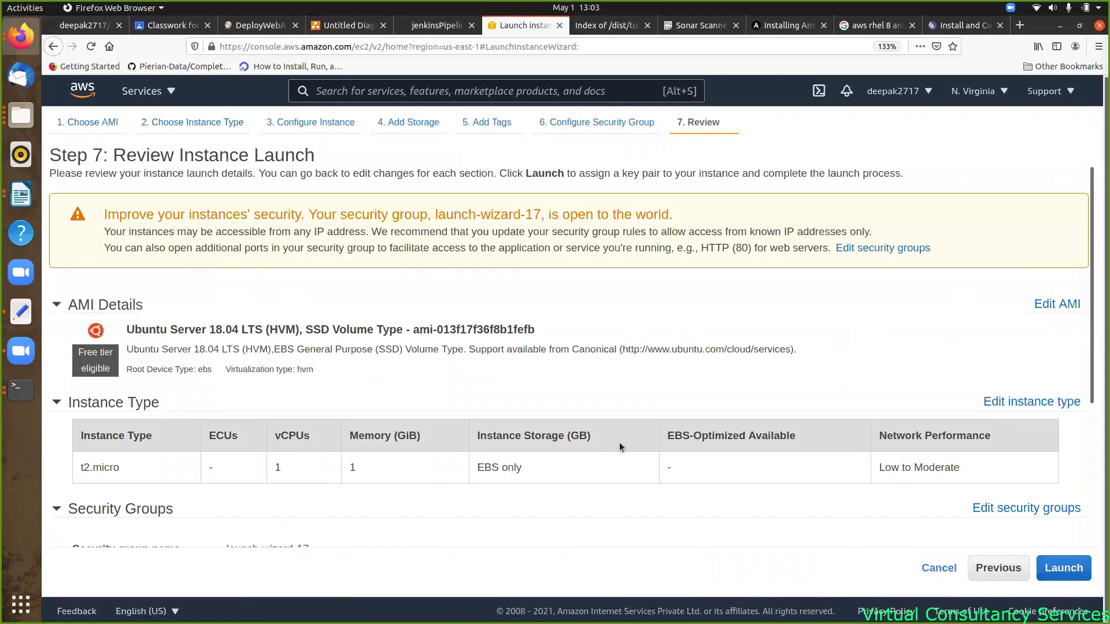
pyautogui.scroll(-3, 620, 422)
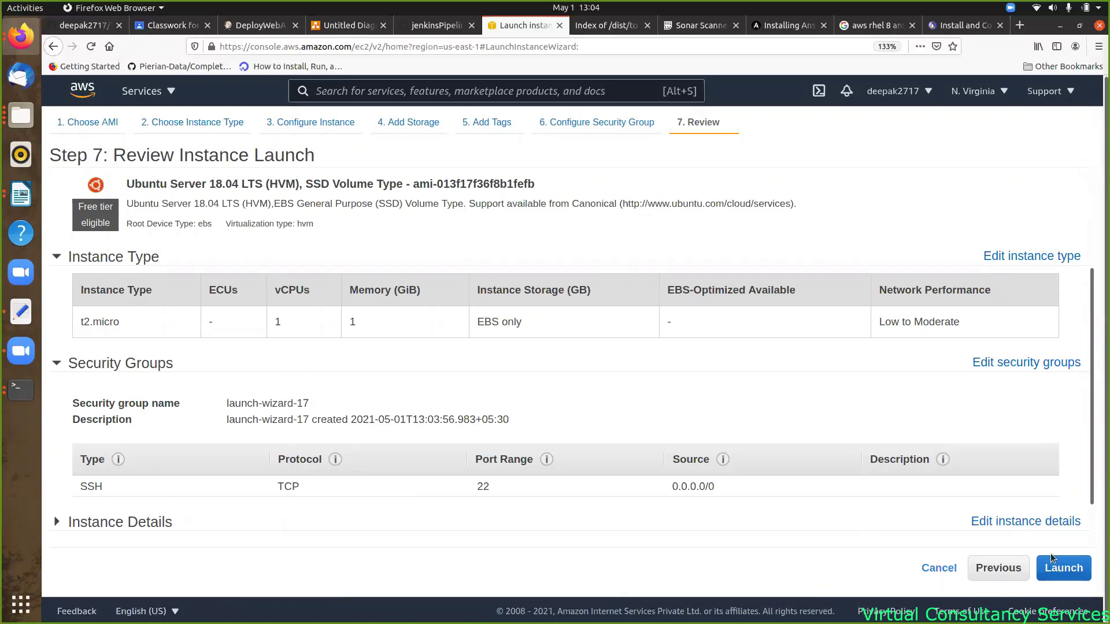
# - Launch the instance with the existing devopslearning key pair, acknowledging access to its private key, and return to the instances list
pyautogui.click(1064, 568)
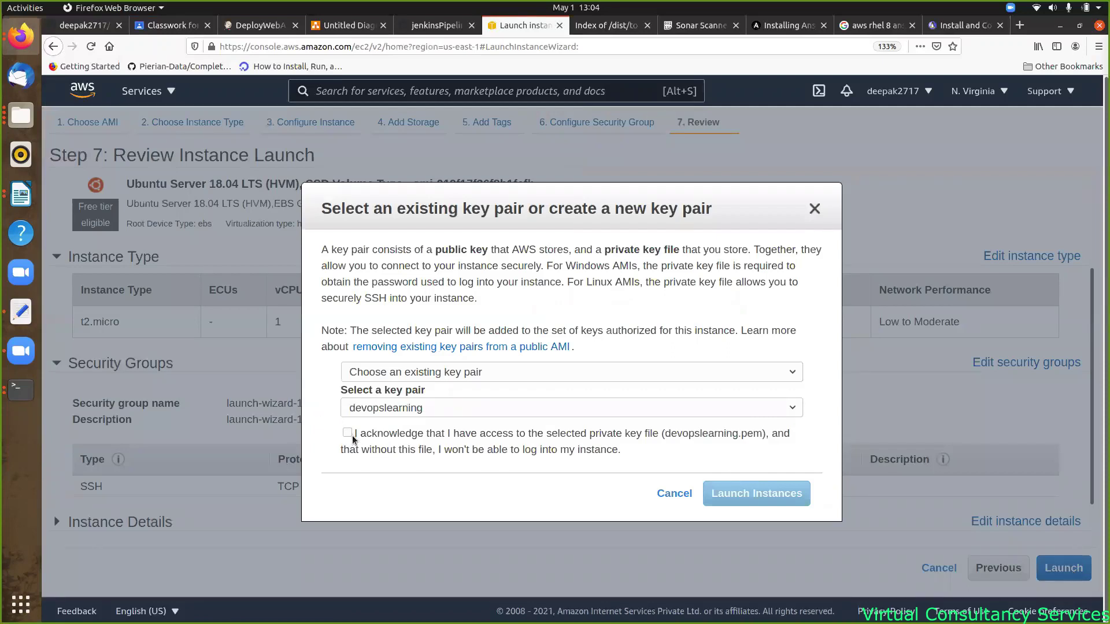
pyautogui.click(347, 433)
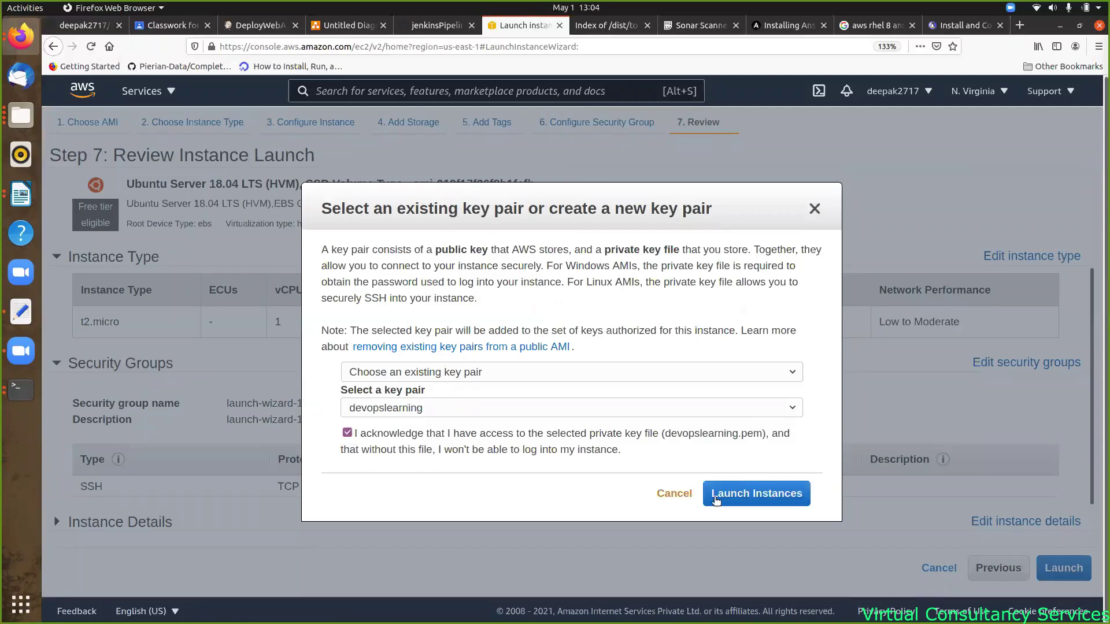
pyautogui.click(733, 494)
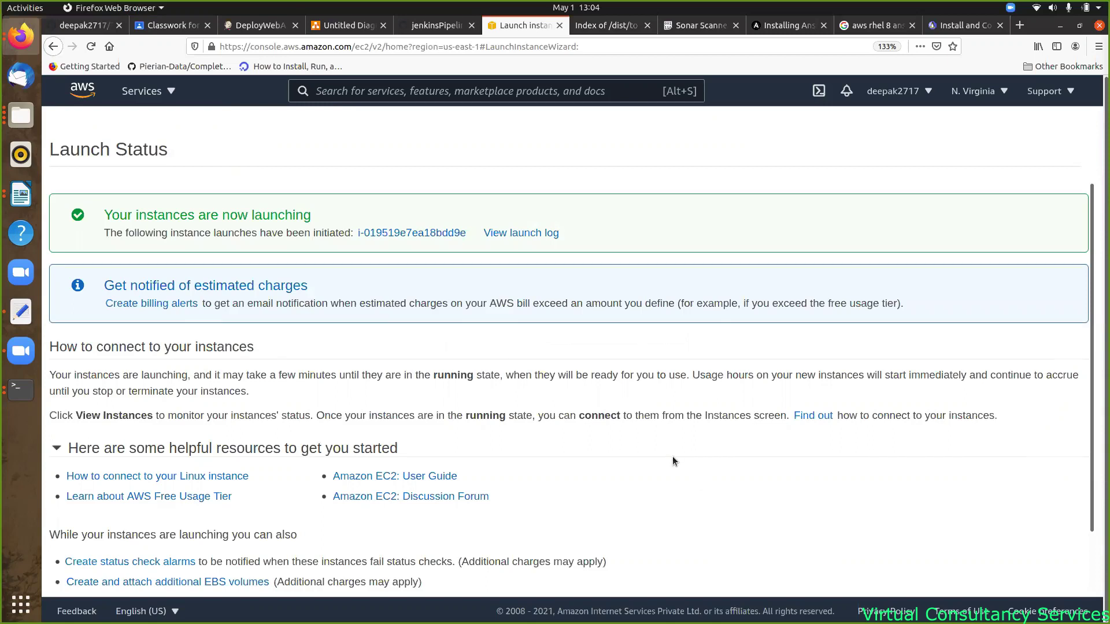
pyautogui.scroll(-2, 672, 456)
pyautogui.click(1041, 575)
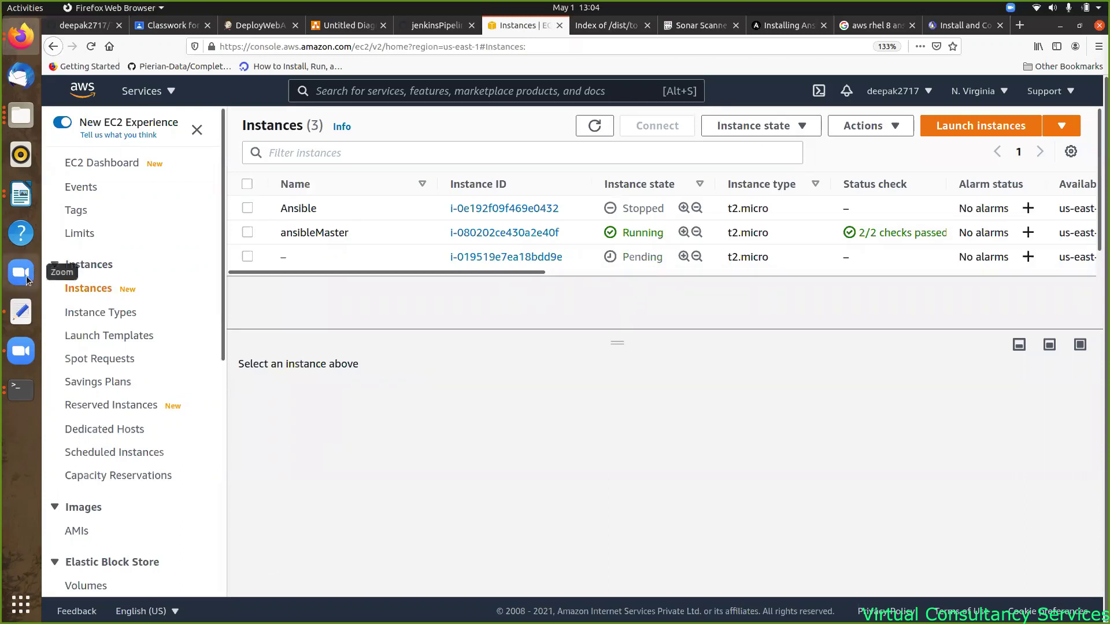
# - Switch to the terminal session on the Ansible master and check the installed Ansible version with ansible --version
pyautogui.click(22, 388)
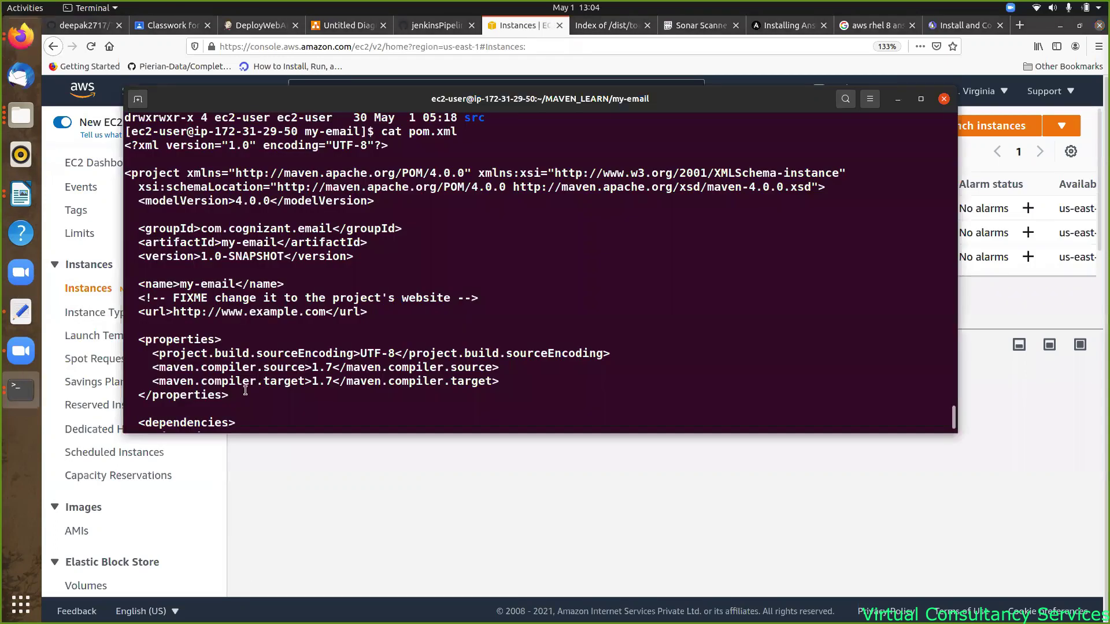
pyautogui.scroll(-15, 245, 391)
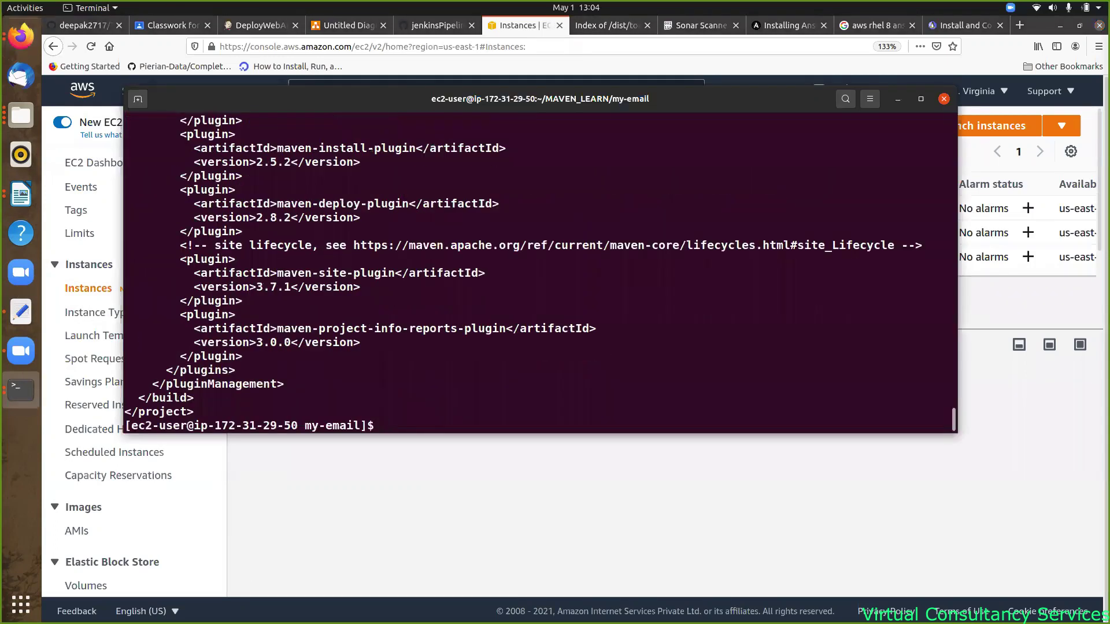
pyautogui.press('Return')
pyautogui.press('Return')
pyautogui.press('Return')
pyautogui.press('Return')
pyautogui.press('Return')
pyautogui.press('Return')
pyautogui.press('Return')
pyautogui.press('Return')
pyautogui.press('Return')
pyautogui.press('Return')
pyautogui.press('Return')
pyautogui.press('Return')
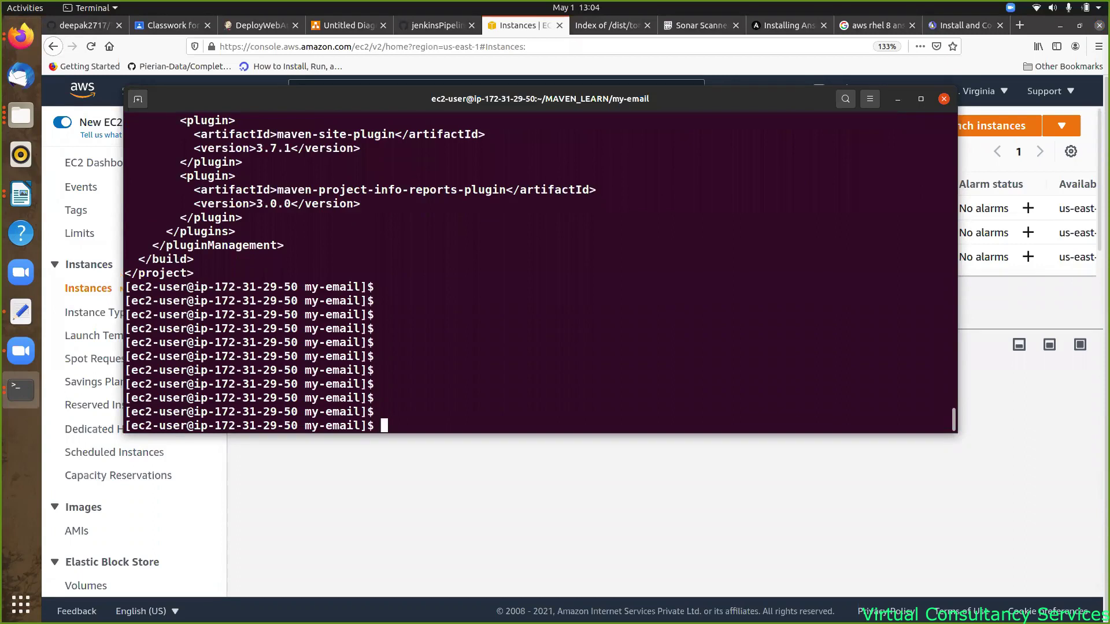
pyautogui.write('ansible')
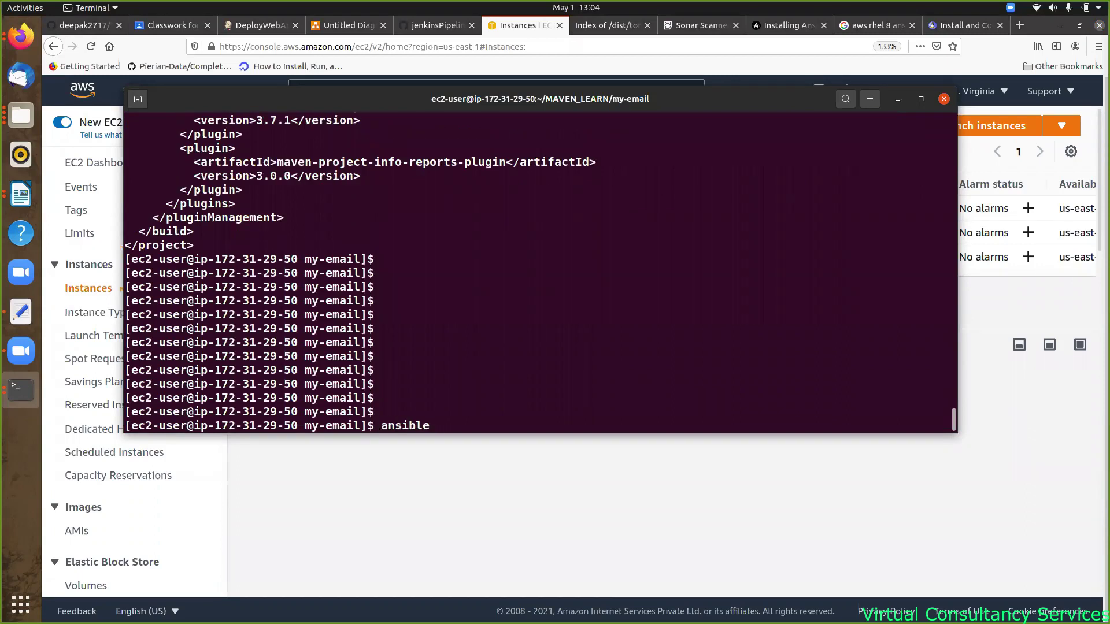
pyautogui.write(' --version')
pyautogui.press('Return')
pyautogui.press('Return')
pyautogui.press('Return')
pyautogui.press('Return')
pyautogui.press('Return')
pyautogui.press('Return')
pyautogui.press('Return')
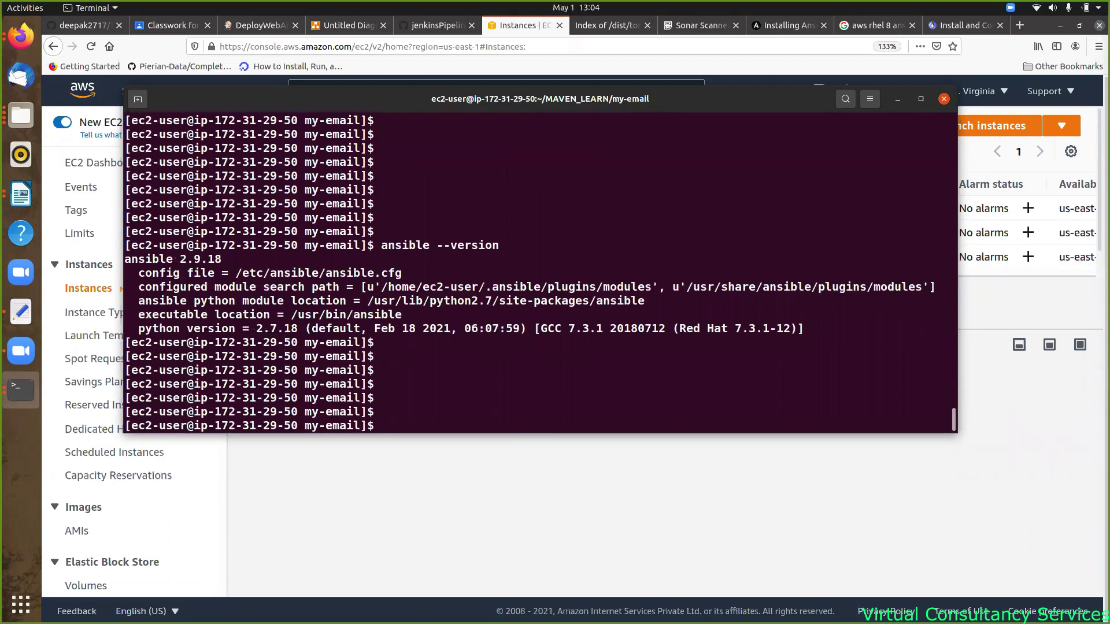
# - Change to the home directory with cd ~
pyautogui.press('Return')
pyautogui.press('Return')
pyautogui.write('cd ~')
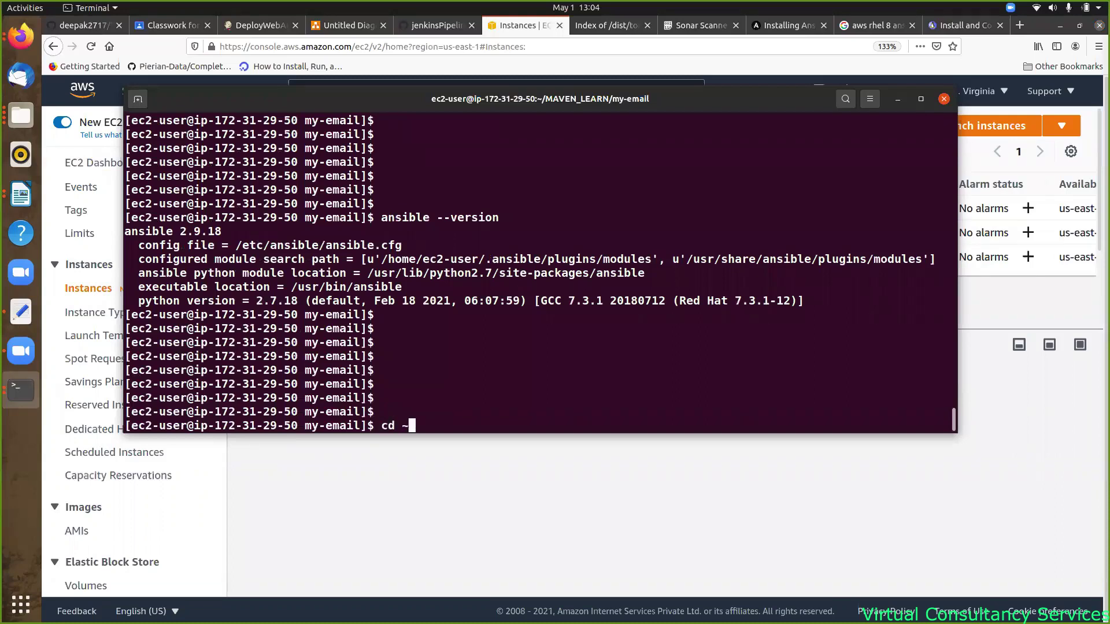
pyautogui.press('Return')
pyautogui.press('Return')
pyautogui.press('Return')
pyautogui.press('Return')
pyautogui.press('Return')
pyautogui.press('Return')
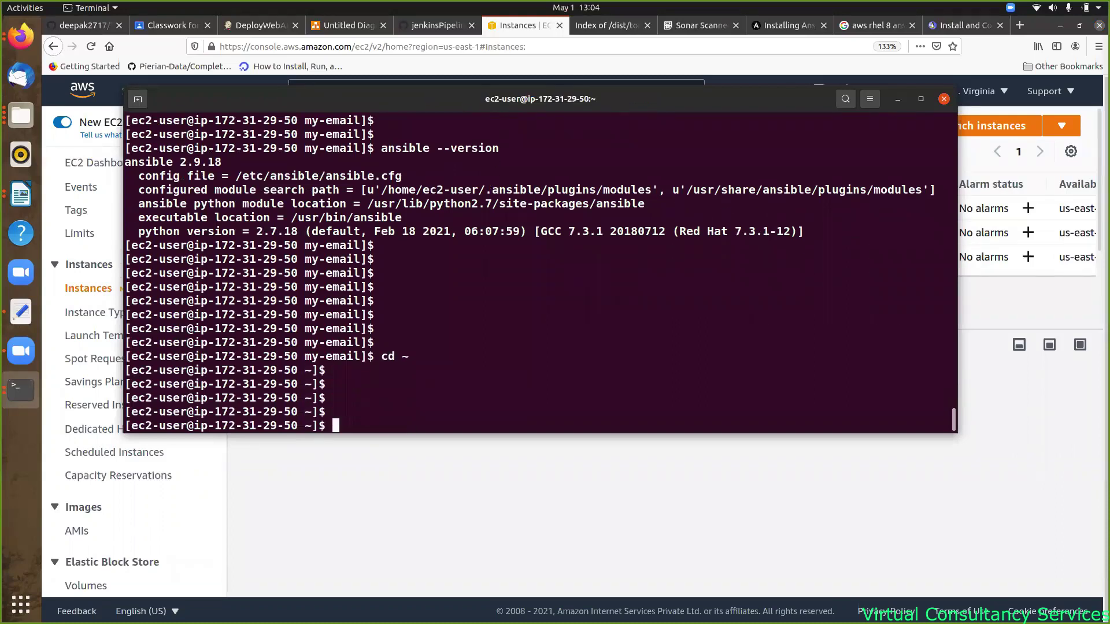
pyautogui.write('ca')
pyautogui.press('BackSpace')
pyautogui.press('BackSpace')
pyautogui.write('cat ')
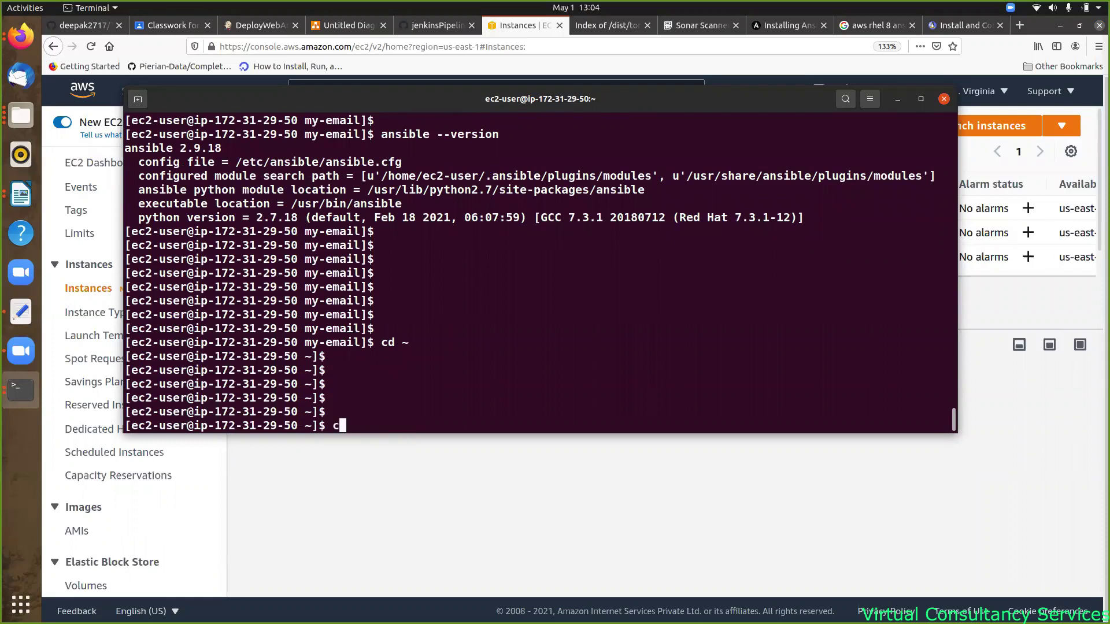
pyautogui.write('~/.ssh/')
pyautogui.press('Tab')
pyautogui.press('Tab')
pyautogui.press('Tab')
pyautogui.press('Tab')
pyautogui.press('BackSpace')
pyautogui.press('BackSpace')
pyautogui.press('BackSpace')
pyautogui.press('BackSpace')
pyautogui.press('BackSpace')
pyautogui.press('BackSpace')
pyautogui.press('BackSpace')
pyautogui.press('BackSpace')
pyautogui.press('BackSpace')
pyautogui.press('BackSpace')
pyautogui.press('BackSpace')
pyautogui.press('BackSpace')
pyautogui.press('BackSpace')
pyautogui.press('BackSpace')
pyautogui.press('BackSpace')
pyautogui.press('BackSpace')
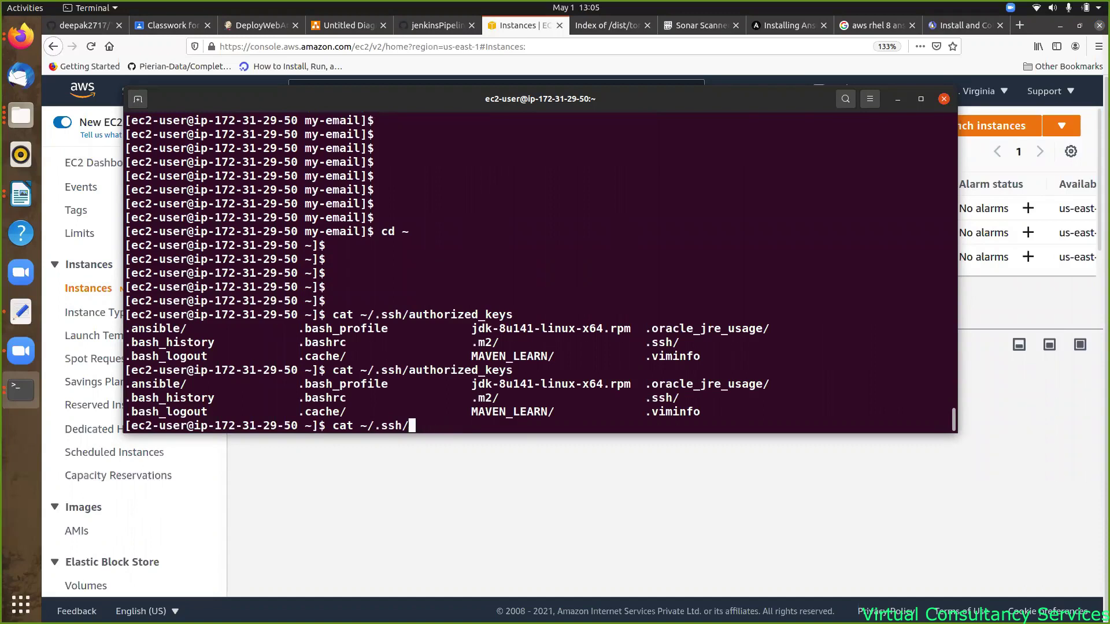
pyautogui.press('BackSpace')
pyautogui.press('BackSpace')
pyautogui.press('BackSpace')
pyautogui.press('BackSpace')
pyautogui.press('BackSpace')
pyautogui.press('BackSpace')
pyautogui.press('BackSpace')
pyautogui.press('BackSpace')
pyautogui.press('BackSpace')
pyautogui.press('BackSpace')
pyautogui.press('BackSpace')
# - Generate an RSA key pair with ssh-keygen -t rsa, accepting the default file location and leaving the passphrase empty
pyautogui.write('ssh-keygebn')
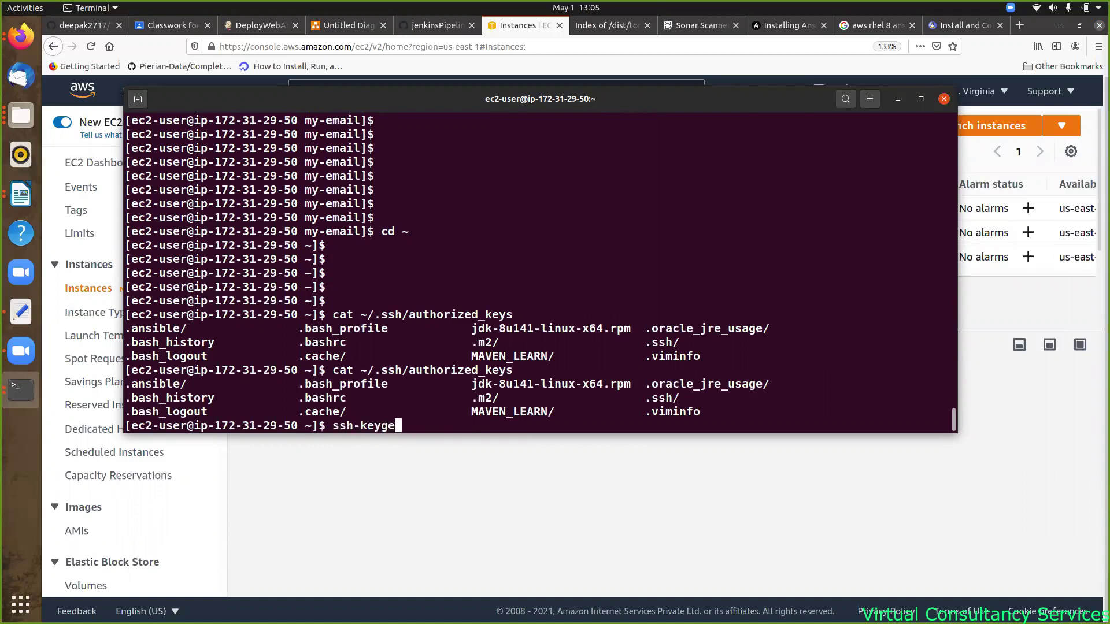
pyautogui.press('BackSpace')
pyautogui.press('BackSpace')
pyautogui.write('n -t rsa')
pyautogui.press('Return')
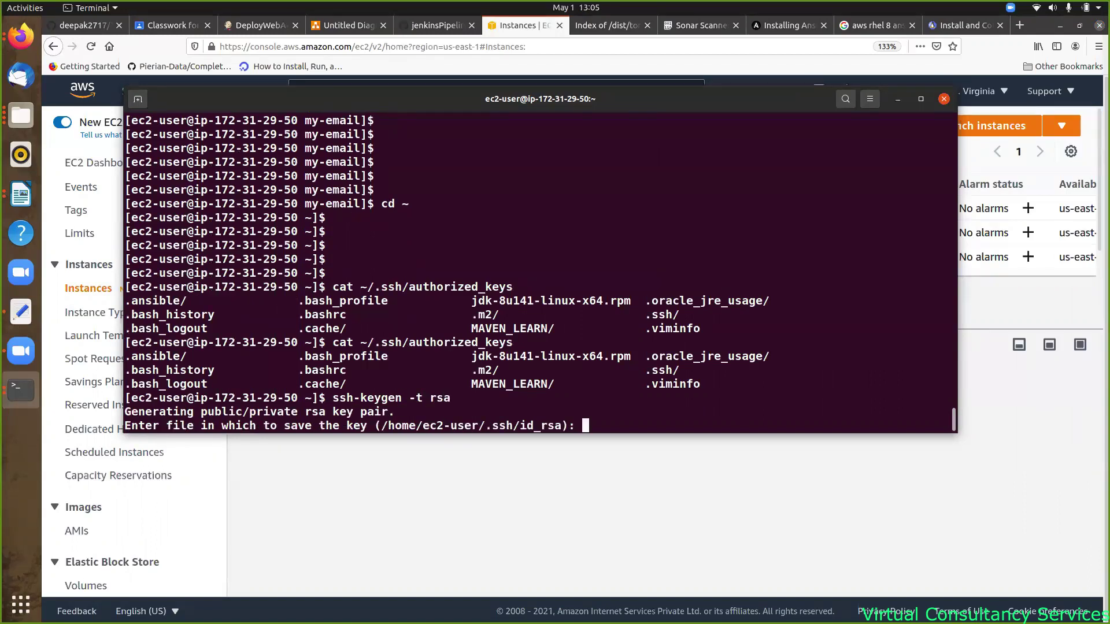
pyautogui.press('Return')
pyautogui.press('Return')
pyautogui.press('Return')
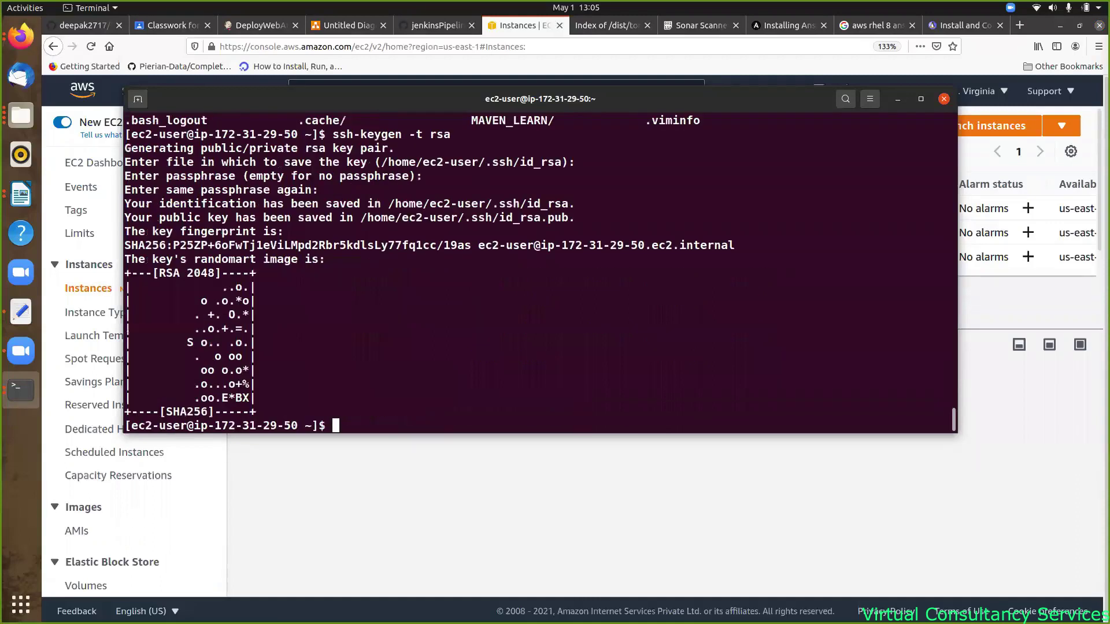
# - Display the generated public key with cat .ssh/id_rsa.pub
pyautogui.write('cat ')
pyautogui.write('~.s')
pyautogui.press('BackSpace')
pyautogui.press('BackSpace')
pyautogui.press('BackSpace')
pyautogui.write('.ssh/id_rsa.pub')
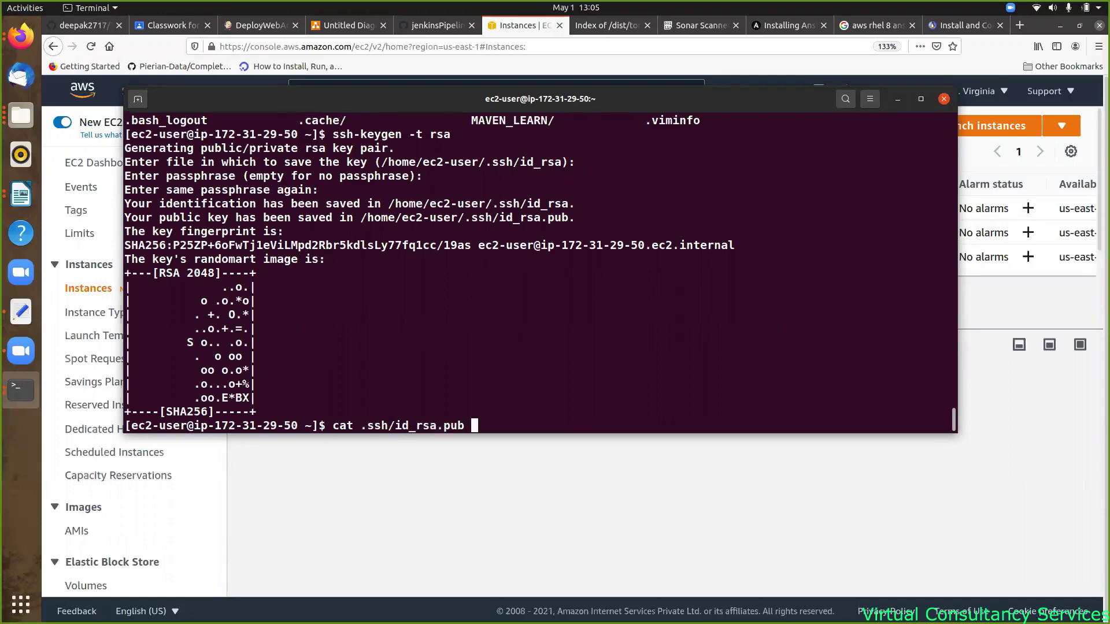
pyautogui.press('Return')
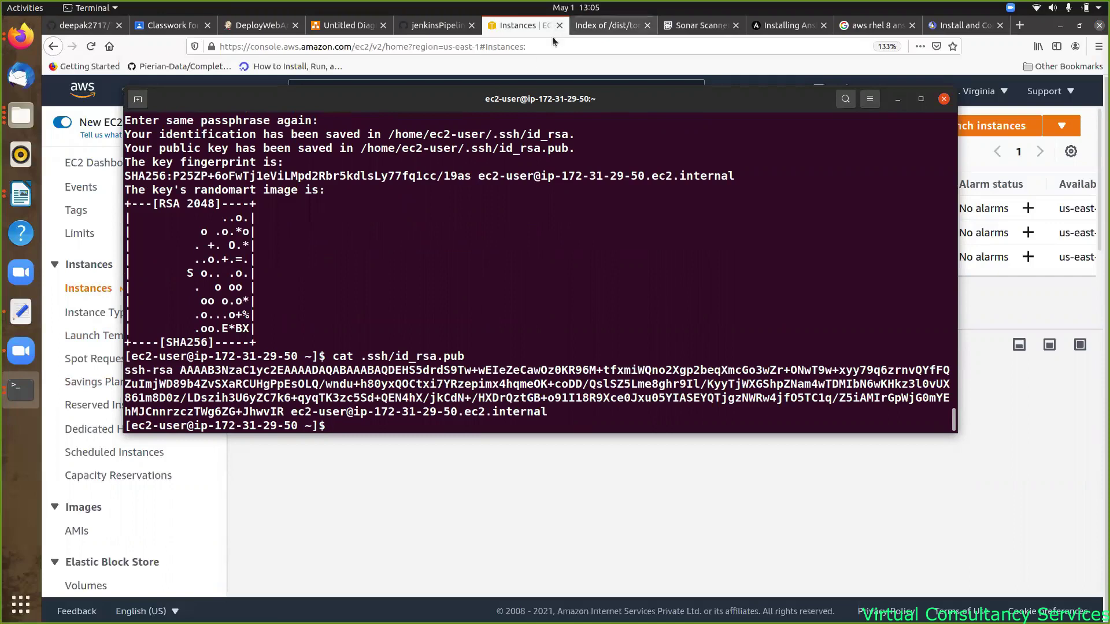
# - Switch to the EC2 instances list in Firefox and name the newly launched, unnamed instance UbuntuWeb
pyautogui.click(976, 300)
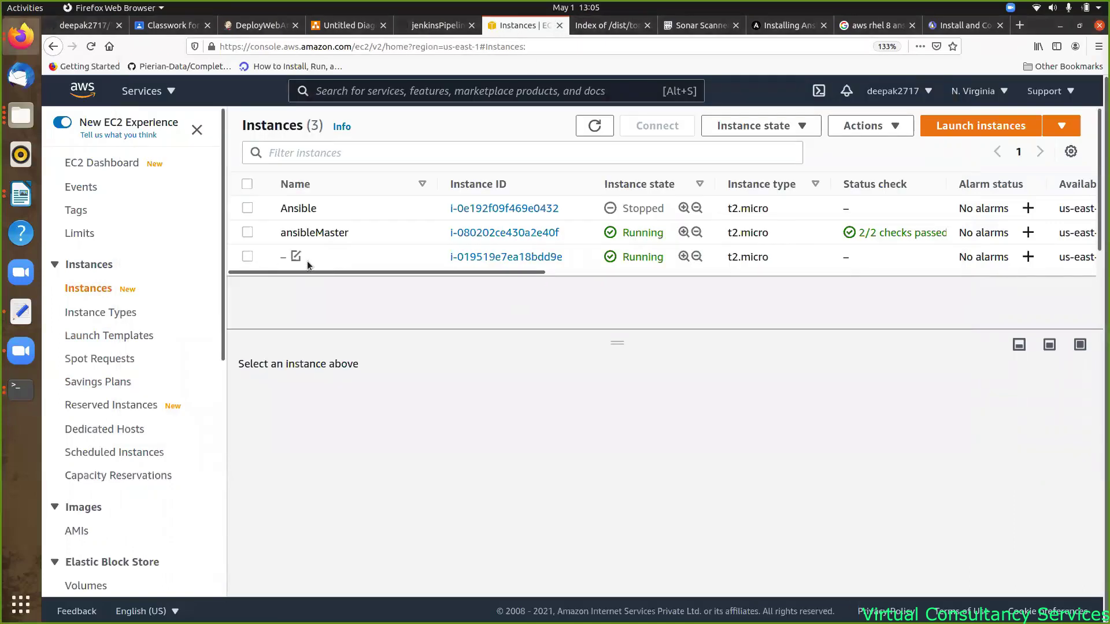
pyautogui.click(295, 257)
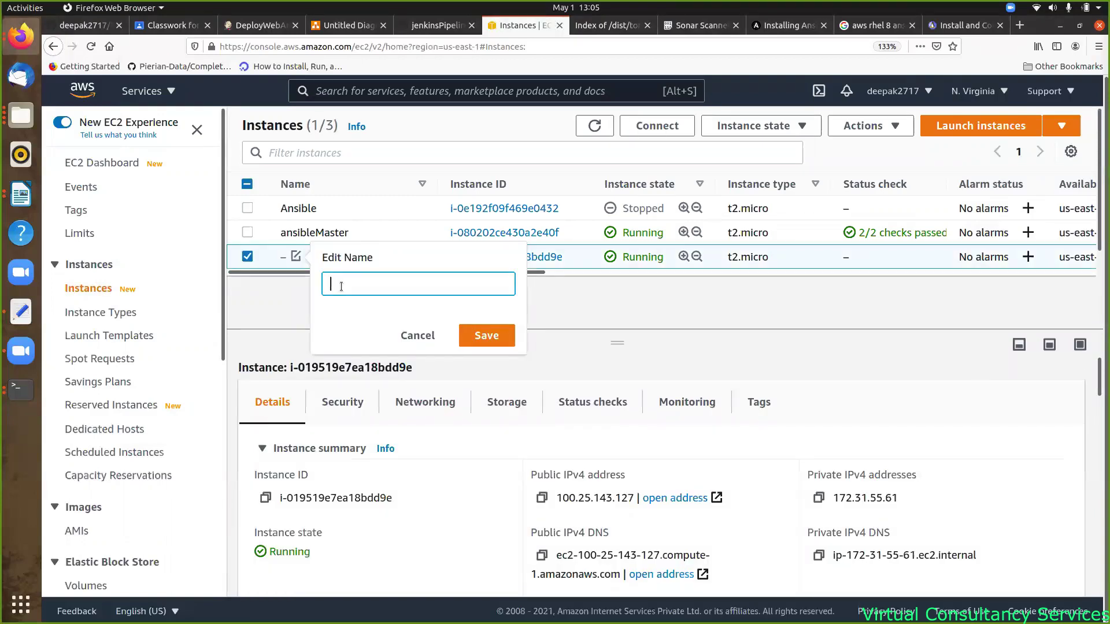
pyautogui.write('UbuntuWeb')
pyautogui.click(498, 337)
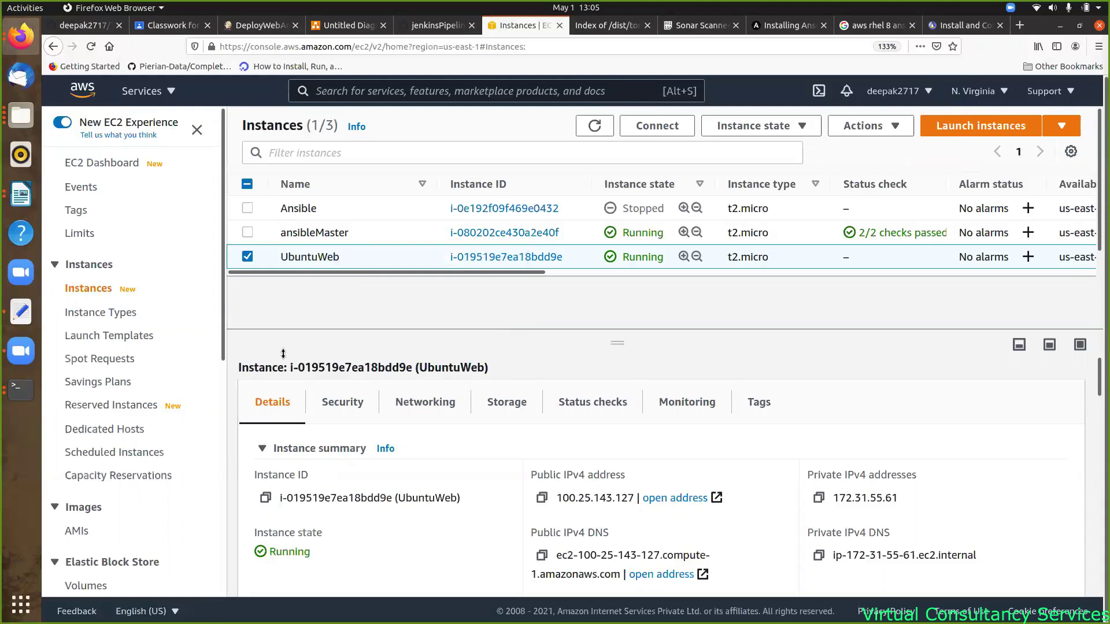
# - Copy UbuntuWeb's public IPv4 address, switch to the local terminal session in ~/Downloads and clear its screen
pyautogui.click(544, 499)
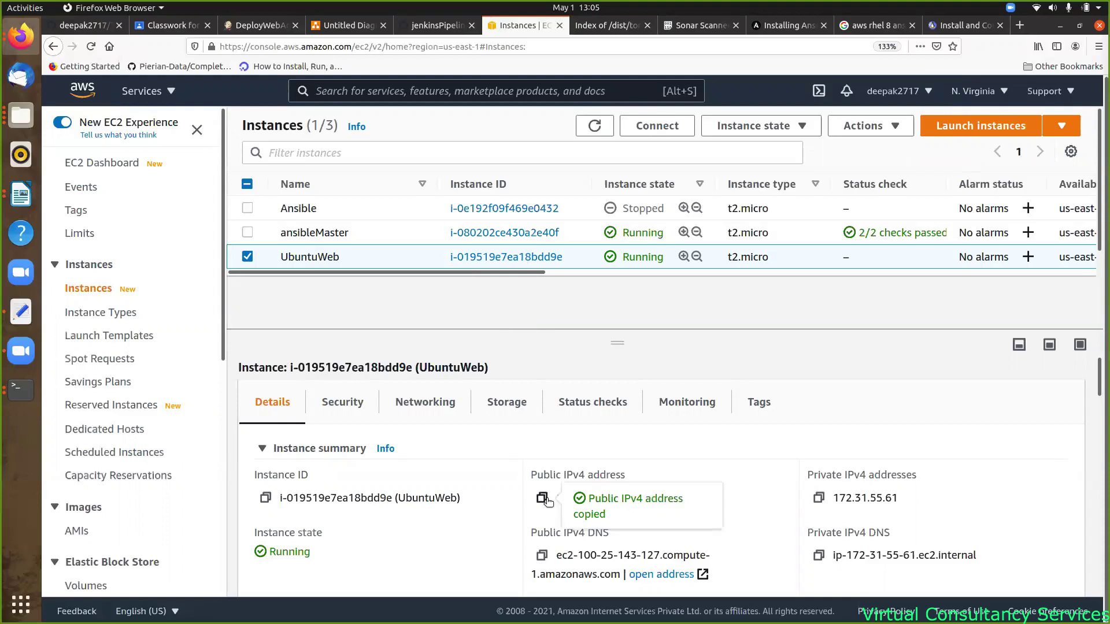
pyautogui.click(19, 393)
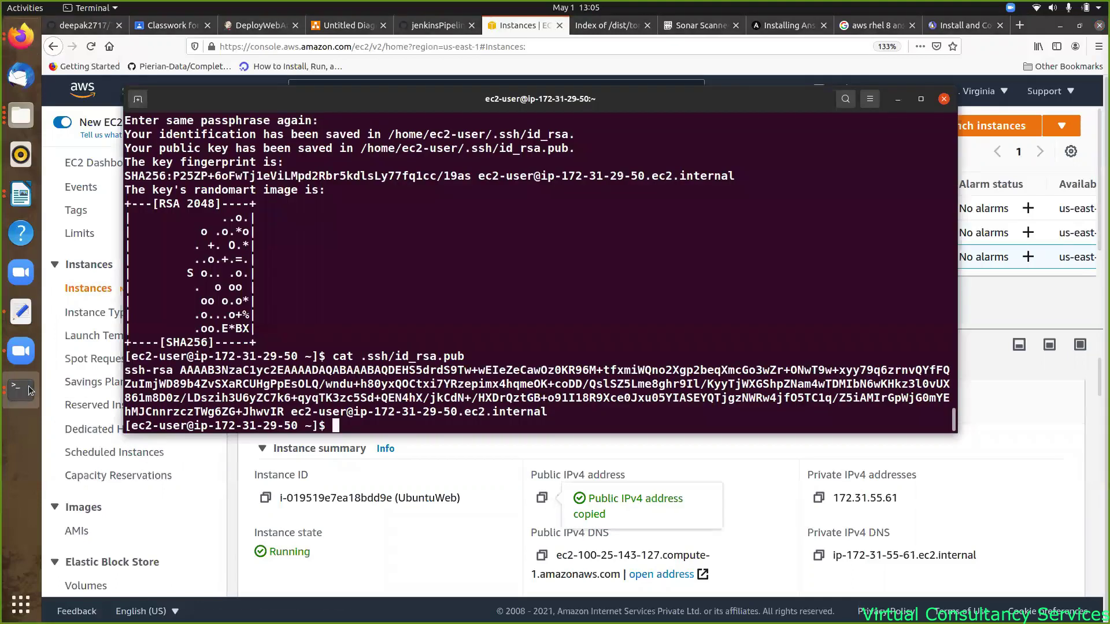
pyautogui.click(30, 391)
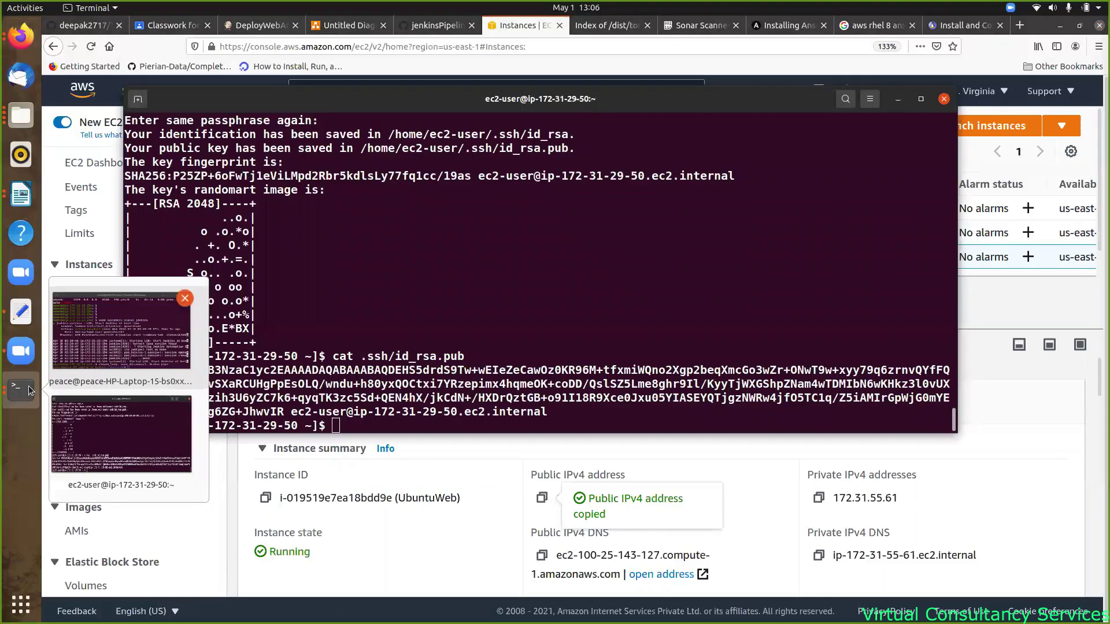
pyautogui.click(124, 339)
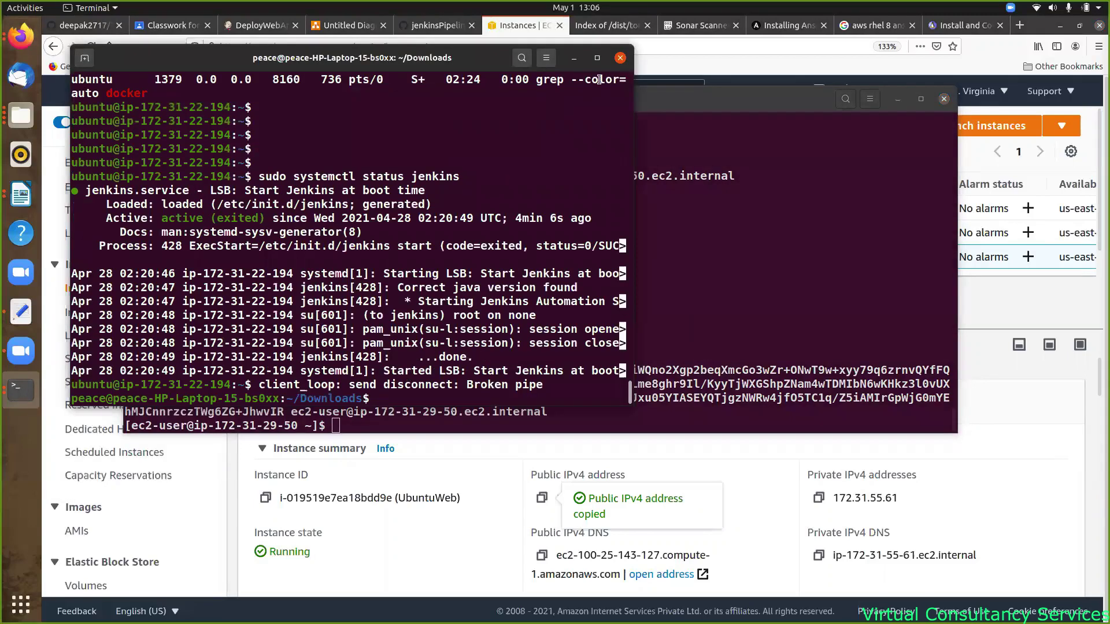
pyautogui.press('Return')
pyautogui.press('Return')
pyautogui.press('Return')
pyautogui.press('Return')
pyautogui.press('Return')
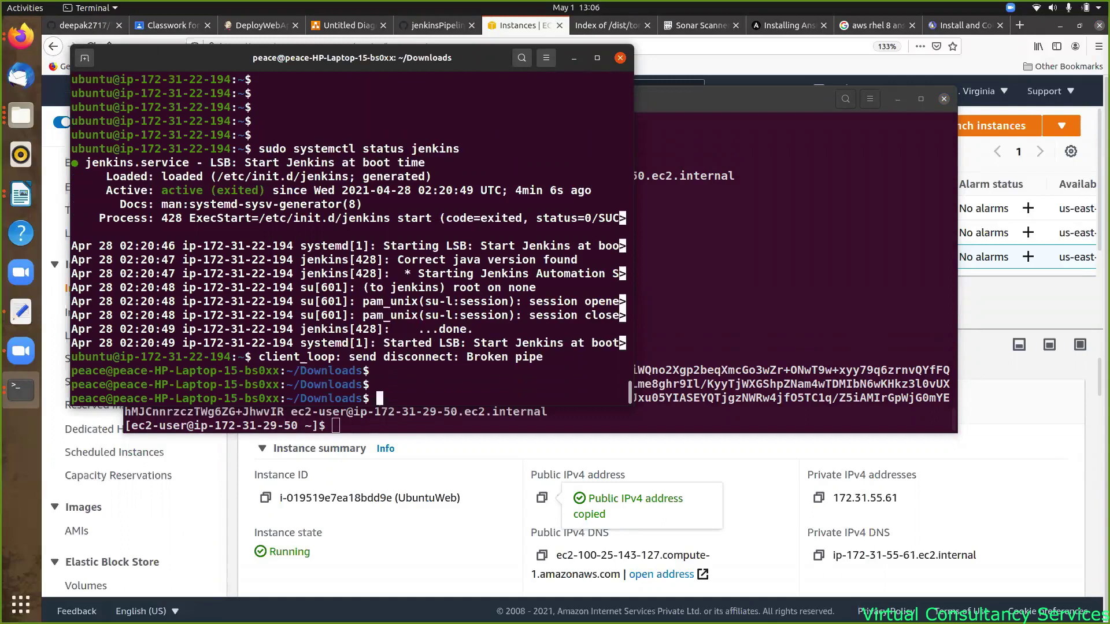
pyautogui.write('clear')
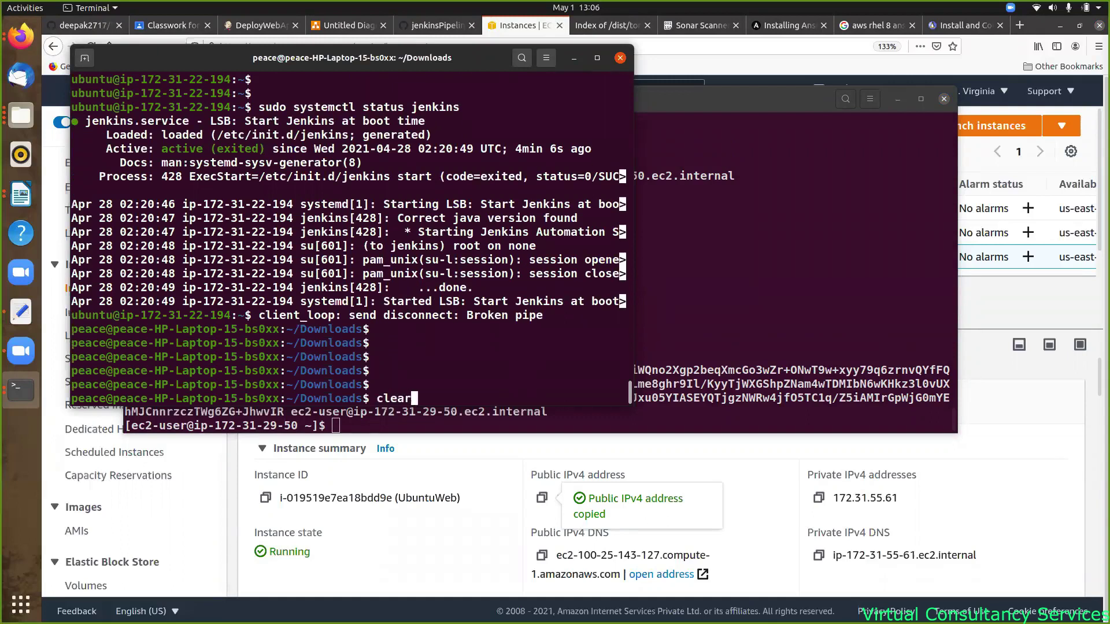
pyautogui.press('Return')
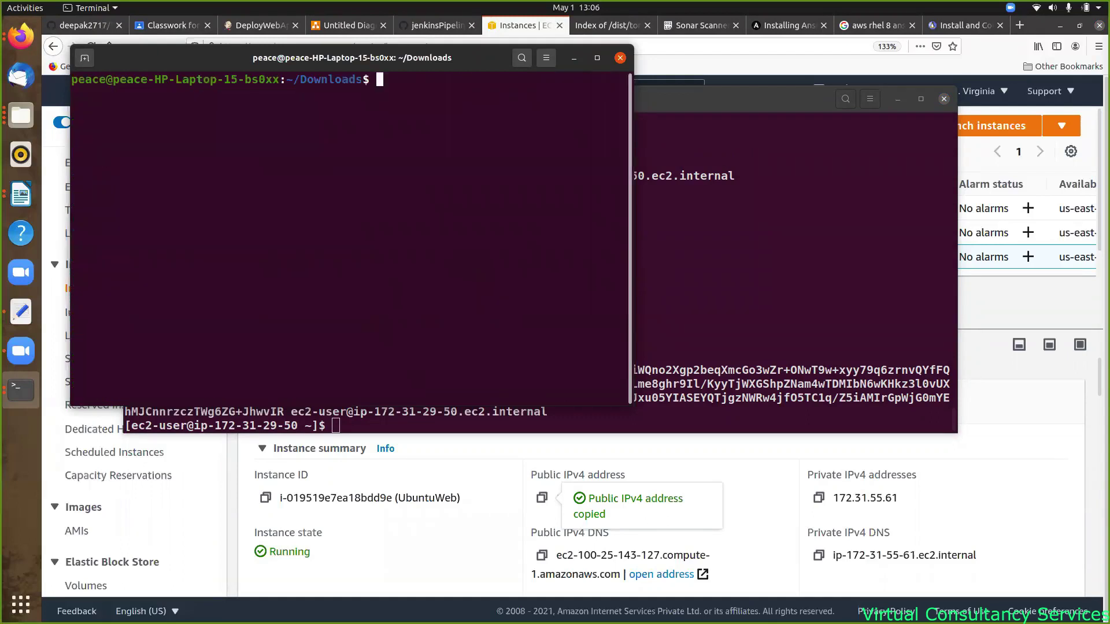
# - Connect to UbuntuWeb by recalling ssh -i devopslearning.pem with user ubuntu, replacing the host with the copied address 100.25.143.127 and accepting the host key
pyautogui.hotkey('ctrl', 'r')
pyautogui.write('ssh')
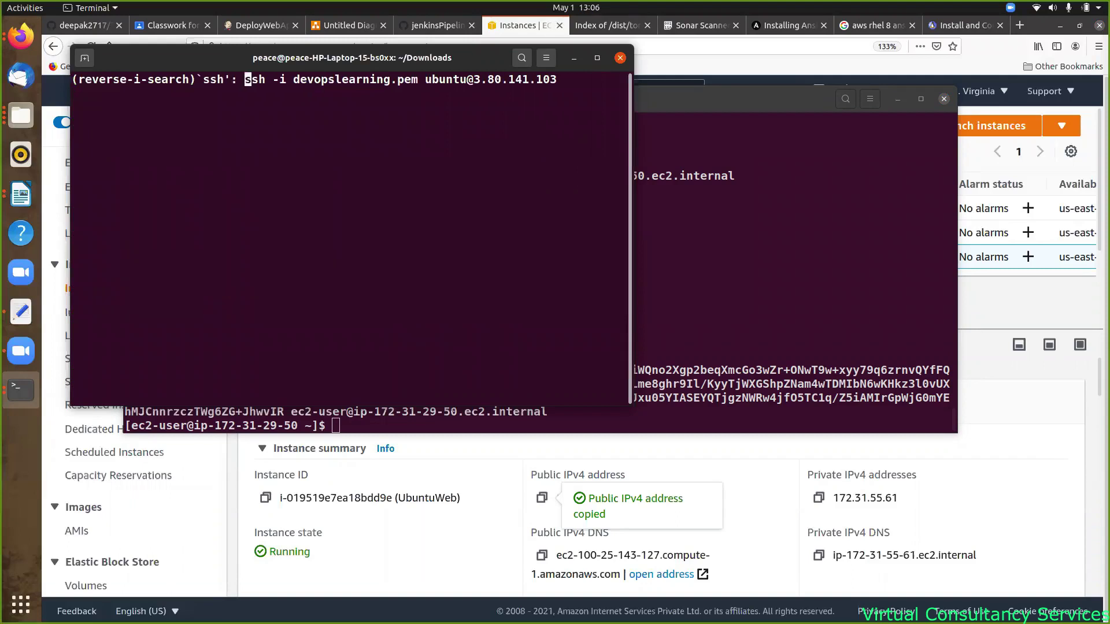
pyautogui.press('Right')
pyautogui.press('Right')
pyautogui.press('Right')
pyautogui.press('Right')
pyautogui.press('Right')
pyautogui.press('Right')
pyautogui.press('Right')
pyautogui.press('Right')
pyautogui.press('Right')
pyautogui.press('Right')
pyautogui.press('Right')
pyautogui.press('Right')
pyautogui.press('Right')
pyautogui.press('Right')
pyautogui.press('Right')
pyautogui.press('Right')
pyautogui.press('Right')
pyautogui.press('Right')
pyautogui.press('Right')
pyautogui.press('Right')
pyautogui.press('Right')
pyautogui.press('Right')
pyautogui.press('Right')
pyautogui.press('Right')
pyautogui.press('Right')
pyautogui.press('Right')
pyautogui.press('Right')
pyautogui.press('Right')
pyautogui.press('Right')
pyautogui.press('Right')
pyautogui.press('Right')
pyautogui.press('Right')
pyautogui.press('Right')
pyautogui.press('Right')
pyautogui.press('Right')
pyautogui.press('Right')
pyautogui.press('Right')
pyautogui.press('Right')
pyautogui.press('Right')
pyautogui.press('Right')
pyautogui.press('BackSpace')
pyautogui.press('BackSpace')
pyautogui.press('BackSpace')
pyautogui.press('BackSpace')
pyautogui.press('BackSpace')
pyautogui.press('BackSpace')
pyautogui.press('BackSpace')
pyautogui.press('BackSpace')
pyautogui.press('BackSpace')
pyautogui.press('BackSpace')
pyautogui.press('BackSpace')
pyautogui.press('BackSpace')
pyautogui.press('BackSpace')
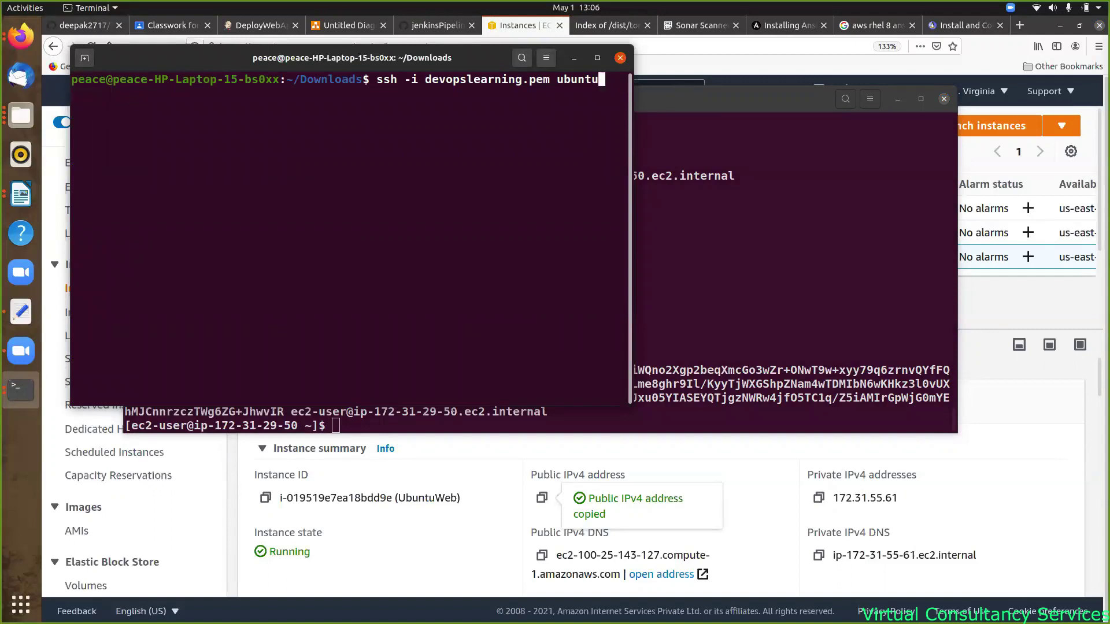
pyautogui.write('@')
pyautogui.rightClick(611, 86)
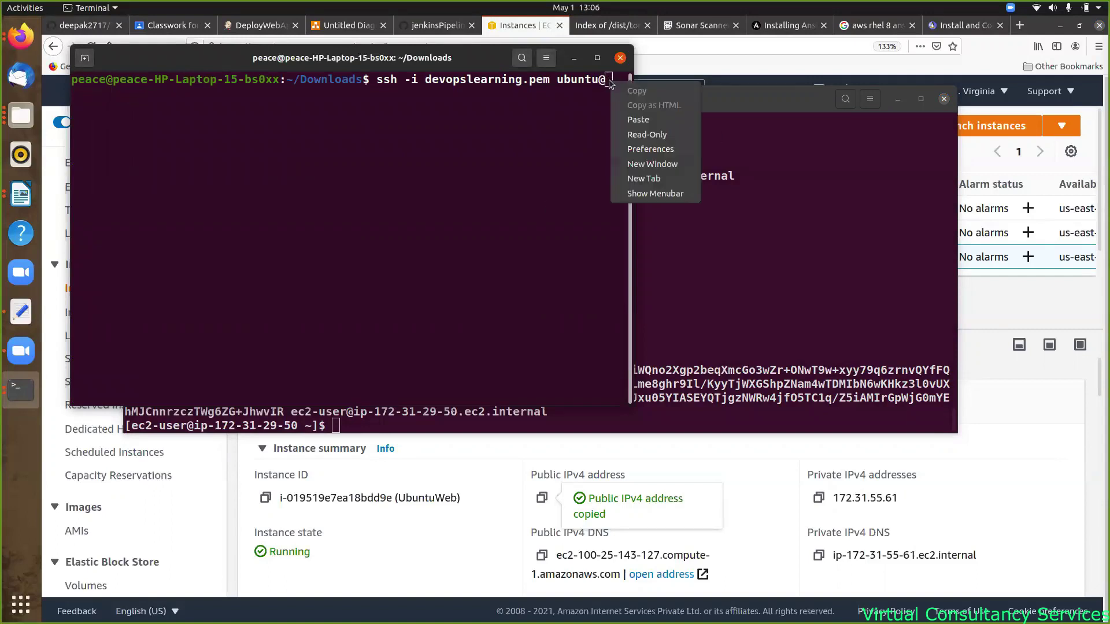
pyautogui.click(646, 121)
pyautogui.press('Return')
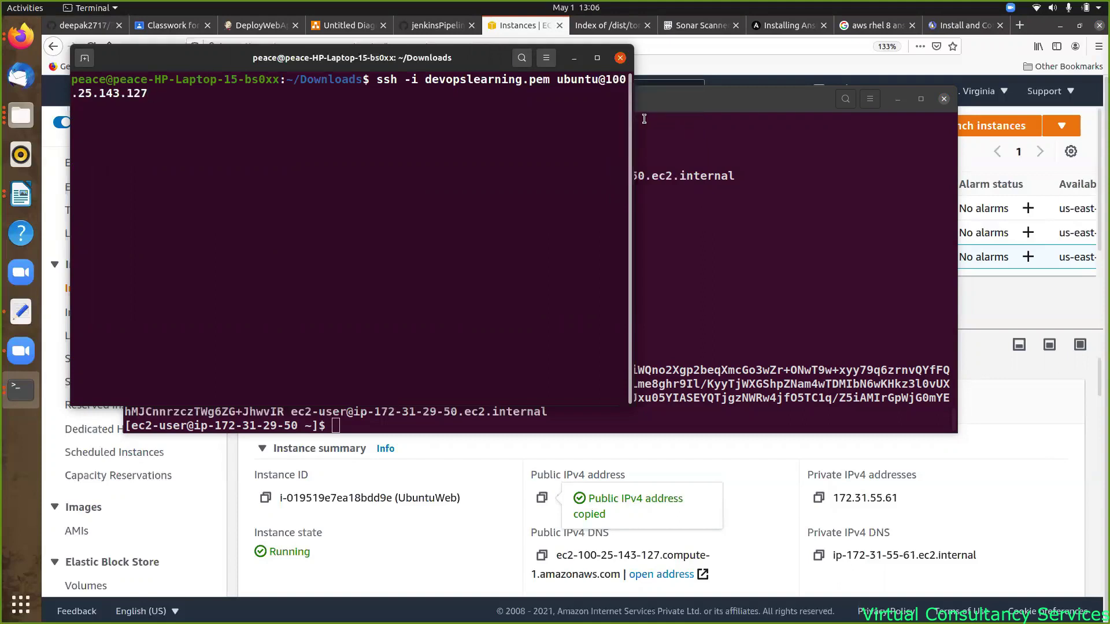
pyautogui.write('yes')
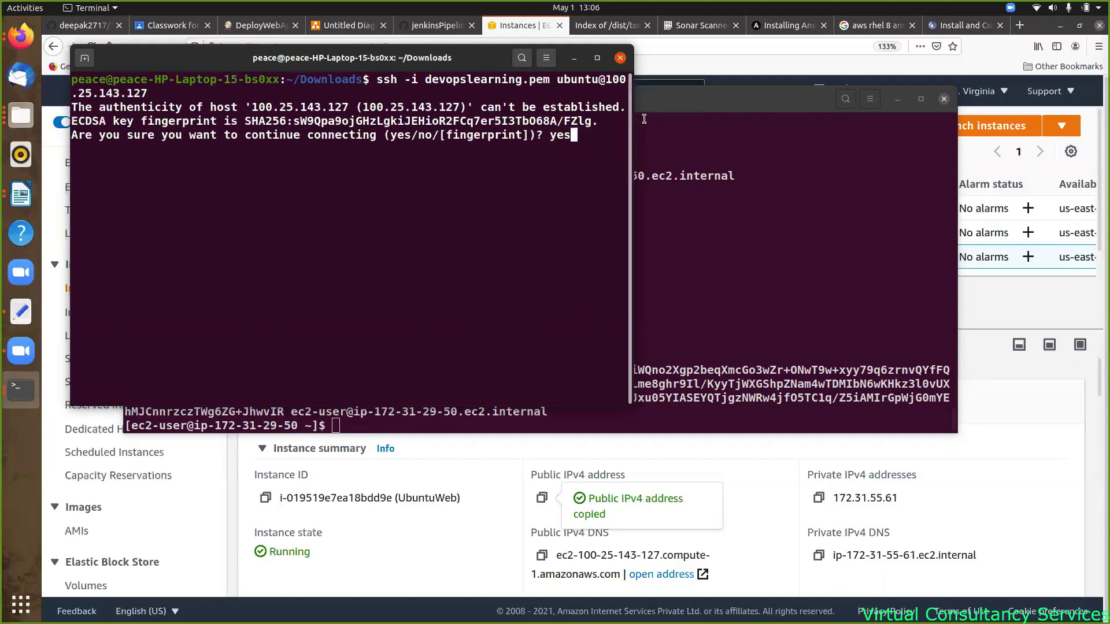
pyautogui.press('Return')
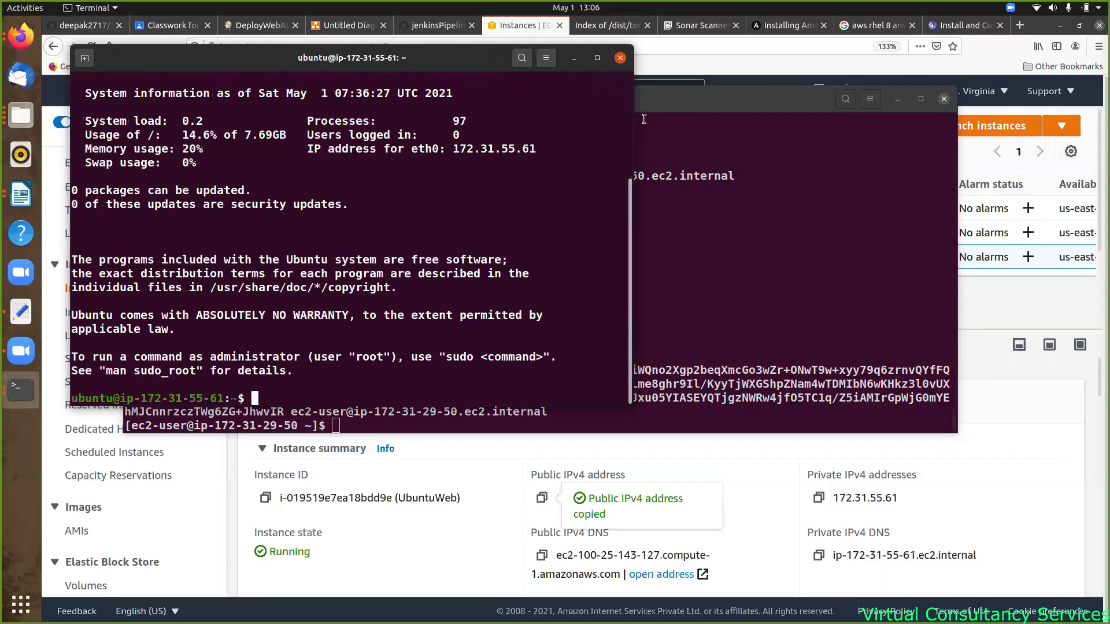
# - Open ~/.ssh/authorized_keys on the Ubuntu node in vi
pyautogui.write('vi ~/.ss')
pyautogui.press('Tab')
pyautogui.write('a')
pyautogui.press('Tab')
pyautogui.press('Return')
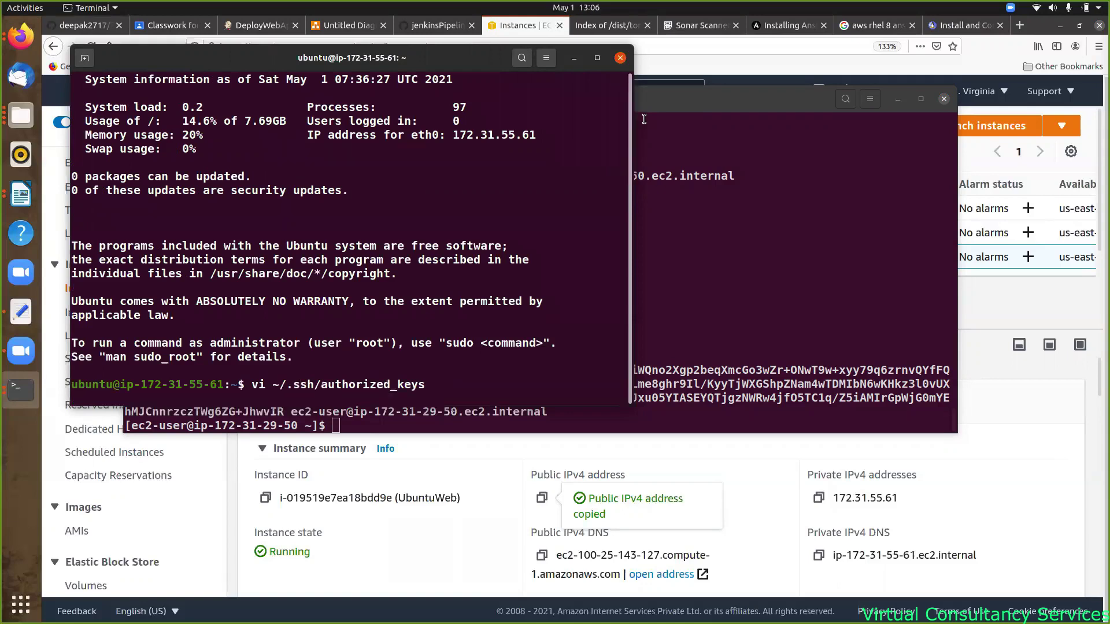
# - Copy the full ssh-rsa public key from the Ansible master's terminal output and return to the Ubuntu node's session
pyautogui.click(644, 119)
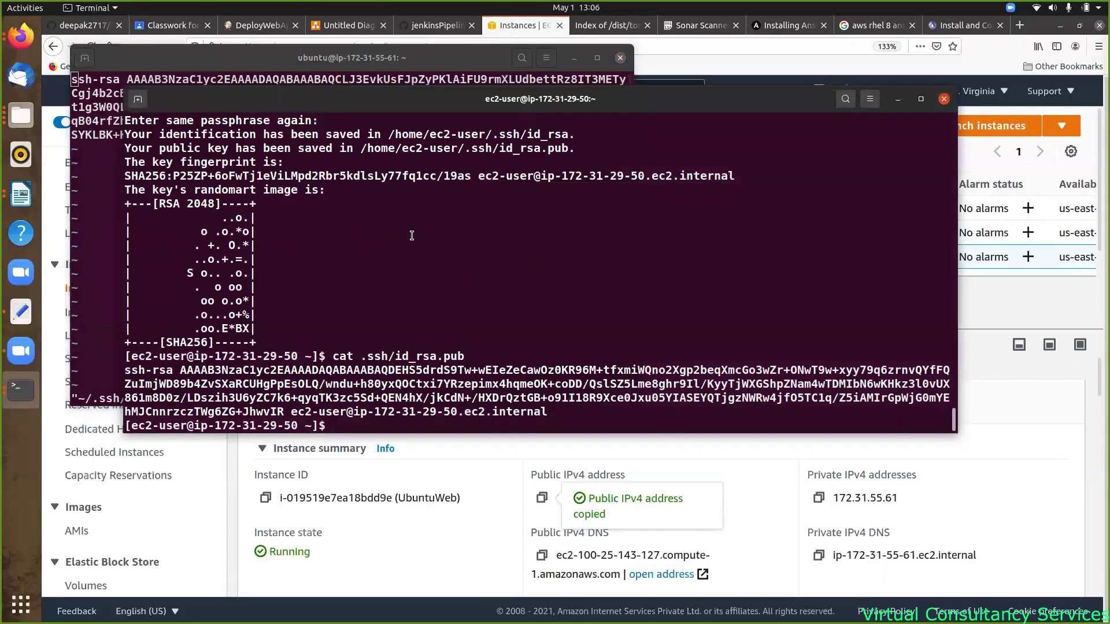
pyautogui.moveTo(126, 371); pyautogui.dragTo(548, 412)
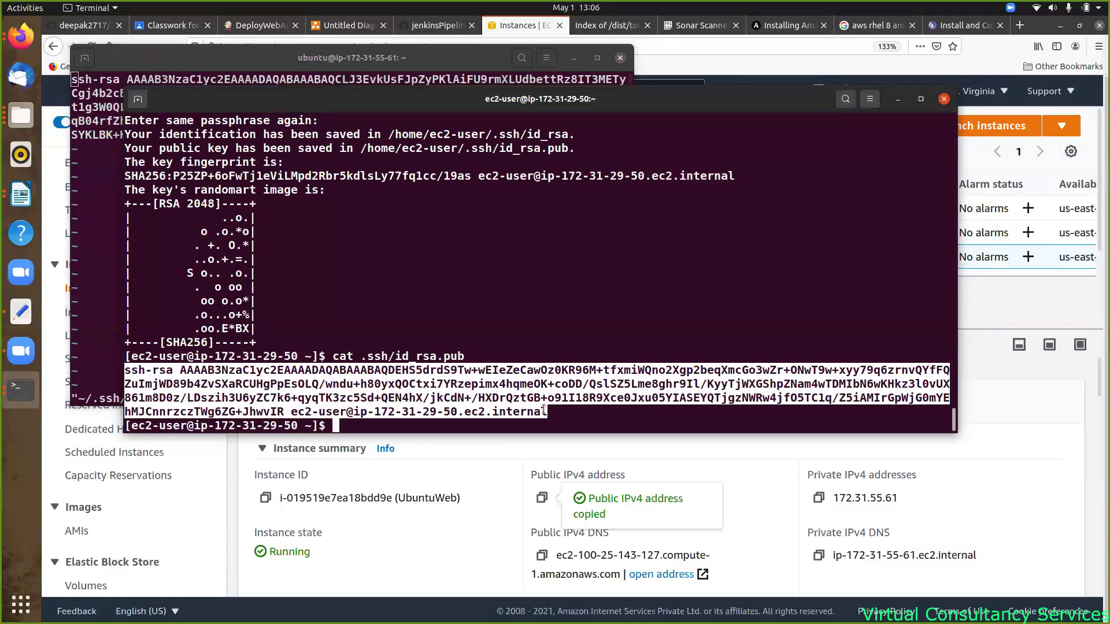
pyautogui.rightClick(517, 391)
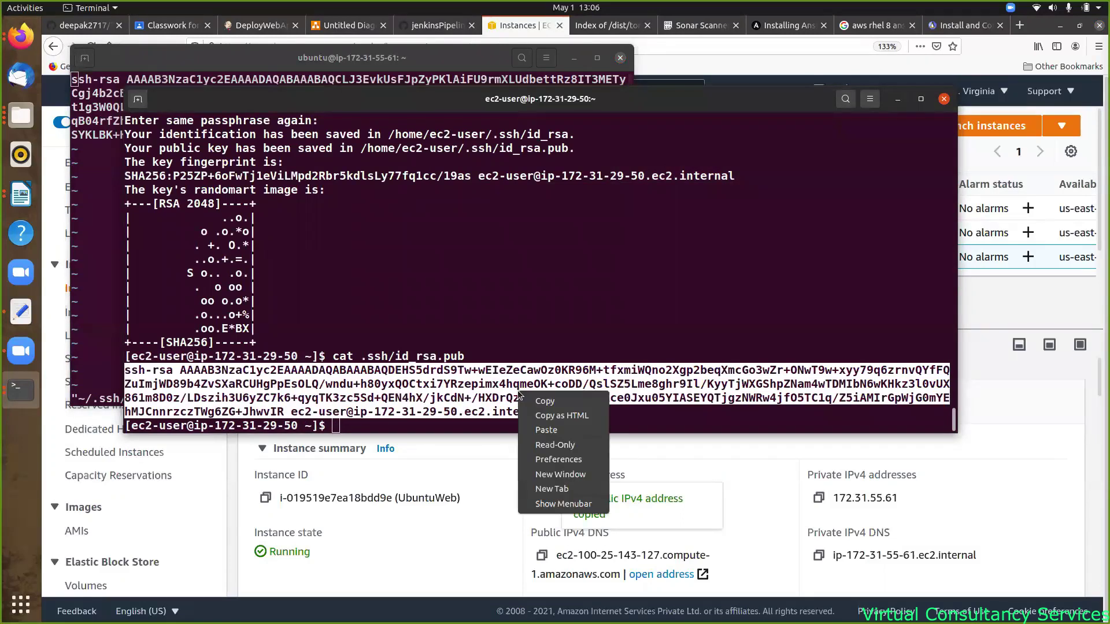
pyautogui.click(546, 401)
pyautogui.hotkey('alt', 'Tab')
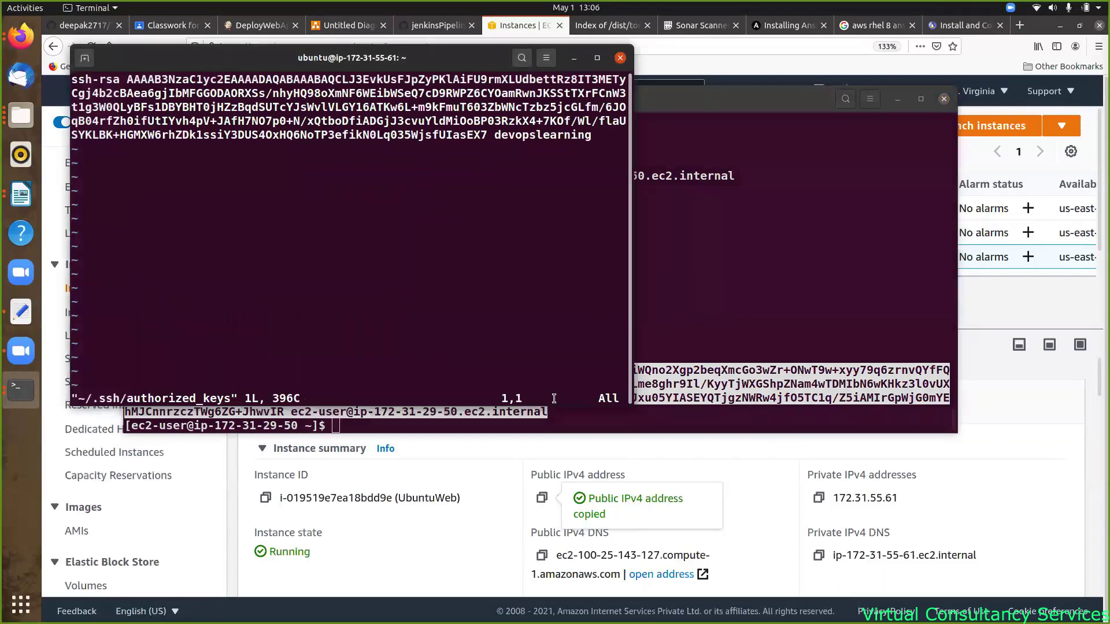
# - Paste the master's public key below the existing key in authorized_keys, leaving a blank line between them, and save and quit with :wq
pyautogui.press('o')
pyautogui.press('Return')
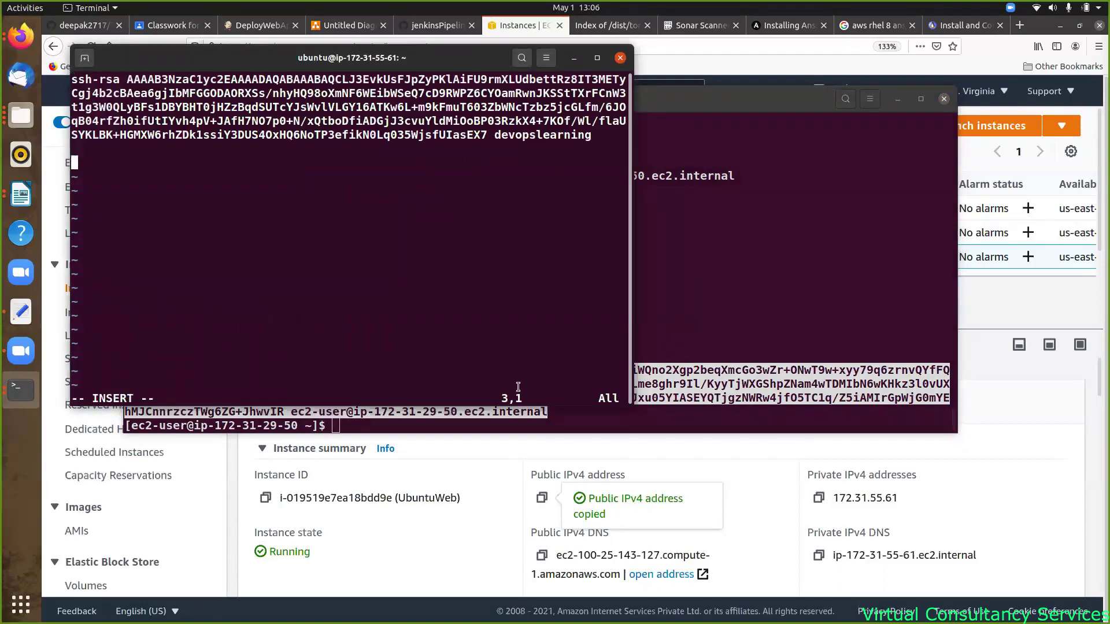
pyautogui.rightClick(74, 165)
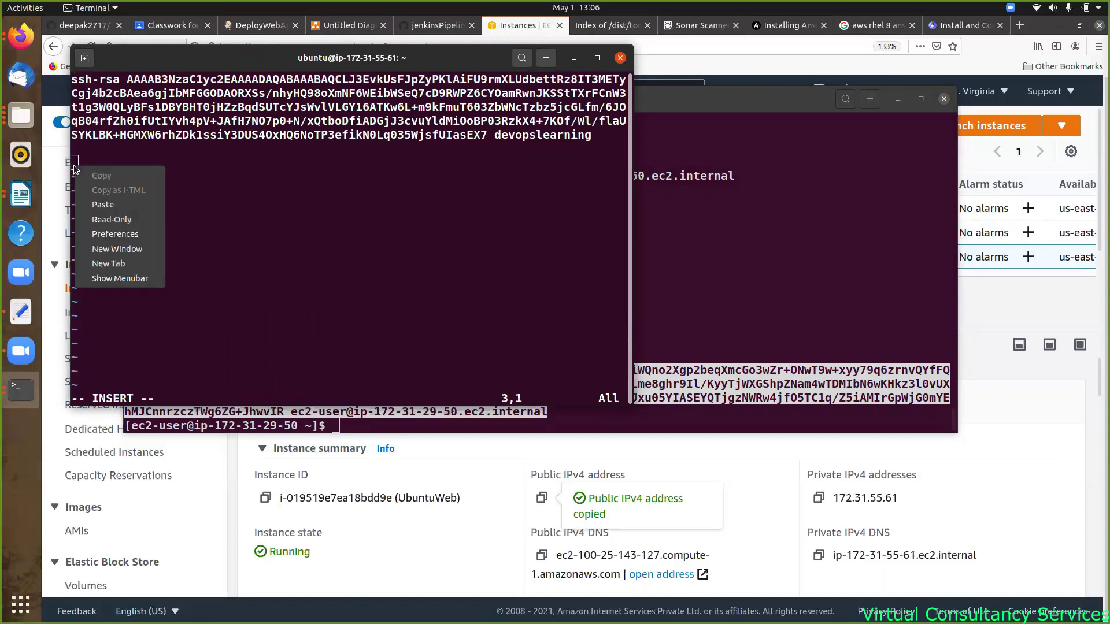
pyautogui.click(105, 207)
pyautogui.press('Escape')
pyautogui.write(':wq')
pyautogui.press('Return')
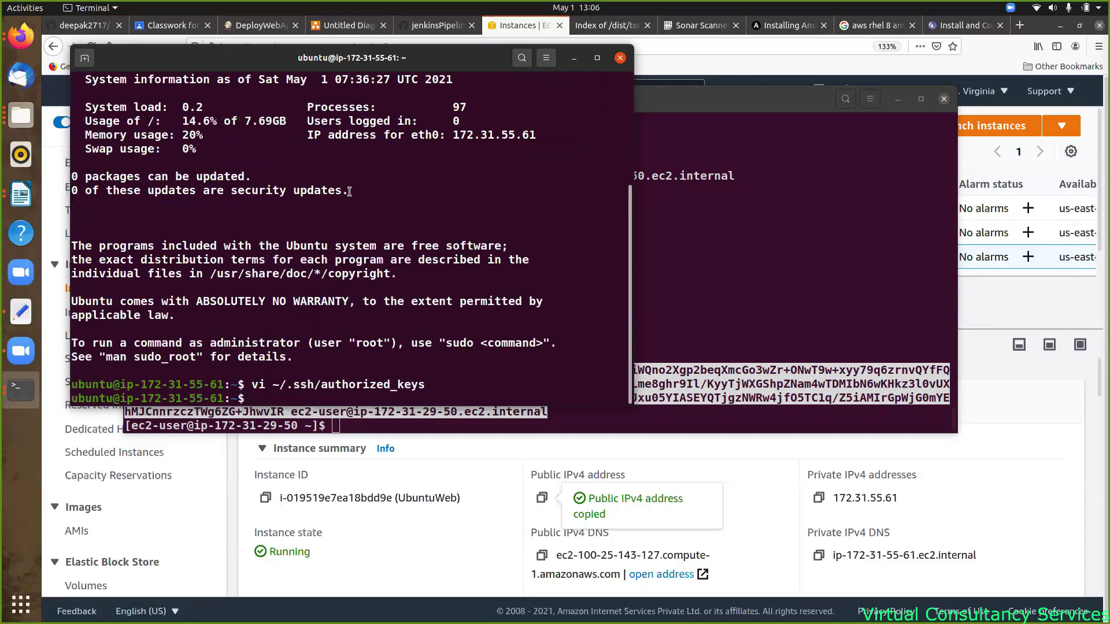
# - Return to the Ansible master's session and create a directory named AnsiblePlaybook in the home directory
pyautogui.click(714, 278)
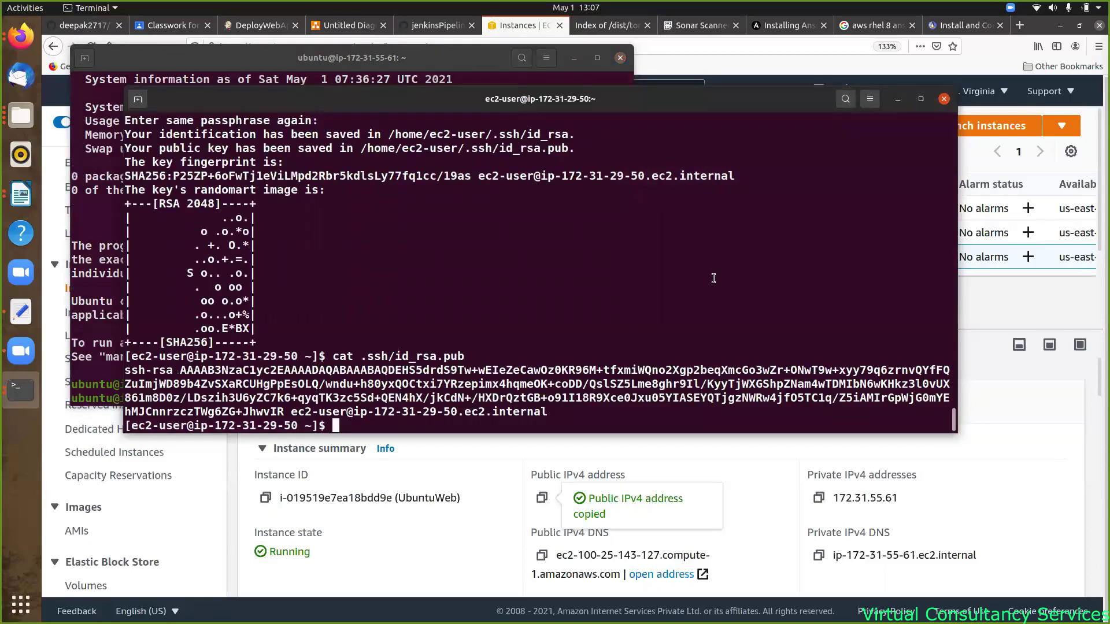
pyautogui.press('Return')
pyautogui.press('Return')
pyautogui.press('Return')
pyautogui.press('Return')
pyautogui.write('mkdir ')
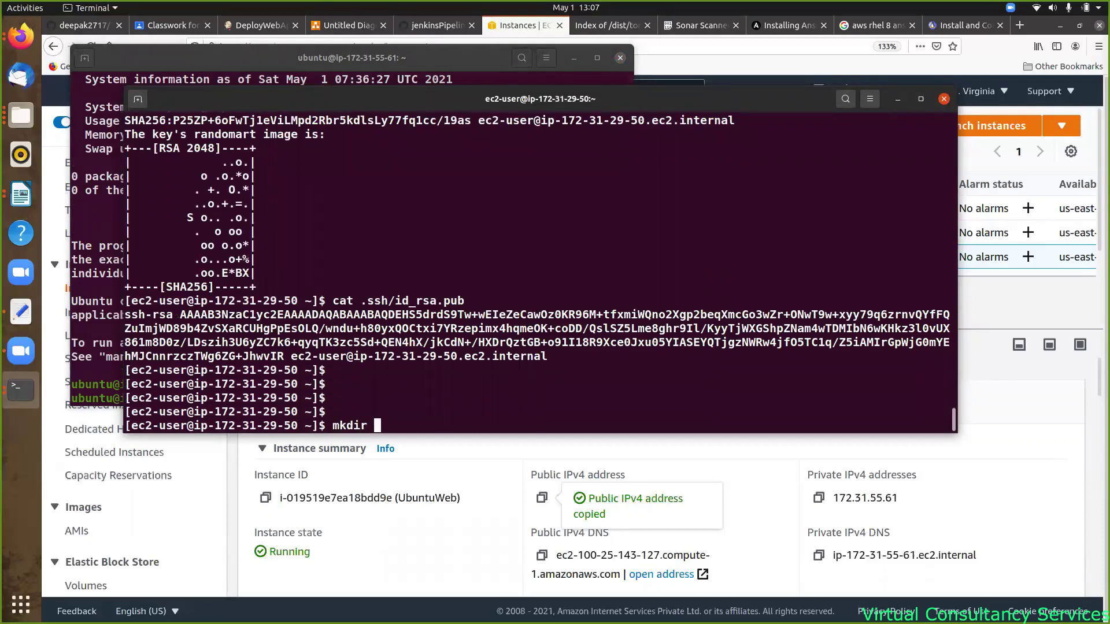
pyautogui.write('AnsiblePlayb')
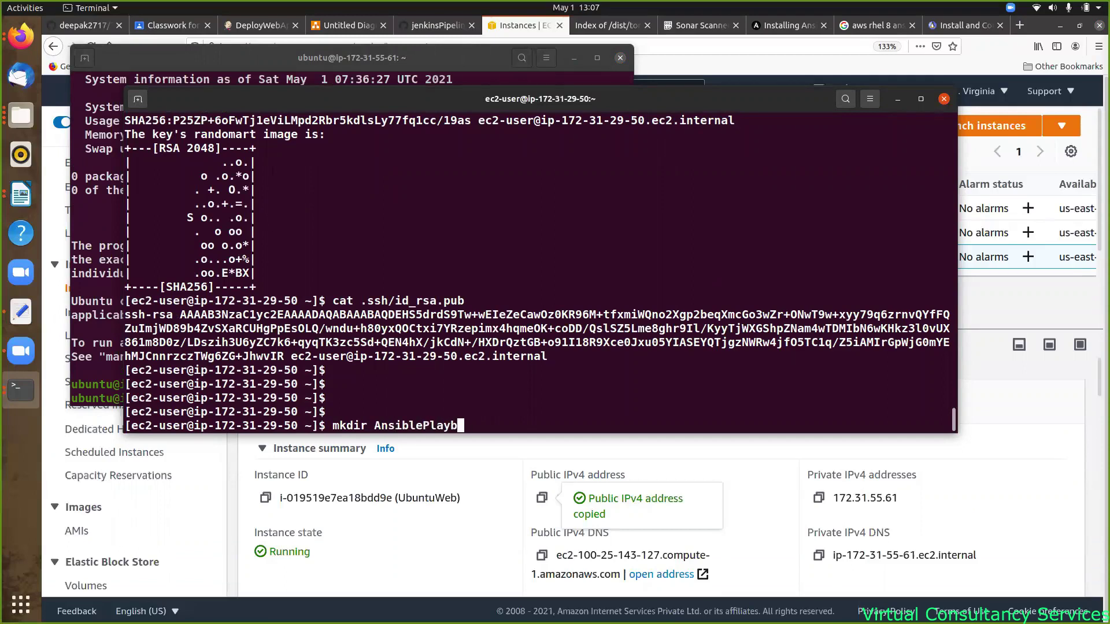
pyautogui.write('ook')
pyautogui.press('Return')
# - Change into the AnsiblePlaybook directory and list its contents with ls -ltr
pyautogui.write('cd Ans')
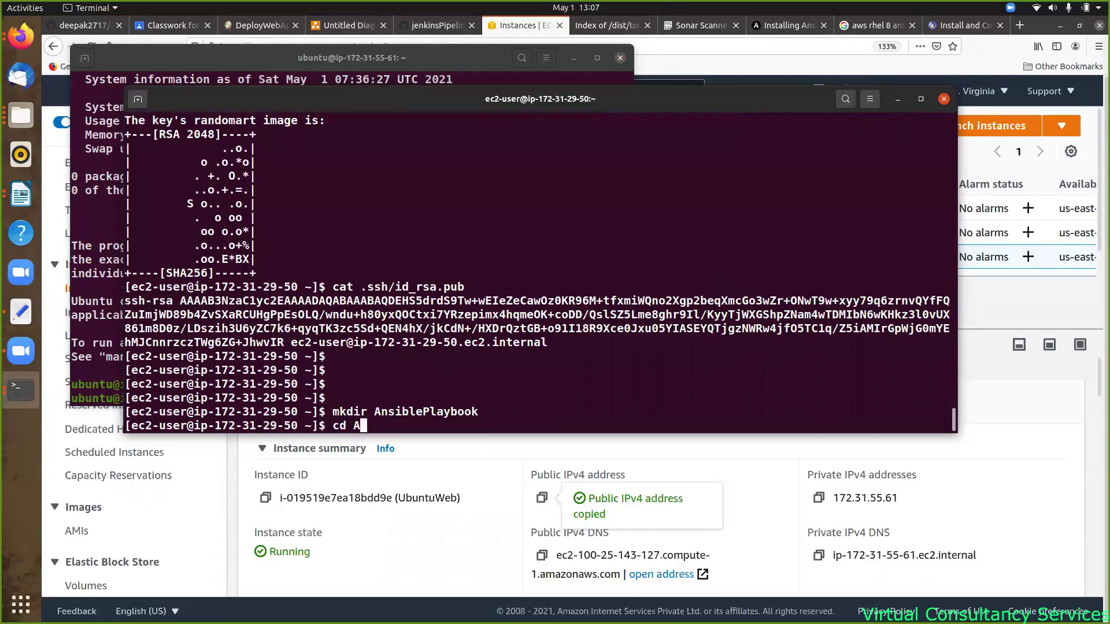
pyautogui.press('Tab')
pyautogui.press('Return')
pyautogui.write('ls ')
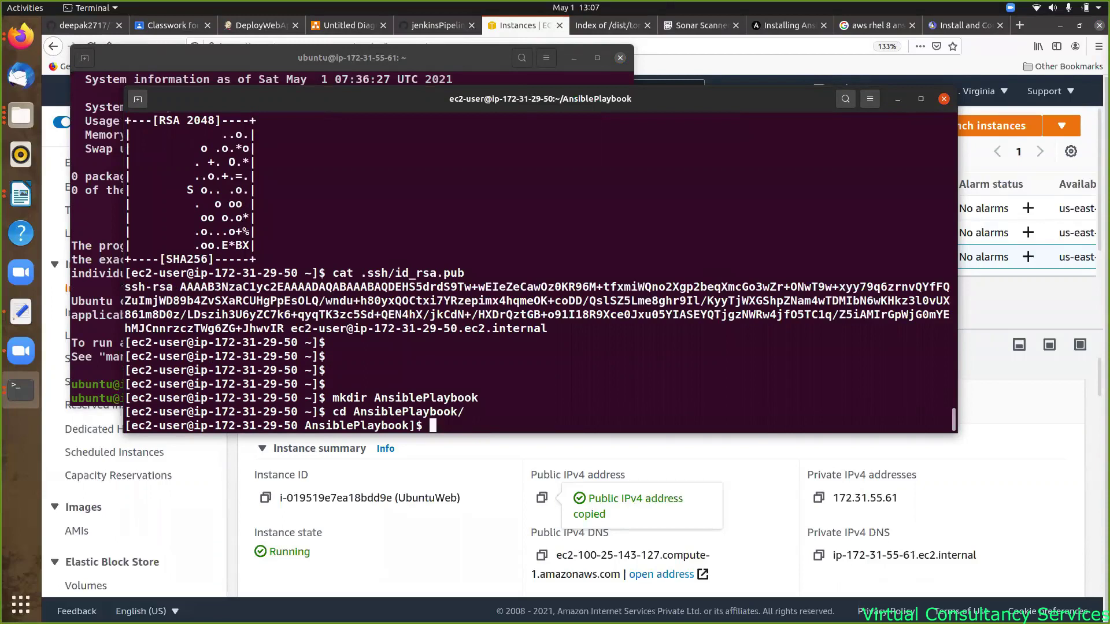
pyautogui.write('-ltr')
pyautogui.press('Return')
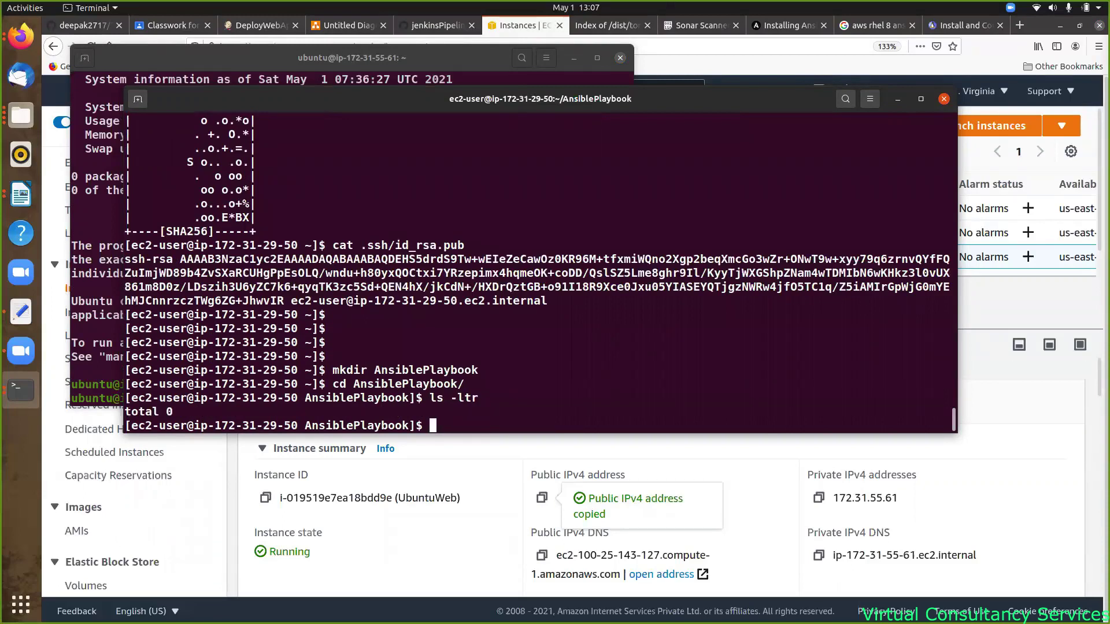
# - Open a new file named install_apache.yaml in vi
pyautogui.write('vi install_apache.yam;')
pyautogui.press('BackSpace')
pyautogui.write('l')
pyautogui.press('Return')
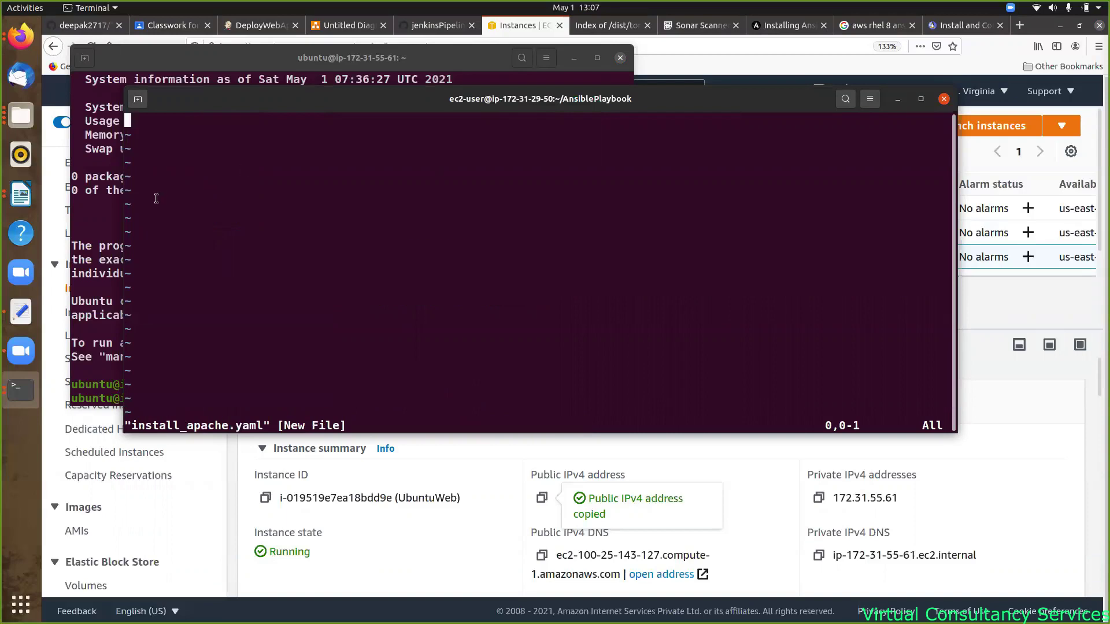
# - Copy the playbook YAML on lines 13 to 37 of PlaybookProject.txt and paste it into install_apache.yaml in vi insert mode
pyautogui.click(22, 312)
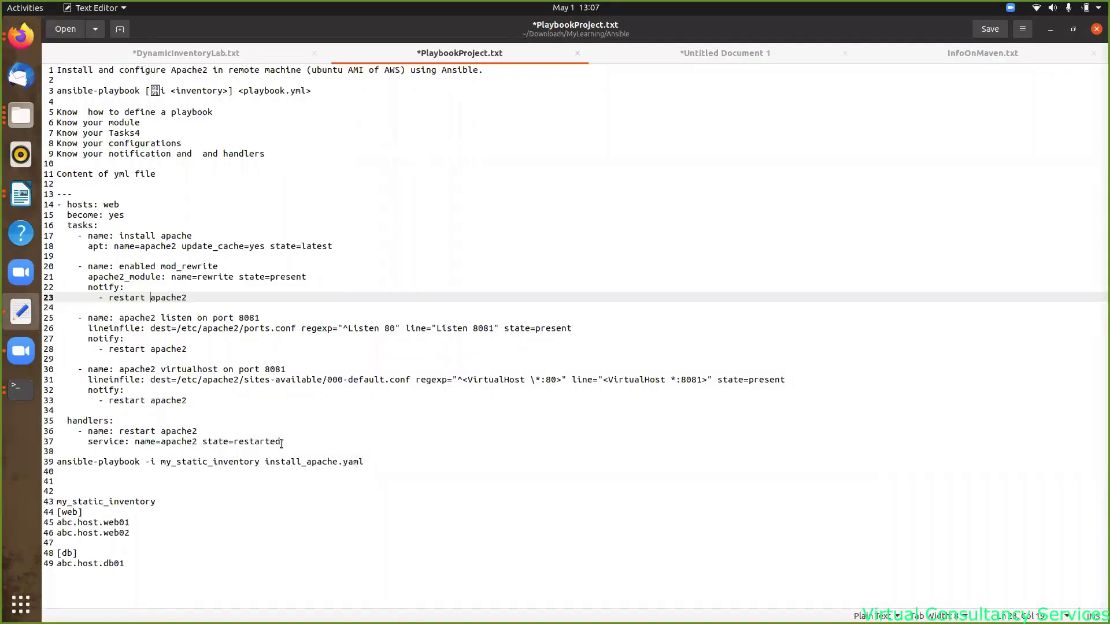
pyautogui.moveTo(281, 441); pyautogui.dragTo(56, 195)
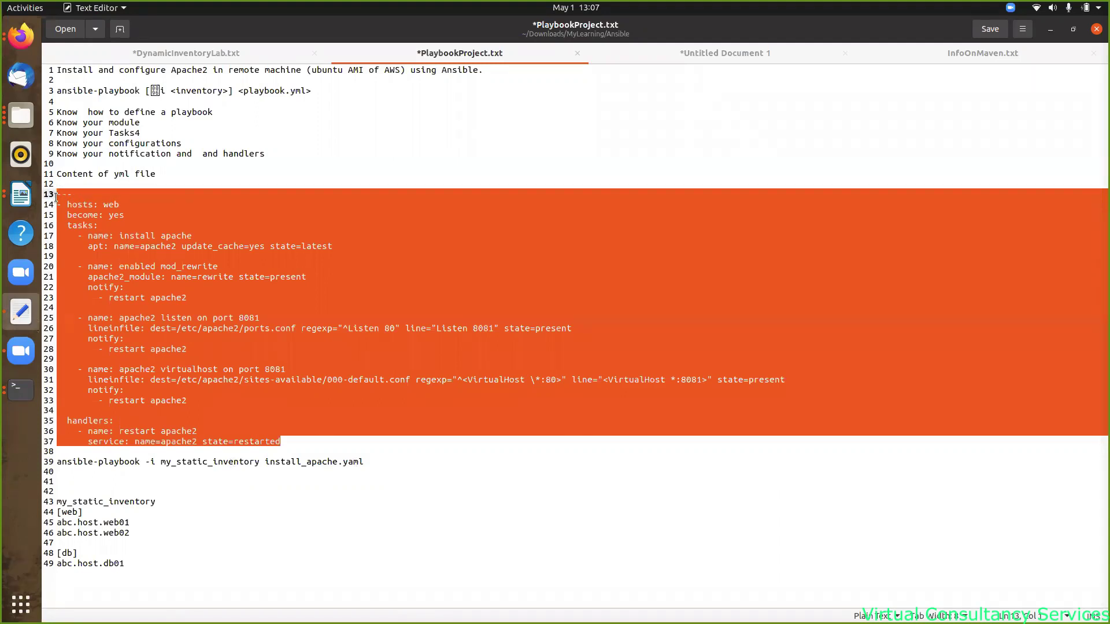
pyautogui.moveTo(56, 196); pyautogui.dragTo(57, 196)
pyautogui.hotkey('alt', 'Tab')
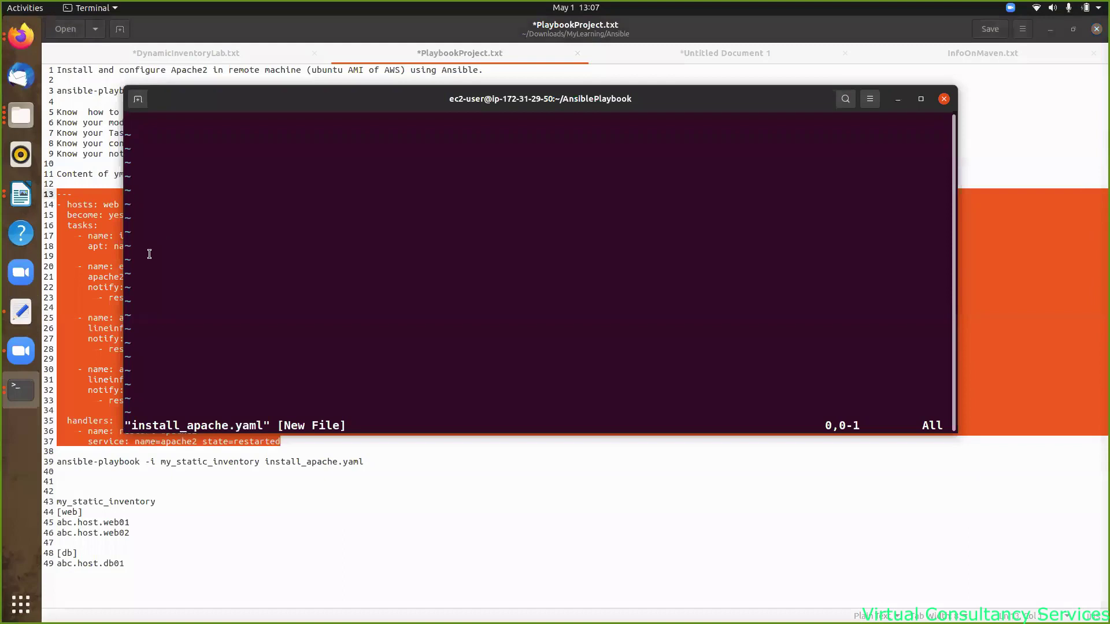
pyautogui.hotkey('alt', 'Tab')
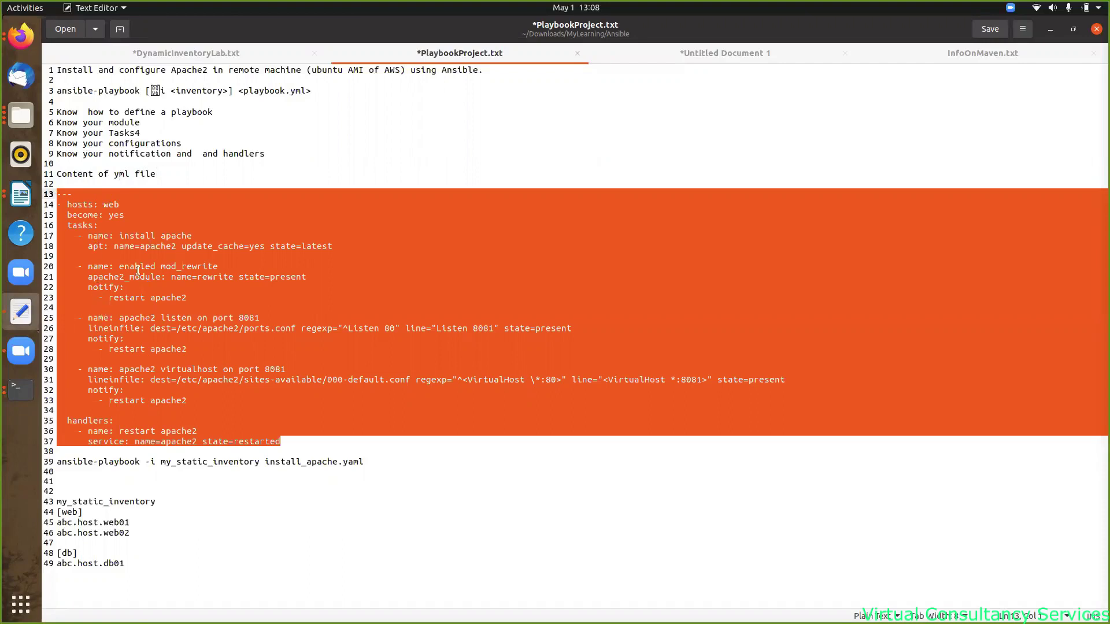
pyautogui.hotkey('alt', 'Tab')
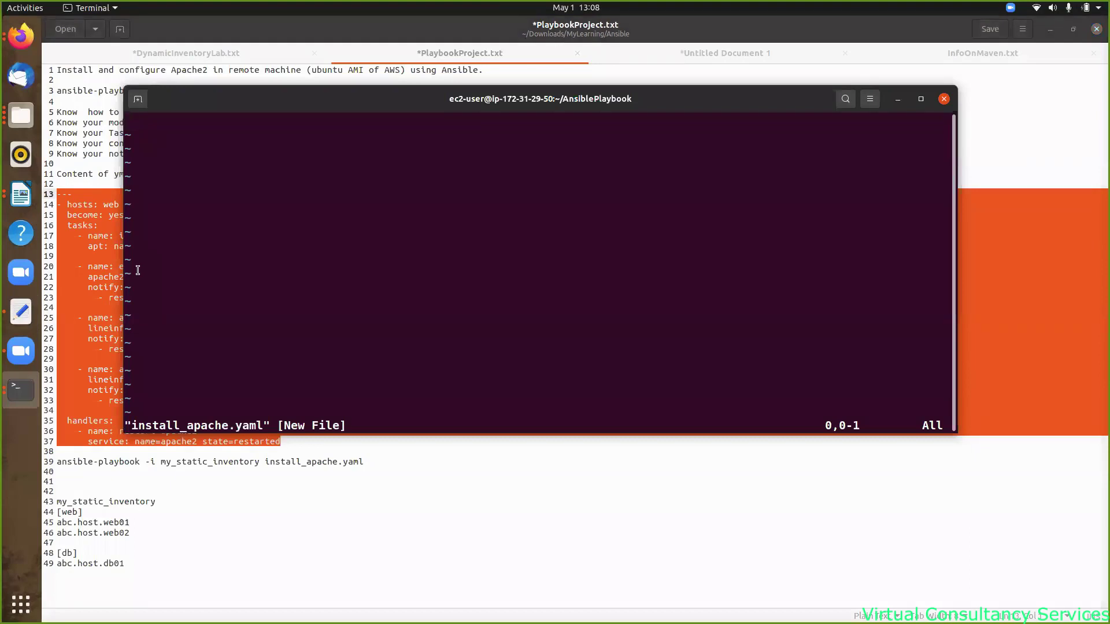
pyautogui.press('i')
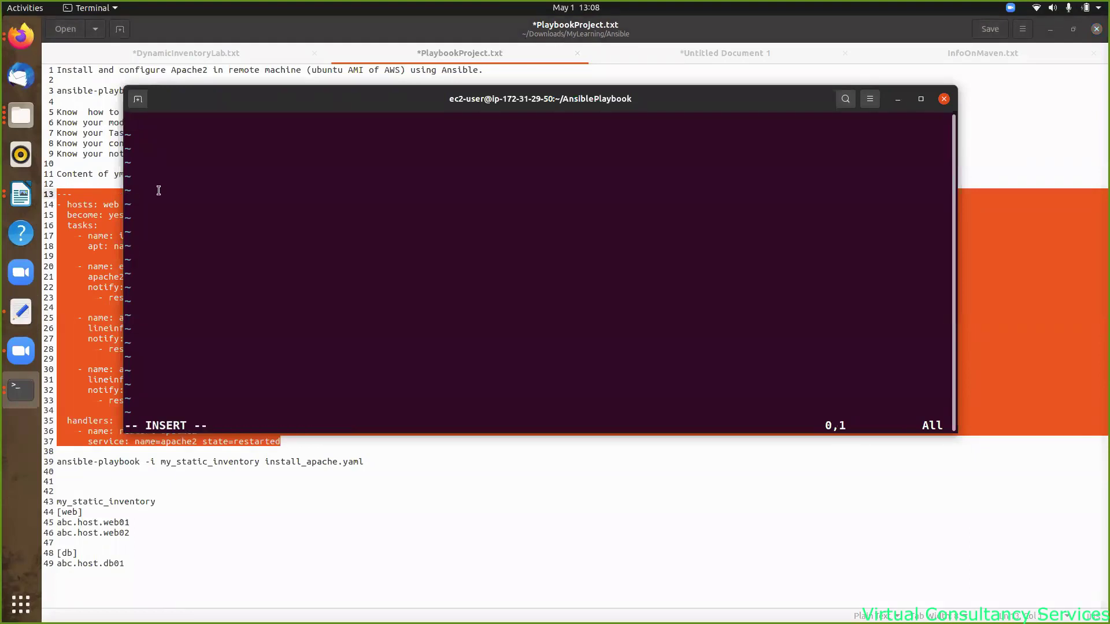
pyautogui.rightClick(141, 123)
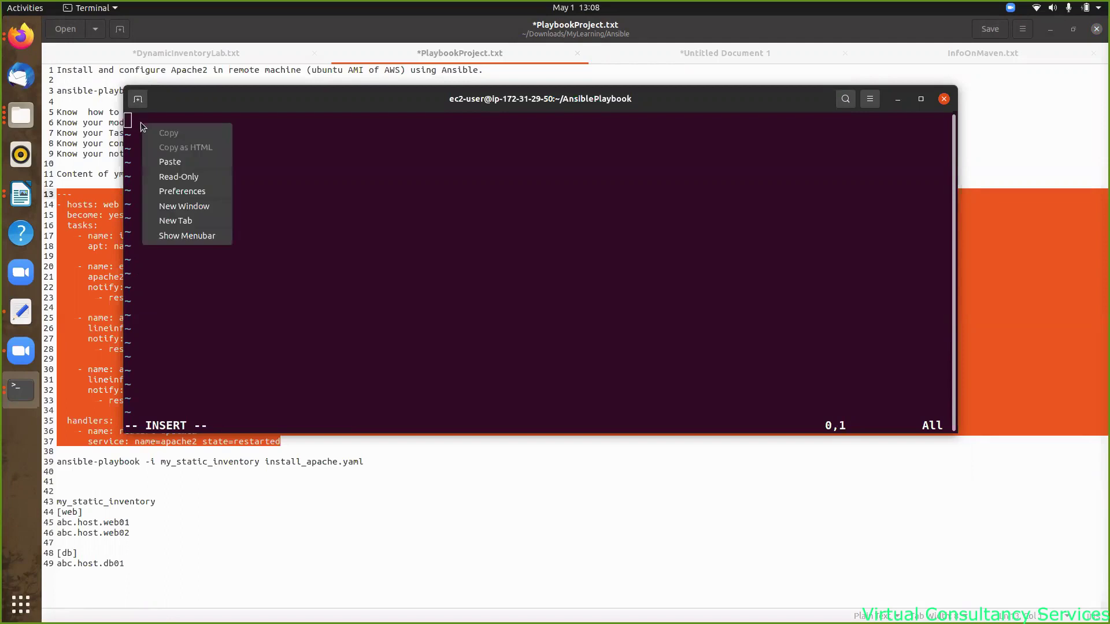
pyautogui.click(172, 160)
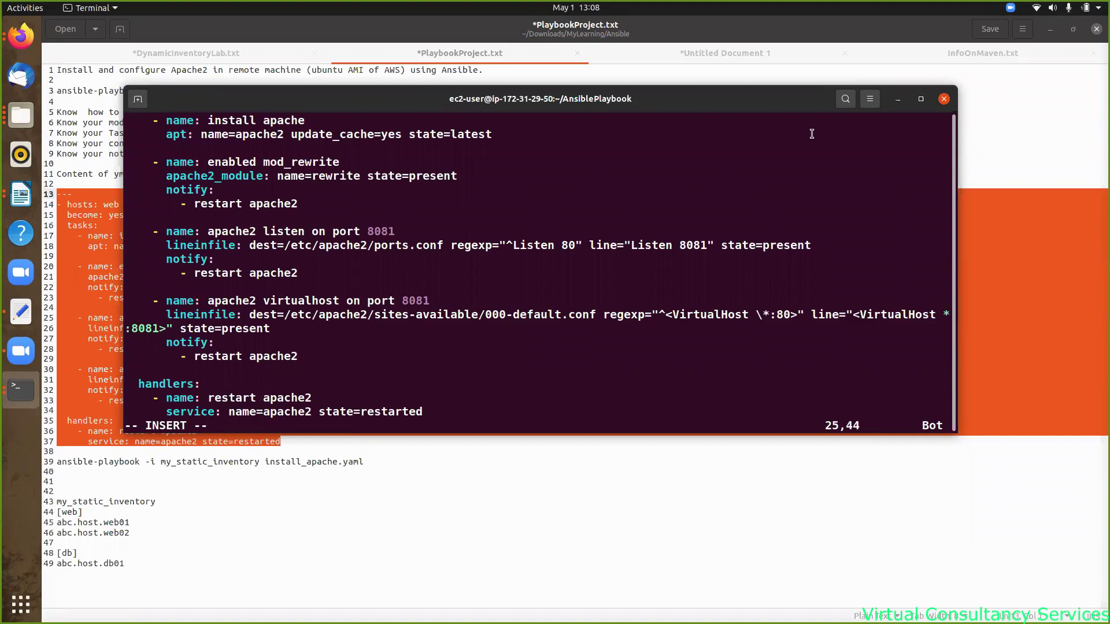
# - Review the pasted playbook from the handlers section up to the opening --- line, checking its indentation and tasks
pyautogui.press('Up')
pyautogui.press('Up')
pyautogui.press('Up')
pyautogui.press('Up')
pyautogui.press('Up')
pyautogui.press('Up')
pyautogui.press('Up')
pyautogui.press('Up')
pyautogui.press('Up')
pyautogui.press('Up')
pyautogui.press('Up')
pyautogui.press('Up')
pyautogui.press('Up')
pyautogui.press('Up')
pyautogui.press('Up')
pyautogui.press('Up')
pyautogui.press('Up')
pyautogui.press('Up')
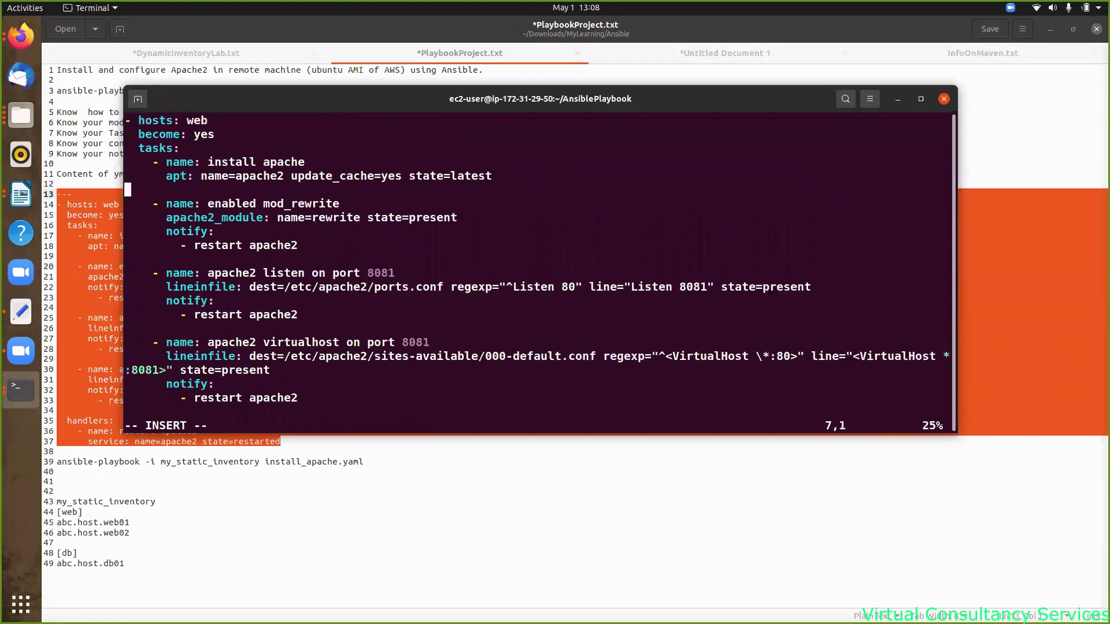
pyautogui.press('Up')
pyautogui.press('Up')
pyautogui.press('Up')
pyautogui.press('Up')
pyautogui.press('Up')
pyautogui.press('Up')
pyautogui.press('Down')
pyautogui.press('Down')
pyautogui.press('Down')
pyautogui.press('Down')
pyautogui.press('Down')
pyautogui.press('Down')
pyautogui.press('Down')
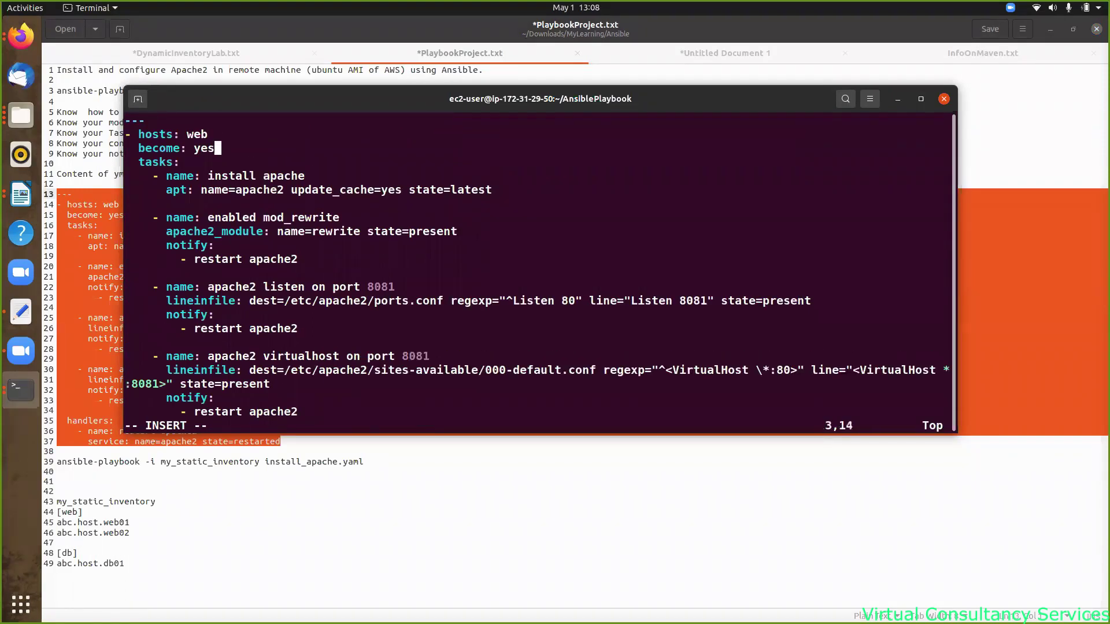
pyautogui.press('Down')
pyautogui.press('Down')
pyautogui.press('Down')
pyautogui.press('Down')
pyautogui.press('Down')
pyautogui.press('Down')
pyautogui.press('Down')
pyautogui.press('Down')
pyautogui.press('Down')
pyautogui.press('Down')
pyautogui.press('Down')
pyautogui.press('Down')
pyautogui.press('Down')
pyautogui.press('Down')
pyautogui.press('Down')
pyautogui.press('Down')
pyautogui.press('Down')
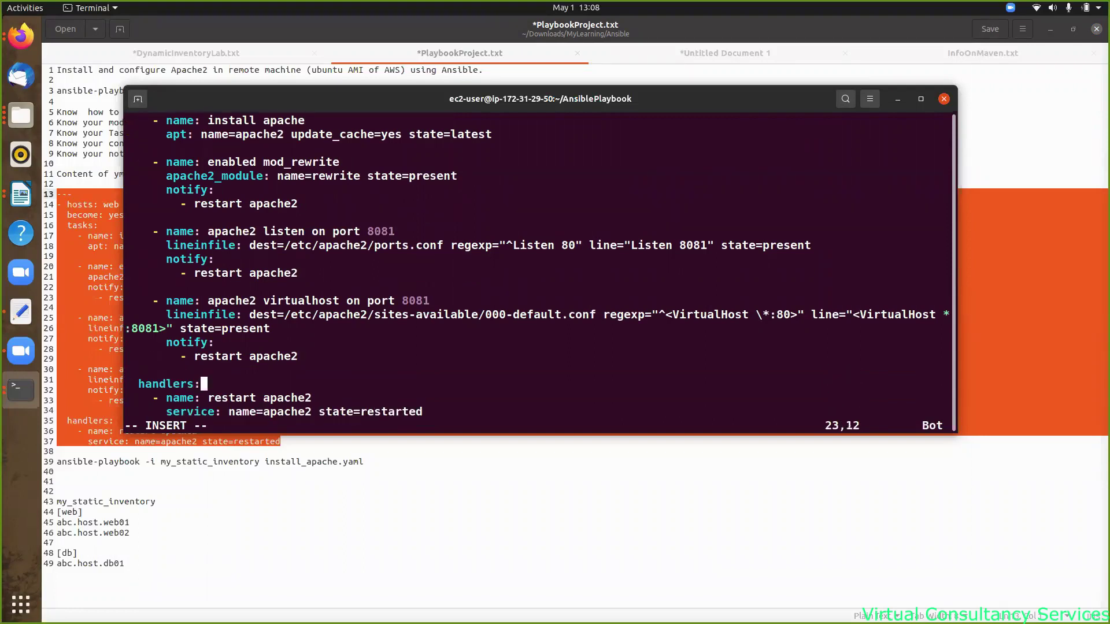
pyautogui.press('Up')
pyautogui.press('Up')
pyautogui.press('Up')
pyautogui.press('Up')
pyautogui.press('Up')
pyautogui.press('Up')
pyautogui.press('Up')
pyautogui.press('Up')
pyautogui.press('Up')
pyautogui.press('Up')
pyautogui.press('Up')
pyautogui.press('Up')
pyautogui.press('Up')
pyautogui.press('Up')
pyautogui.press('Up')
pyautogui.press('Up')
pyautogui.press('Up')
pyautogui.press('Up')
pyautogui.press('Up')
pyautogui.press('Up')
pyautogui.press('Up')
pyautogui.press('Up')
pyautogui.press('Up')
pyautogui.press('Up')
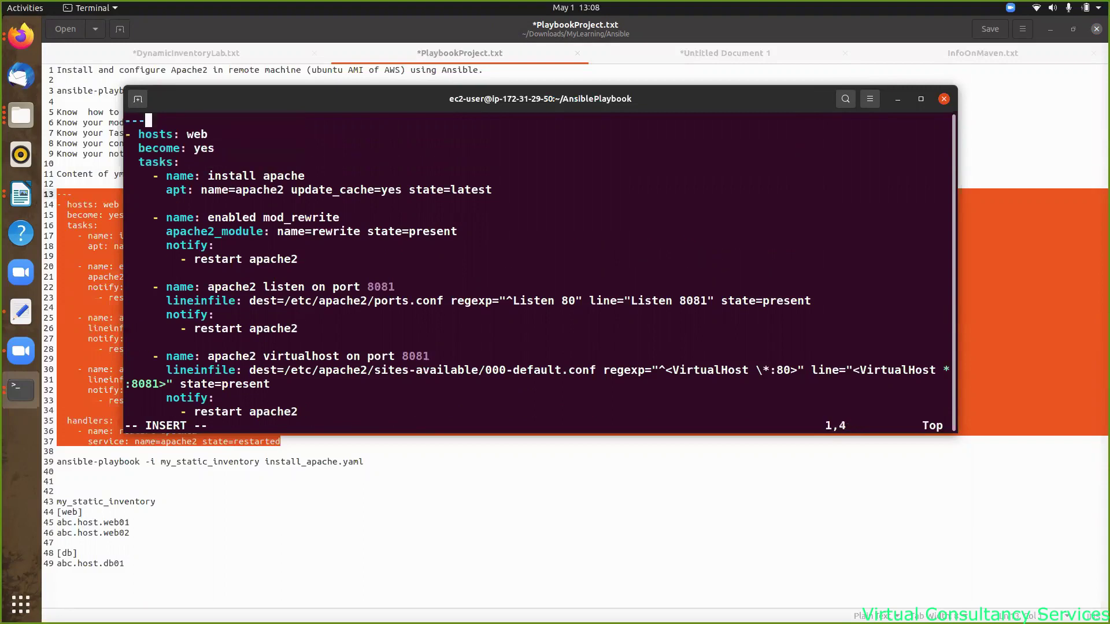
# - Save and close install_apache.yaml with :x, and list the AnsiblePlaybook directory with ls -ltr
pyautogui.press('Escape')
pyautogui.write(':x')
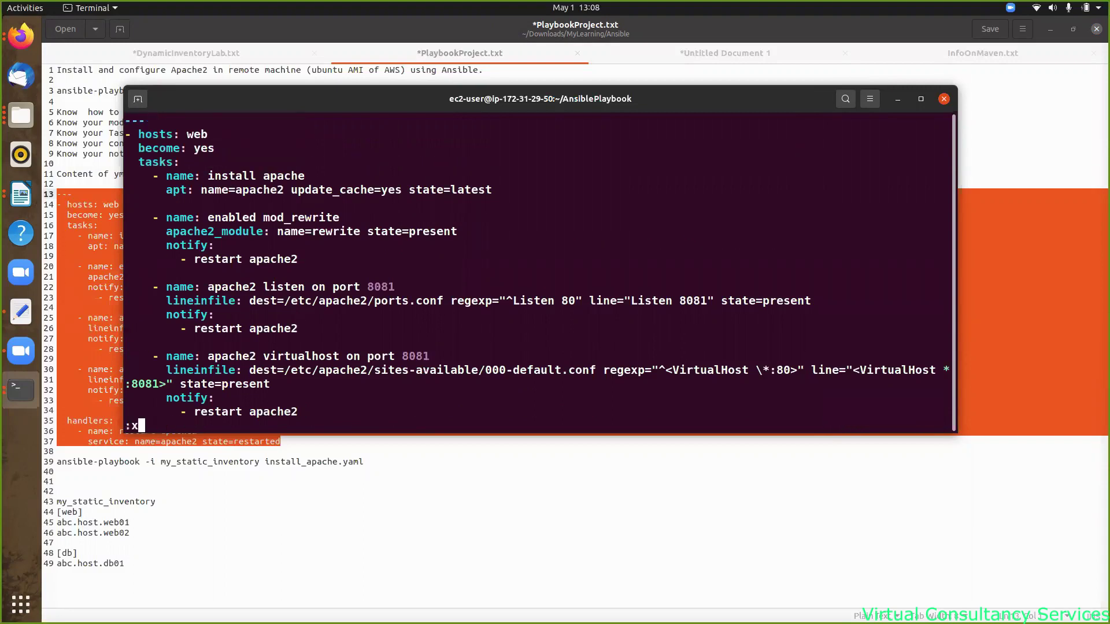
pyautogui.press('Return')
pyautogui.press('Return')
pyautogui.write('ls -ltr')
pyautogui.press('Return')
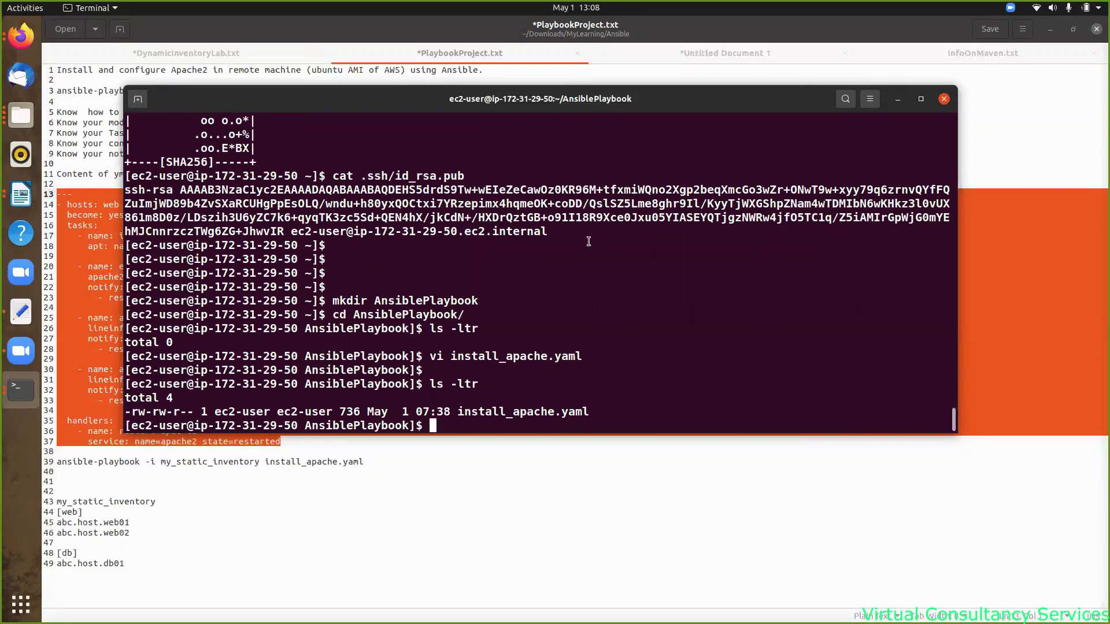
# - Bring up the Ubuntu node's terminal session, widen its window and move it slightly lower
pyautogui.click(18, 393)
pyautogui.click(120, 343)
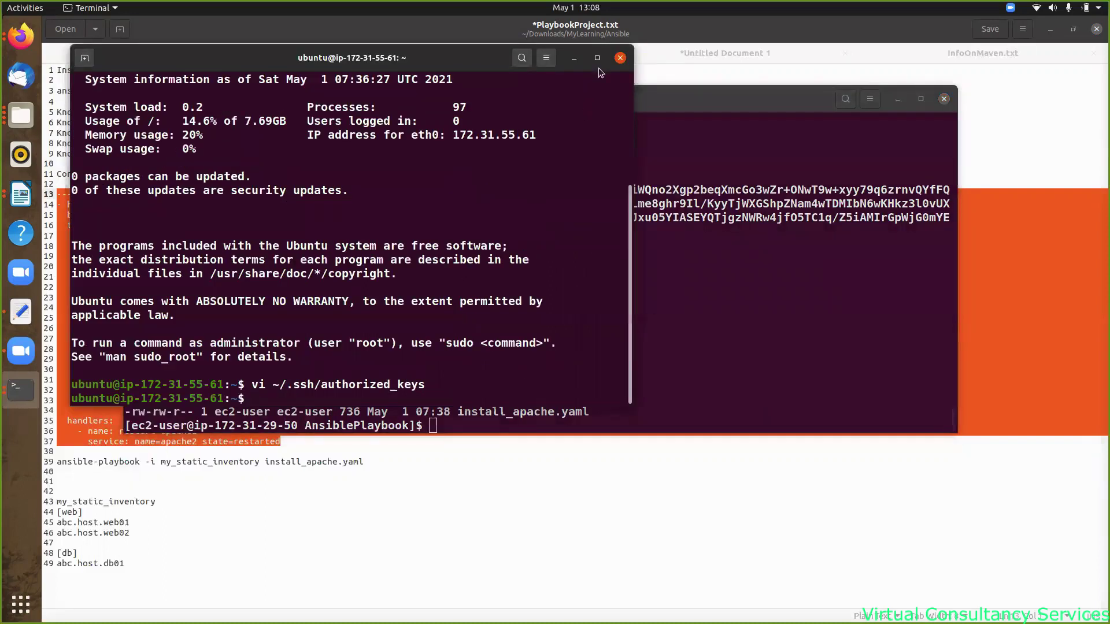
pyautogui.moveTo(629, 152); pyautogui.dragTo(1058, 200)
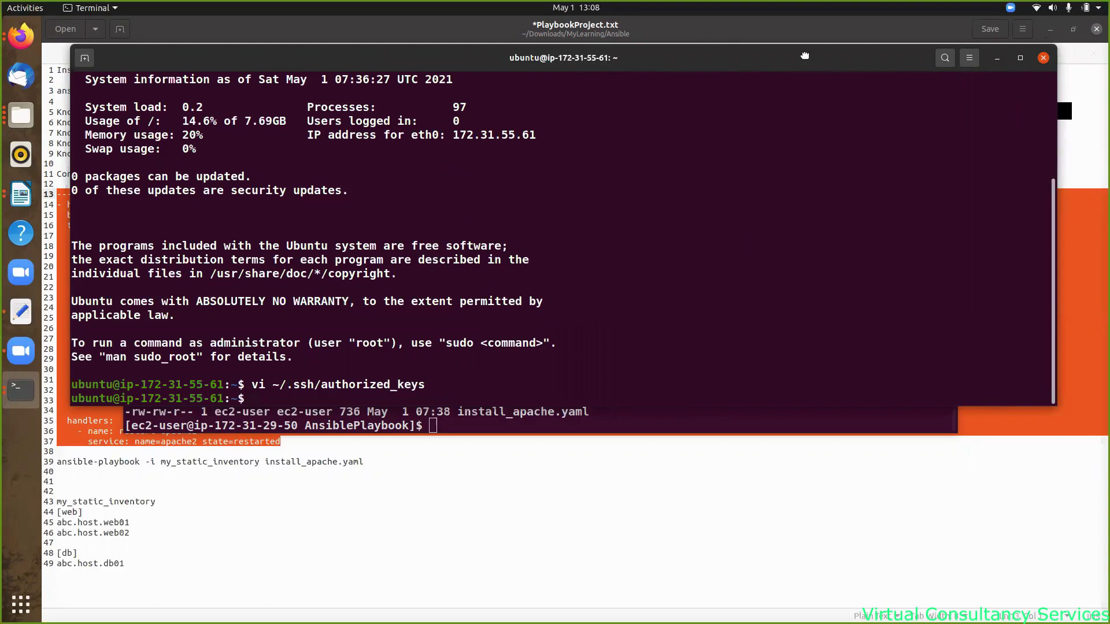
pyautogui.moveTo(807, 50); pyautogui.dragTo(807, 77)
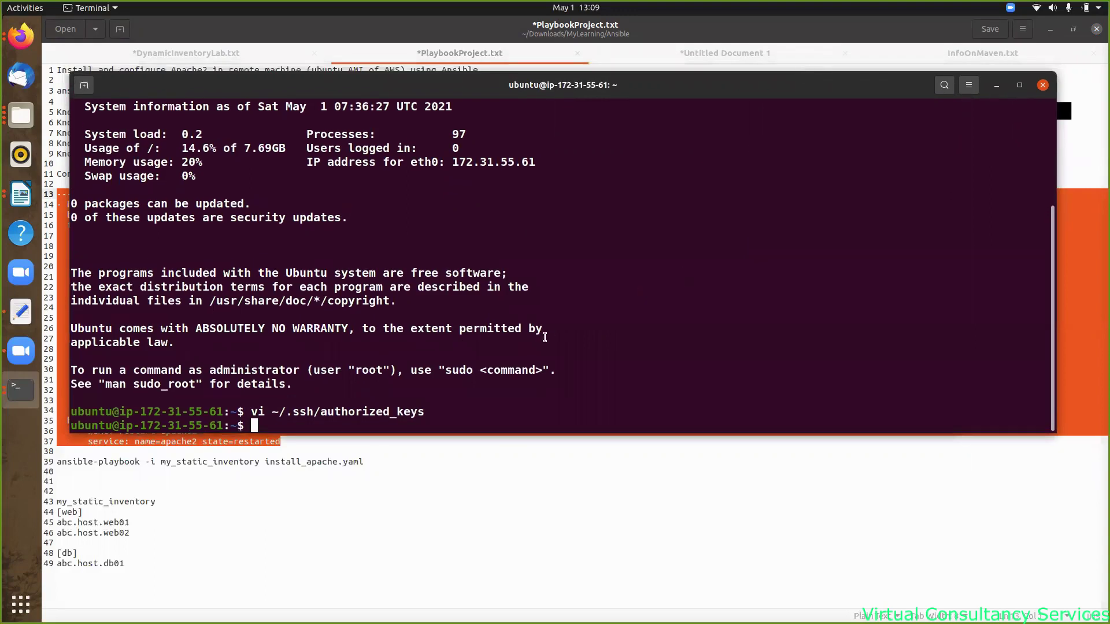
# - Check for running Apache processes on the Ubuntu node with ps aux | grep apache2
pyautogui.press('Return')
pyautogui.press('Return')
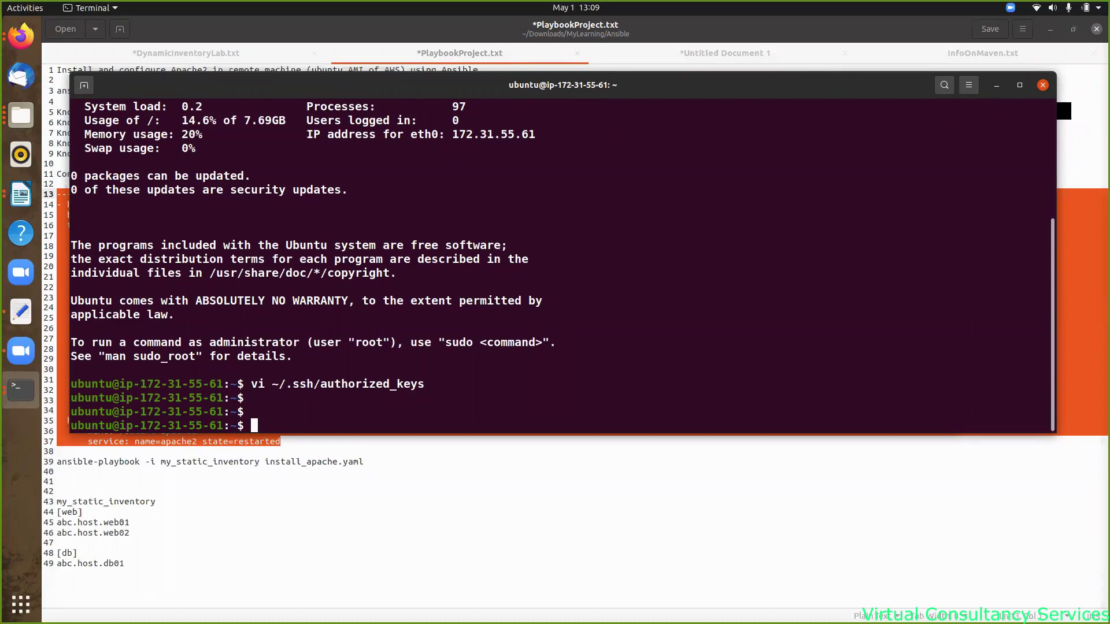
pyautogui.write('ps aux | grep apache2')
pyautogui.press('Return')
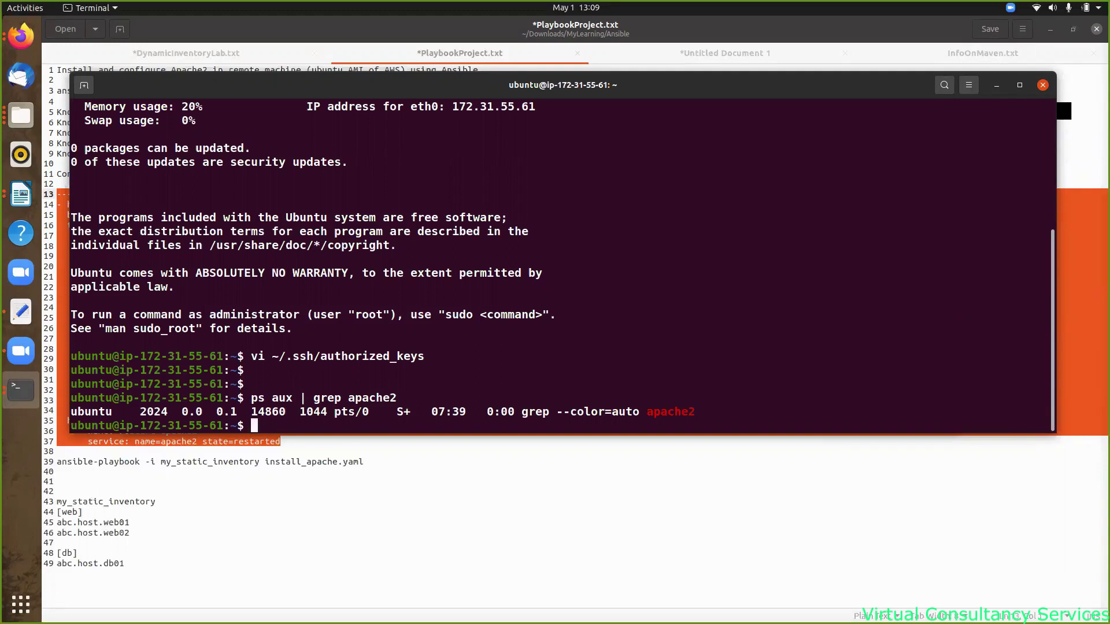
# - Check whether anything uses port 8081 on the Ubuntu node with sudo netstat -nap | grep 8081
pyautogui.hotkey('alt', 'Tab')
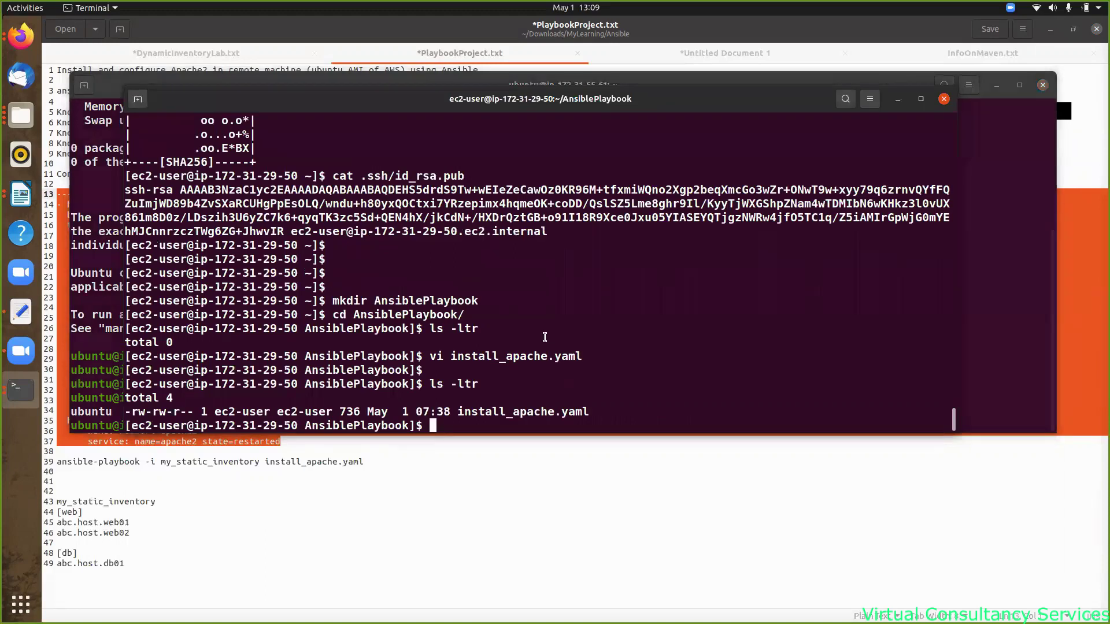
pyautogui.hotkey('alt', 'Tab')
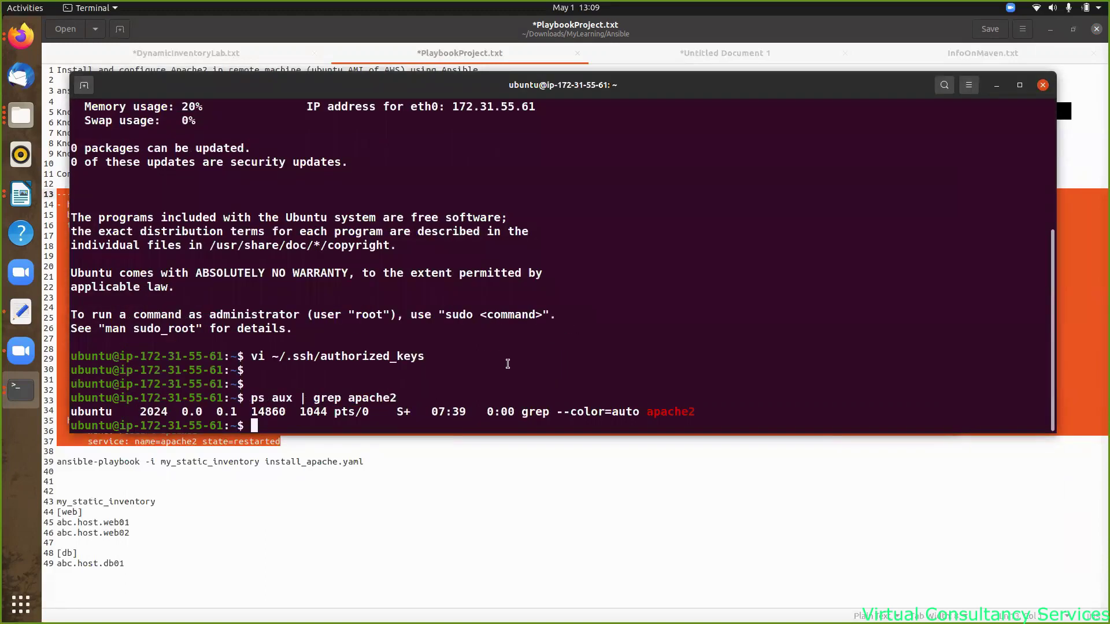
pyautogui.click(384, 498)
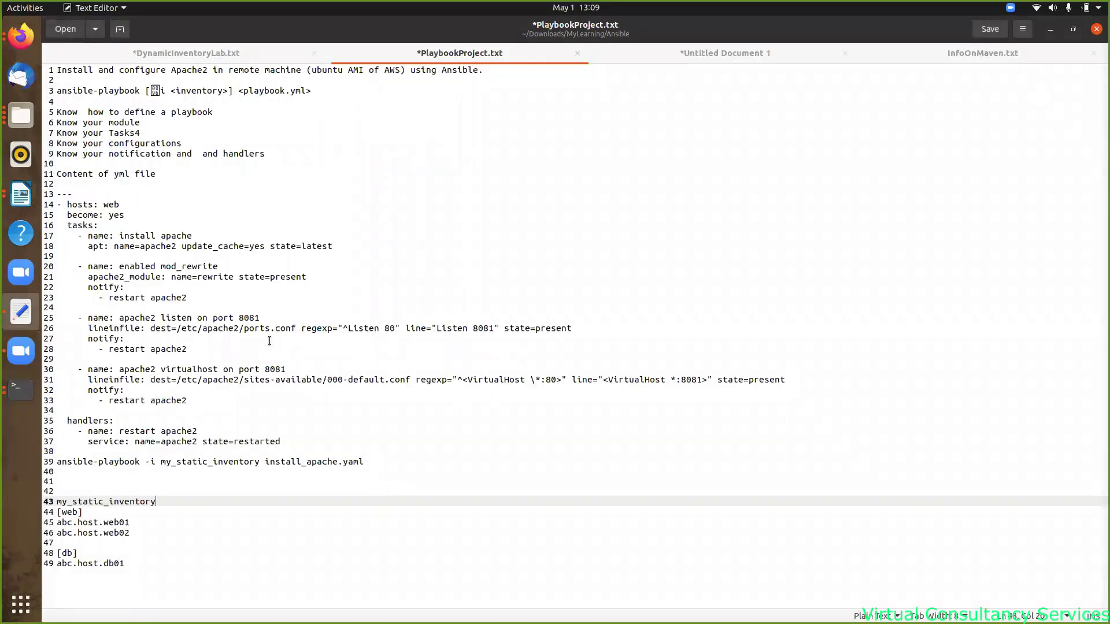
pyautogui.hotkey('alt', 'Tab')
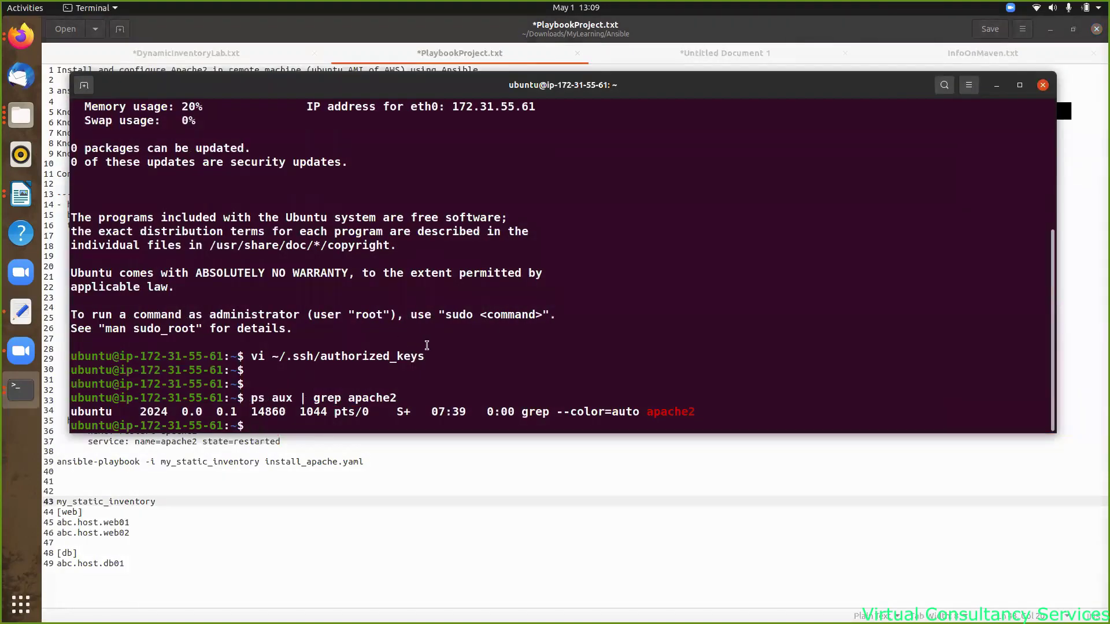
pyautogui.write('sudo netstat')
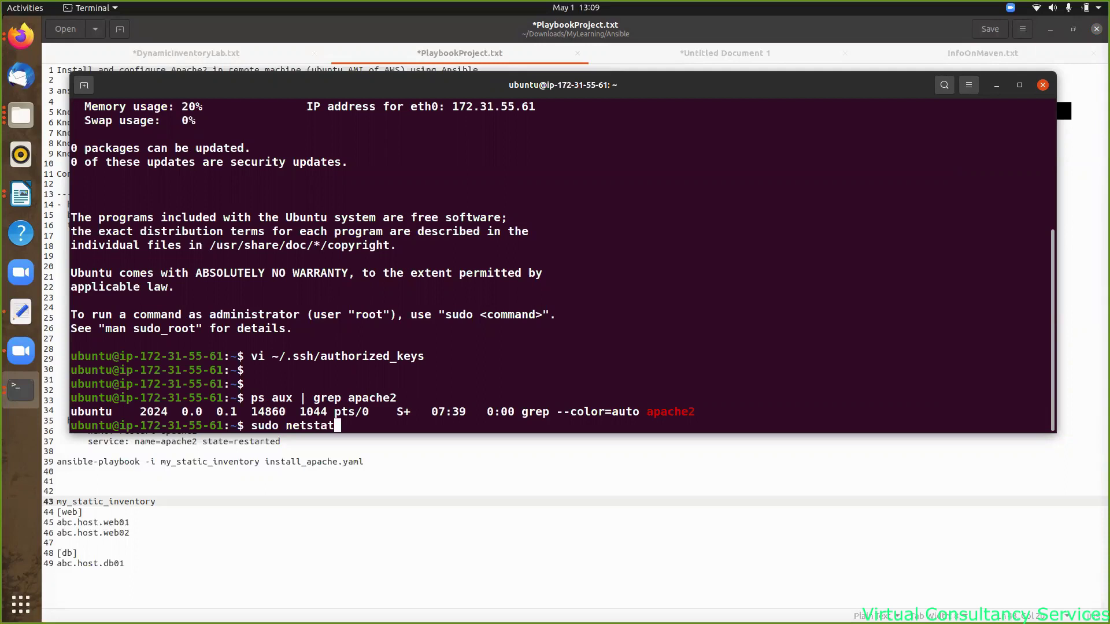
pyautogui.write(' -nap | grep 8081')
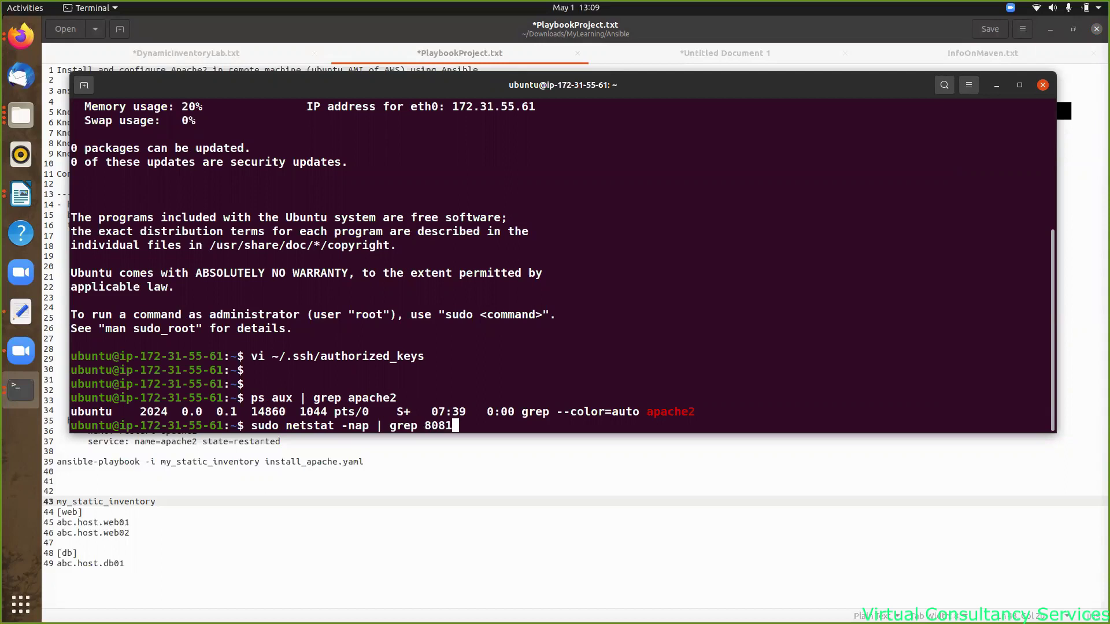
pyautogui.press('Return')
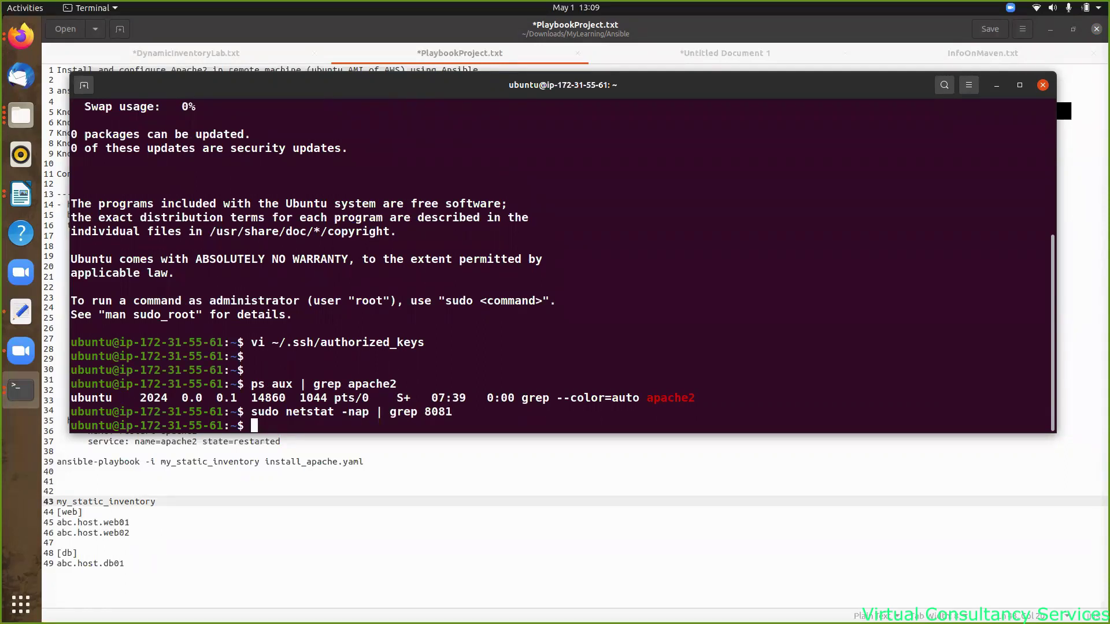
# - Return to the Ansible master's session and run ansible-playbook on install_apache.yaml without specifying an inventory
pyautogui.hotkey('alt', 'Tab')
pyautogui.hotkey('alt', 'Tab')
pyautogui.hotkey('alt', 'Tab')
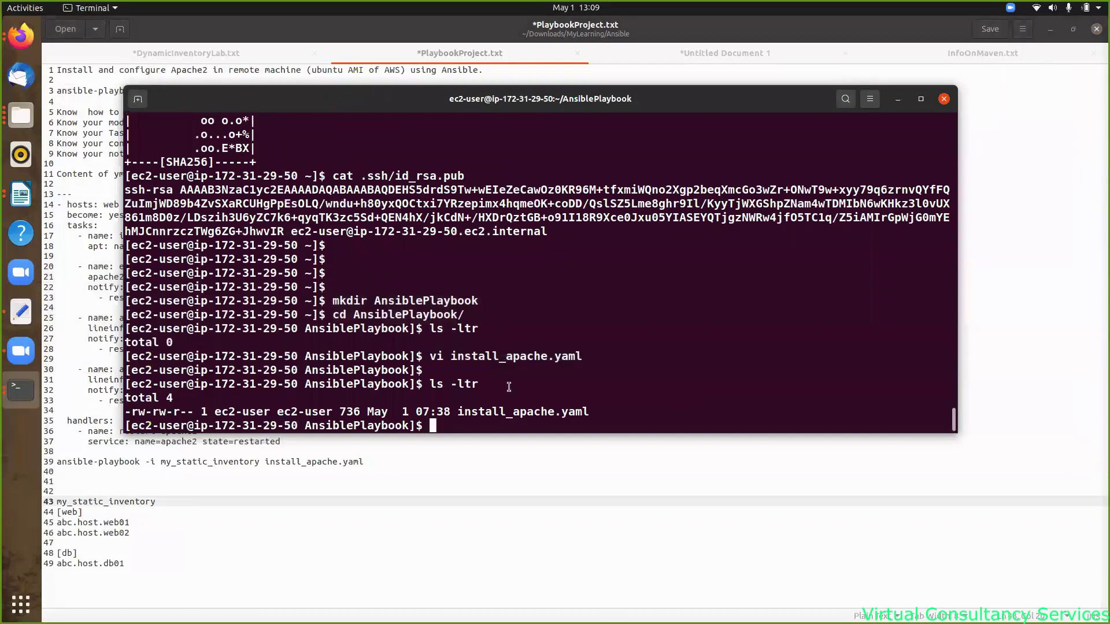
pyautogui.press('Return')
pyautogui.press('Return')
pyautogui.press('Return')
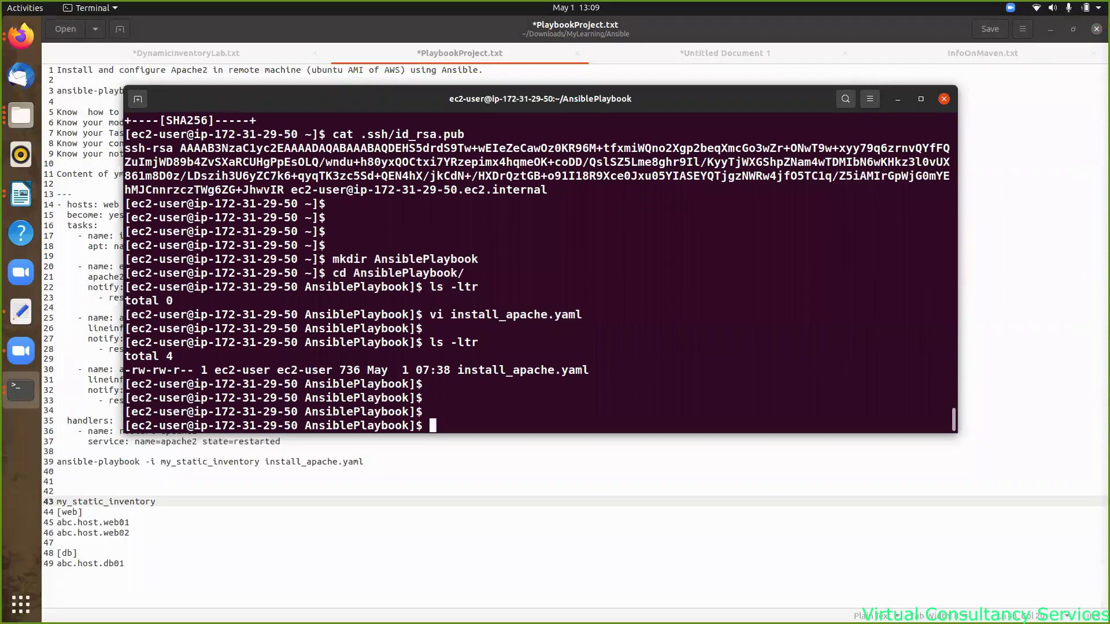
pyautogui.write('ansible-playbook')
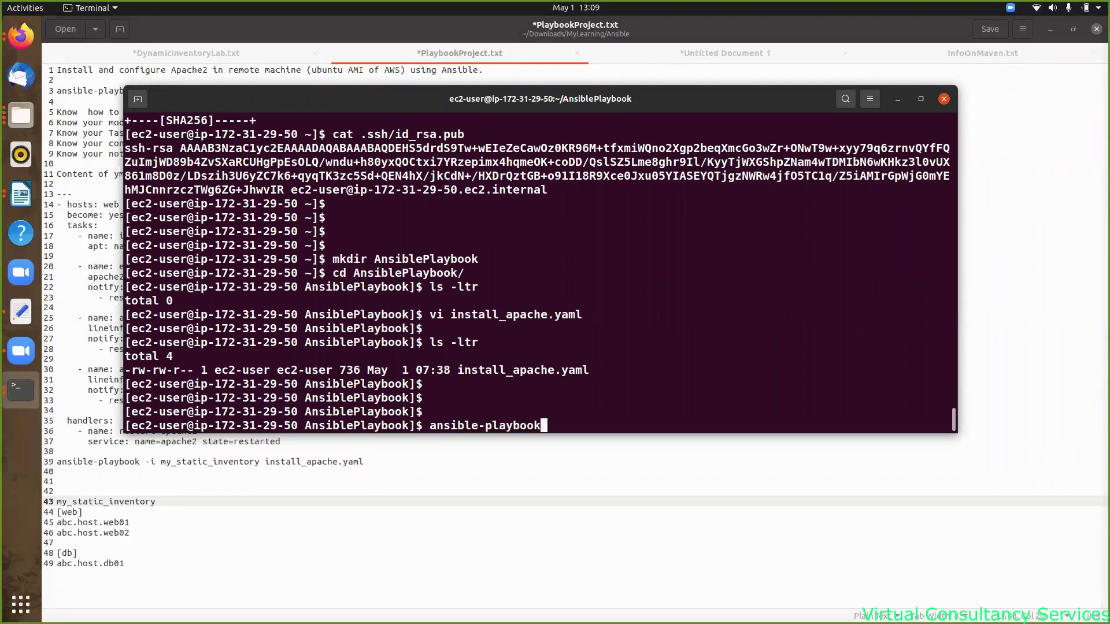
pyautogui.write(' ins')
pyautogui.press('Tab')
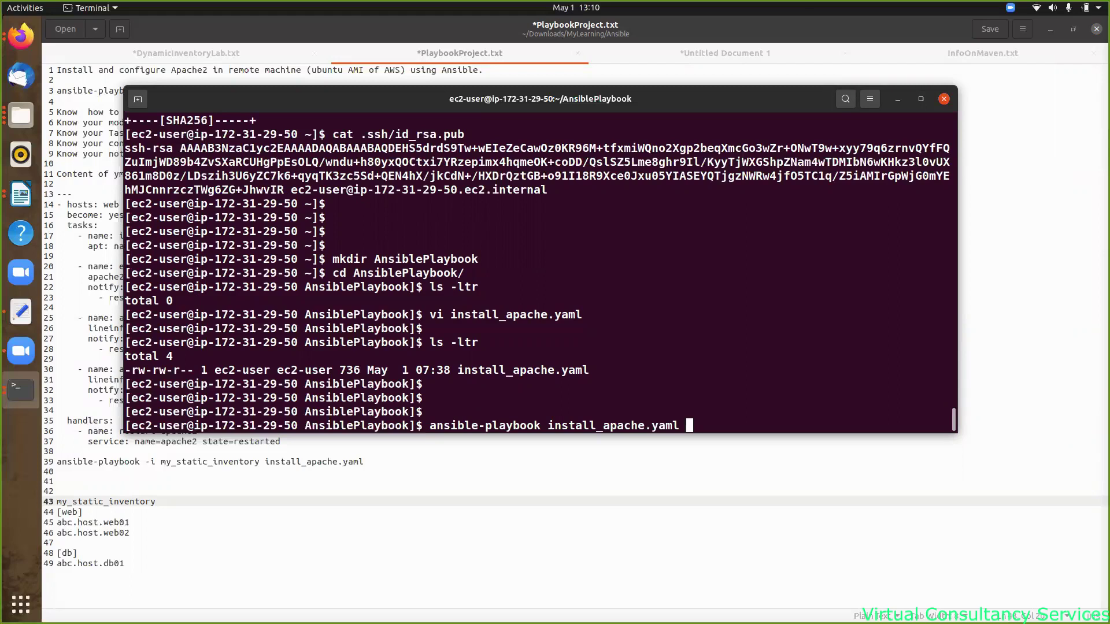
pyautogui.press('Return')
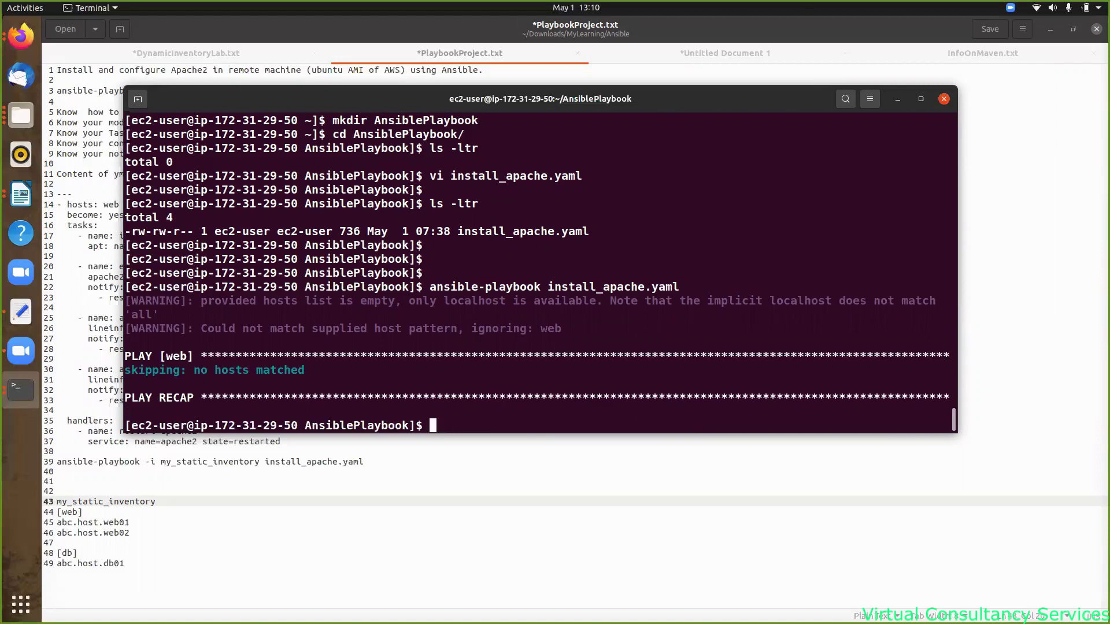
# - Open a new file named dev_inventory in vi and enter insert mode
pyautogui.write('vi ')
pyautogui.write('my')
pyautogui.write('_we')
pyautogui.press('BackSpace')
pyautogui.press('BackSpace')
pyautogui.press('BackSpace')
pyautogui.press('BackSpace')
pyautogui.press('BackSpace')
pyautogui.write('dev_inventory')
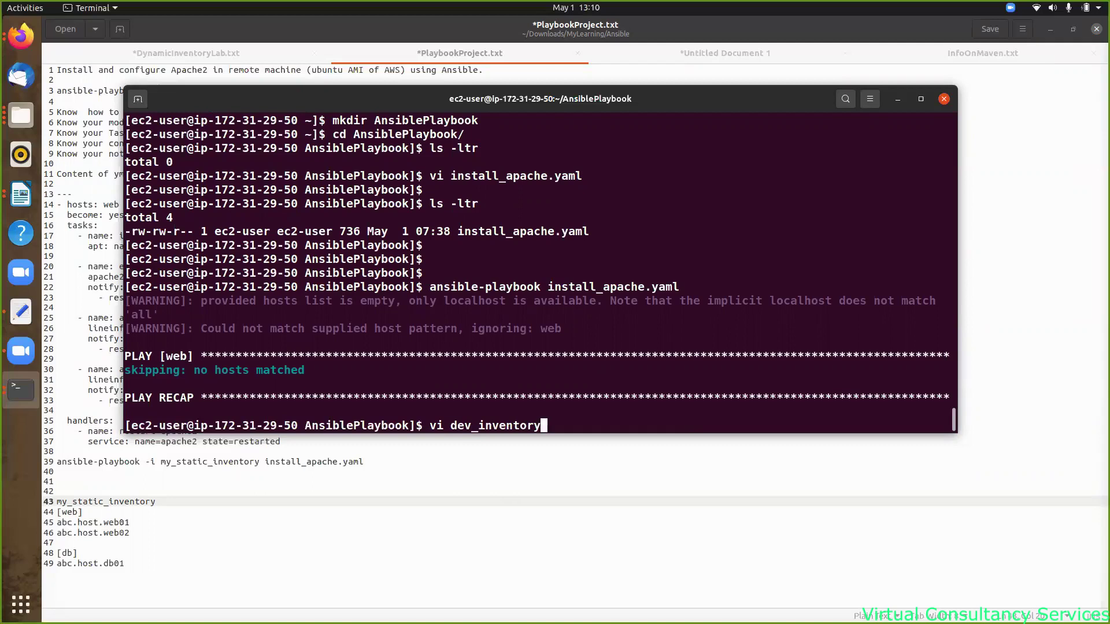
pyautogui.press('Return')
pyautogui.write('i')
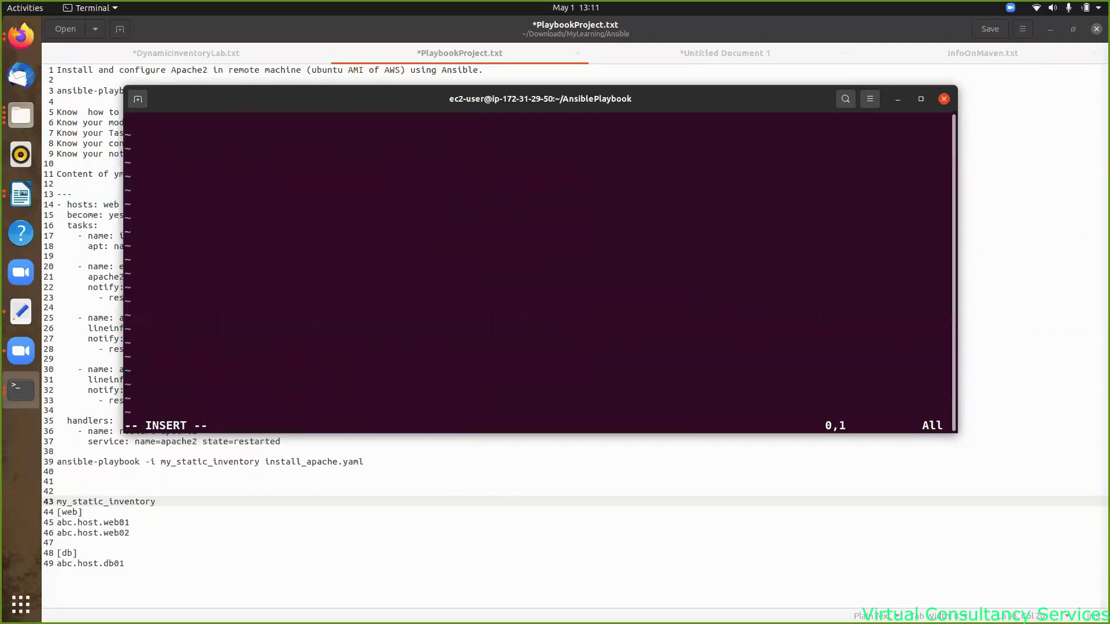
# - Add the [web] group header to dev_inventory with a new line below it, consulting the sample inventory in the notes
pyautogui.write('[w')
pyautogui.press('BackSpace')
pyautogui.write('web]')
pyautogui.press('Return')
pyautogui.hotkey('alt', 'Tab')
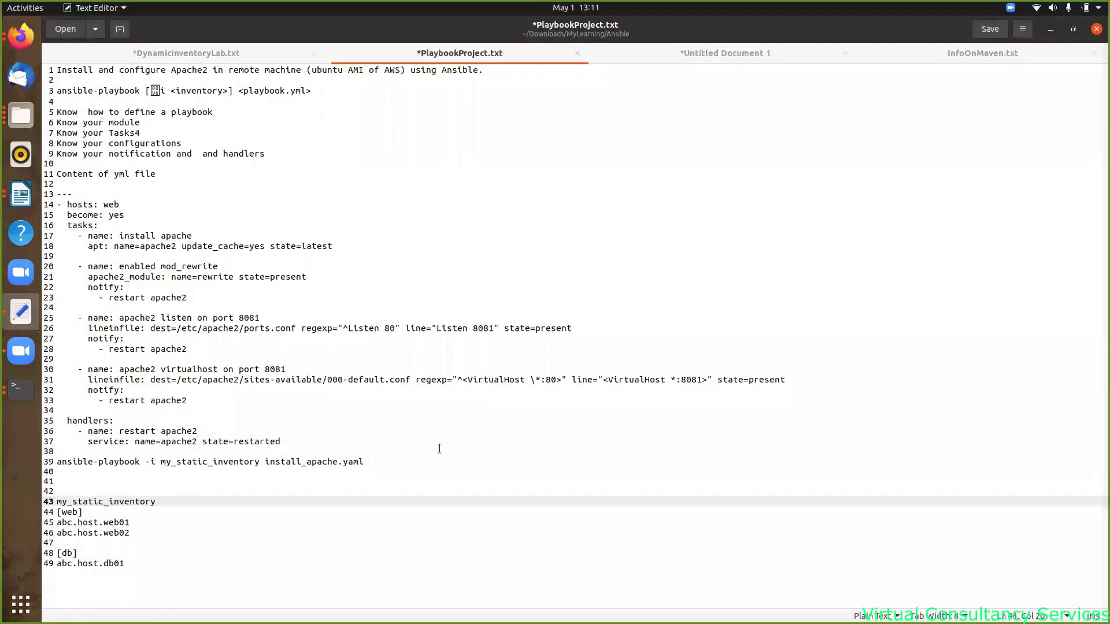
pyautogui.hotkey('alt', 'Tab')
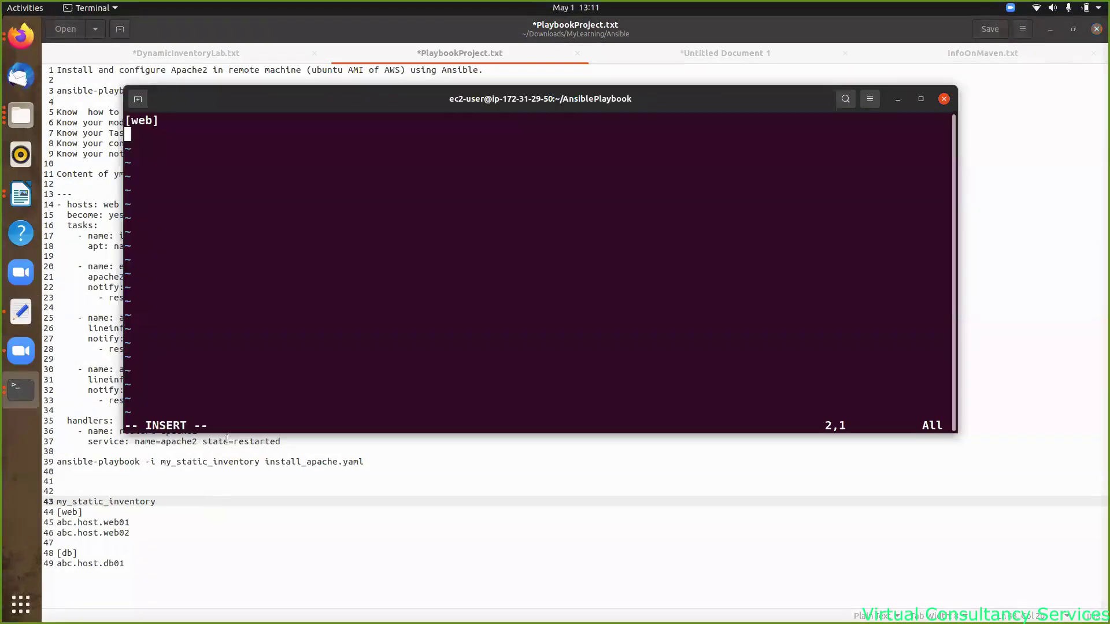
# - Copy the UbuntuWeb instance's public IPv4 address from the EC2 console in Firefox and return to the master's terminal
pyautogui.click(21, 36)
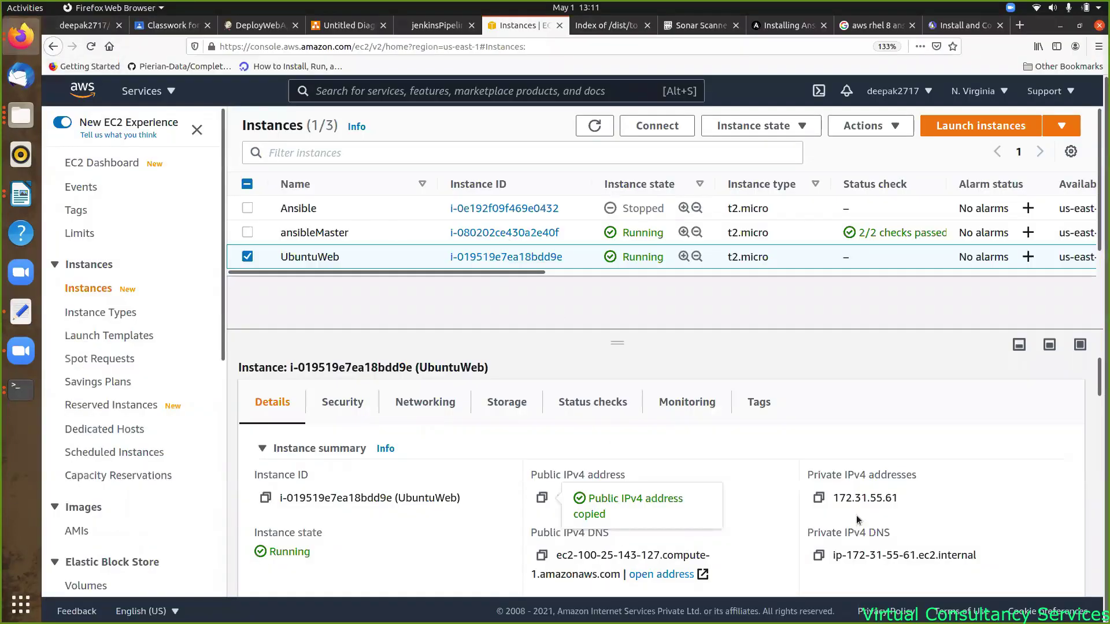
pyautogui.click(341, 449)
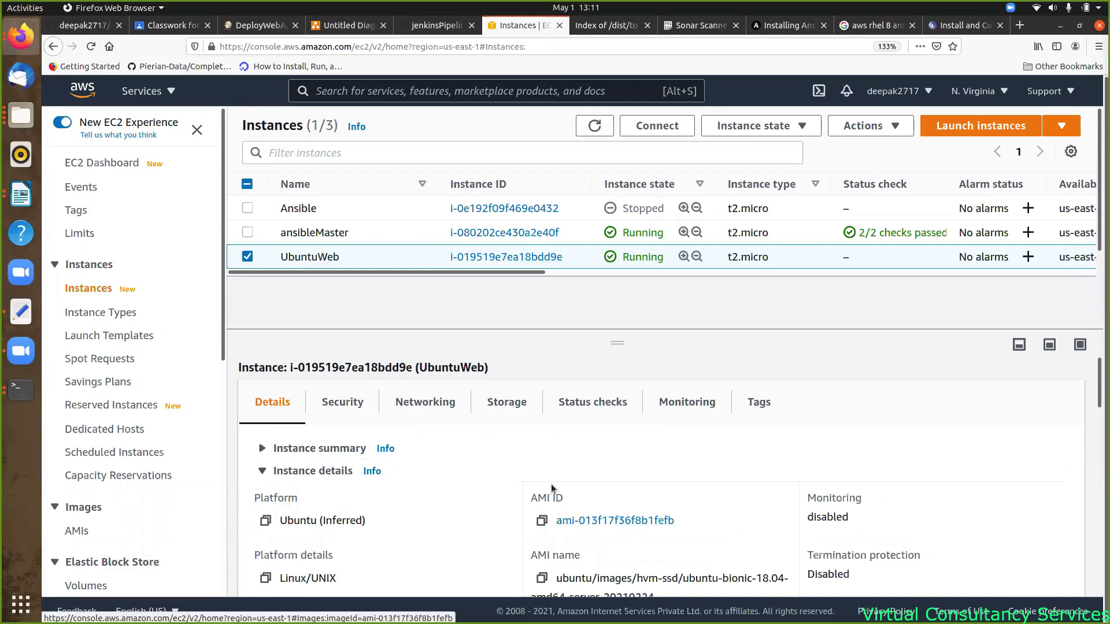
pyautogui.click(347, 449)
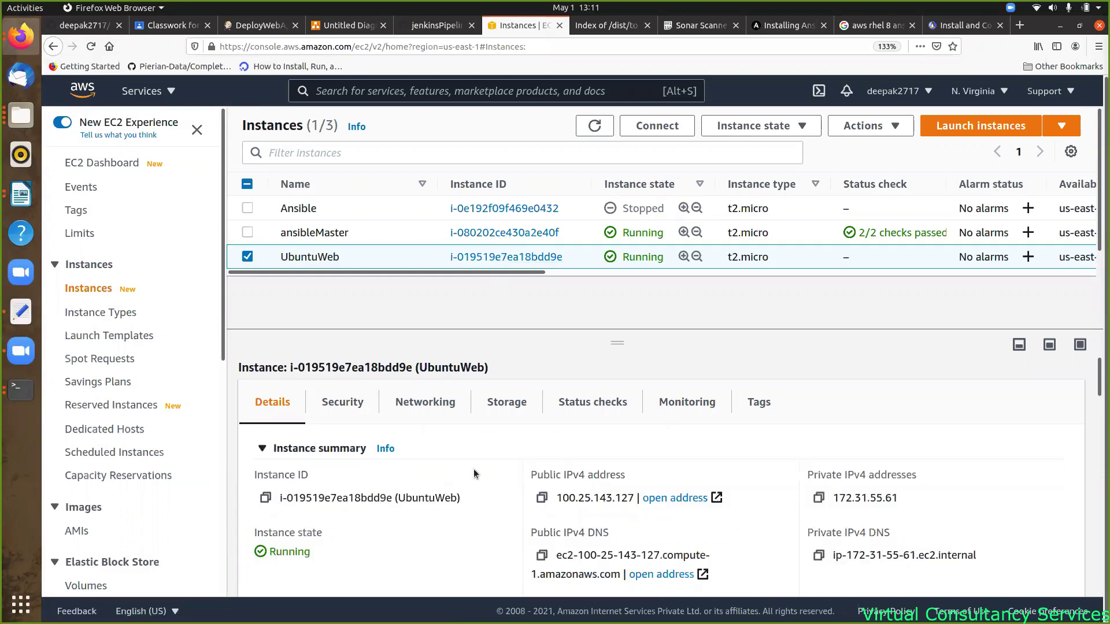
pyautogui.click(541, 498)
pyautogui.hotkey('alt', 'Tab')
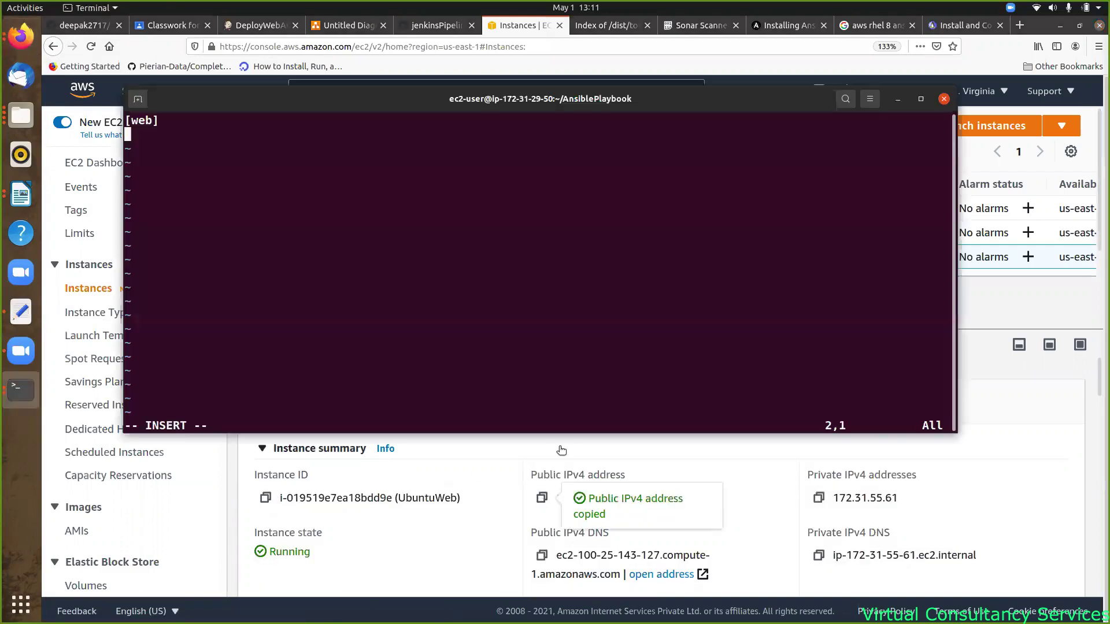
# - Paste 100.25.143.127 under the [web] header in dev_inventory, save the file and quit vi
pyautogui.rightClick(144, 137)
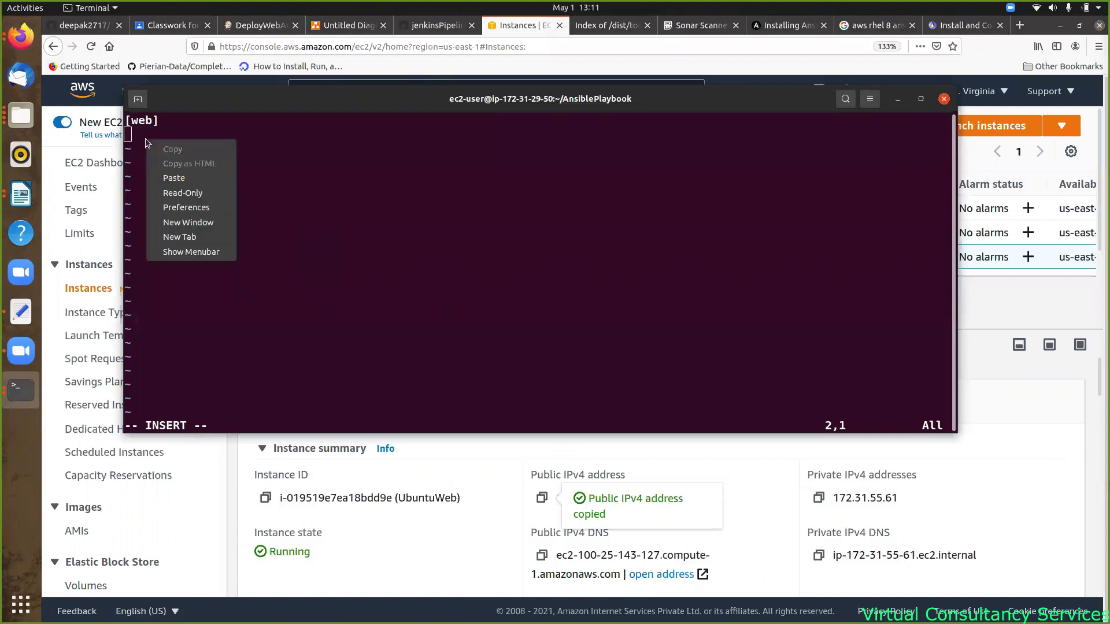
pyautogui.click(185, 182)
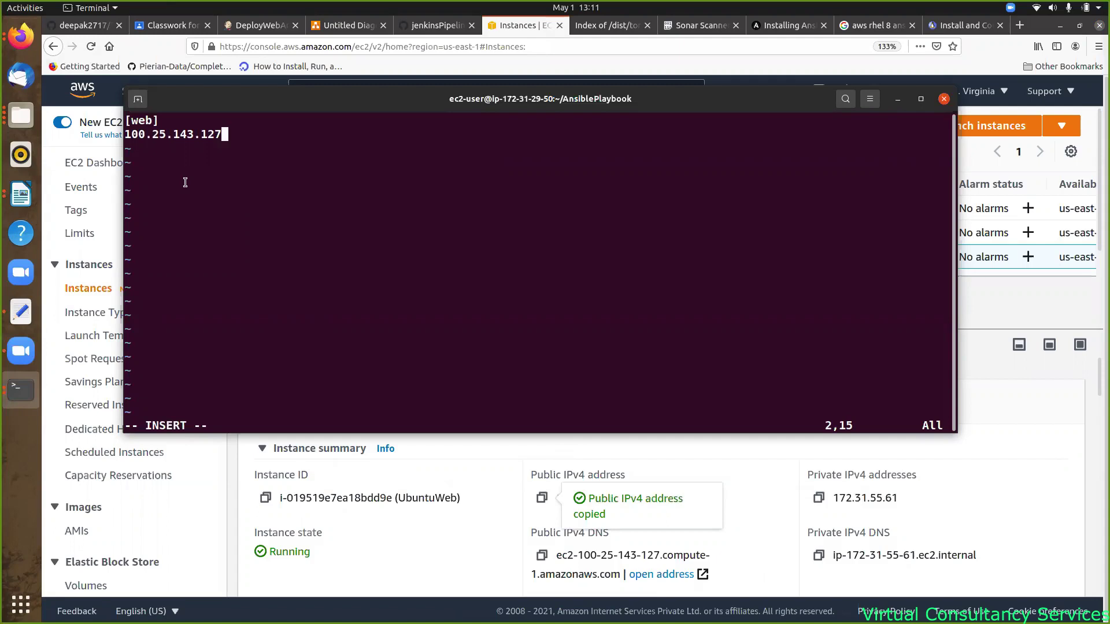
pyautogui.press('Escape')
pyautogui.write(':x')
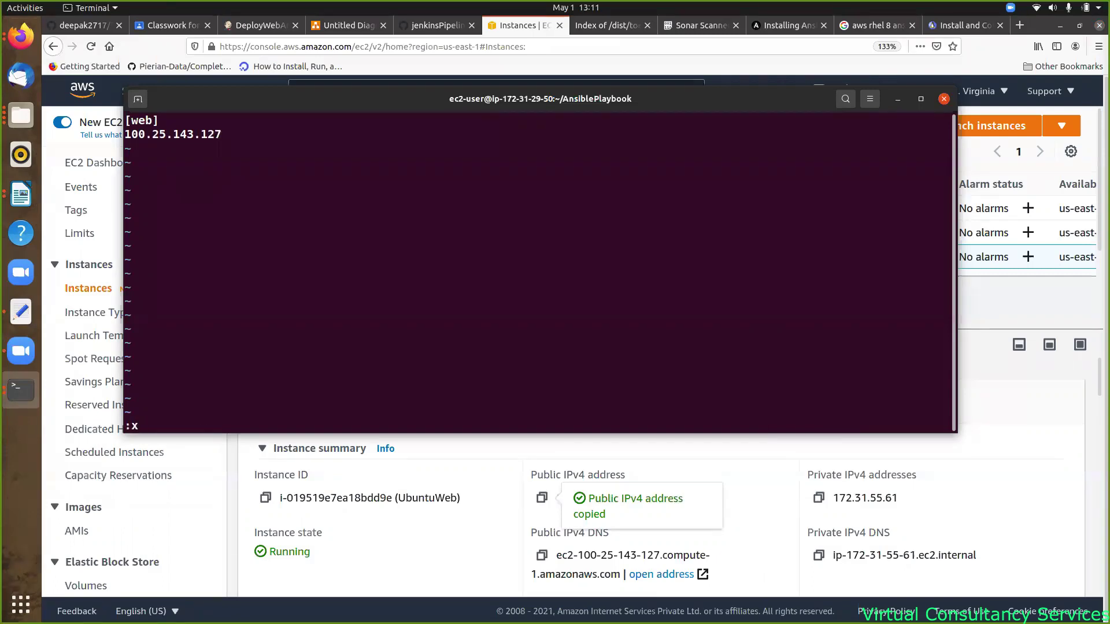
pyautogui.press('Return')
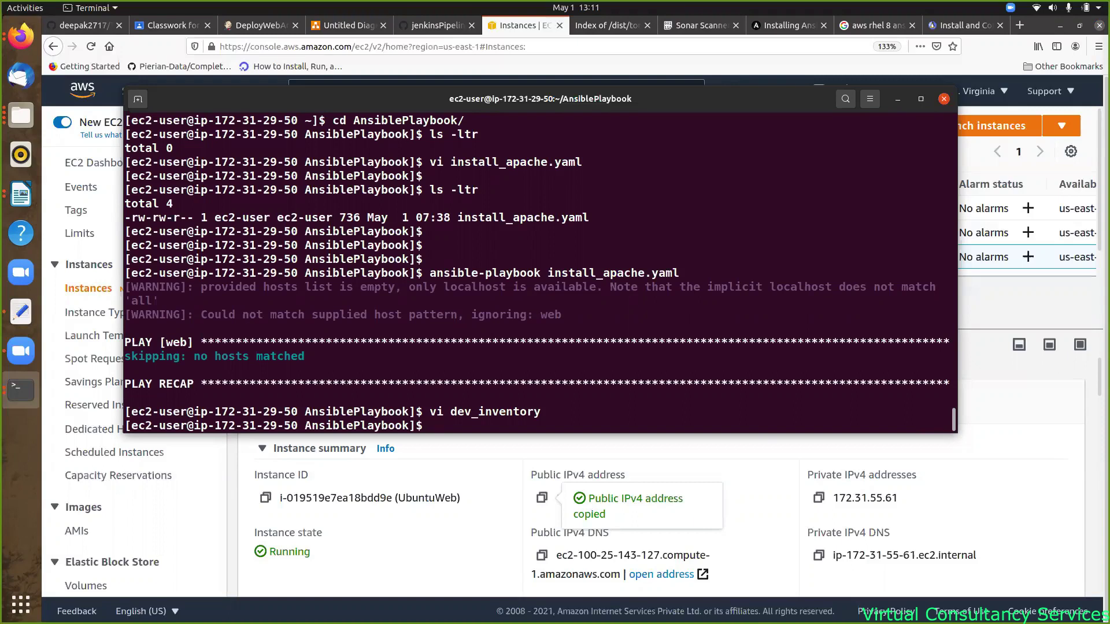
# - Open install_apache.yaml in vi to check its hosts group name and quit without saving
pyautogui.write('vi ins')
pyautogui.press('Tab')
pyautogui.press('Return')
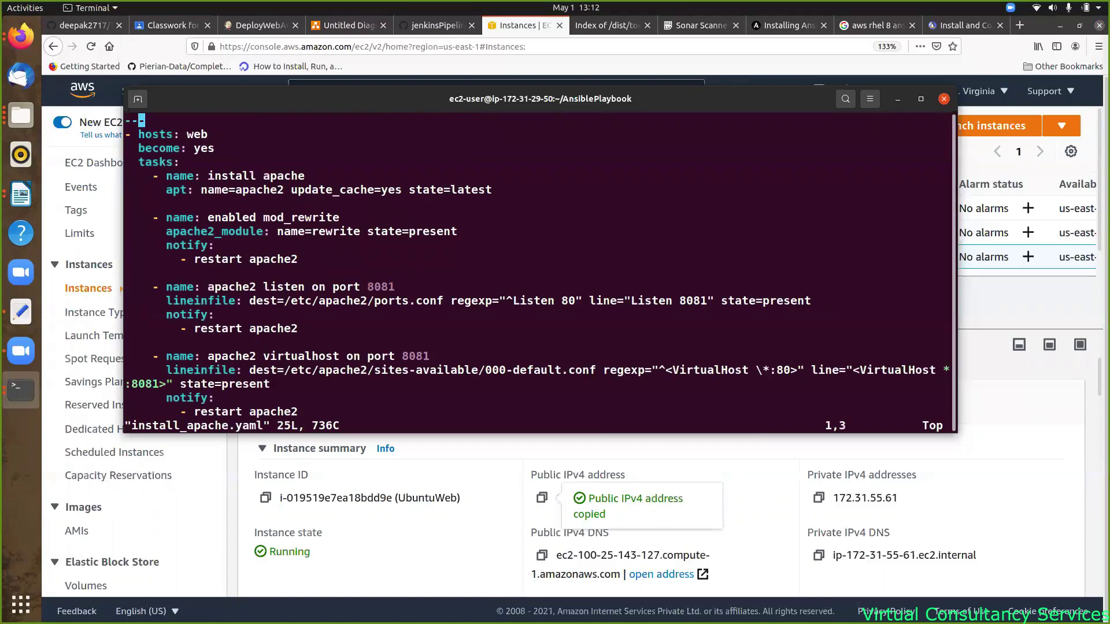
pyautogui.doubleClick(197, 134)
pyautogui.write(':q1')
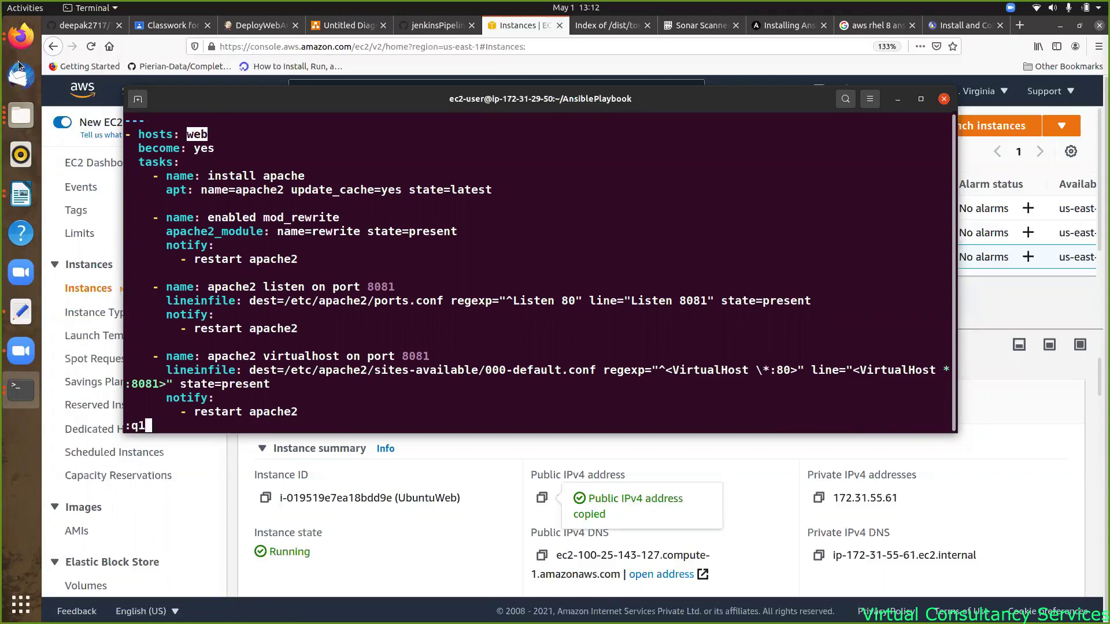
pyautogui.click(21, 351)
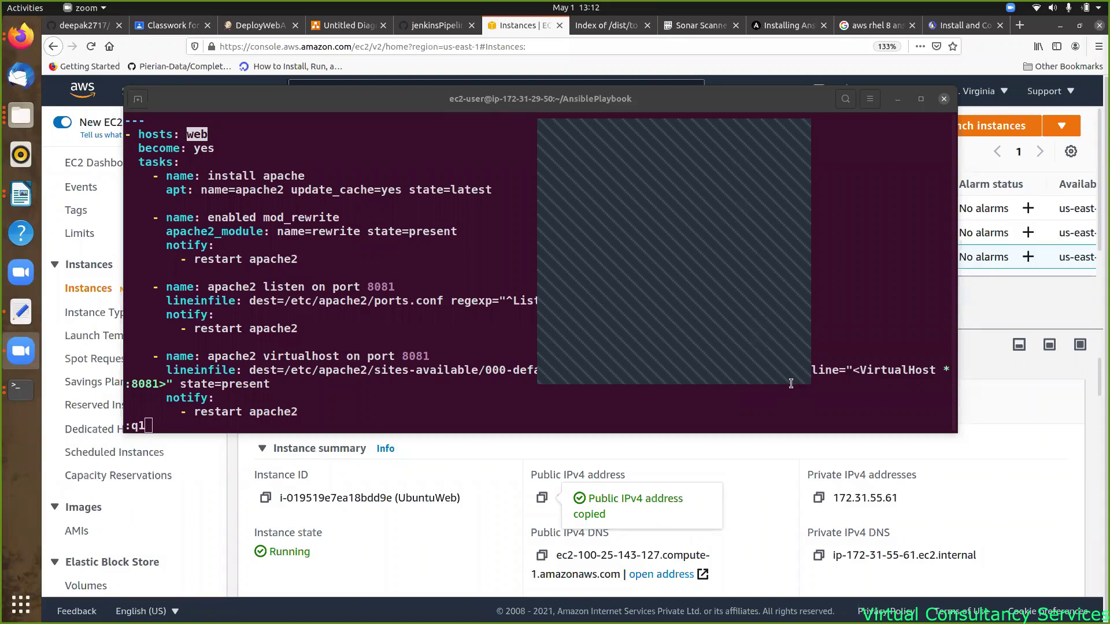
pyautogui.click(734, 154)
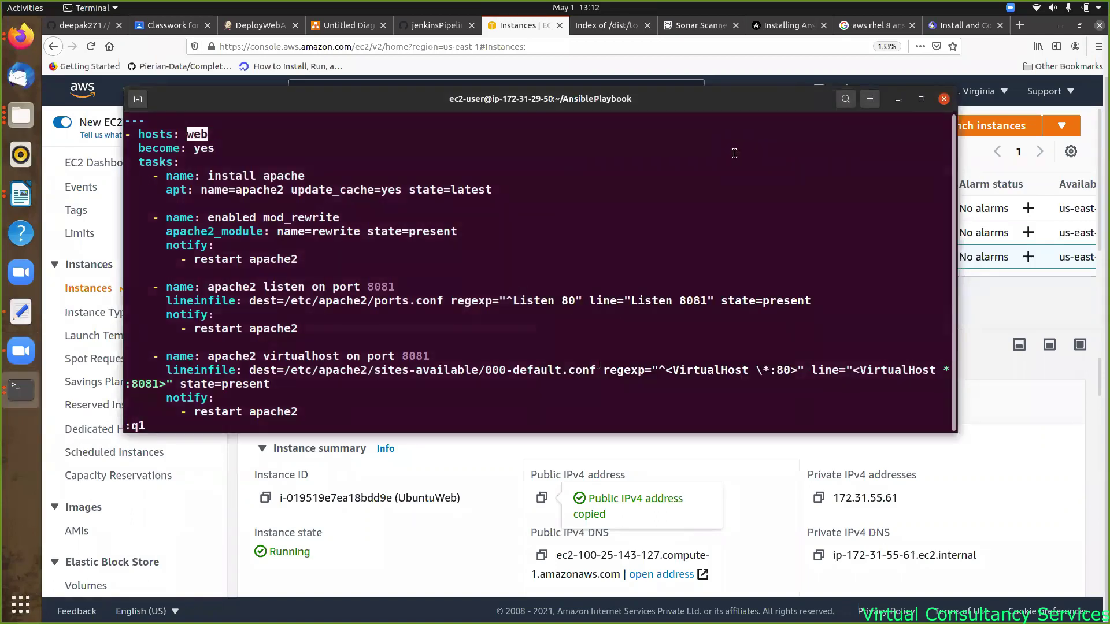
pyautogui.press('BackSpace')
pyautogui.press('BackSpace')
pyautogui.press('BackSpace')
pyautogui.write(':q!')
pyautogui.press('Return')
# - Print the contents of dev_inventory with cat
pyautogui.write('cat d')
pyautogui.press('Tab')
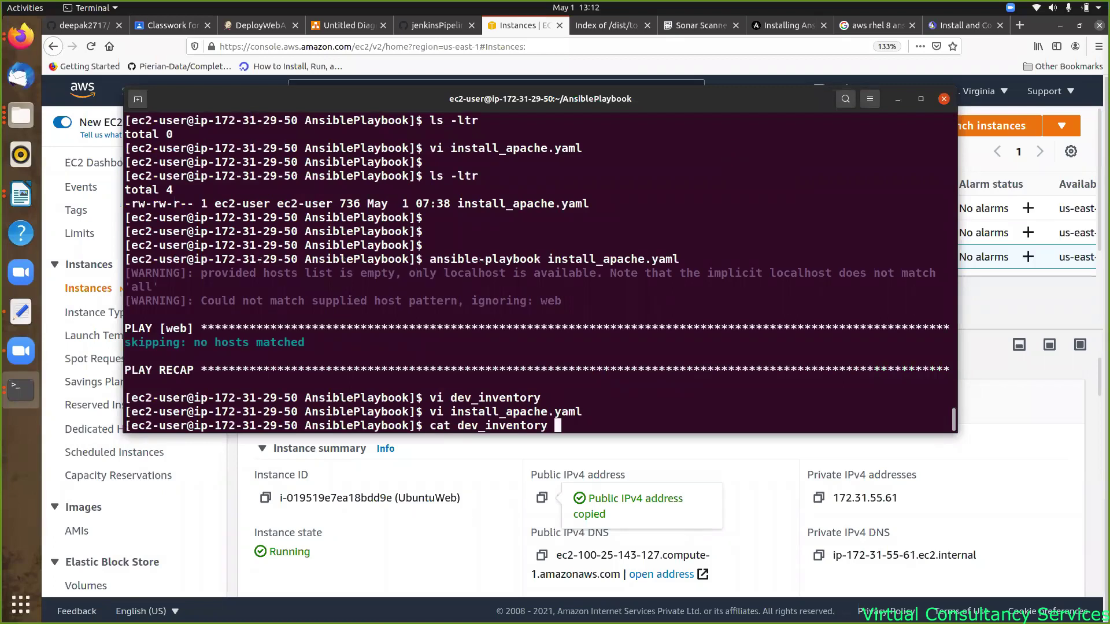
pyautogui.press('Return')
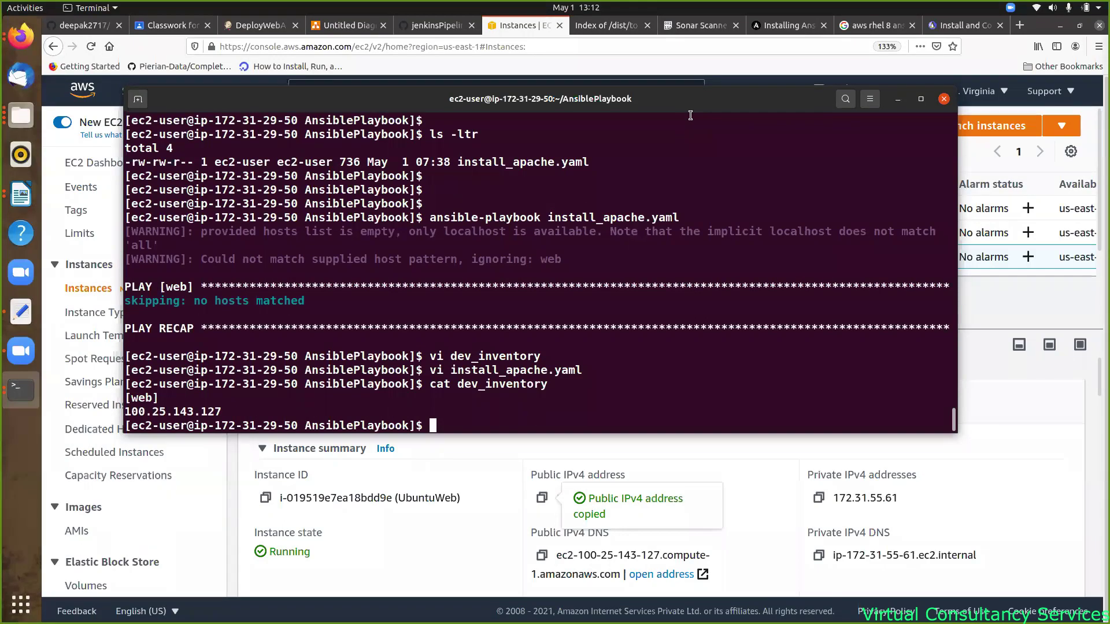
# - Reopen dev_inventory in vi
pyautogui.press('Up')
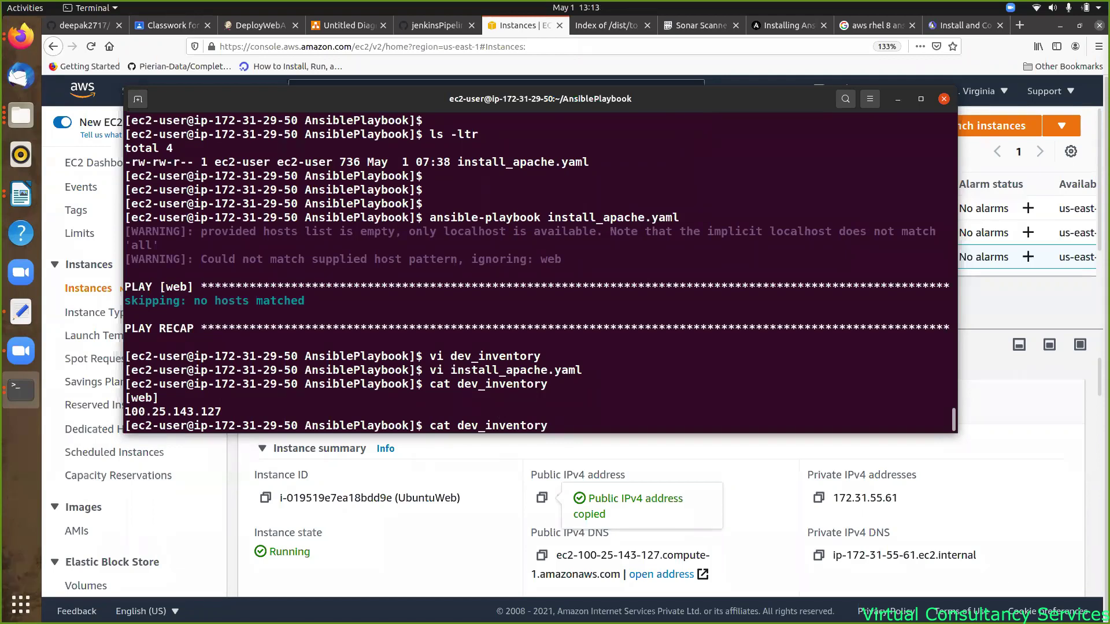
pyautogui.press('Left')
pyautogui.press('Left')
pyautogui.press('Left')
pyautogui.press('Left')
pyautogui.press('Left')
pyautogui.press('Left')
pyautogui.press('Left')
pyautogui.press('Left')
pyautogui.press('Left')
pyautogui.press('Left')
pyautogui.press('Left')
pyautogui.press('Left')
pyautogui.press('Left')
pyautogui.press('Left')
pyautogui.press('Left')
pyautogui.press('Left')
pyautogui.press('Right')
pyautogui.press('BackSpace')
pyautogui.press('BackSpace')
pyautogui.press('BackSpace')
pyautogui.write('vi')
pyautogui.press('Return')
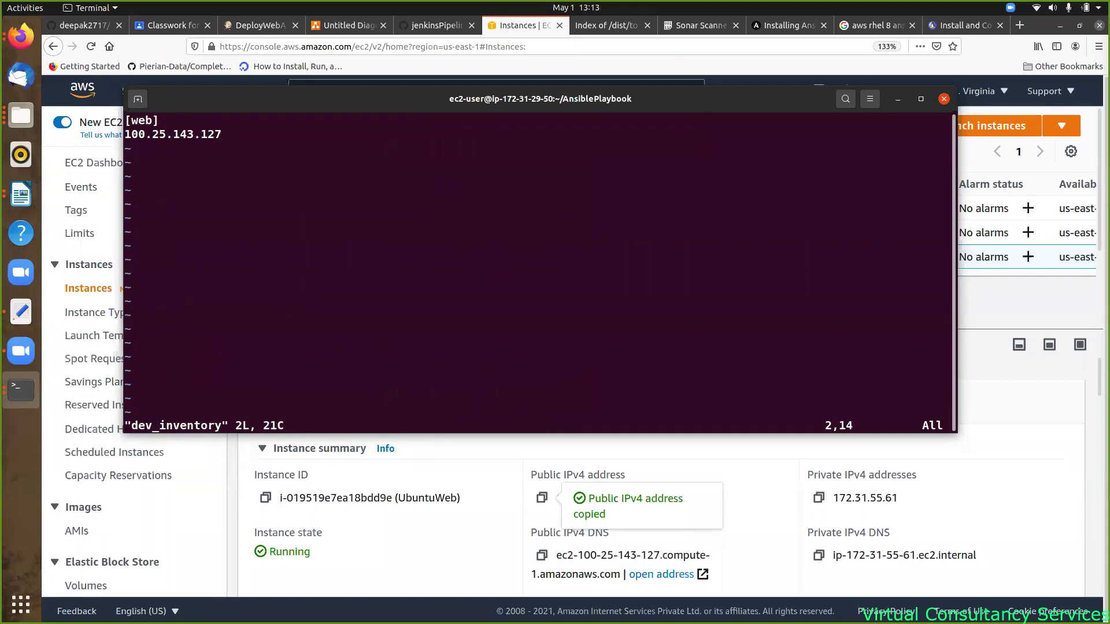
# - Append ansible_user=ubuntu to the 100.25.143.127 host line, save the inventory and quit vi
pyautogui.press('i')
pyautogui.press('Right')
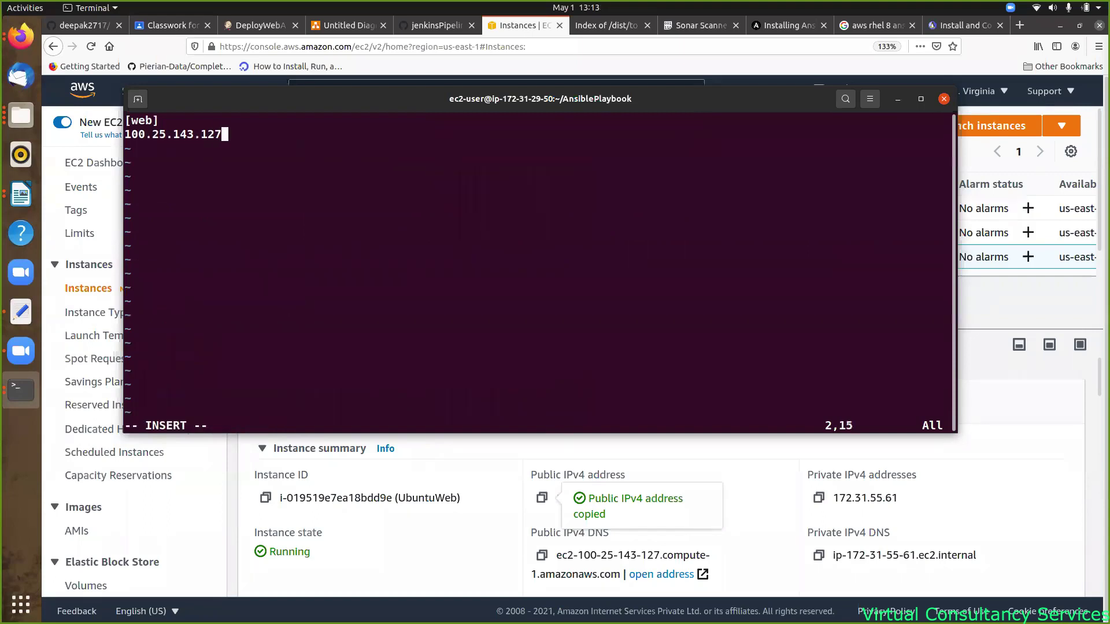
pyautogui.write('ansible_user')
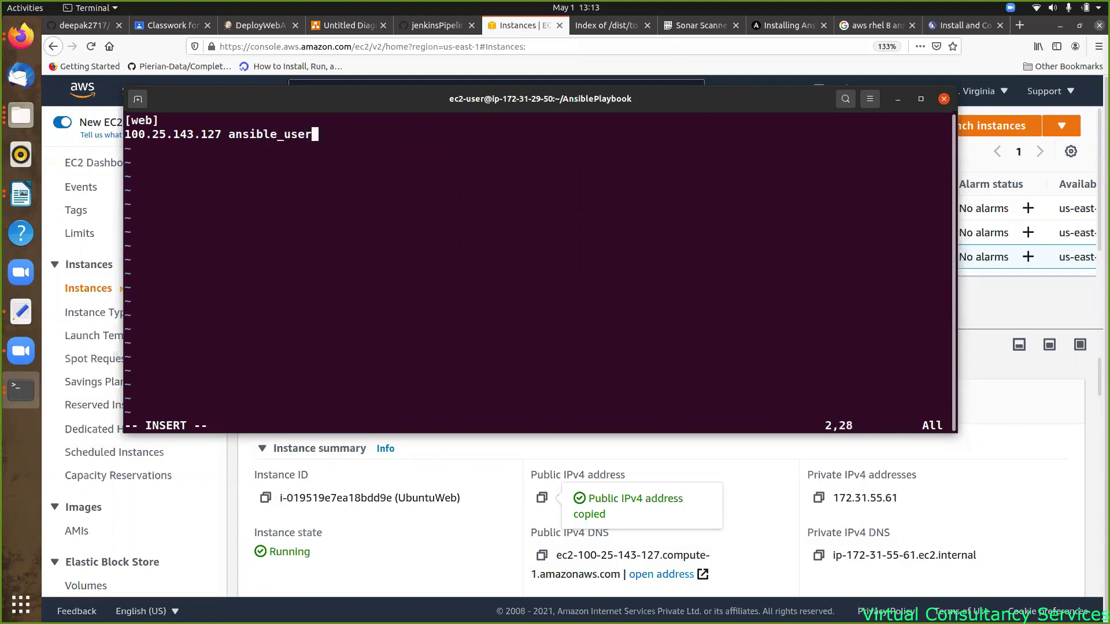
pyautogui.write('=ubuntu')
pyautogui.press('Escape')
pyautogui.write(':x')
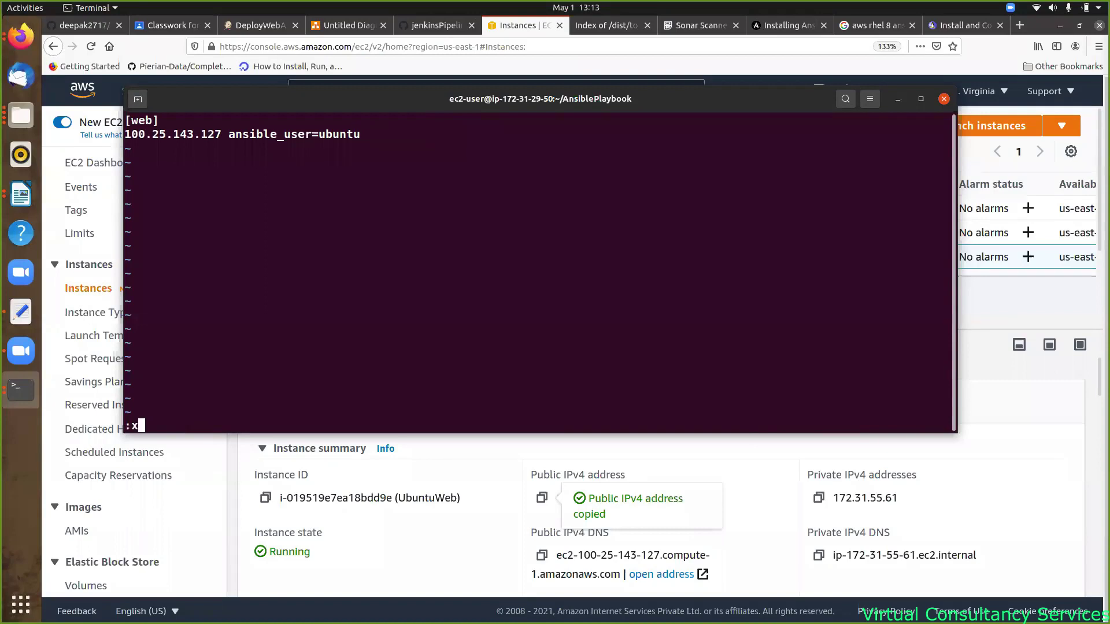
pyautogui.press('Return')
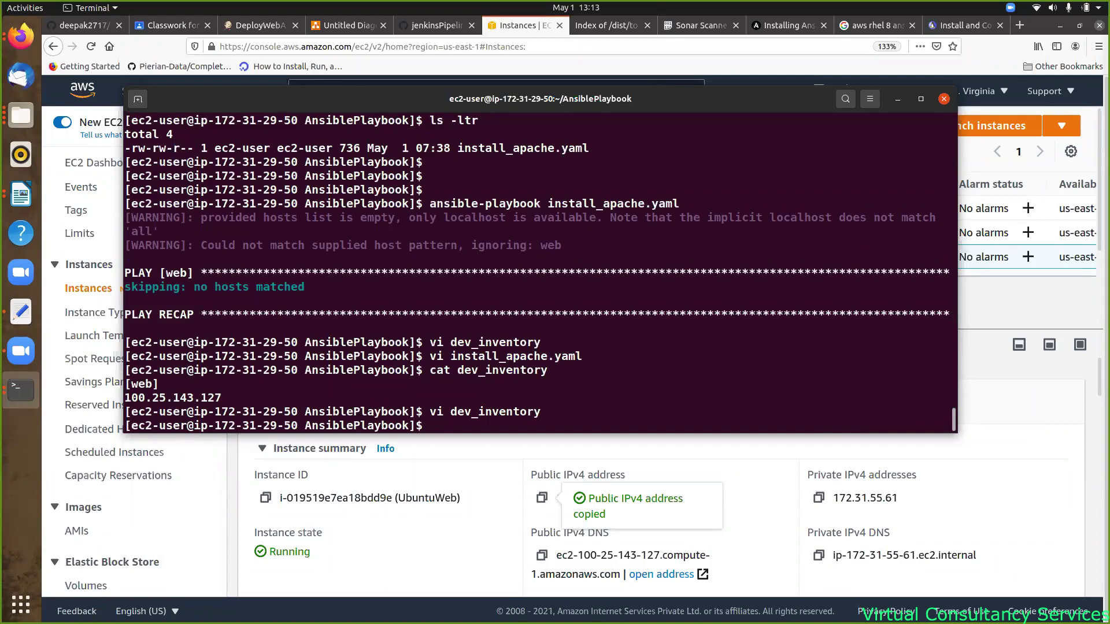
# - List the folder with ls -ltr and run ansible-playbook -i dev_inventory install_apache.yaml --check, answering yes to the host authenticity question
pyautogui.write('ls -ltr')
pyautogui.press('Return')
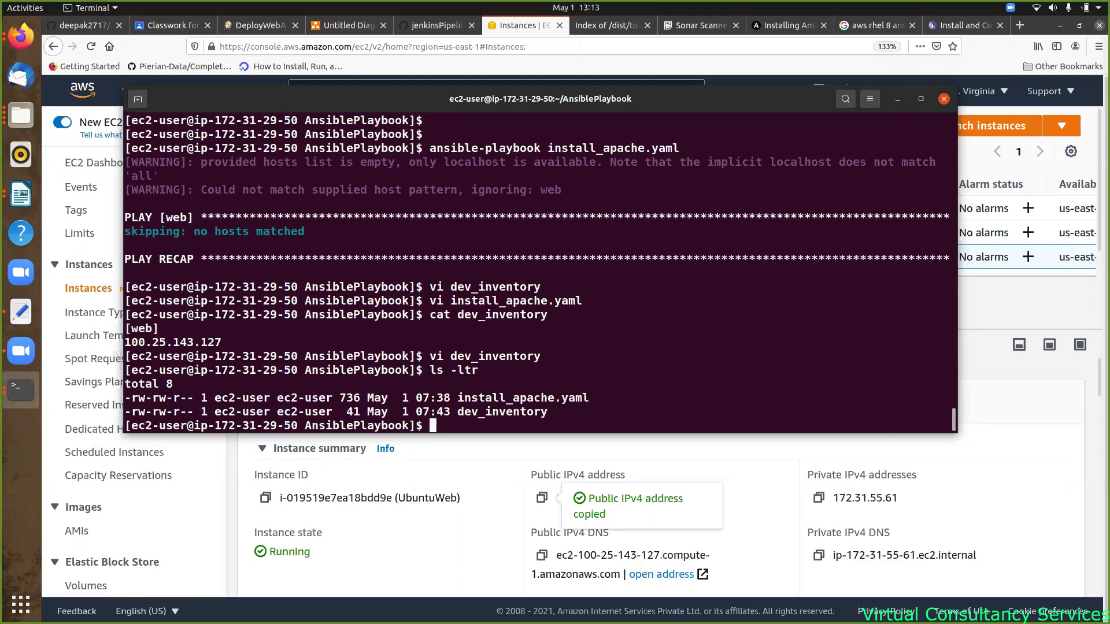
pyautogui.write('ansible-playbook -i ')
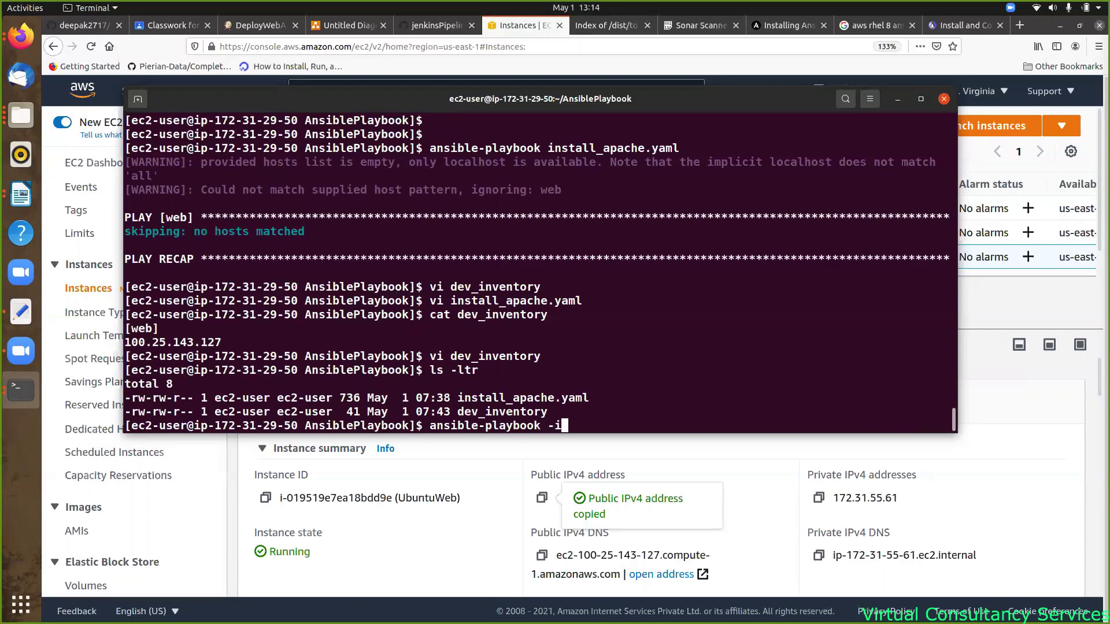
pyautogui.write('d')
pyautogui.press('Tab')
pyautogui.write('ins')
pyautogui.press('Tab')
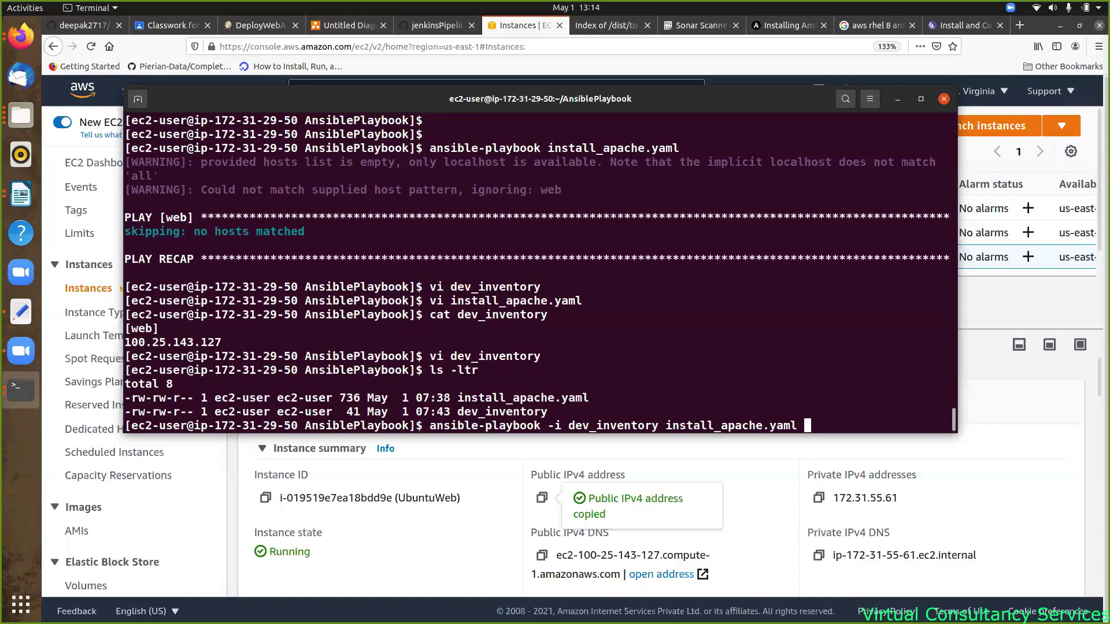
pyautogui.write('--check')
pyautogui.press('Return')
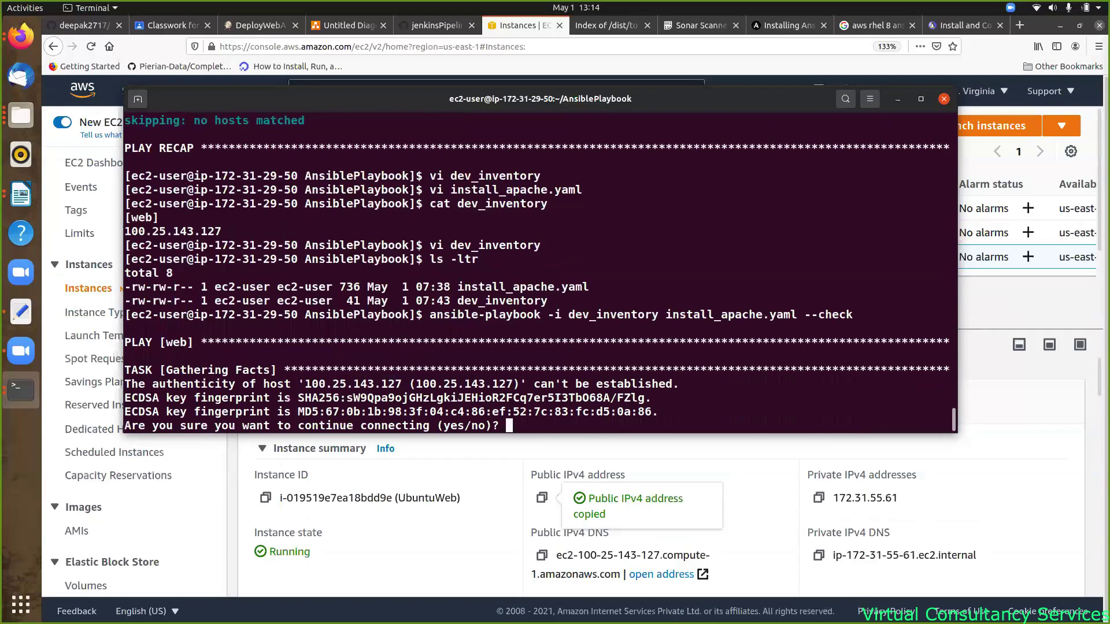
pyautogui.write('yes')
pyautogui.press('Return')
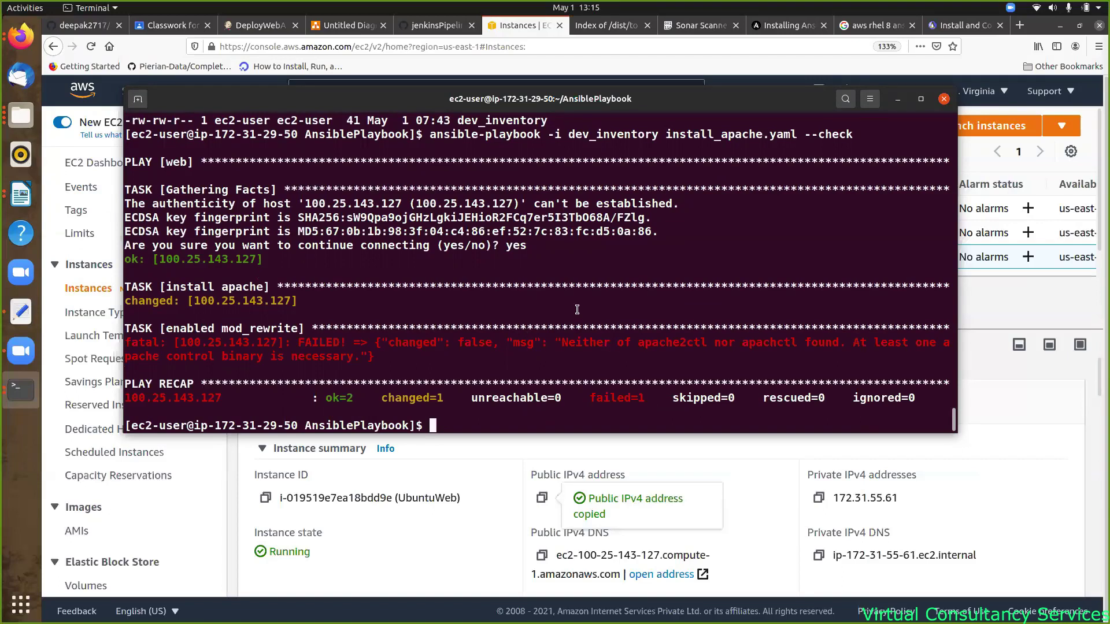
# - Review the check run's output, including the --check option, the Gathering Facts task and the mod_rewrite task
pyautogui.moveTo(276, 260); pyautogui.dragTo(126, 157)
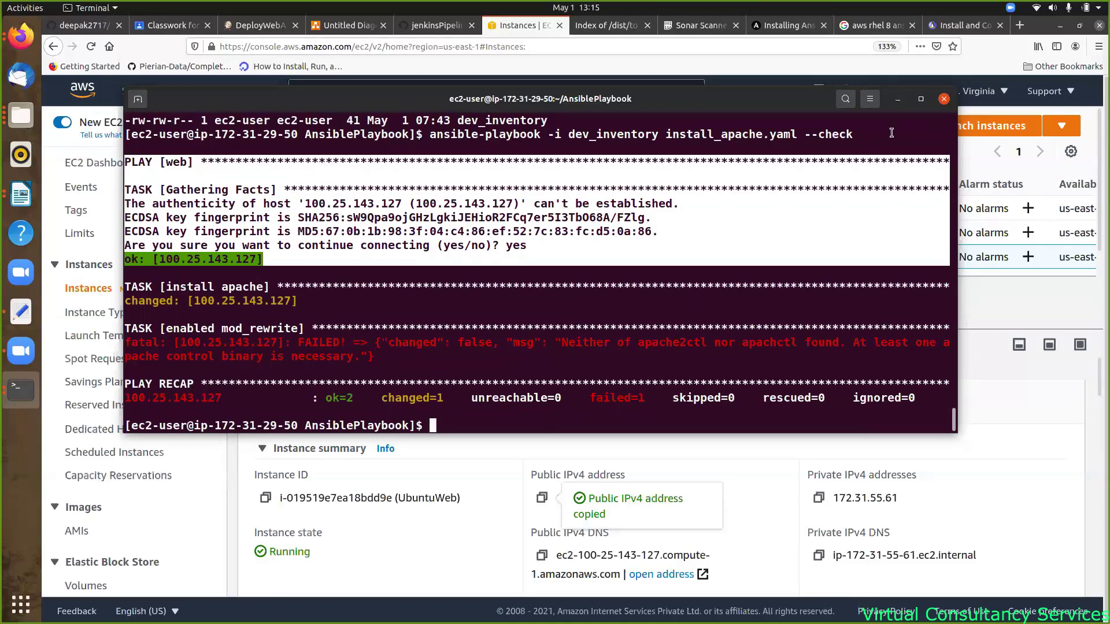
pyautogui.moveTo(803, 133); pyautogui.dragTo(862, 135)
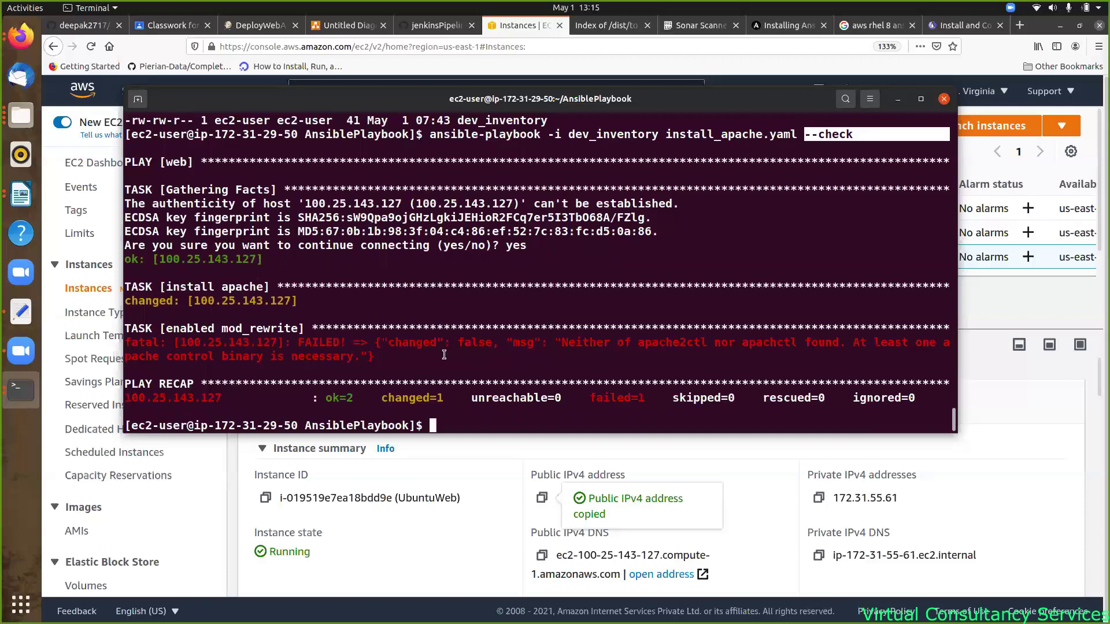
pyautogui.moveTo(384, 363); pyautogui.dragTo(123, 328)
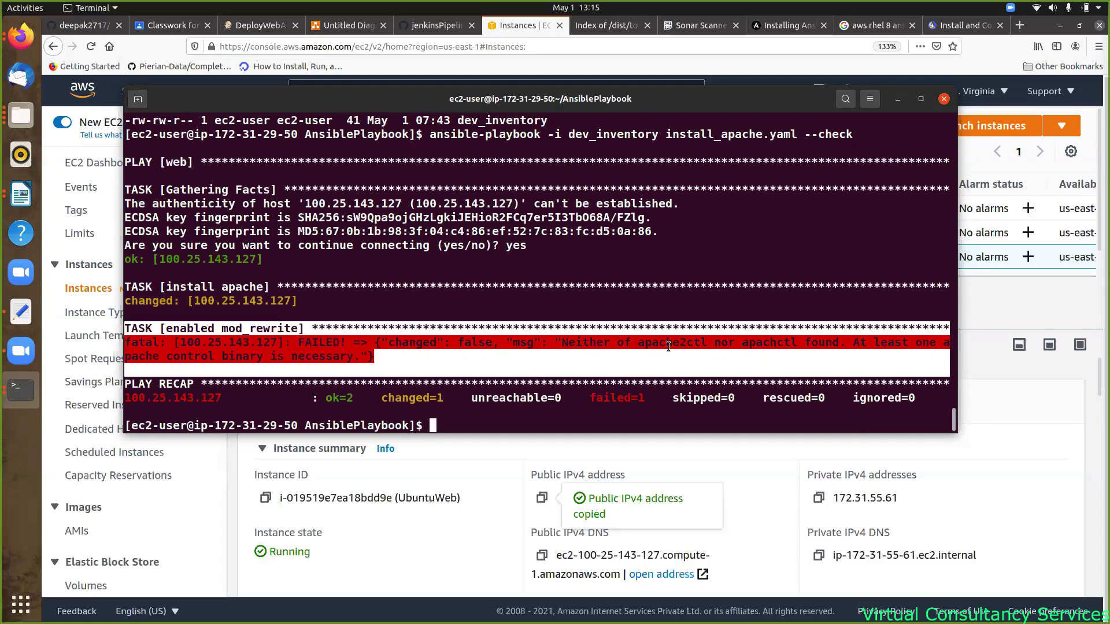
pyautogui.click(549, 415)
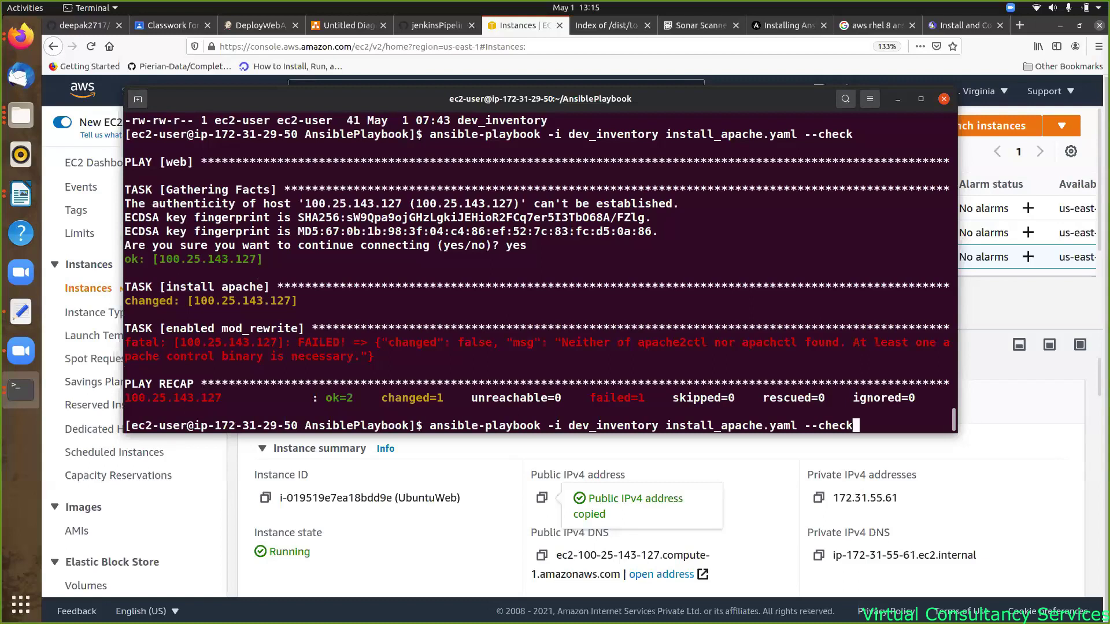
# - Run ansible-playbook -i dev_inventory install_apache.yaml without the --check option
pyautogui.press('BackSpace')
pyautogui.press('BackSpace')
pyautogui.press('BackSpace')
pyautogui.press('BackSpace')
pyautogui.press('BackSpace')
pyautogui.press('BackSpace')
pyautogui.press('BackSpace')
pyautogui.press('BackSpace')
pyautogui.press('Return')
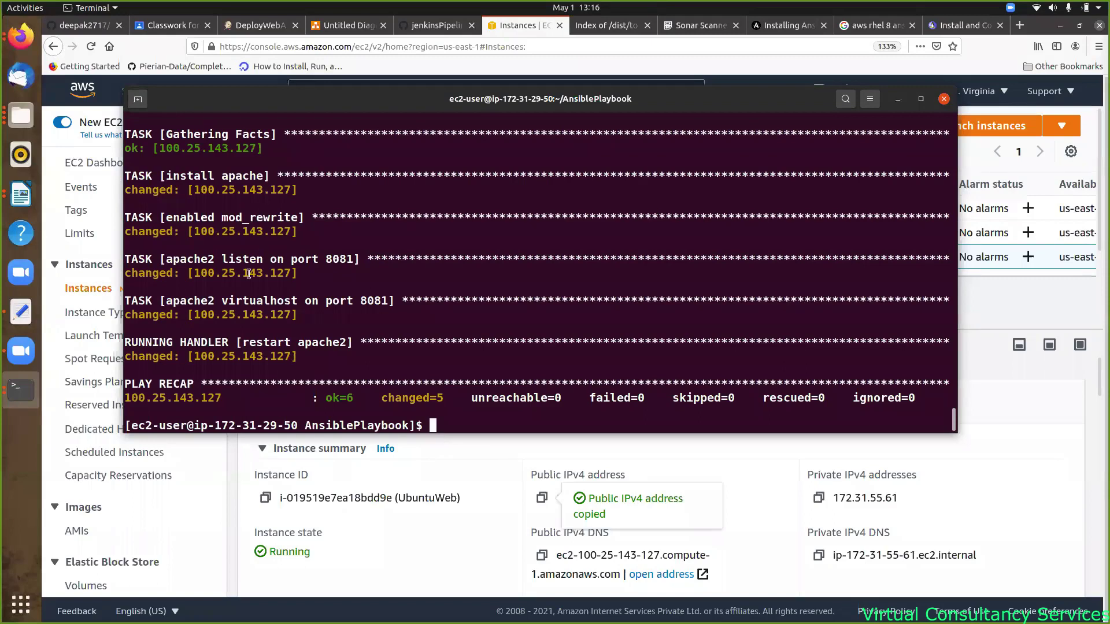
# - Switch to the Ubuntu node's session and check what listens on port 8081 with sudo netstat -nap | grep 8081
pyautogui.click(27, 389)
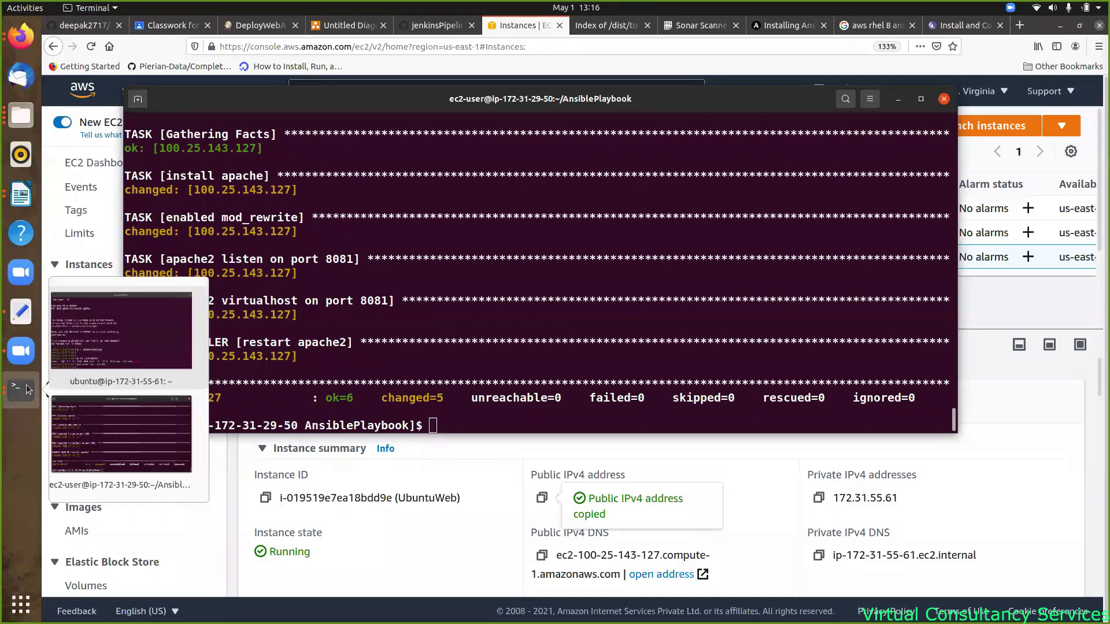
pyautogui.click(144, 335)
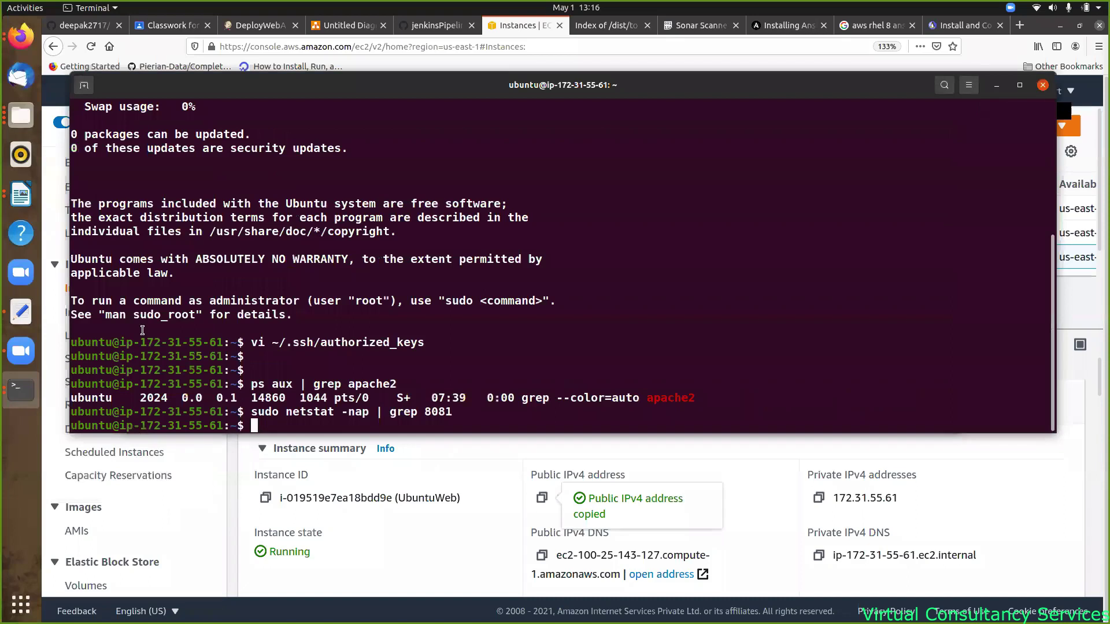
pyautogui.press('Up')
pyautogui.press('Return')
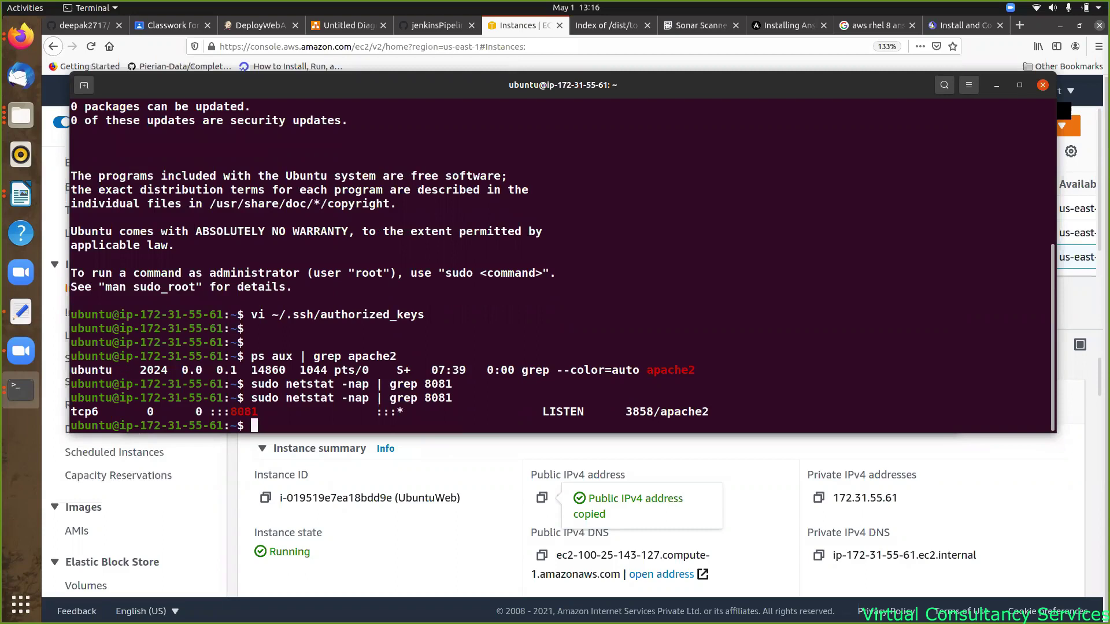
pyautogui.doubleClick(662, 411)
pyautogui.click(713, 410)
# - Check the node's Apache processes with ps aux | grep apache2 and return to the EC2 console in Firefox
pyautogui.press('Up')
pyautogui.press('Up')
pyautogui.press('Return')
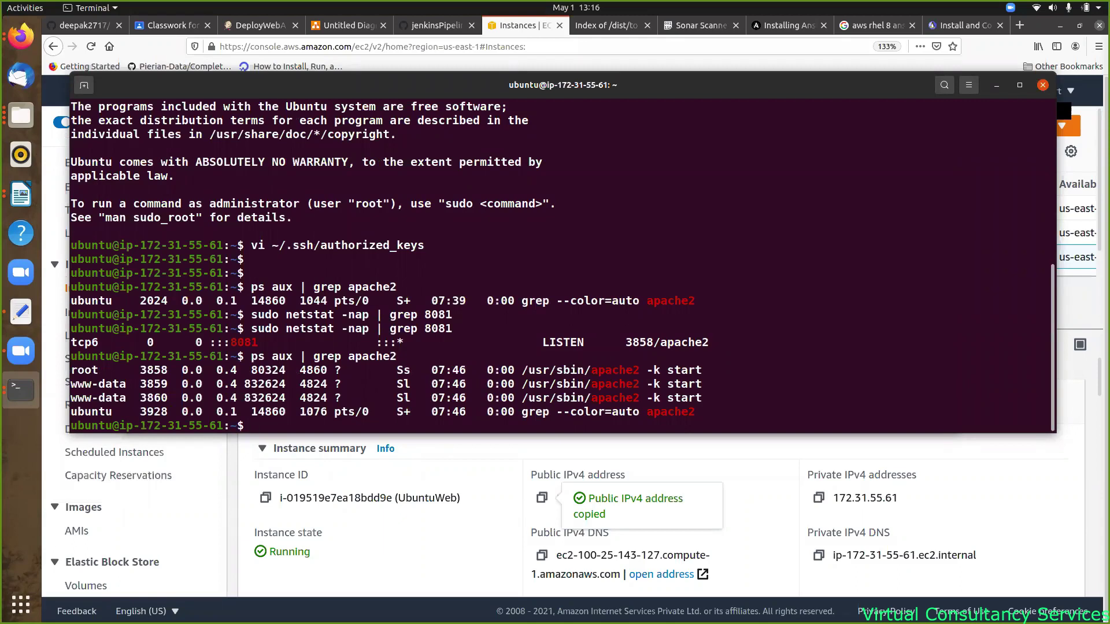
pyautogui.click(438, 463)
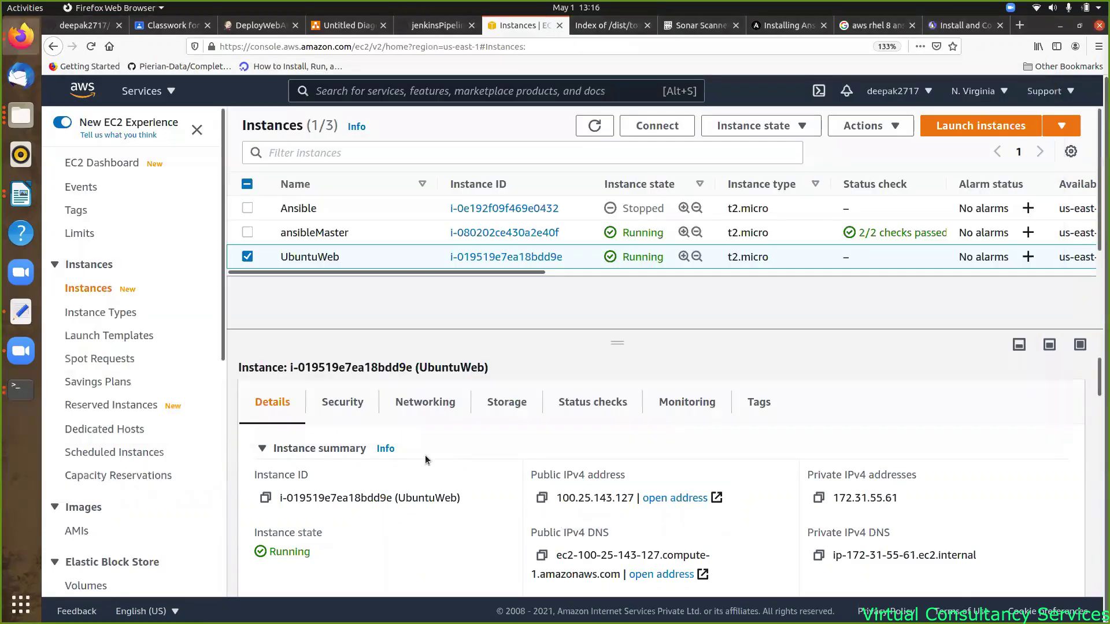
# - Open the UbuntuWeb instance's security group launch-wizard-17 from its security details and start editing its inbound rules
pyautogui.click(342, 405)
pyautogui.scroll(-5, 346, 476)
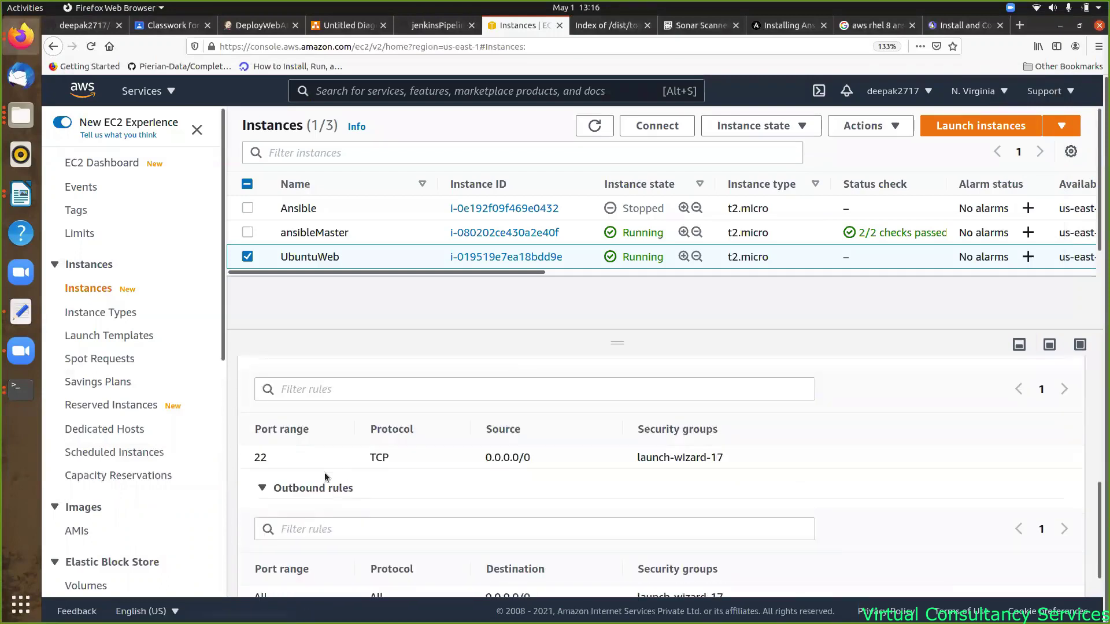
pyautogui.scroll(4, 317, 440)
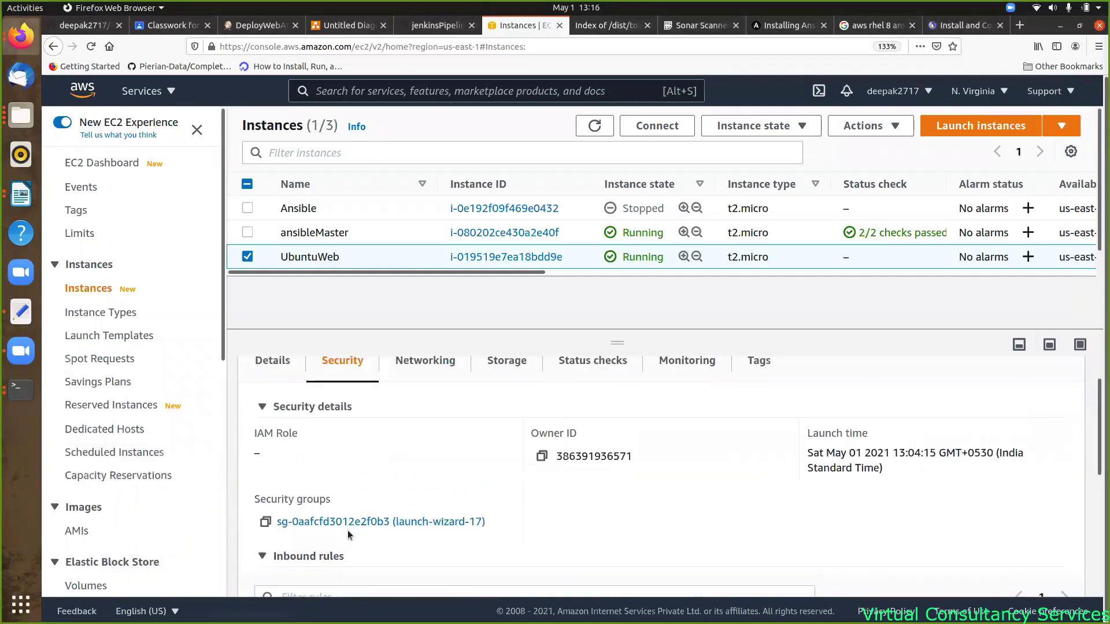
pyautogui.click(349, 522)
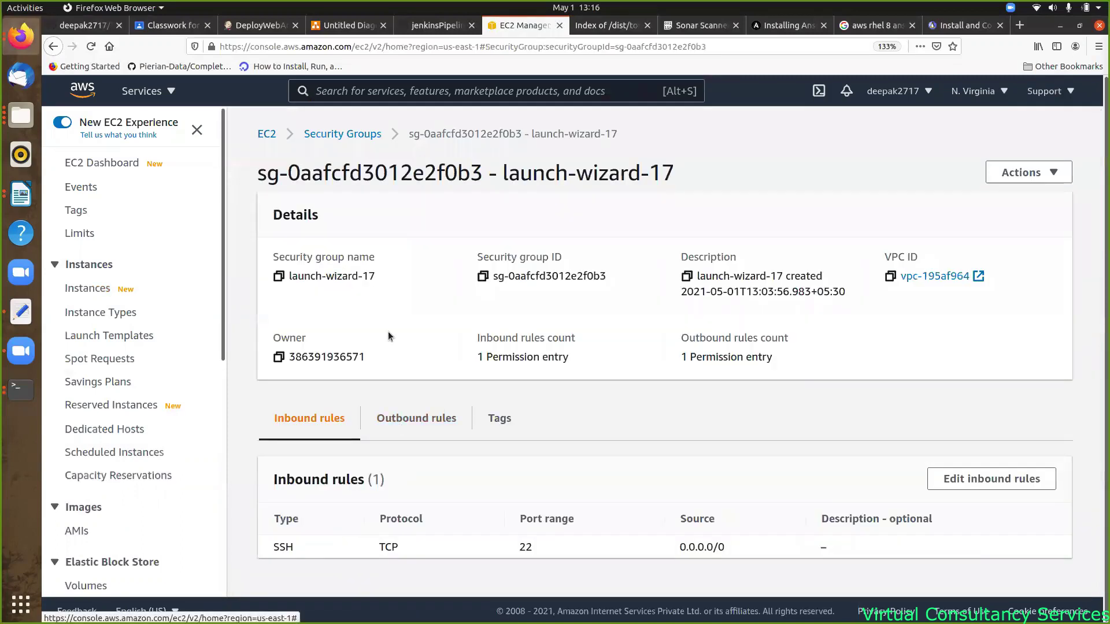
pyautogui.click(980, 477)
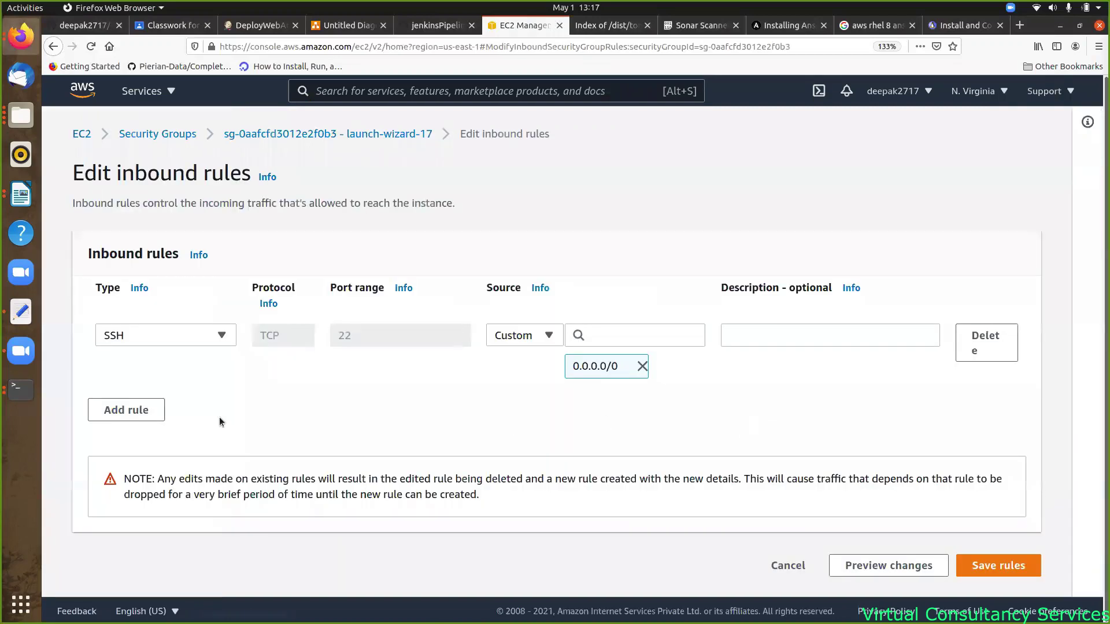
# - Add a Custom TCP inbound rule for port 8081 with source 0.0.0.0/0 and save the security group's rules
pyautogui.click(140, 416)
pyautogui.click(343, 401)
pyautogui.moveTo(344, 401); pyautogui.dragTo(329, 398)
pyautogui.write('8080')
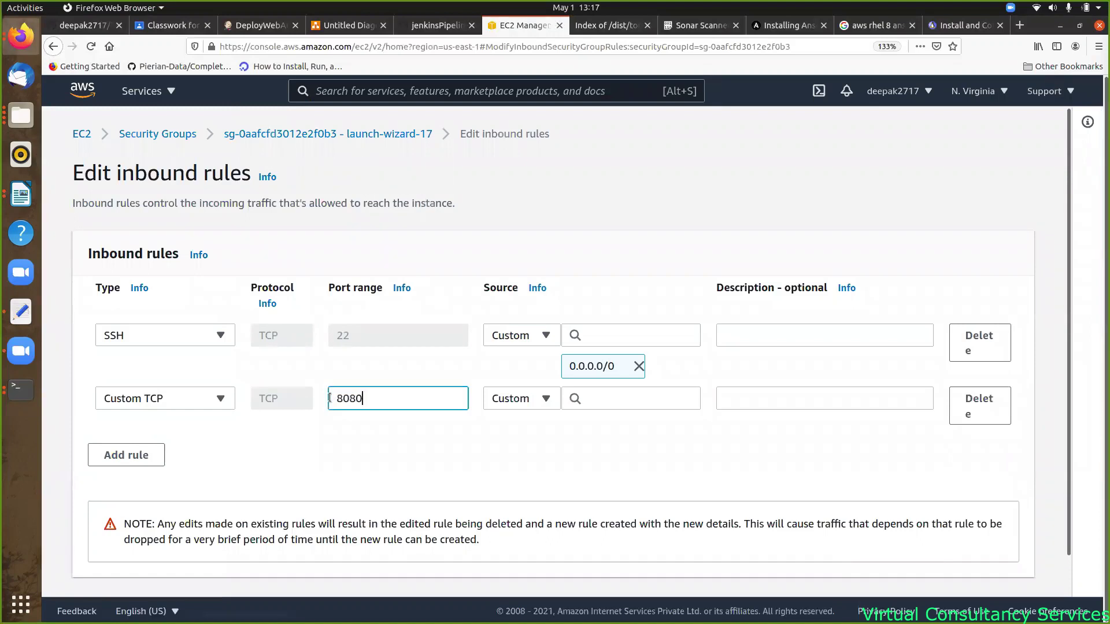
pyautogui.press('BackSpace')
pyautogui.write('1')
pyautogui.click(666, 398)
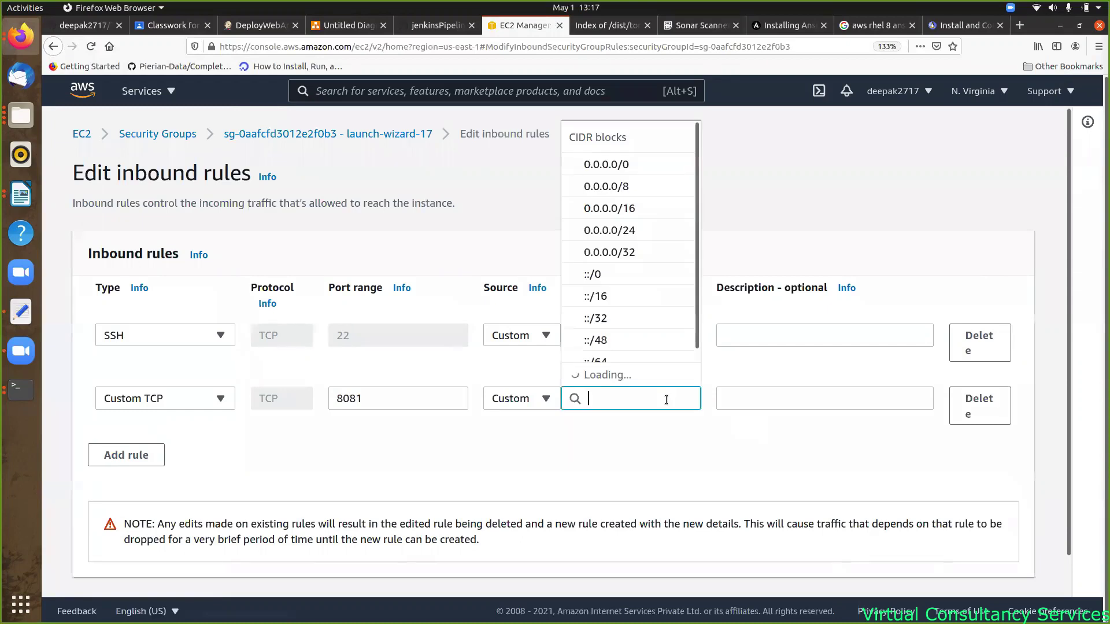
pyautogui.click(605, 164)
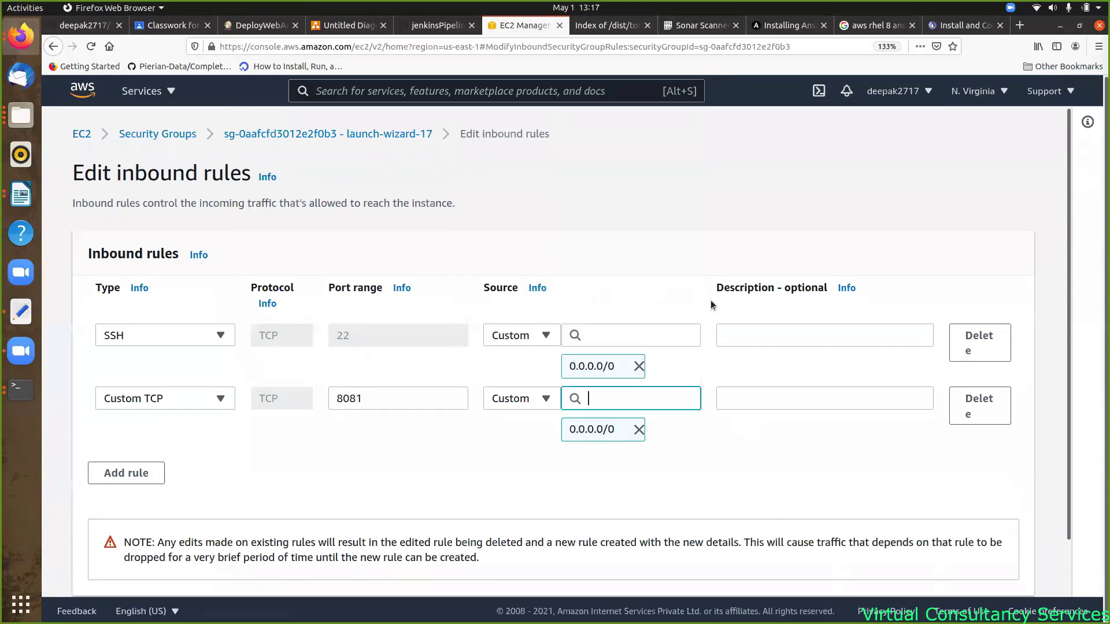
pyautogui.scroll(-2, 806, 460)
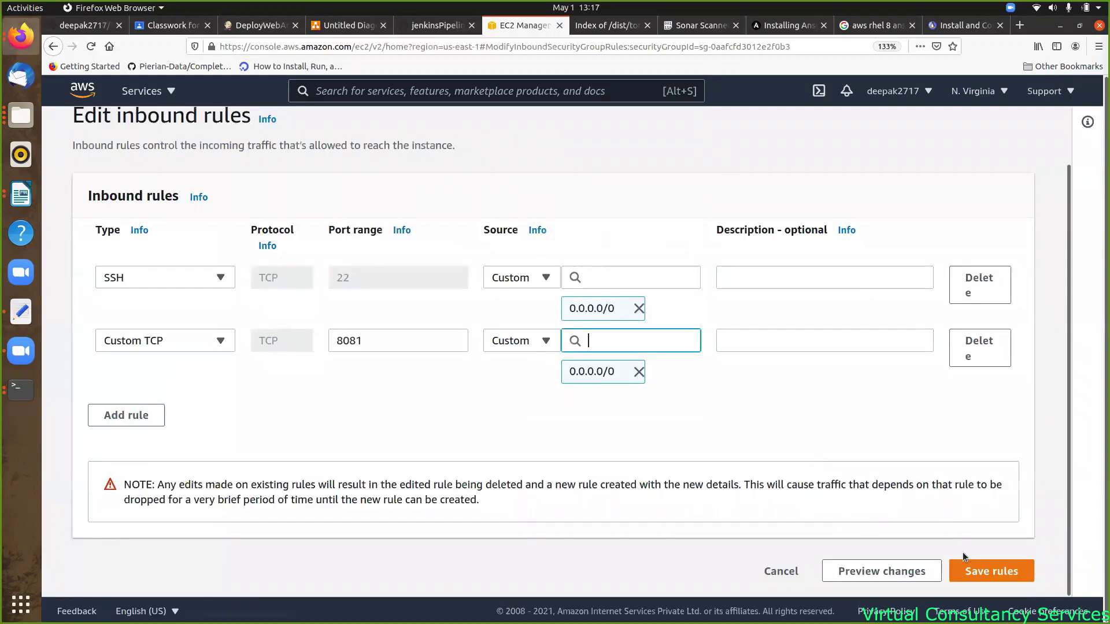
pyautogui.click(989, 570)
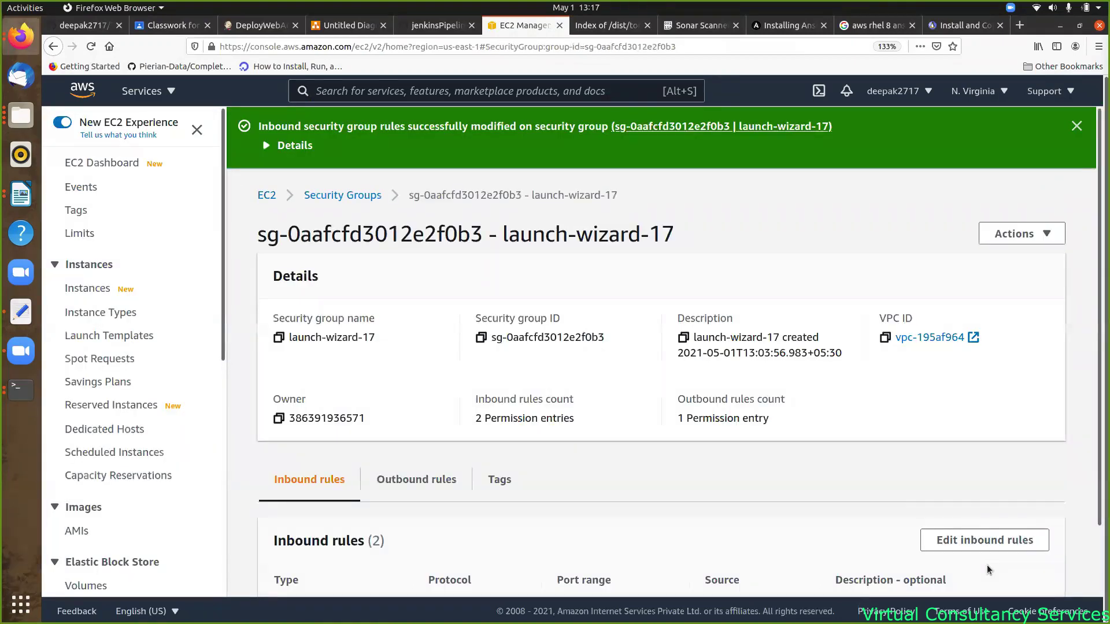
pyautogui.scroll(-2, 916, 502)
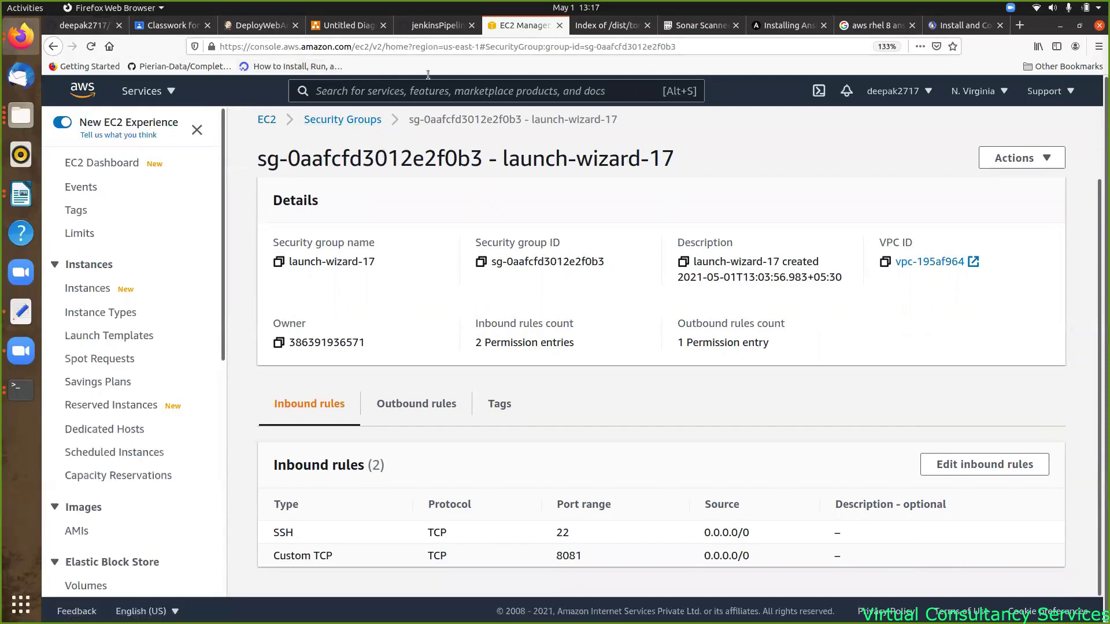
# - Switch to the Ansible master's terminal session and copy the node's IP address 100.25.143.127 from the playbook output
pyautogui.click(23, 391)
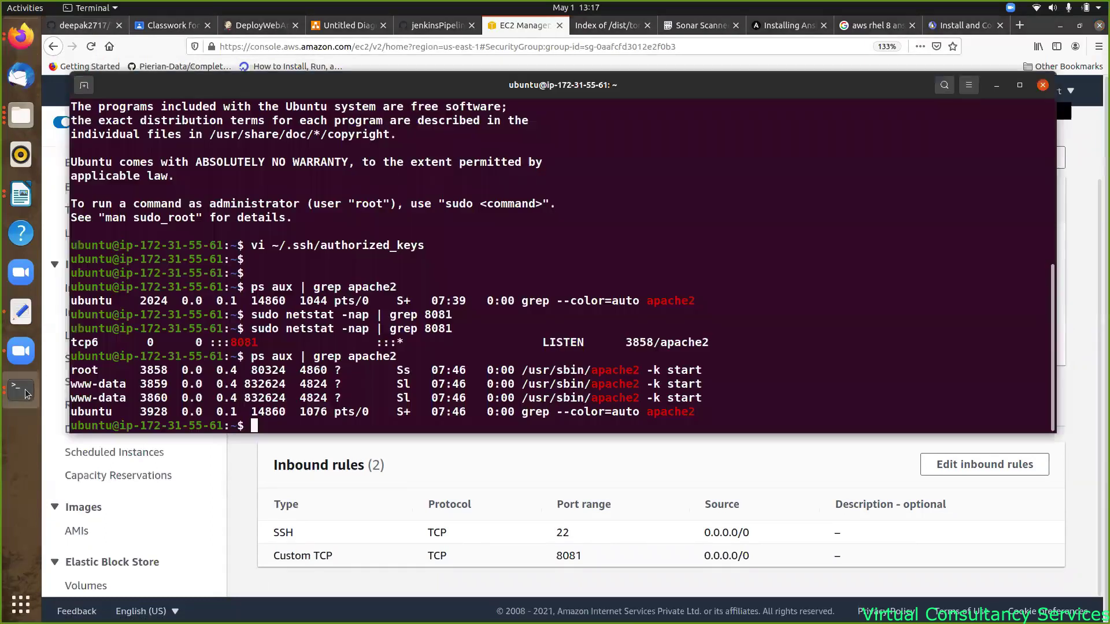
pyautogui.click(17, 399)
pyautogui.click(20, 390)
pyautogui.click(186, 425)
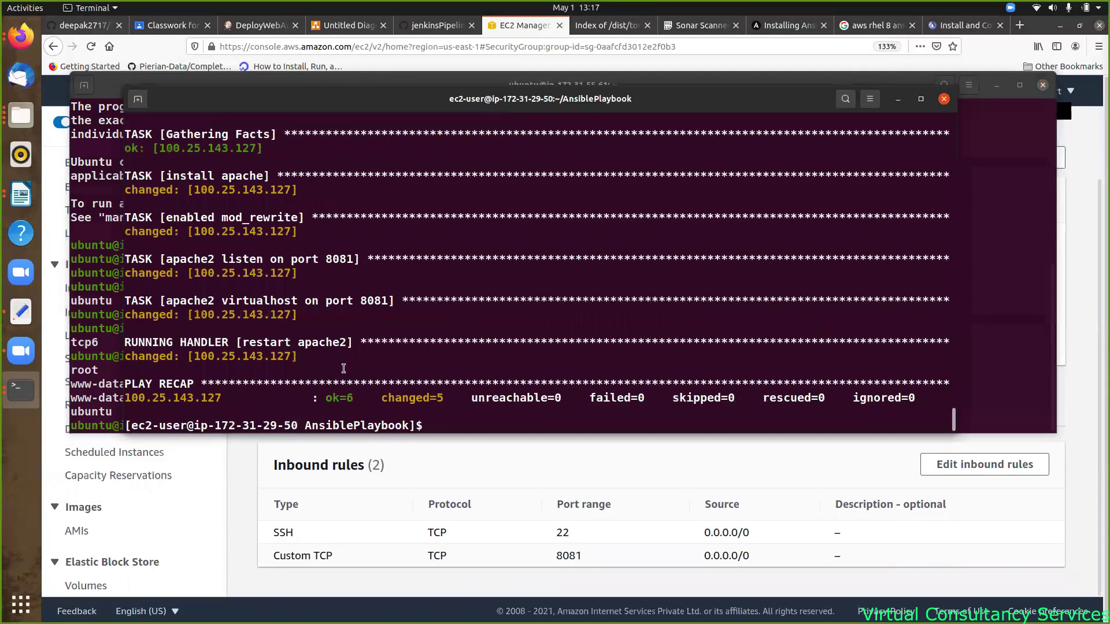
pyautogui.moveTo(292, 357); pyautogui.dragTo(195, 357)
pyautogui.rightClick(195, 357)
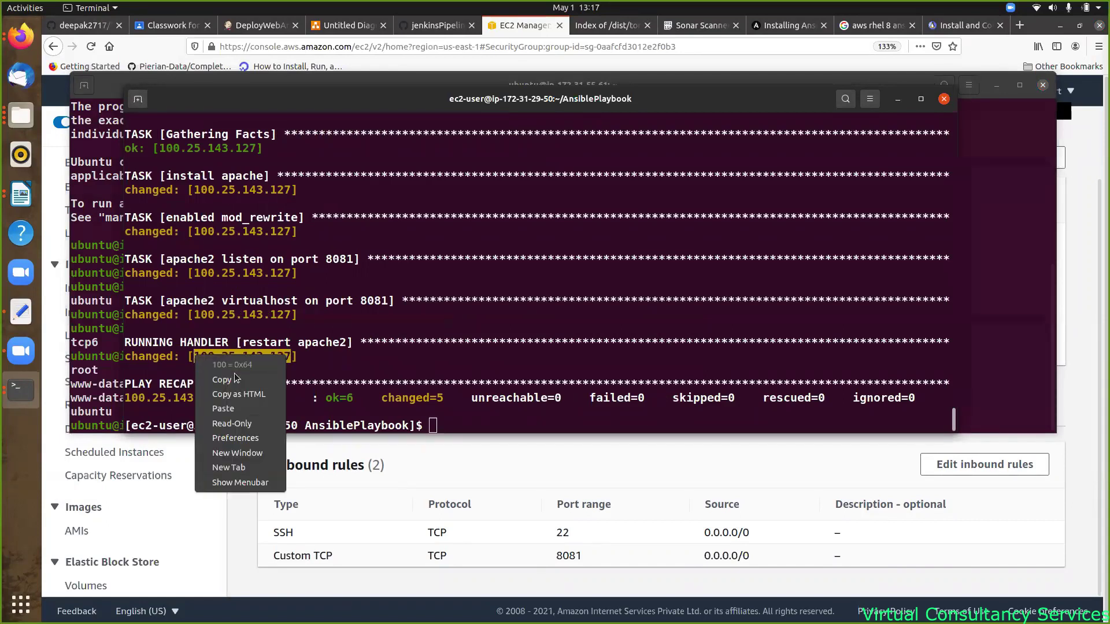
pyautogui.click(237, 376)
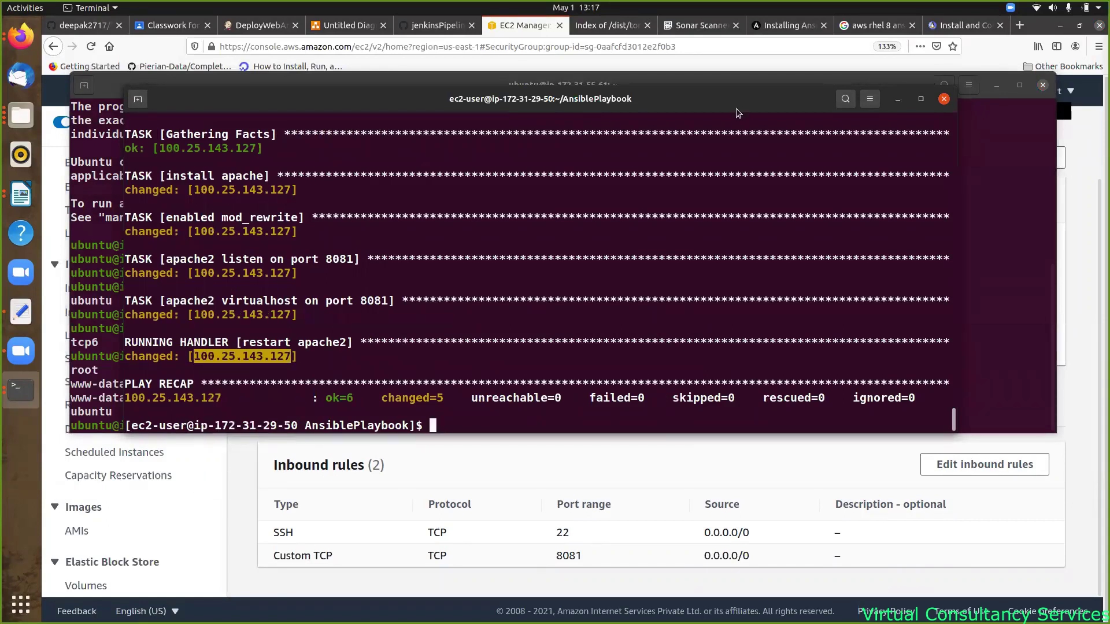
# - Replace the Google results page in Firefox with 100.25.143.127:8081 and look through the page served there
pyautogui.click(876, 25)
pyautogui.click(476, 46)
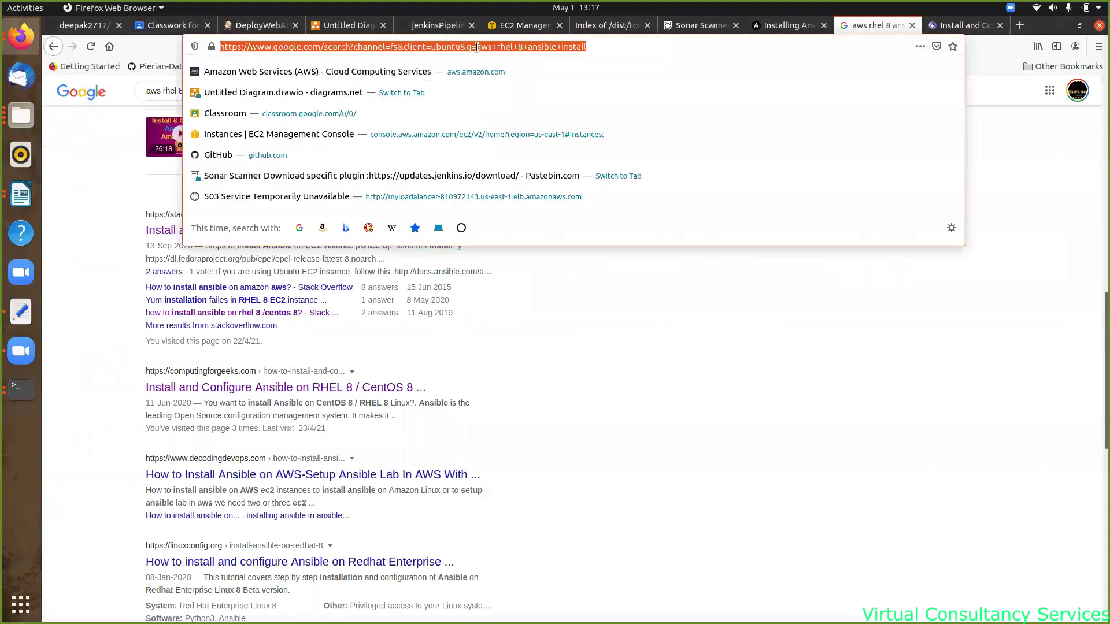
pyautogui.hotkey('ctrl', 'v')
pyautogui.write(':8081')
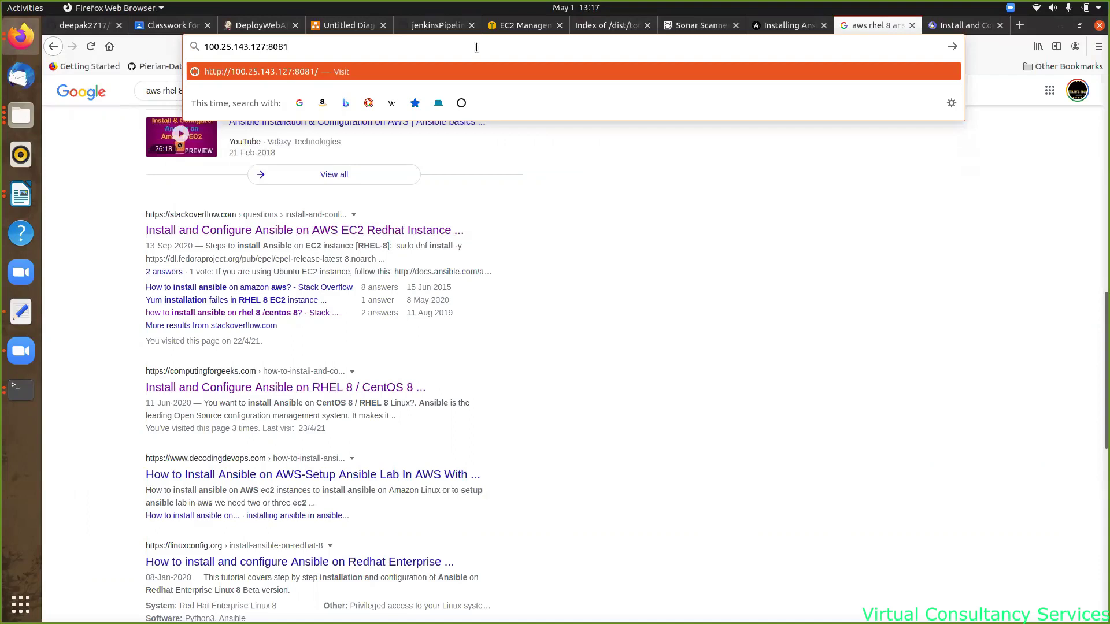
pyautogui.press('Return')
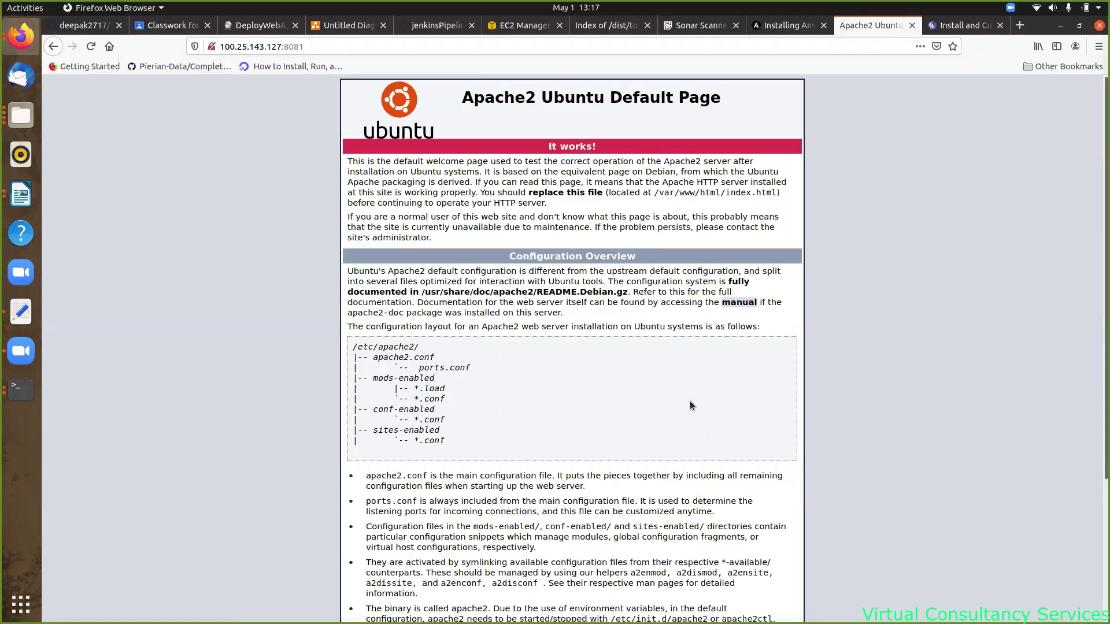
pyautogui.scroll(-3, 689, 403)
pyautogui.scroll(3, 689, 400)
# - Search the web for the HelloWorldMaven GitHub repository in a new browser tab and open that repository
pyautogui.click(955, 31)
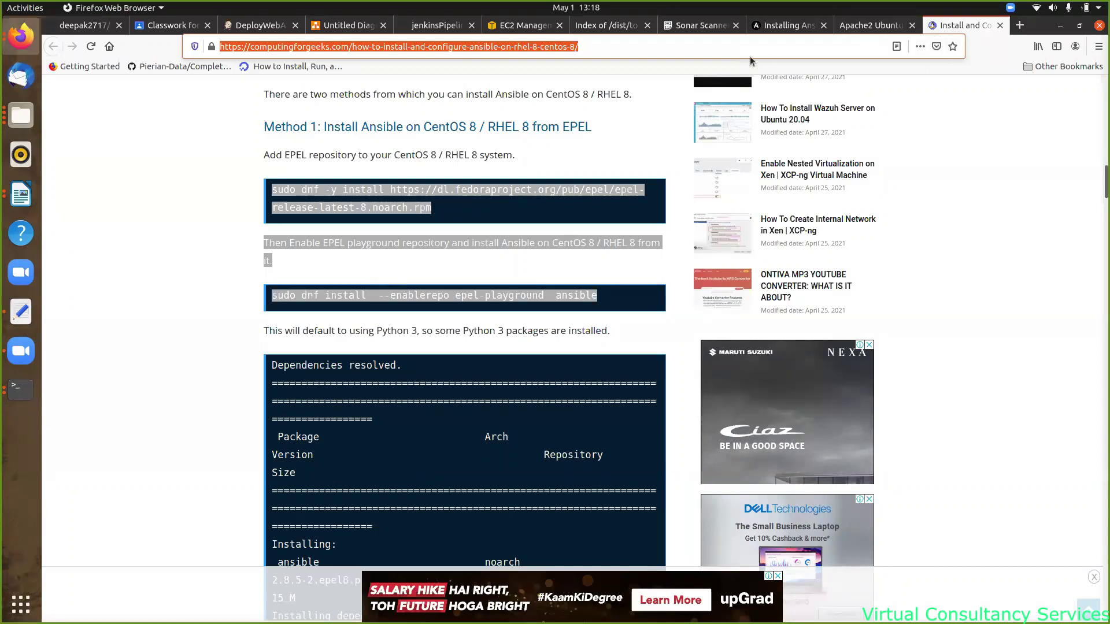
pyautogui.click(1019, 25)
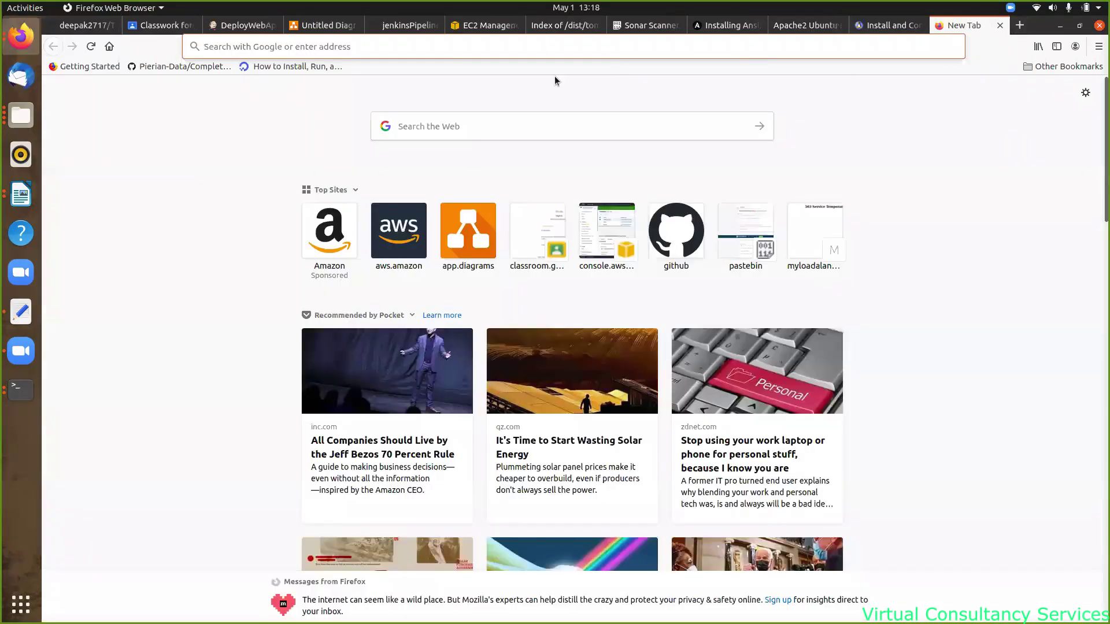
pyautogui.click(474, 45)
pyautogui.write('git')
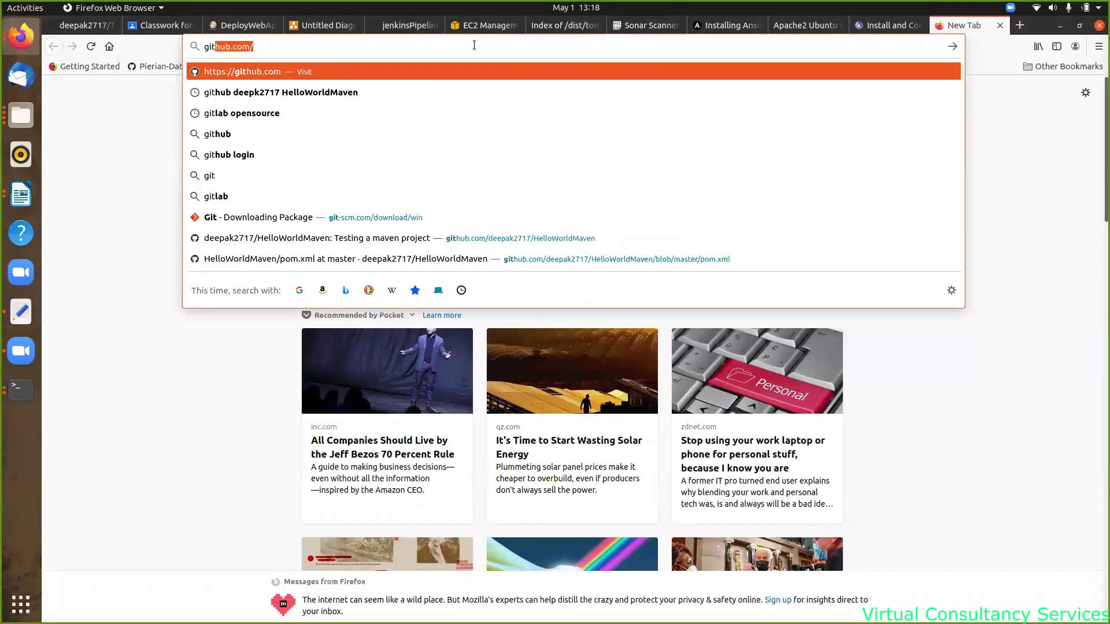
pyautogui.press('Right')
pyautogui.click(235, 93)
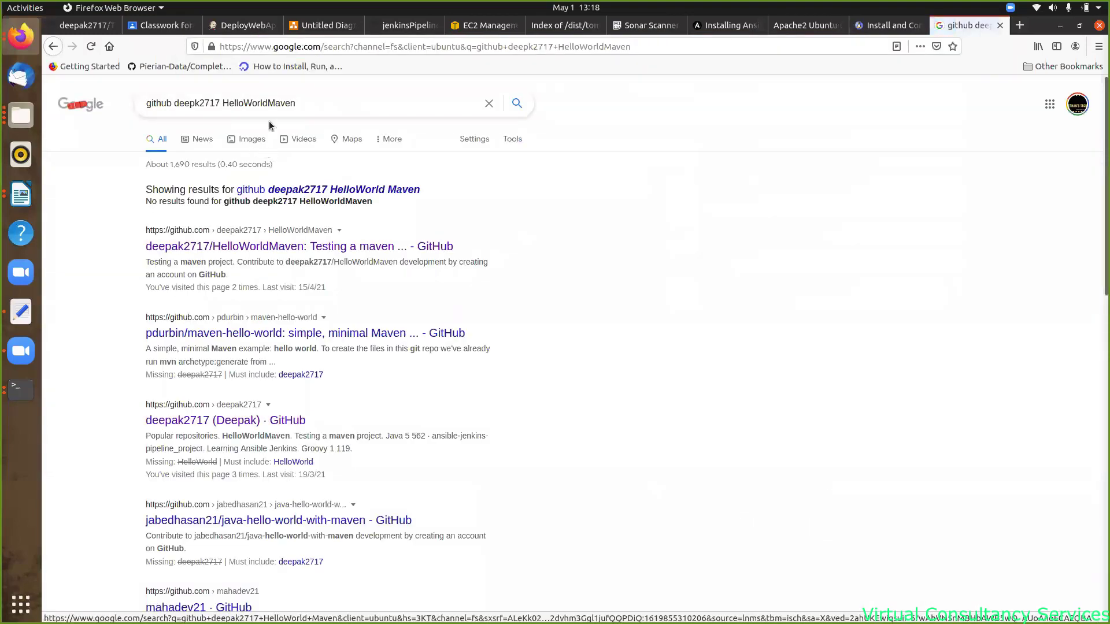
pyautogui.click(176, 250)
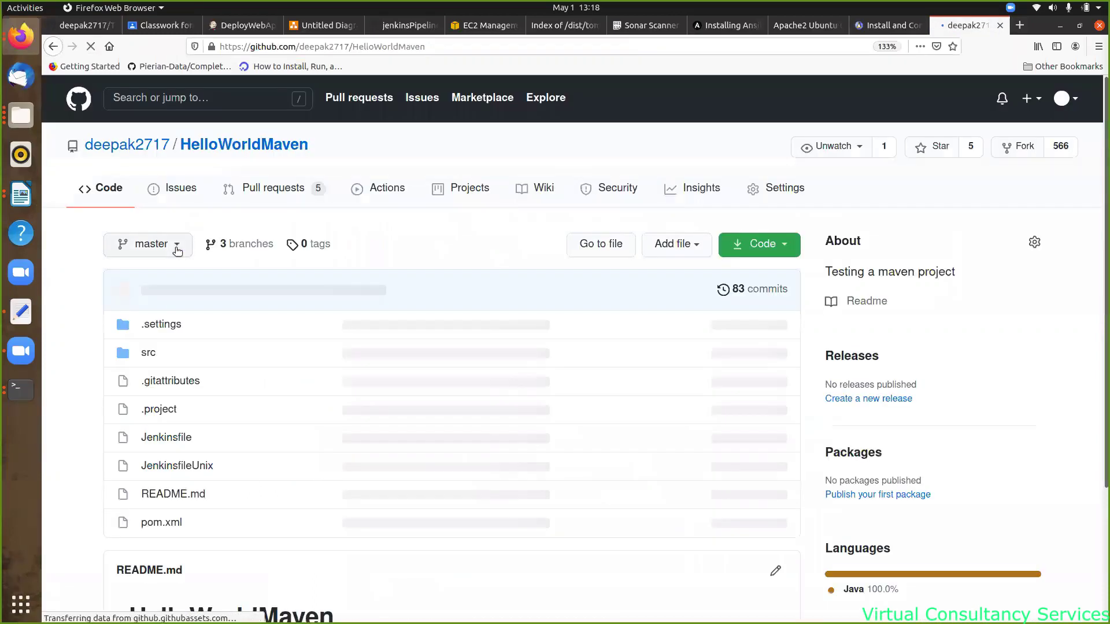
# - Go to the repository owner's list of repositories and open the ansibleProjects repository
pyautogui.click(136, 149)
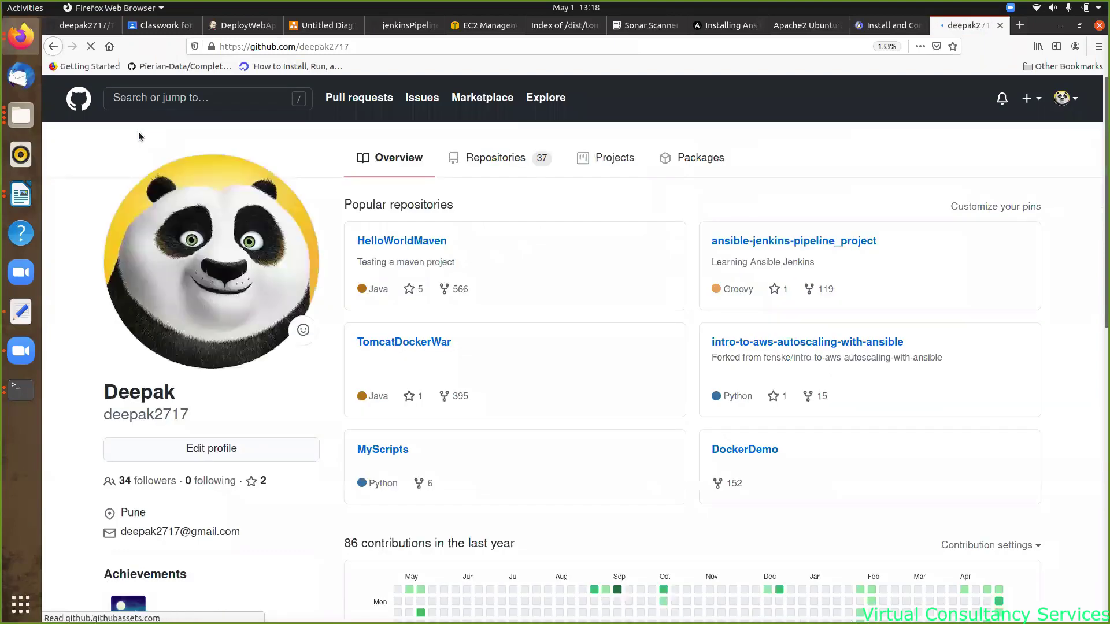
pyautogui.click(493, 162)
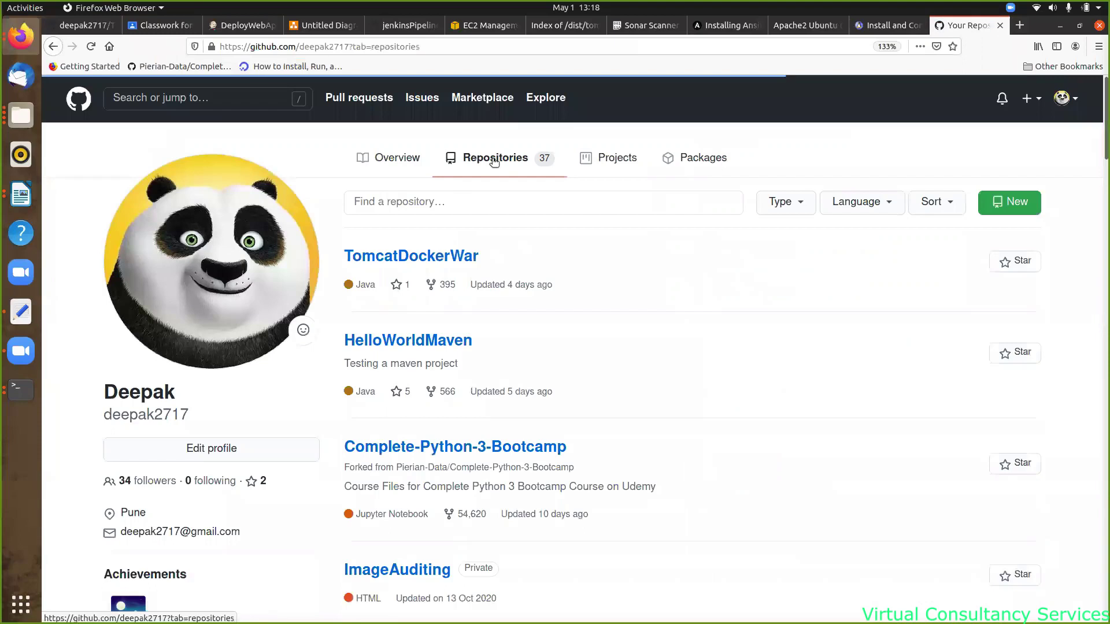
pyautogui.scroll(-8, 606, 310)
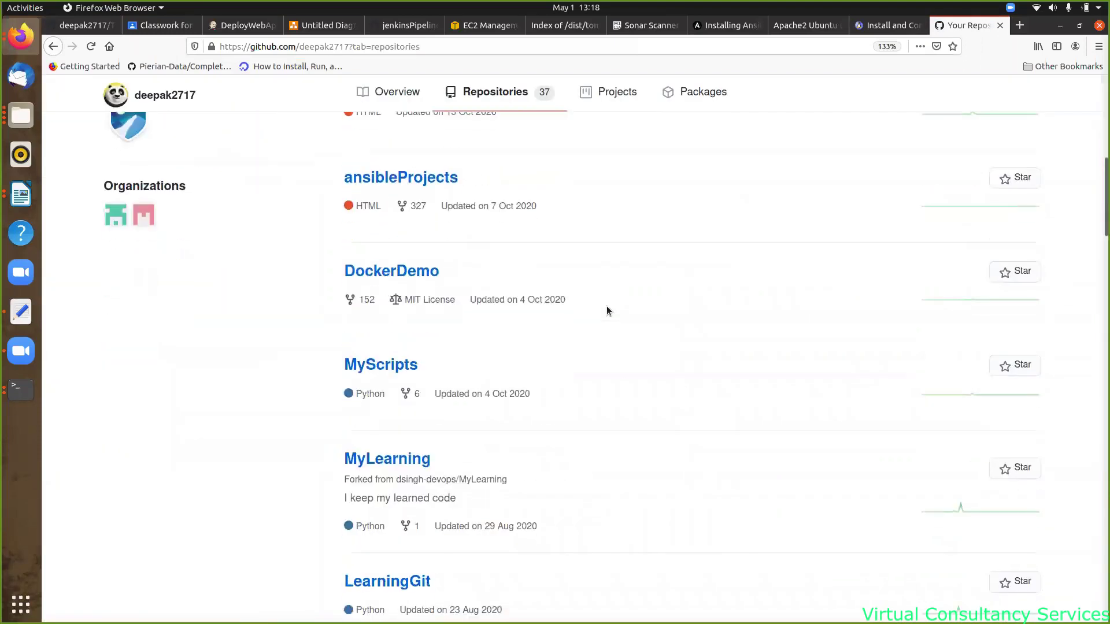
pyautogui.click(402, 178)
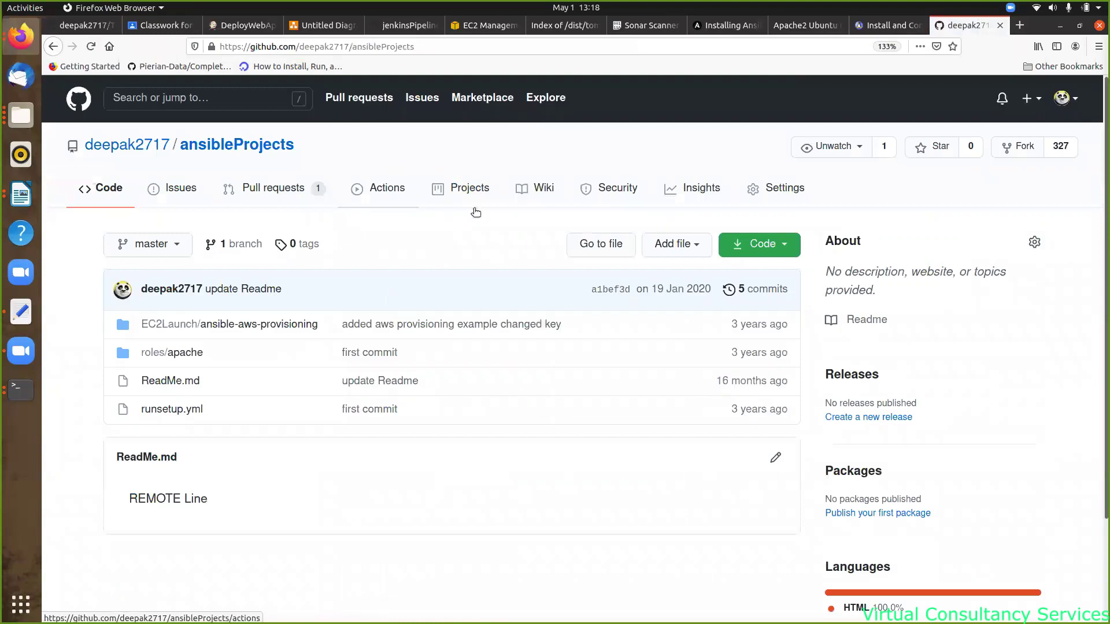
# - Open the hosts file in EC2Launch/ansible-aws-provisioning and highlight its [local] group with localhost
pyautogui.click(259, 327)
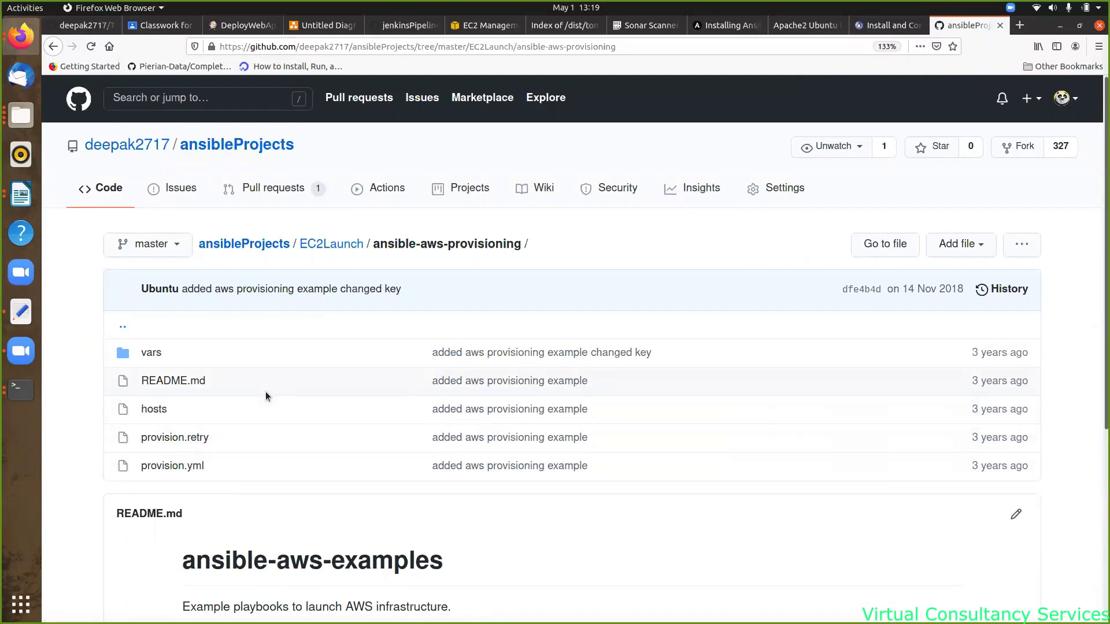
pyautogui.click(153, 409)
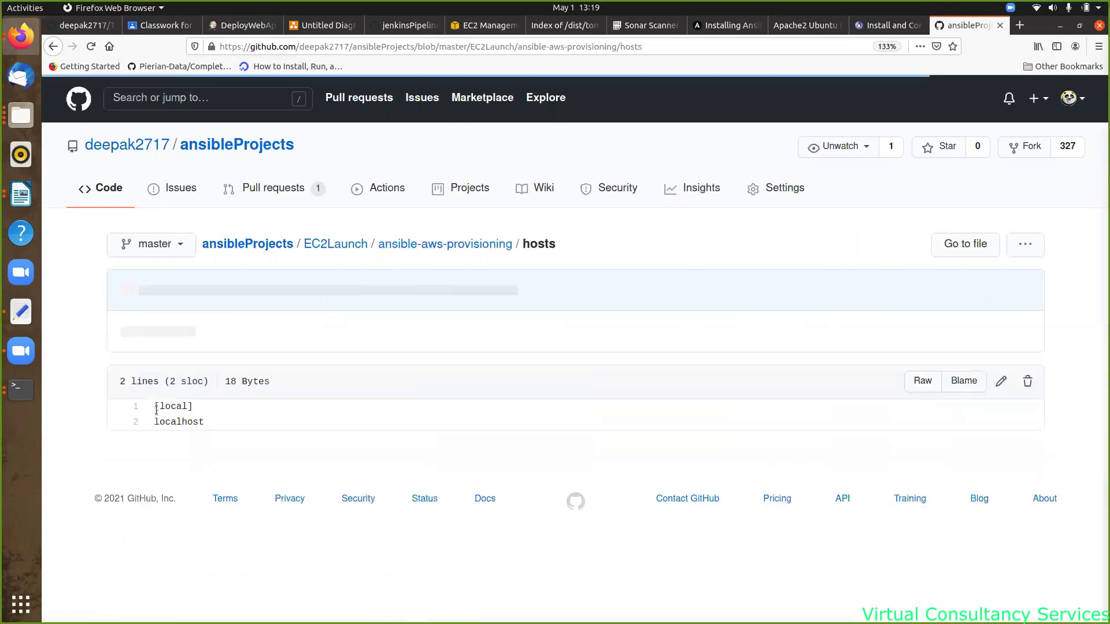
pyautogui.moveTo(206, 421); pyautogui.dragTo(154, 405)
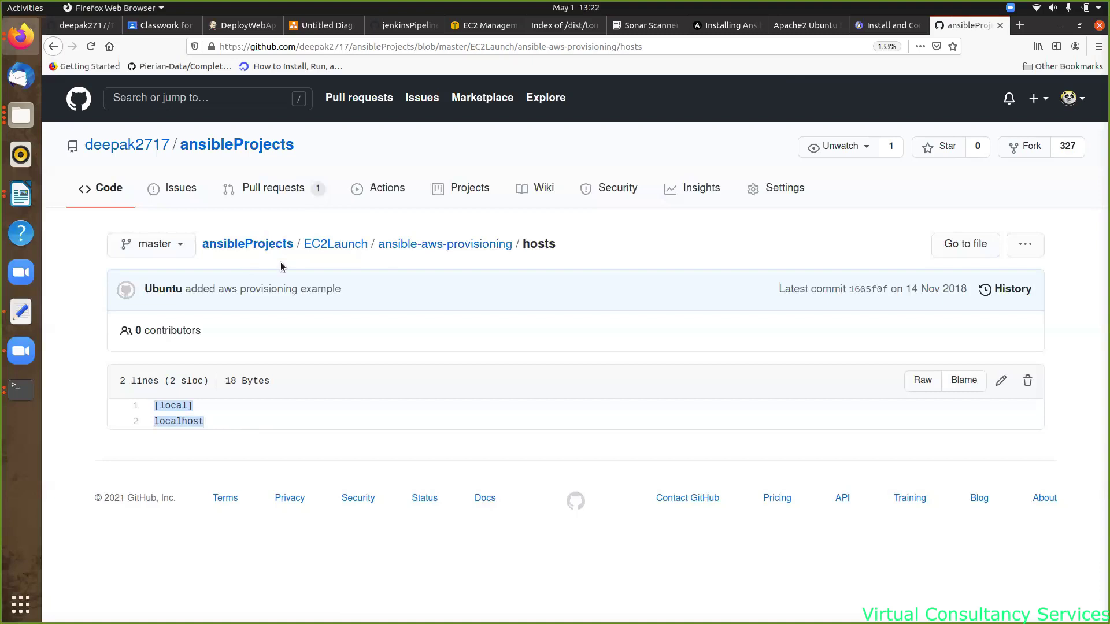
# - Open provision.yml in the ansible-aws-provisioning folder and examine its vars_files entries dev-environment.yml and aws-creds.yml
pyautogui.click(420, 244)
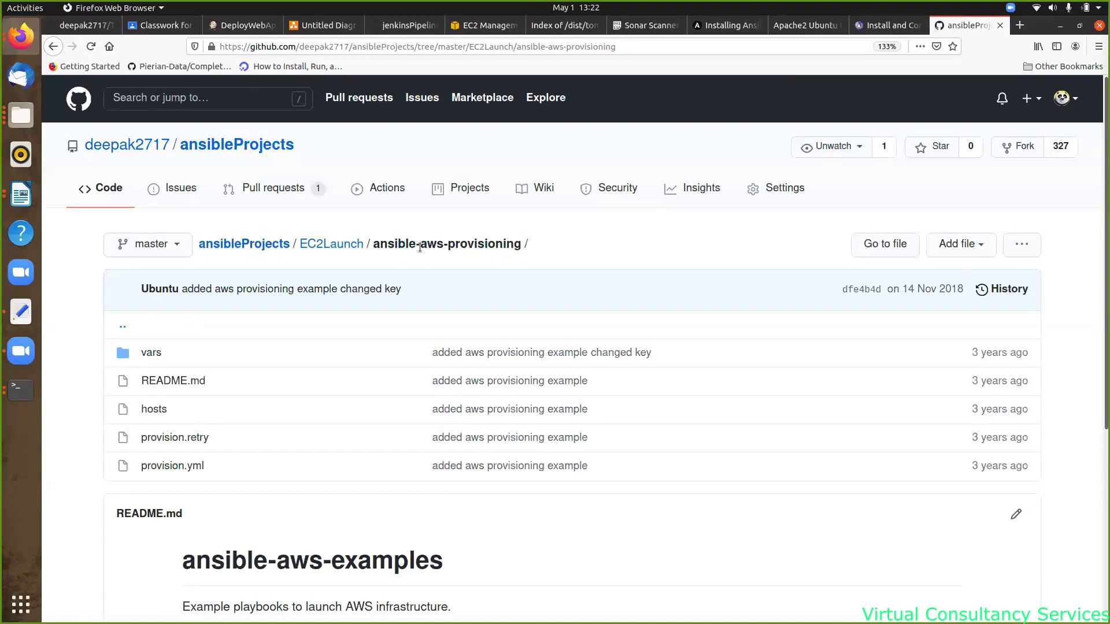
pyautogui.click(184, 470)
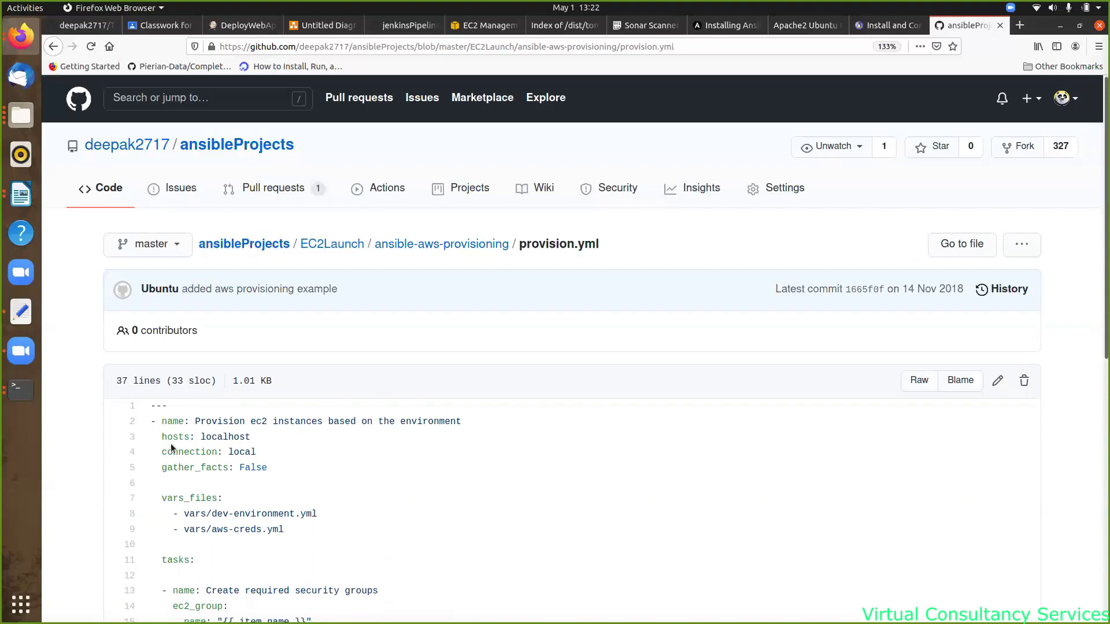
pyautogui.scroll(-3, 296, 445)
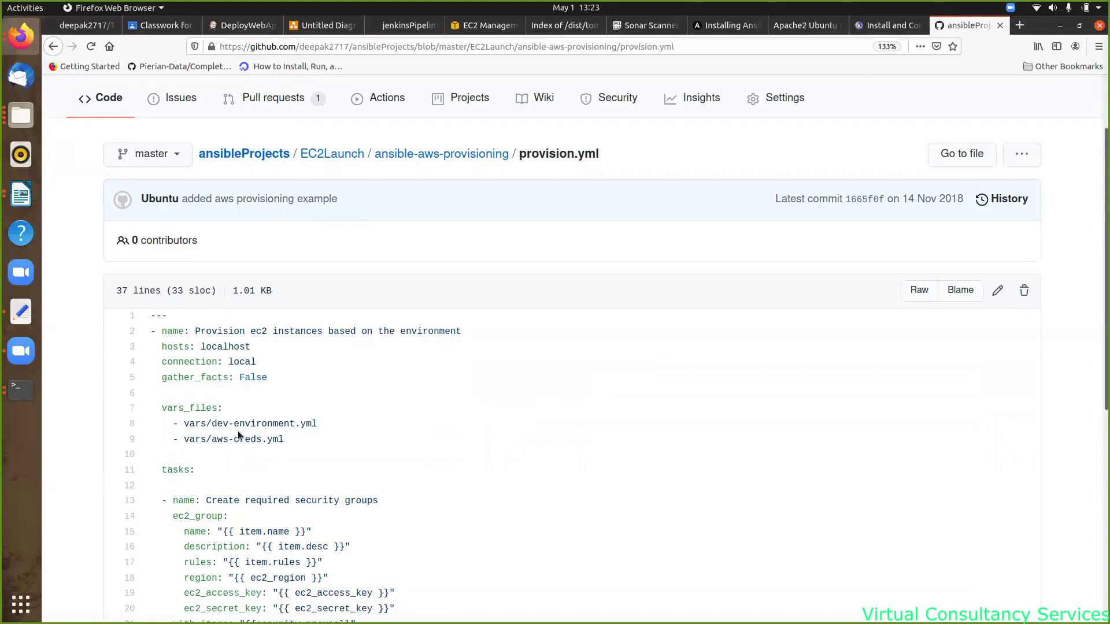
pyautogui.moveTo(212, 424); pyautogui.dragTo(317, 424)
pyautogui.moveTo(212, 438); pyautogui.dragTo(282, 446)
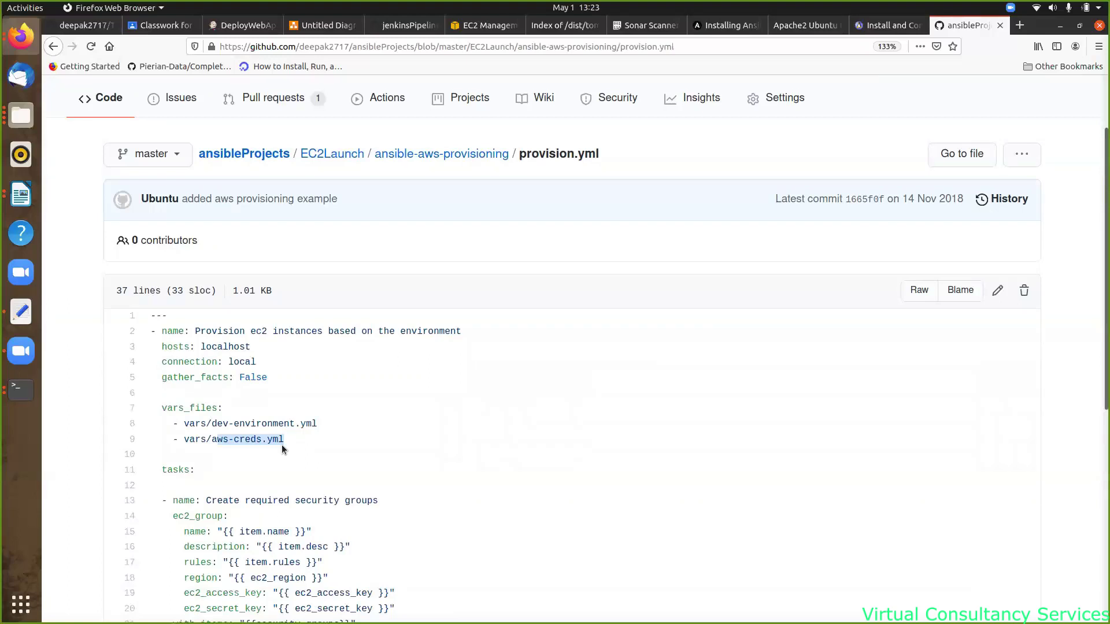
pyautogui.moveTo(286, 442); pyautogui.dragTo(166, 409)
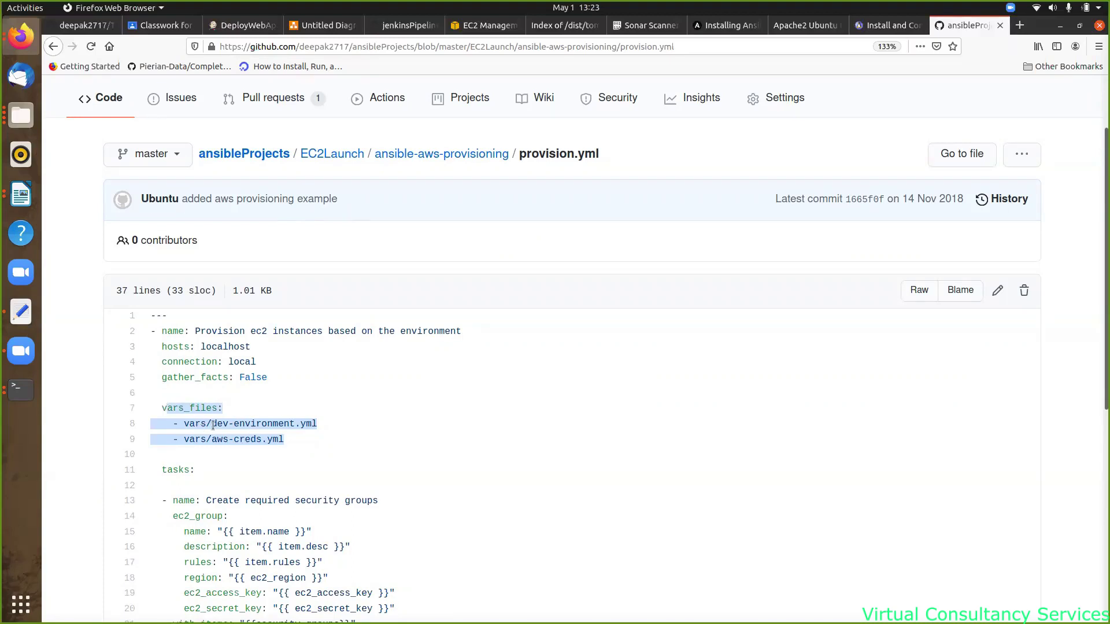
pyautogui.click(284, 437)
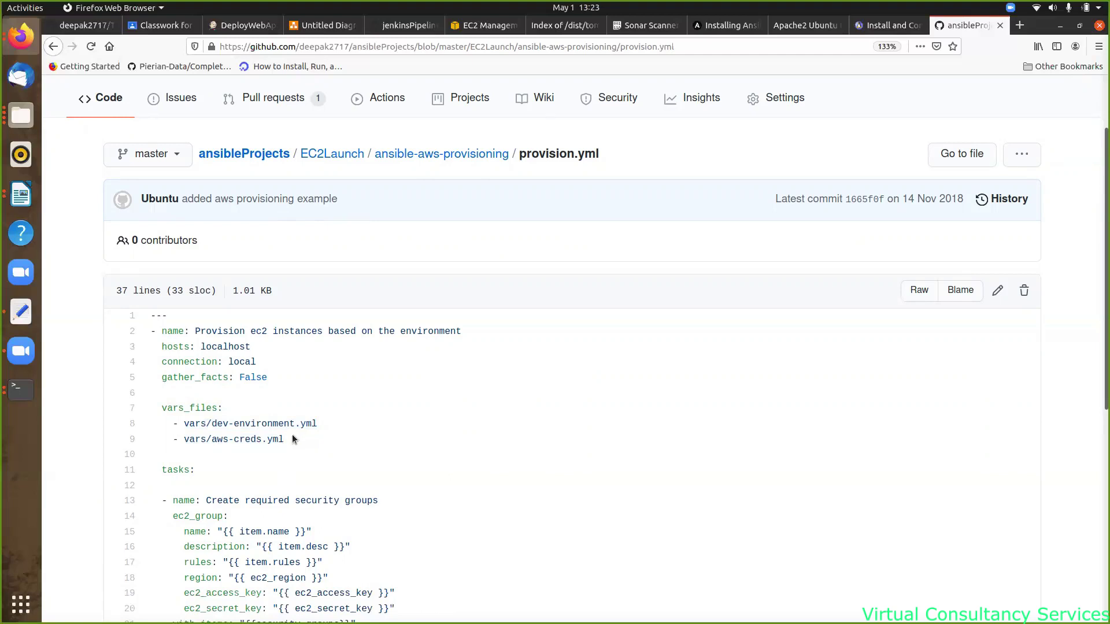
# - Open aws-creds.yml from the vars folder of ansible-aws-provisioning and examine its EC2 credential entries
pyautogui.click(435, 156)
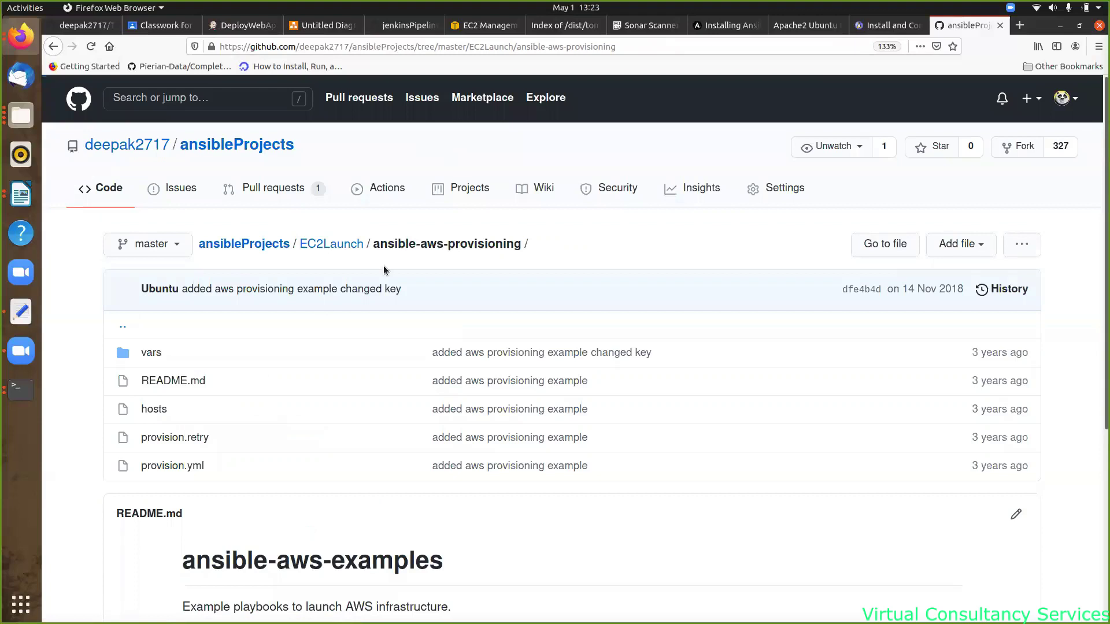
pyautogui.click(151, 353)
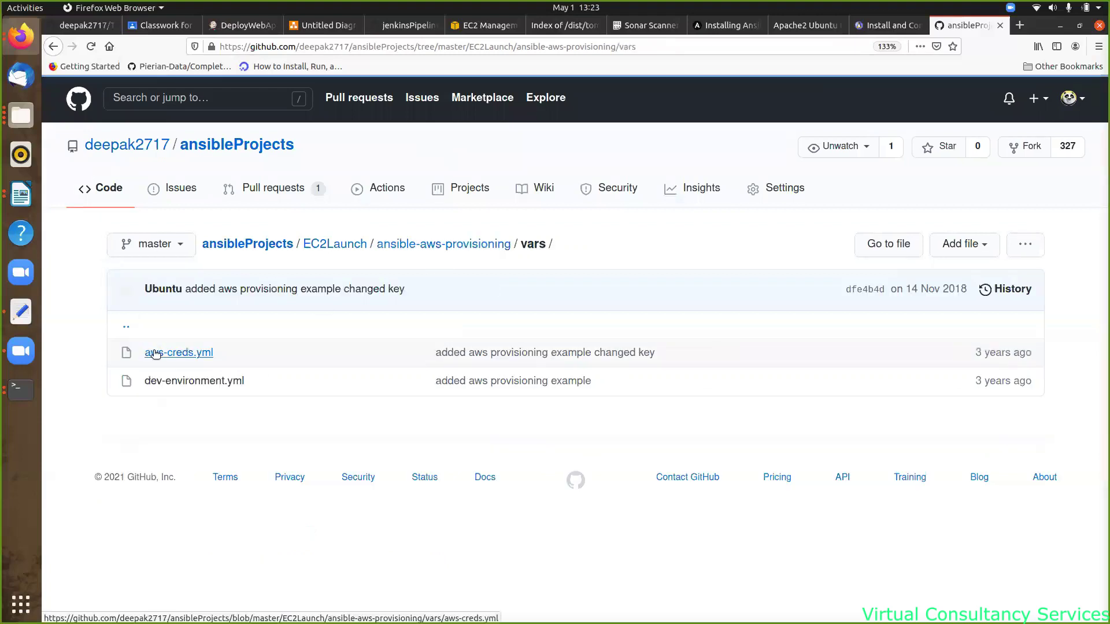
pyautogui.click(184, 354)
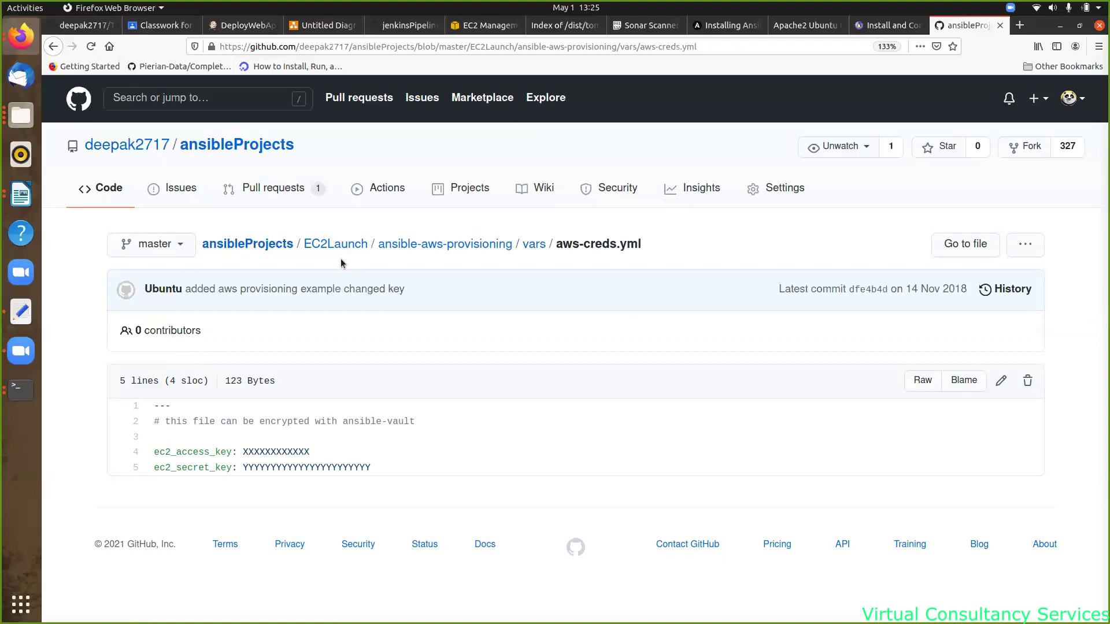
# - Reopen provision.yml in ansible-aws-provisioning and highlight the ec2_access_key and ec2_secret_key lines of the Launch instances task
pyautogui.click(461, 250)
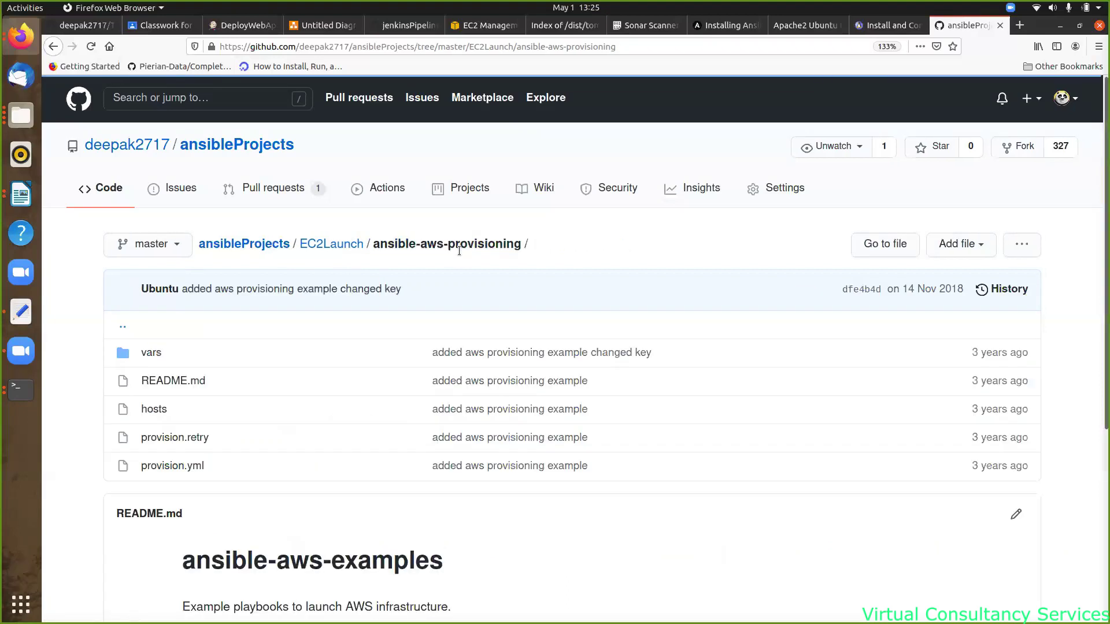
pyautogui.click(170, 466)
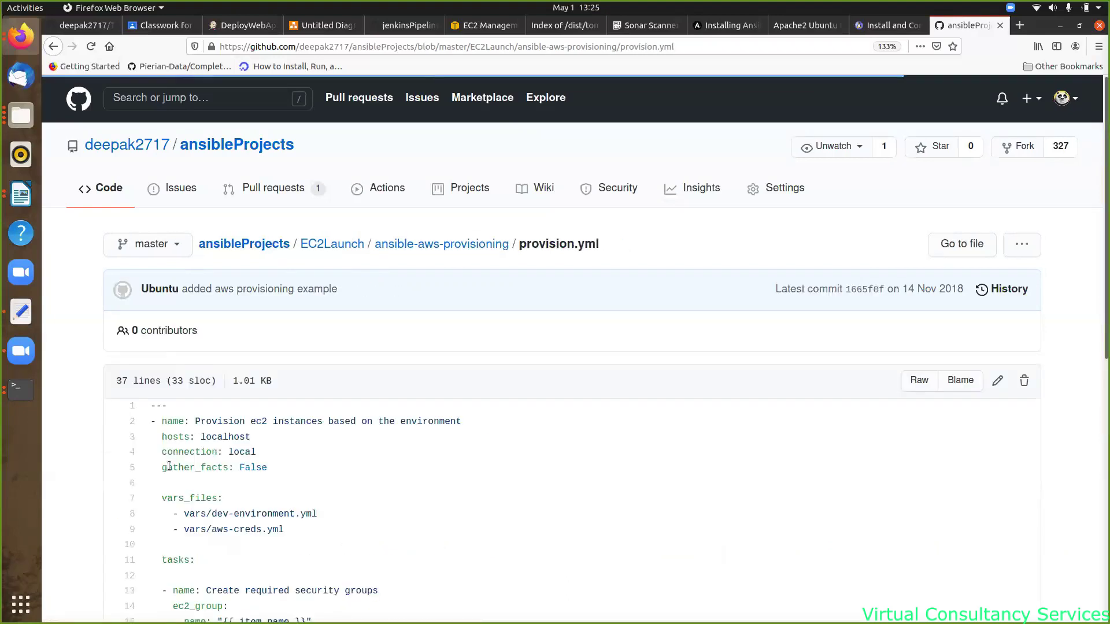
pyautogui.scroll(-5, 417, 523)
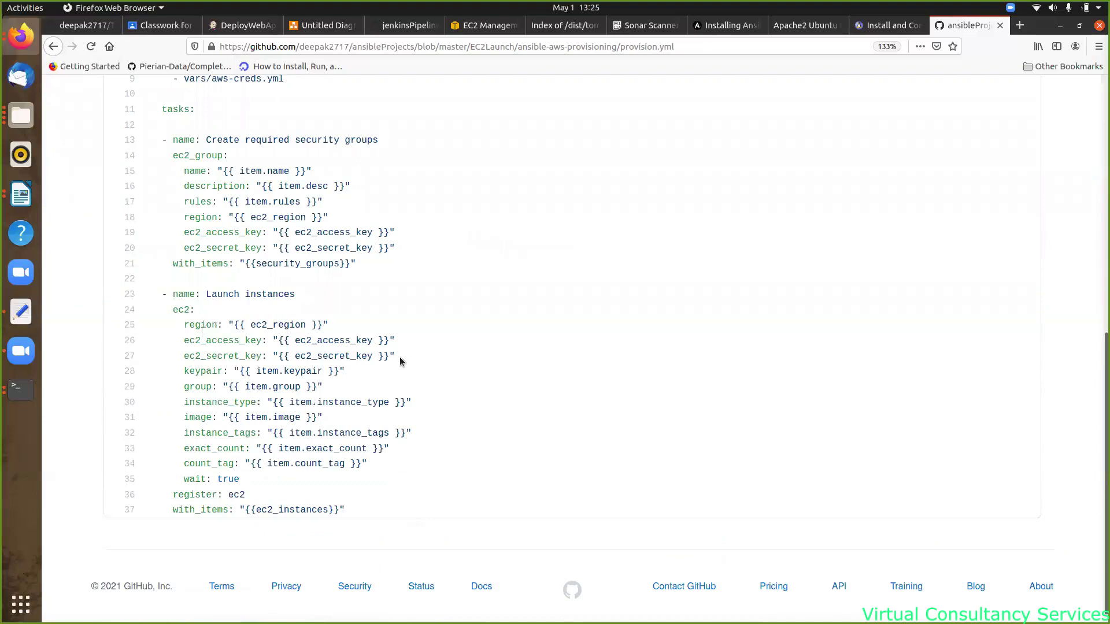
pyautogui.moveTo(398, 355); pyautogui.dragTo(117, 350)
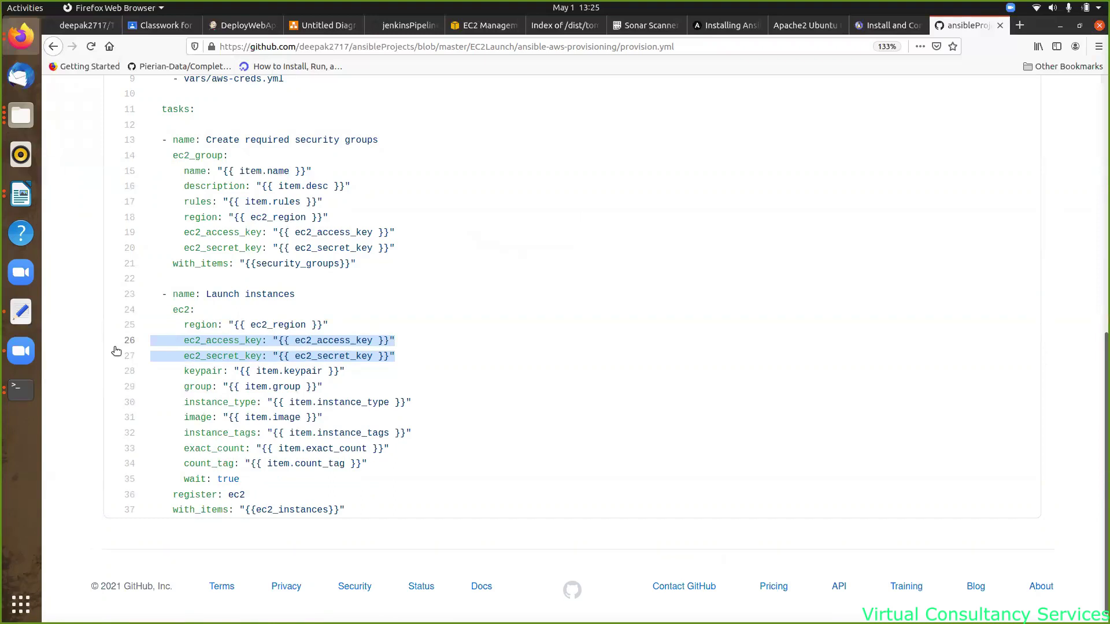
pyautogui.scroll(4, 191, 204)
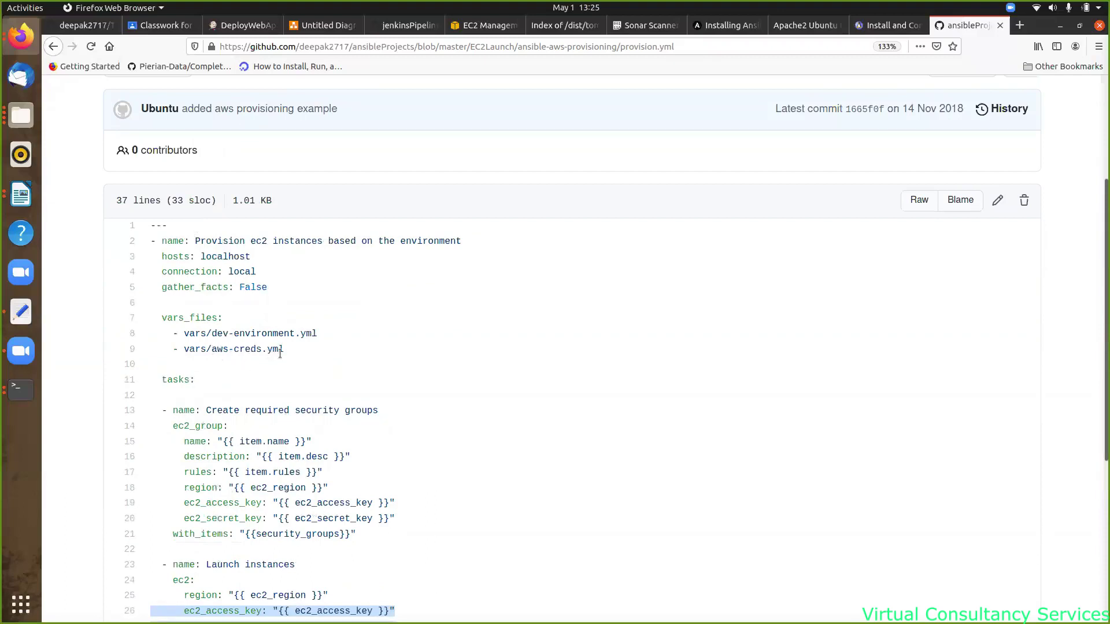
pyautogui.scroll(-5, 262, 389)
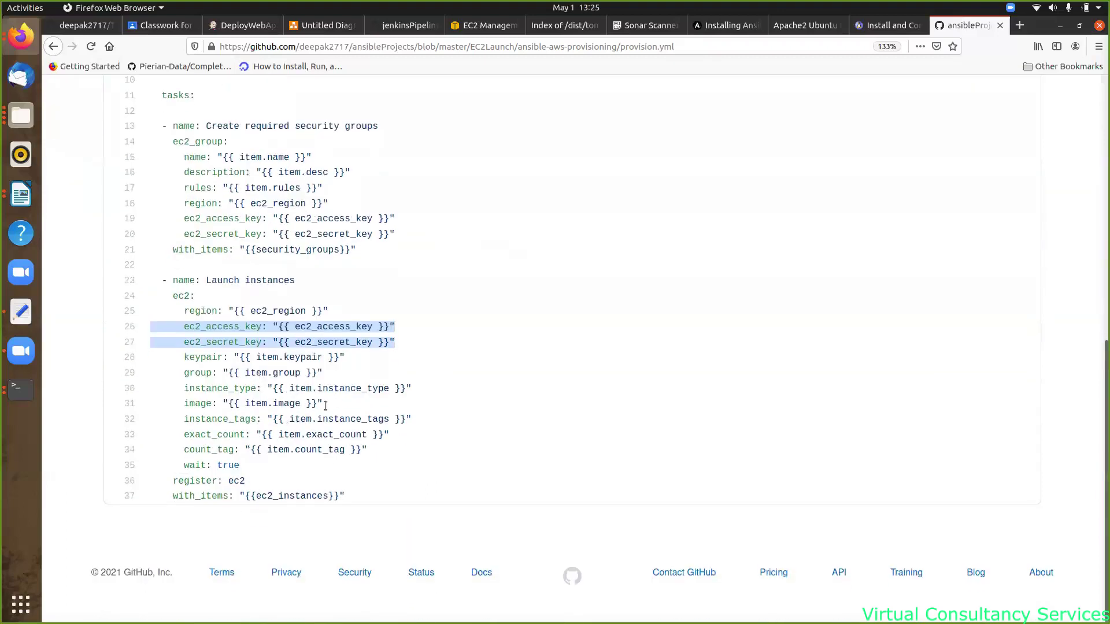
# - Highlight the ec2_access_key and ec2_secret_key variable references in the Launch instances task, including the braces around the access key variable
pyautogui.doubleClick(334, 327)
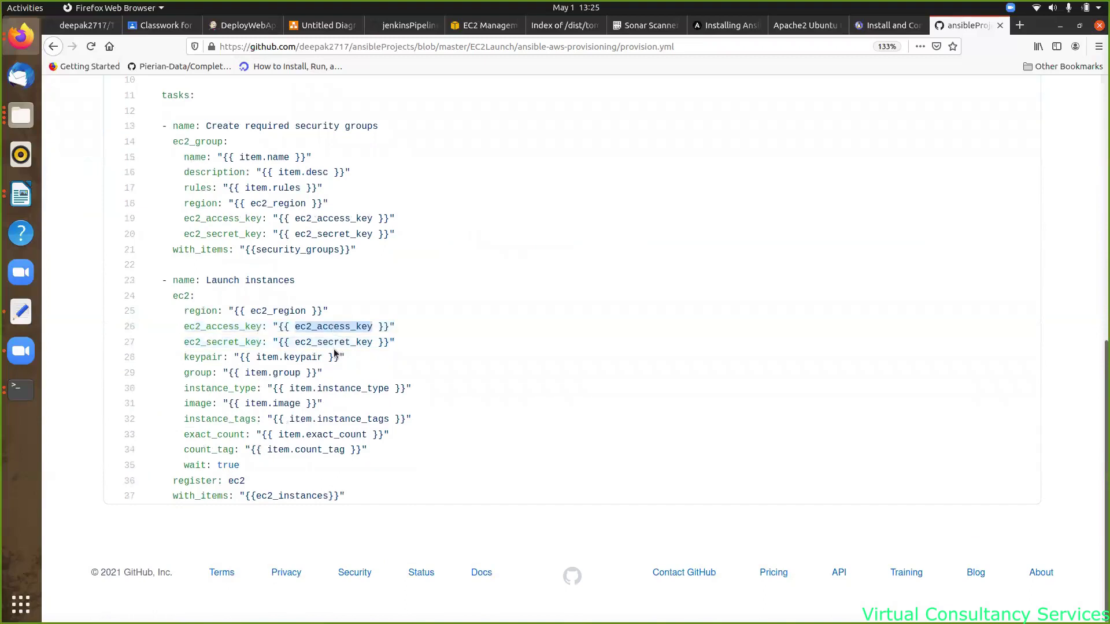
pyautogui.doubleClick(336, 342)
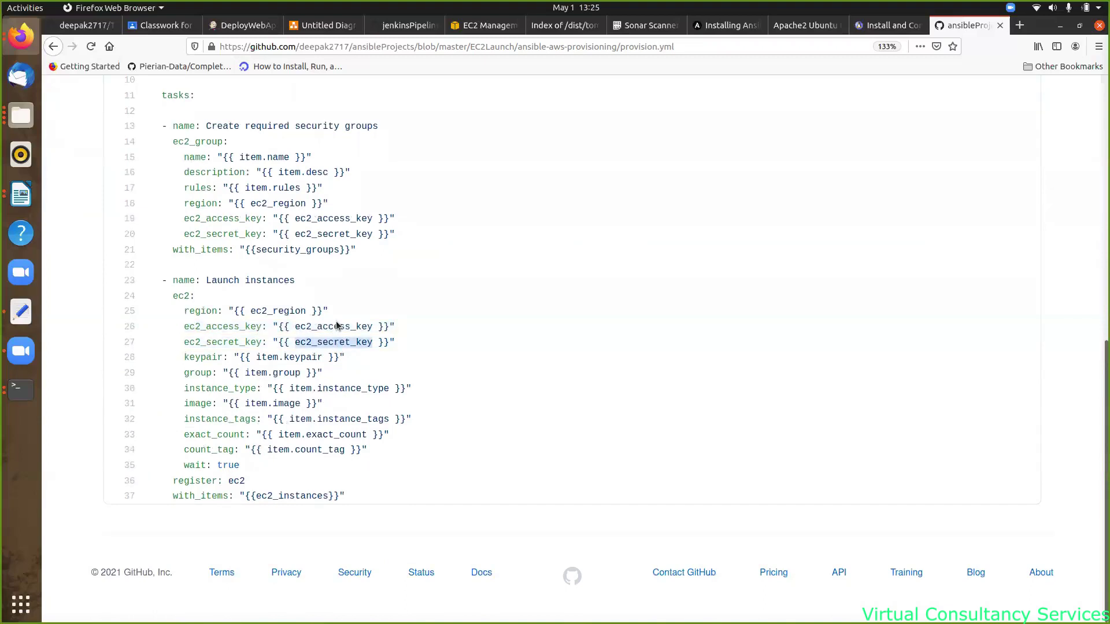
pyautogui.click(281, 327)
pyautogui.moveTo(280, 326); pyautogui.dragTo(386, 325)
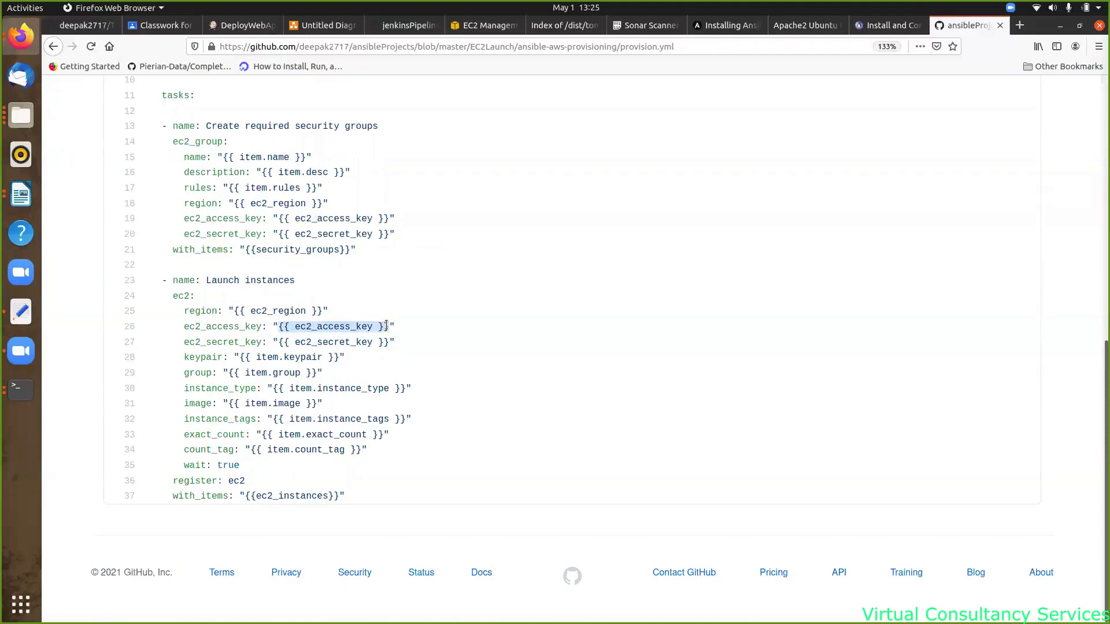
pyautogui.click(249, 327)
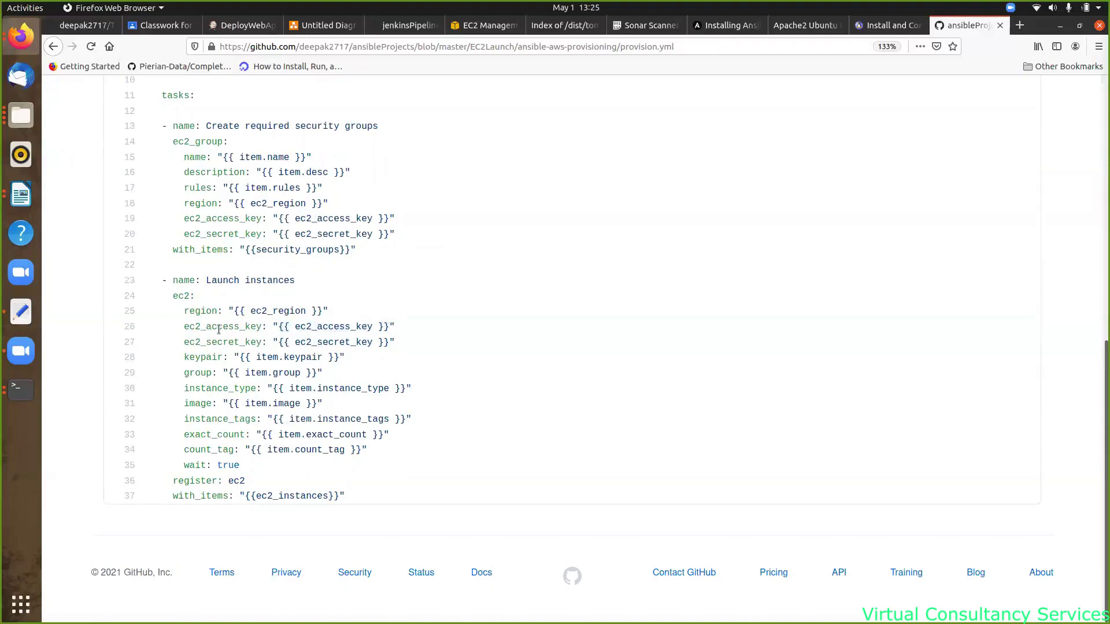
pyautogui.tripleClick(249, 327)
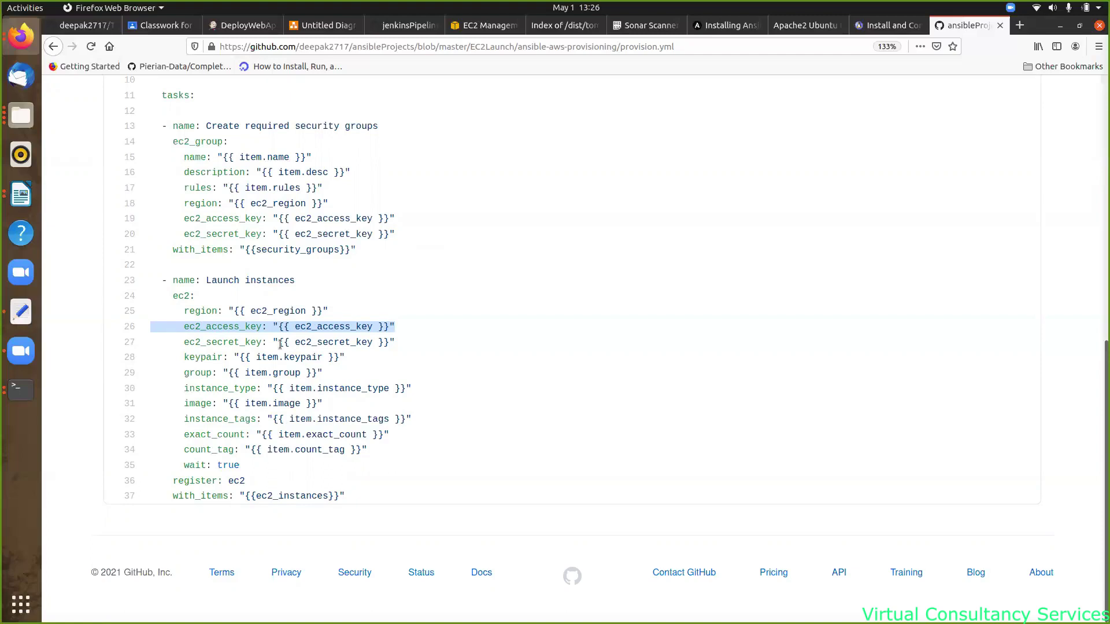
pyautogui.click(339, 305)
# - Open dev-environment.yml from the vars folder of ansible-aws-provisioning
pyautogui.scroll(8, 344, 258)
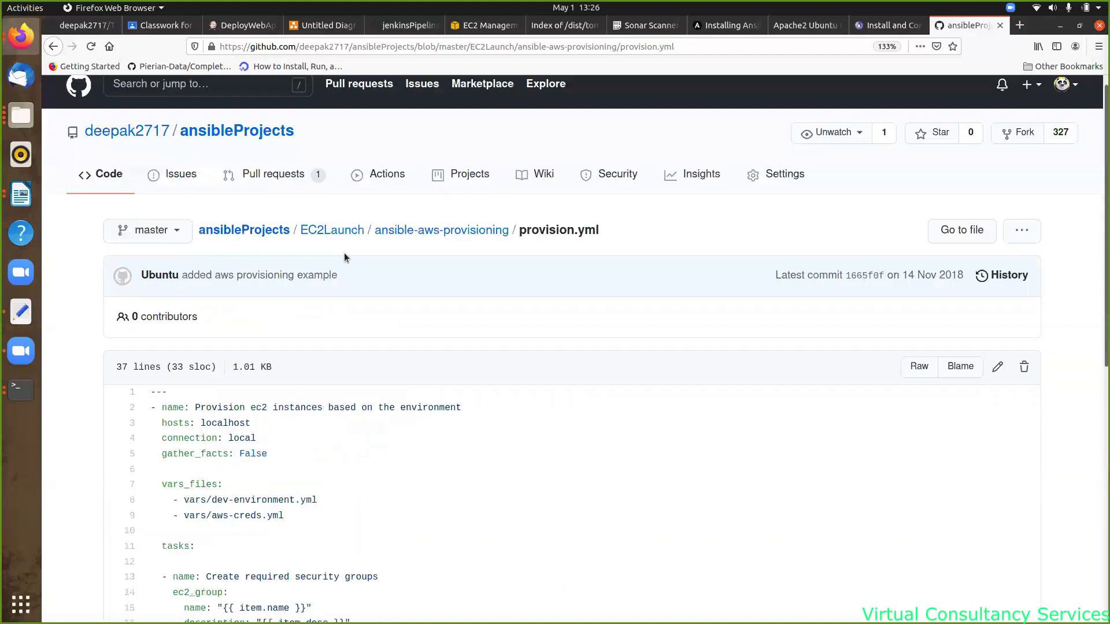
pyautogui.click(425, 231)
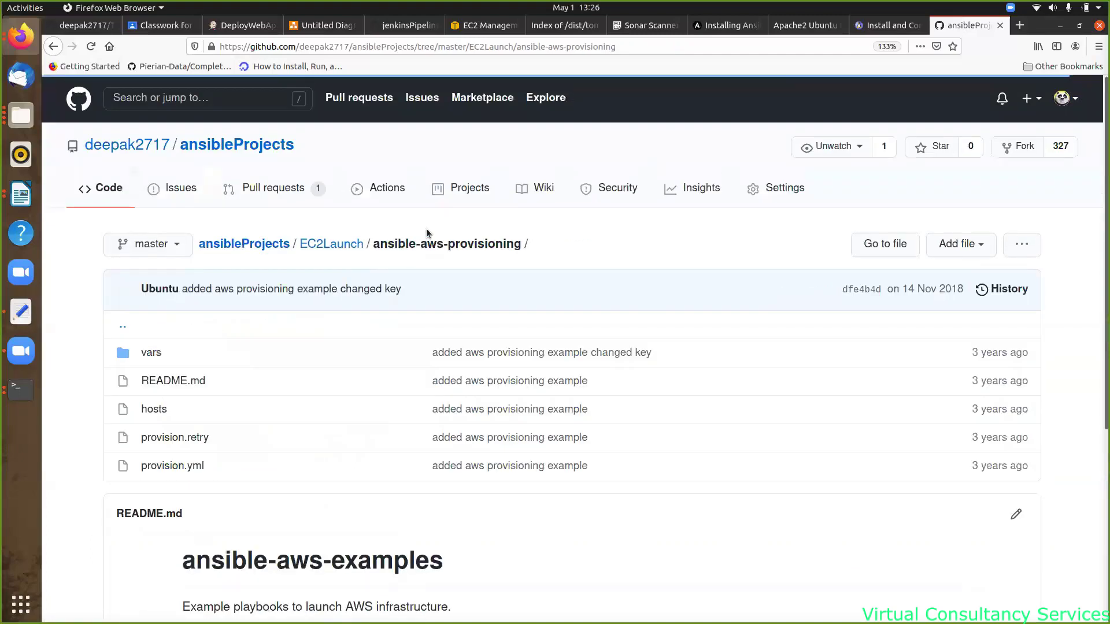
pyautogui.click(150, 354)
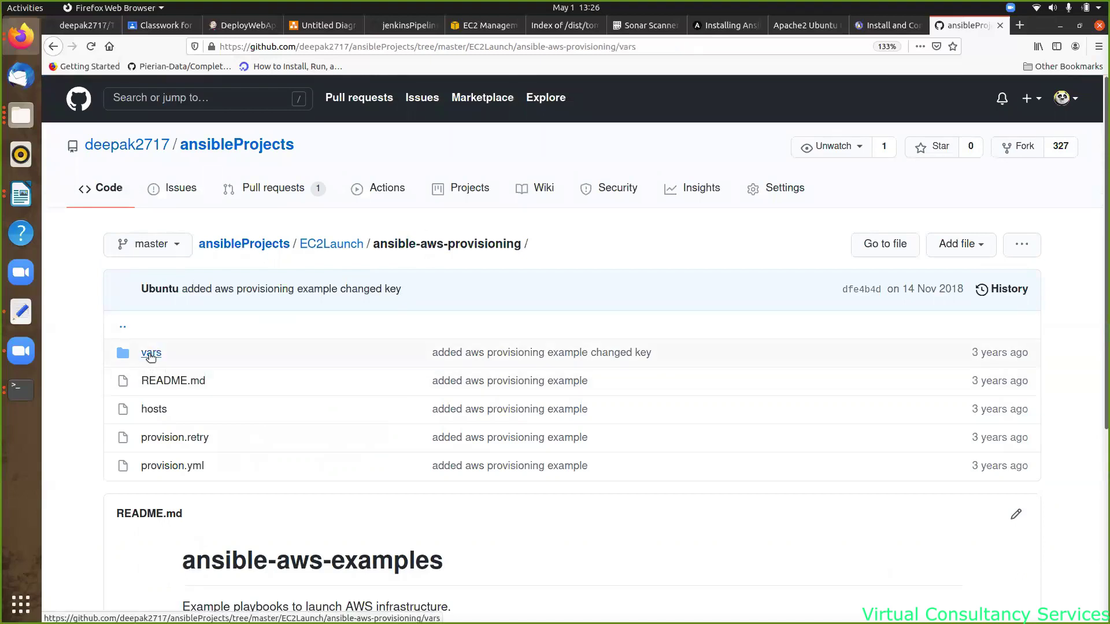
pyautogui.click(187, 382)
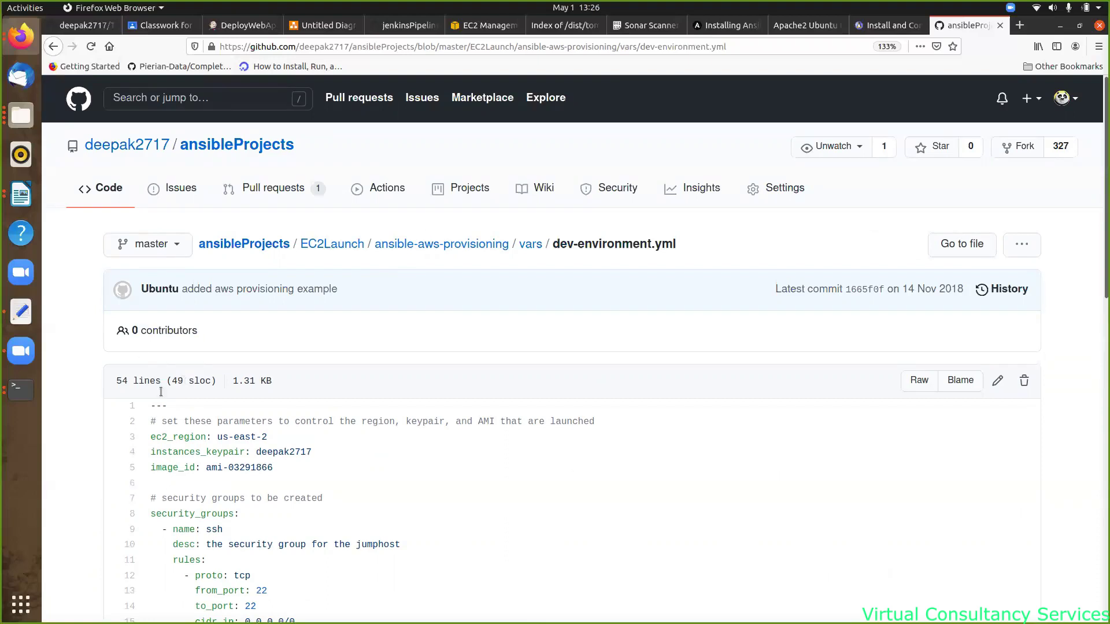
# - Highlight the ec2_region value us-east-2 and the instances_keypair value in dev-environment.yml
pyautogui.scroll(-3, 259, 432)
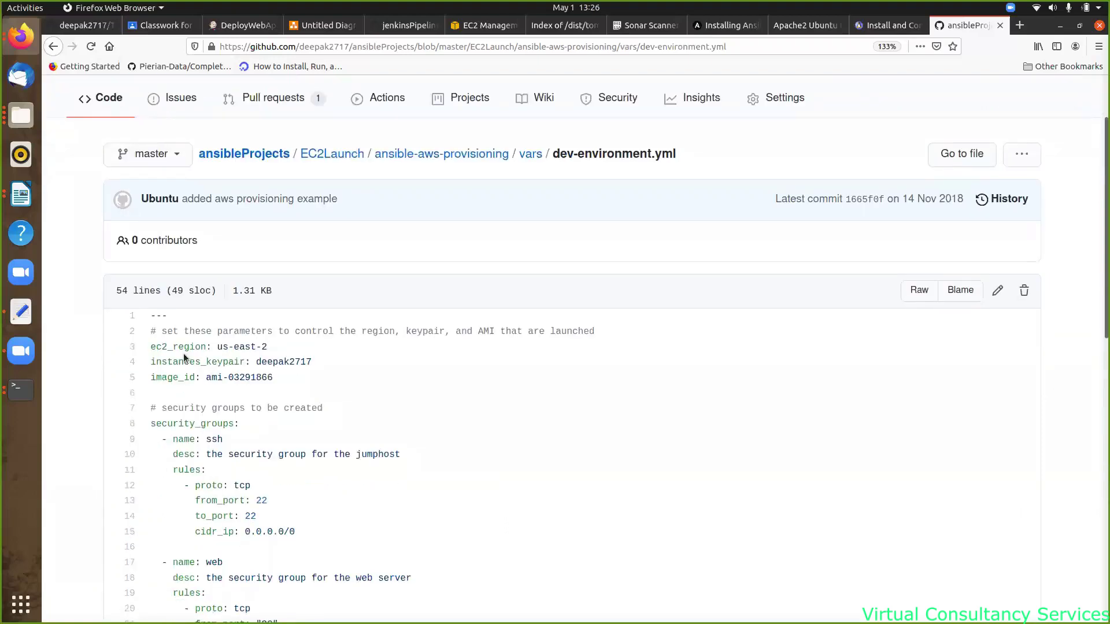
pyautogui.moveTo(270, 346); pyautogui.dragTo(215, 347)
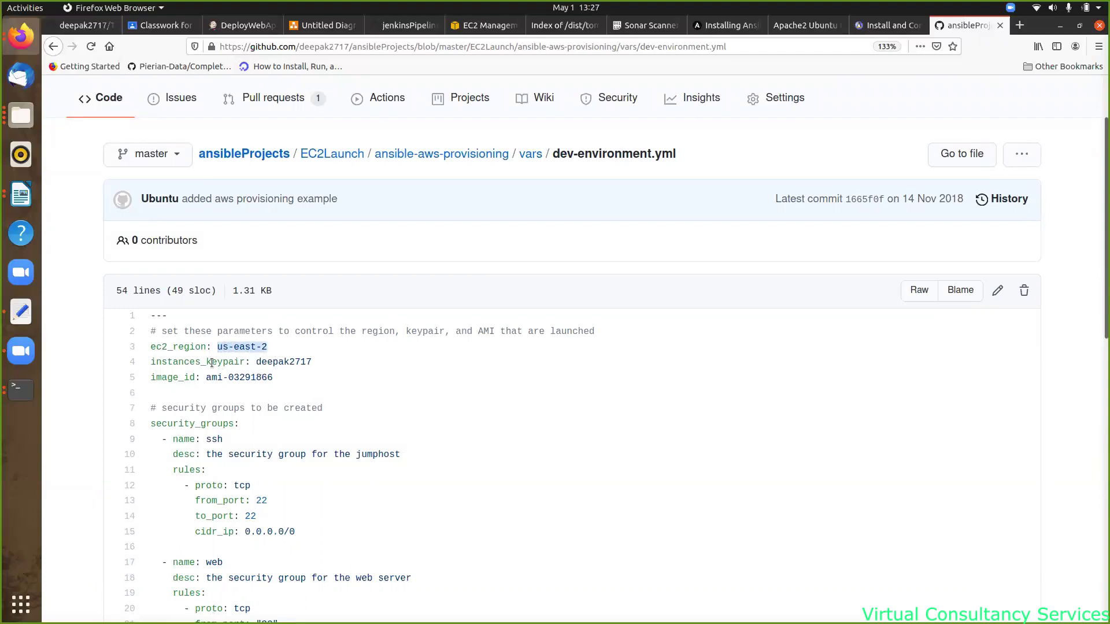
pyautogui.click(281, 362)
pyautogui.doubleClick(280, 361)
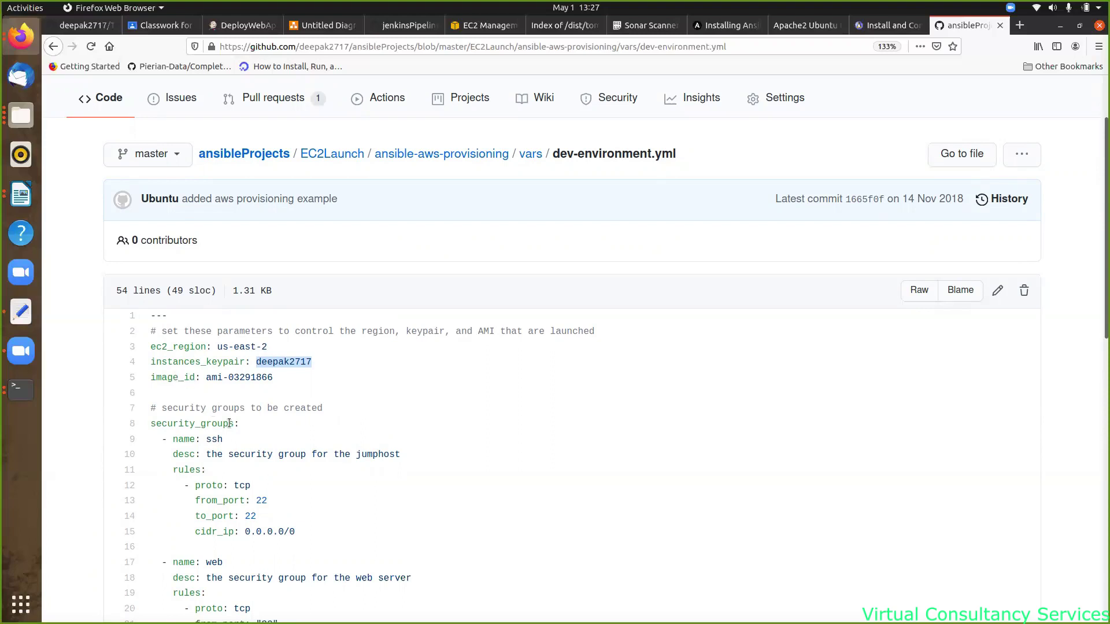
# - Highlight the security_groups and ec2_instances keys in dev-environment.yml
pyautogui.scroll(-3, 310, 422)
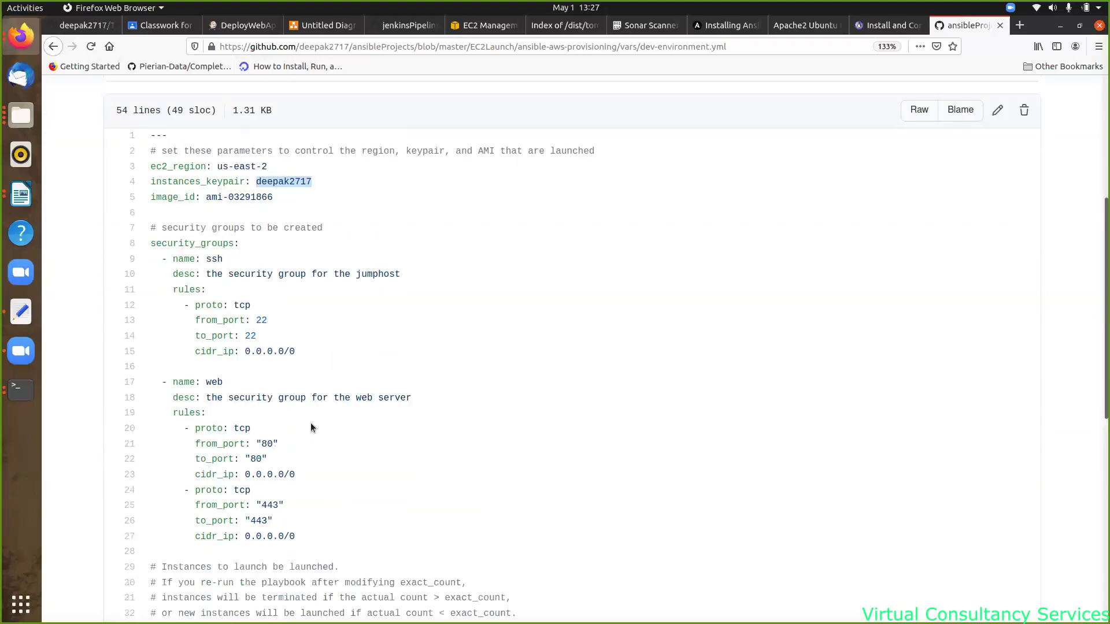
pyautogui.tripleClick(193, 245)
pyautogui.doubleClick(193, 245)
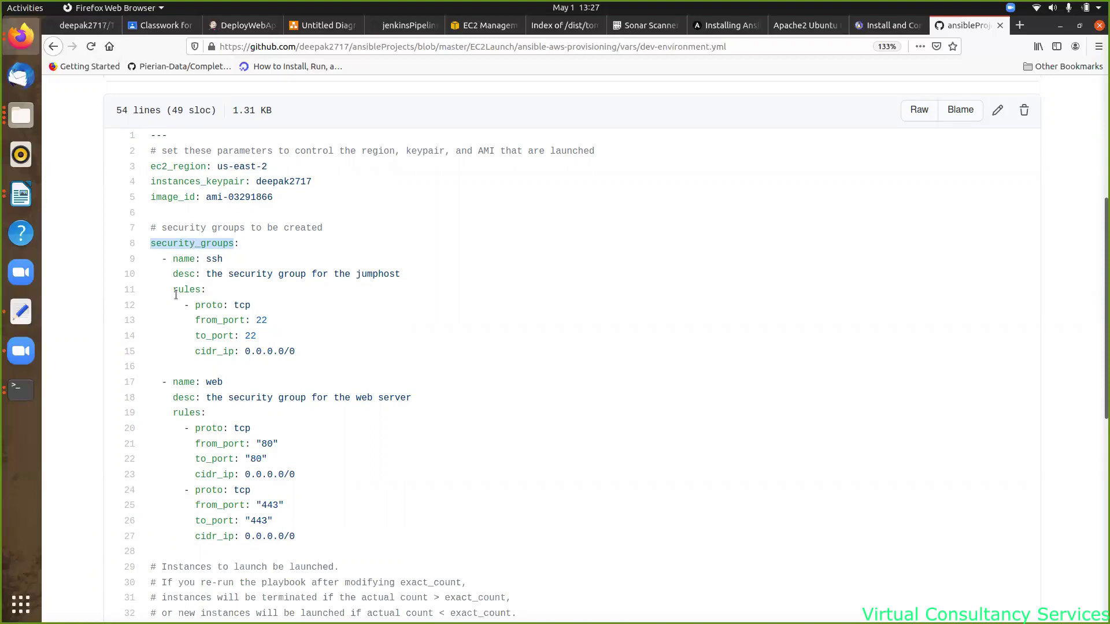
pyautogui.scroll(-3, 226, 375)
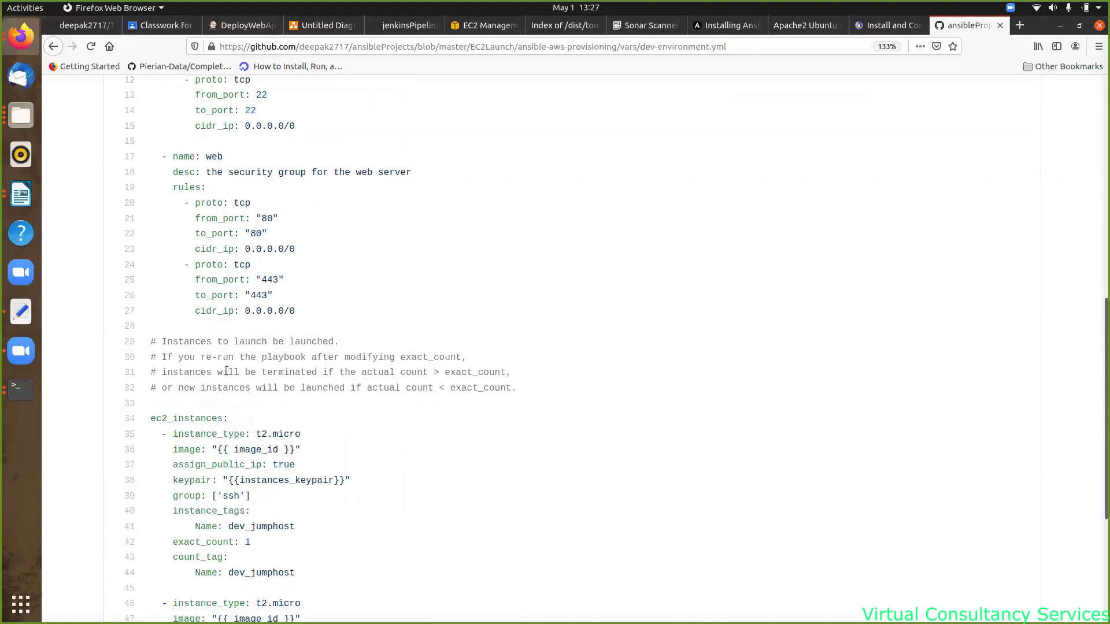
pyautogui.doubleClick(169, 422)
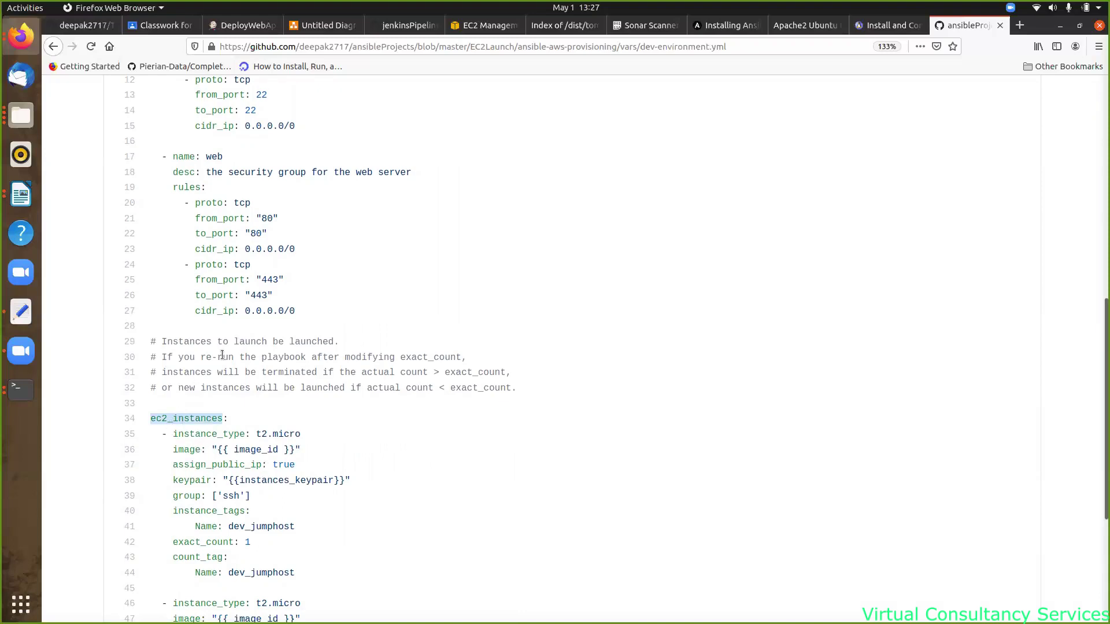
# - Examine the first security group in dev-environment.yml, highlighting its rules block and its name ssh
pyautogui.scroll(5, 171, 416)
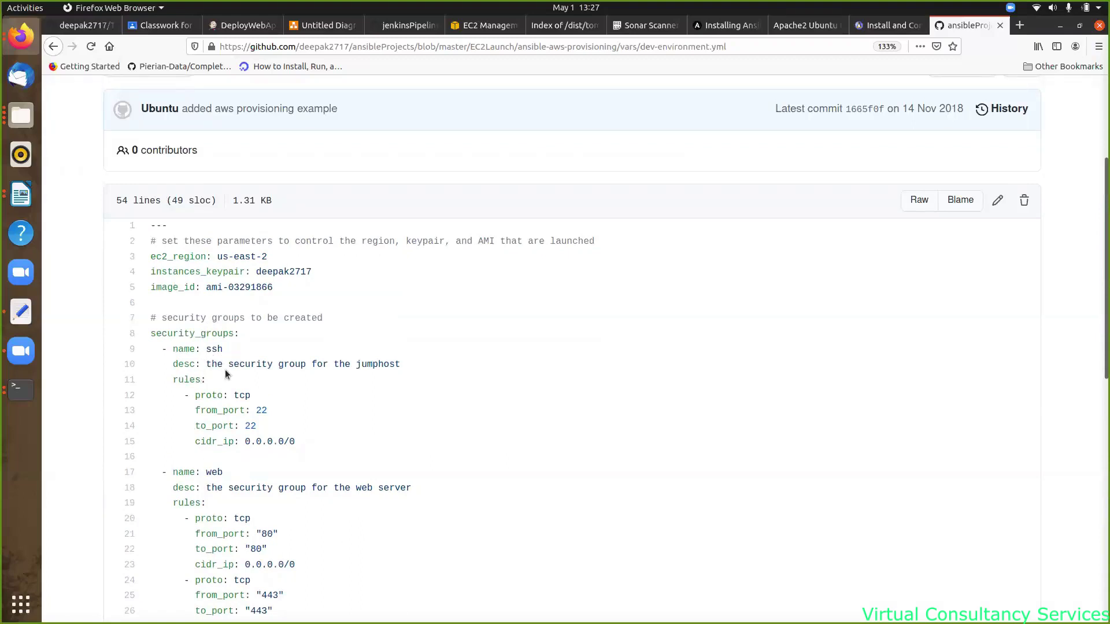
pyautogui.doubleClick(185, 349)
pyautogui.click(185, 381)
pyautogui.doubleClick(185, 381)
pyautogui.moveTo(304, 446); pyautogui.dragTo(156, 378)
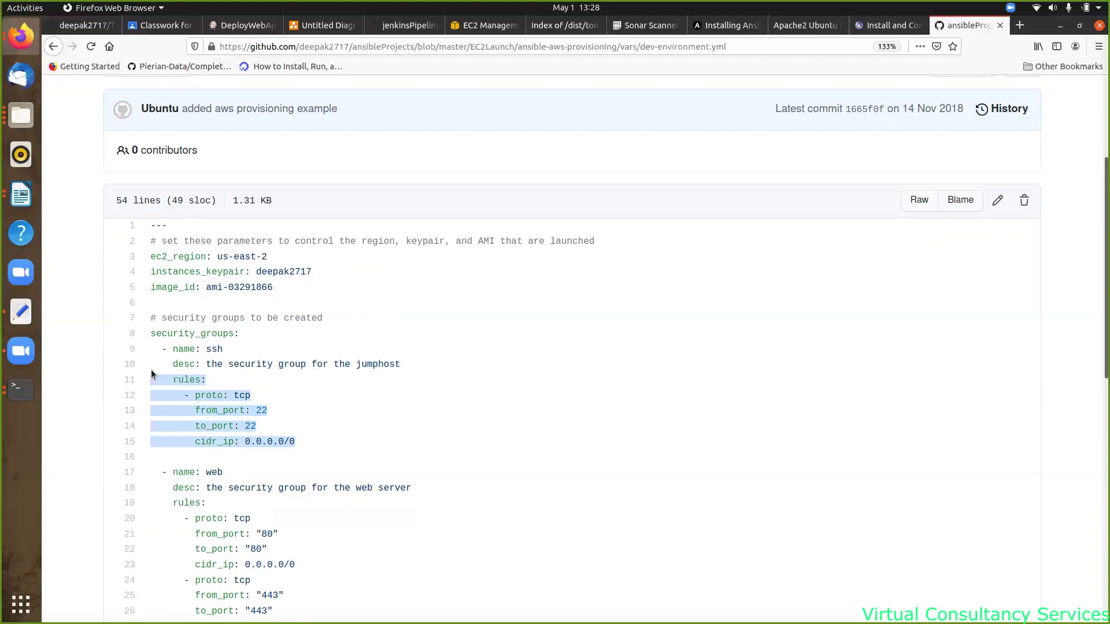
pyautogui.doubleClick(217, 349)
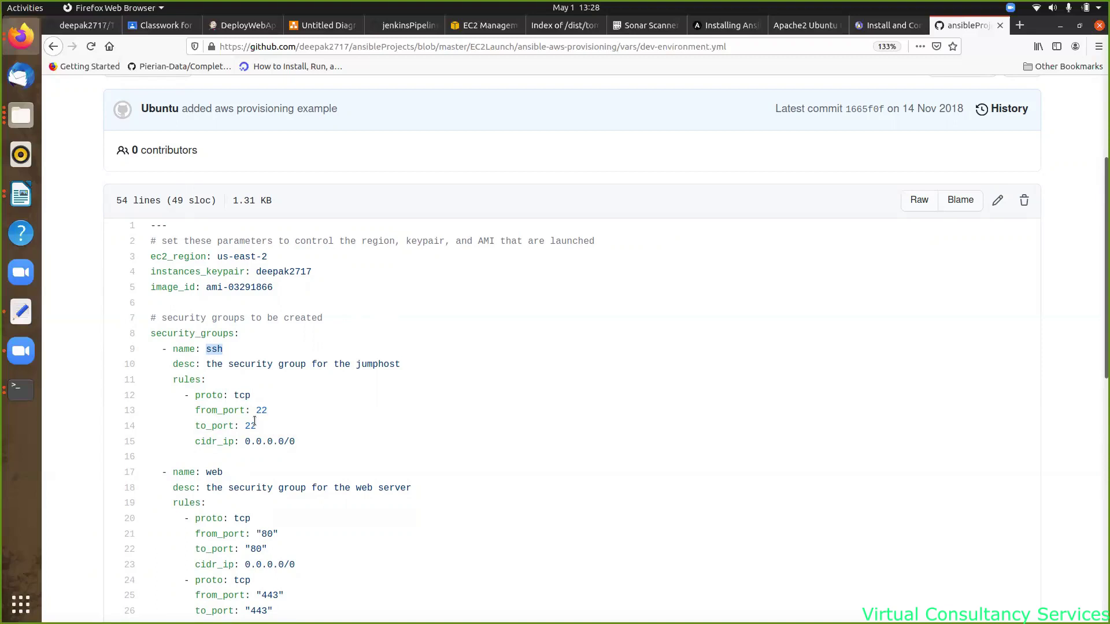
# - Examine the web security group and compare the ec2_instances definitions with the region, keypair and image parameters in dev-environment.yml
pyautogui.scroll(-2, 223, 446)
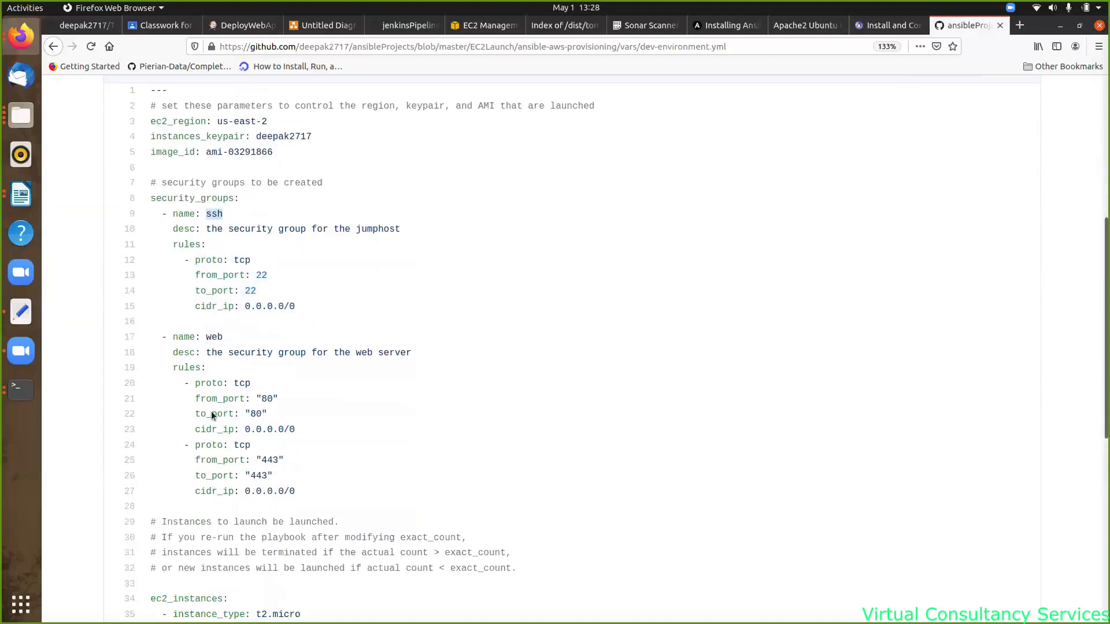
pyautogui.click(217, 338)
pyautogui.scroll(-6, 526, 405)
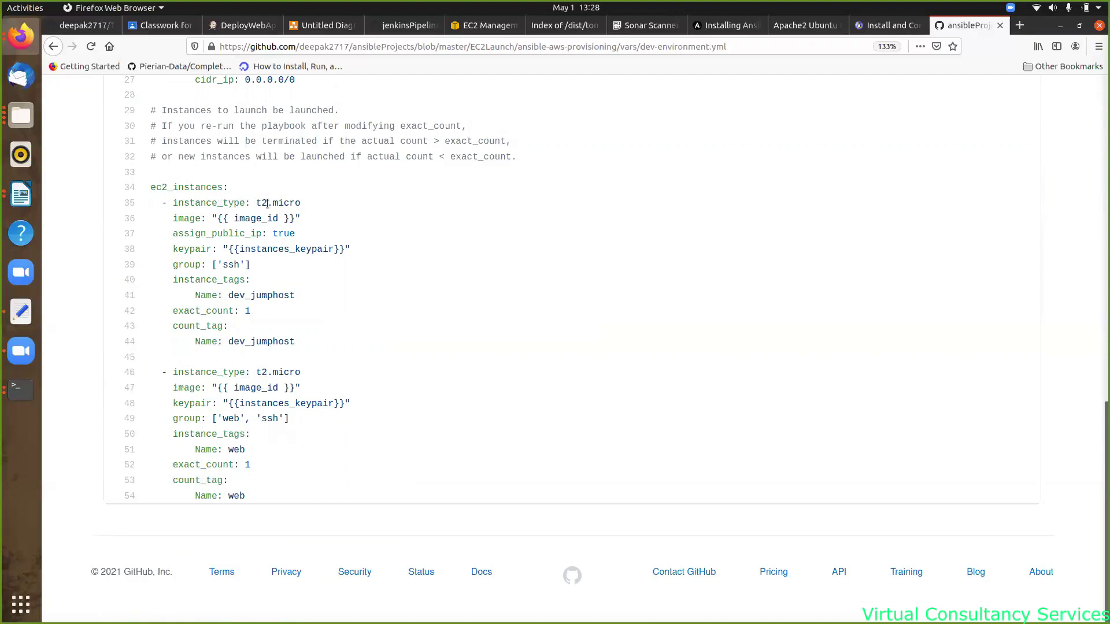
pyautogui.scroll(2, 213, 162)
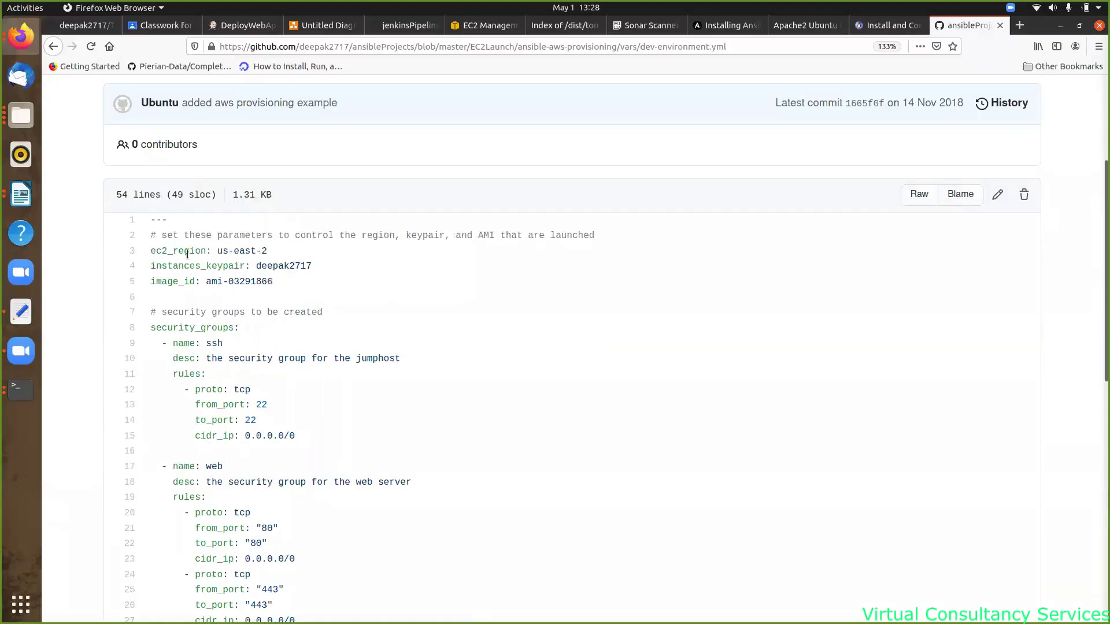
pyautogui.scroll(-9, 252, 363)
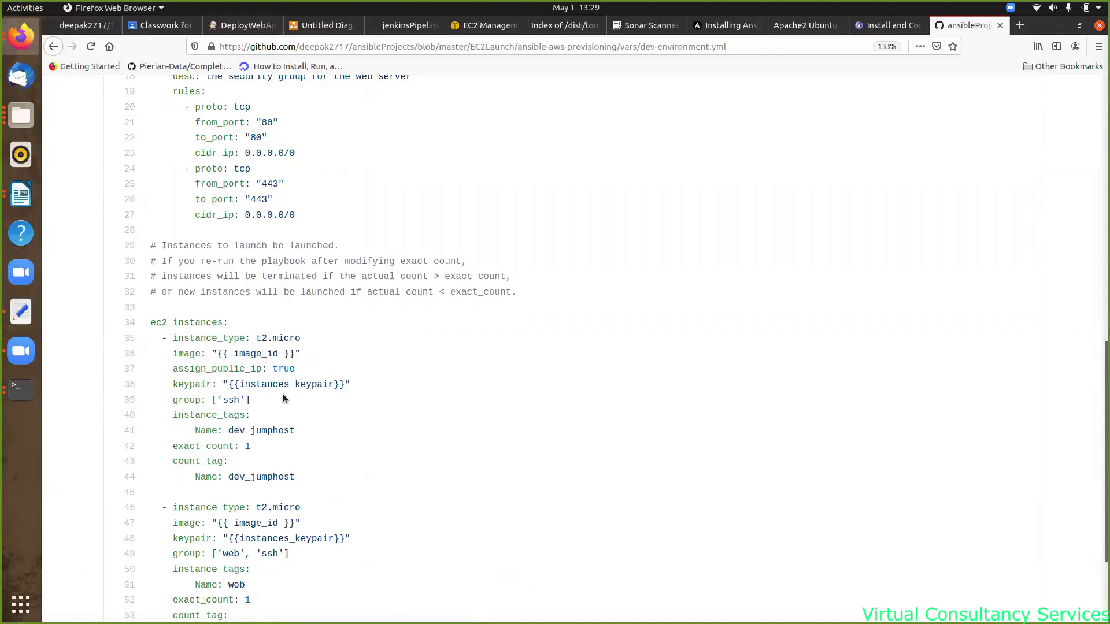
pyautogui.scroll(8, 287, 252)
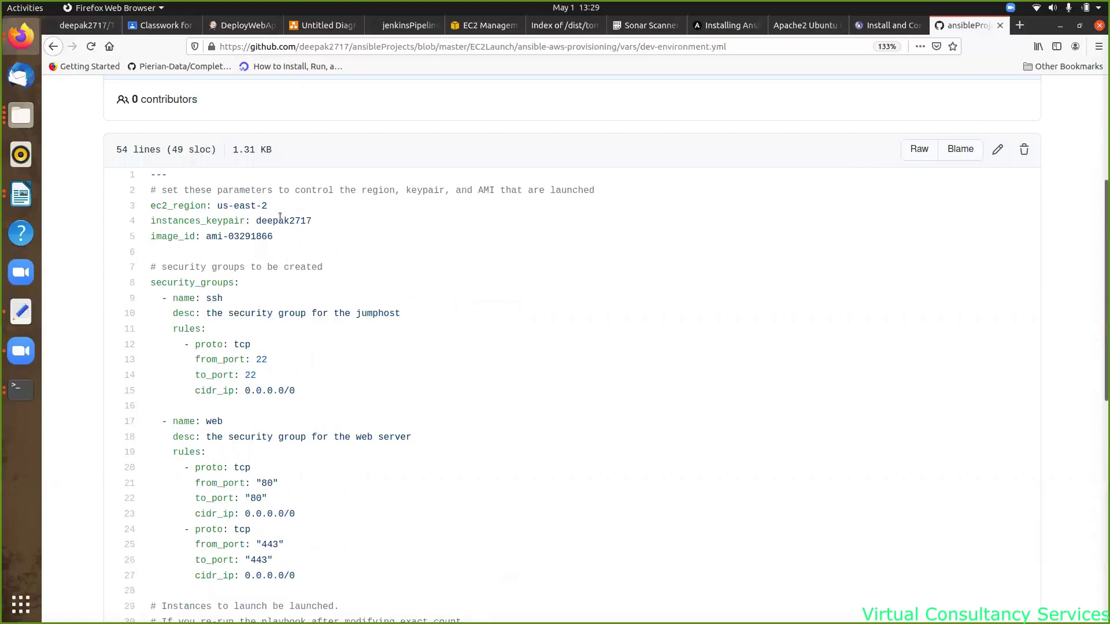
pyautogui.scroll(-11, 319, 312)
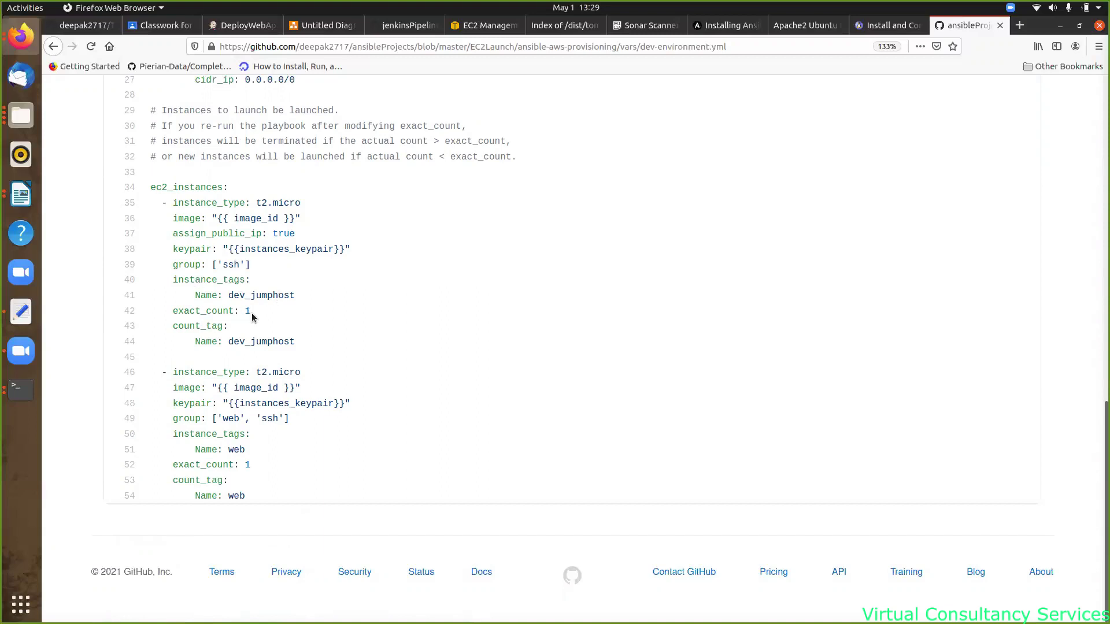
# - Examine the exact_count, instance tags and security group settings of the ec2_instances entries in dev-environment.yml
pyautogui.moveTo(253, 314); pyautogui.dragTo(239, 312)
pyautogui.doubleClick(238, 450)
pyautogui.doubleClick(192, 418)
pyautogui.moveTo(251, 462); pyautogui.dragTo(246, 463)
pyautogui.scroll(8, 230, 254)
pyautogui.scroll(3, 228, 240)
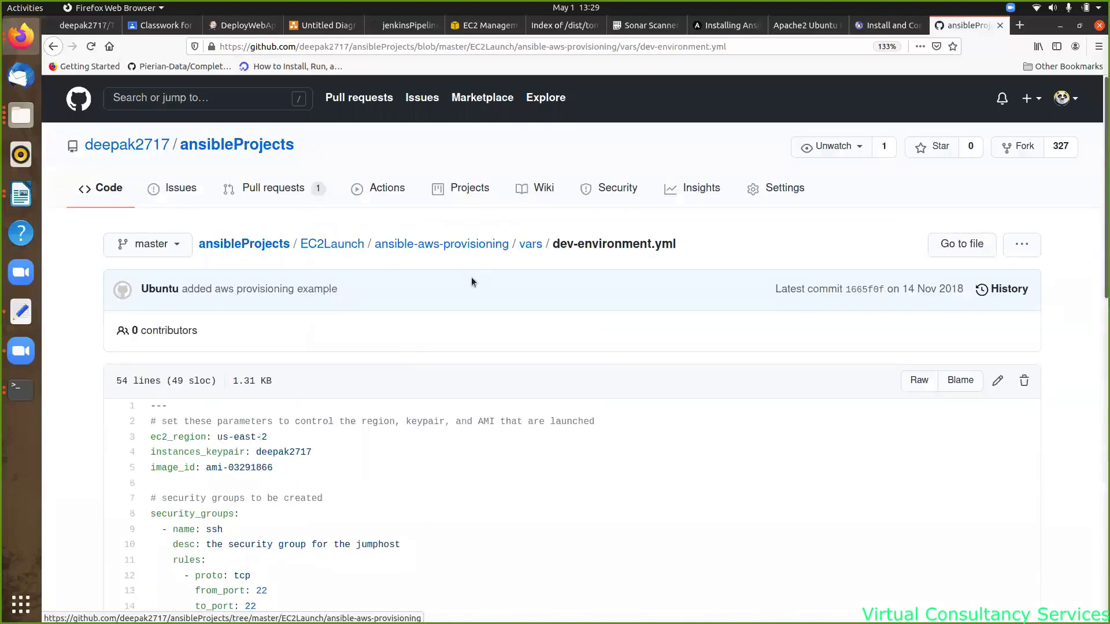
# - Open provision.yml from the ansible-aws-provisioning folder and view its tasks
pyautogui.click(465, 245)
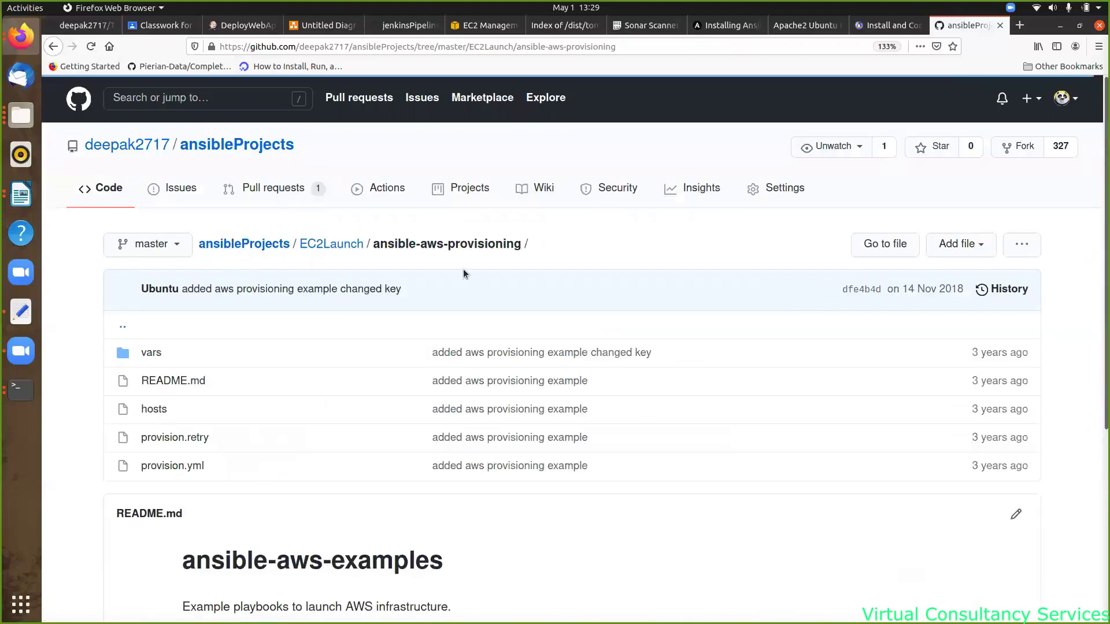
pyautogui.scroll(-2, 245, 346)
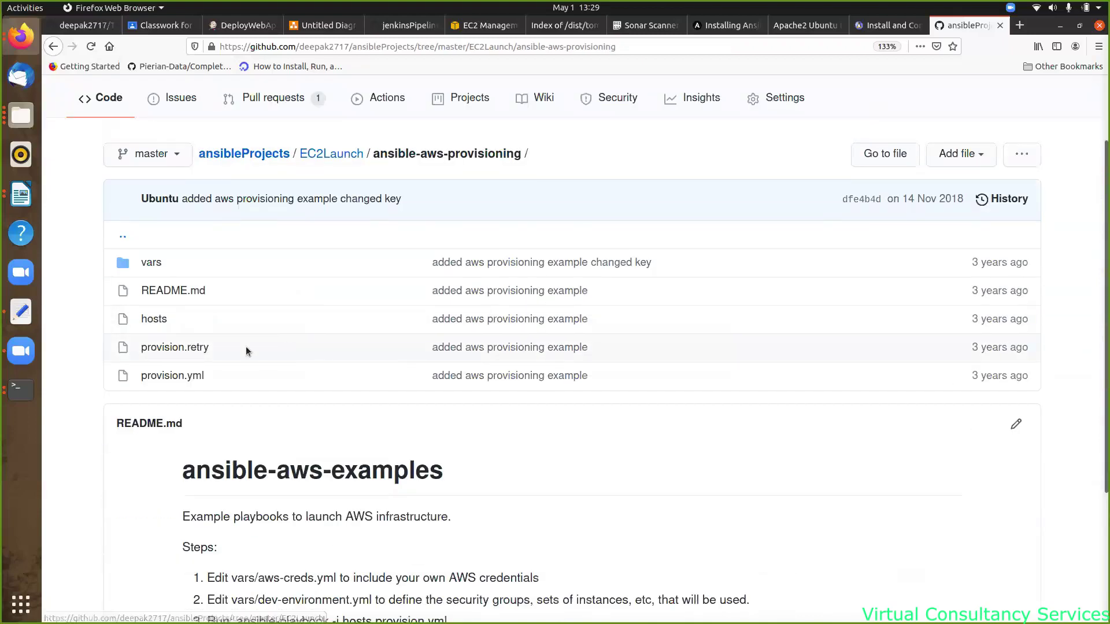
pyautogui.click(176, 375)
pyautogui.scroll(-5, 394, 429)
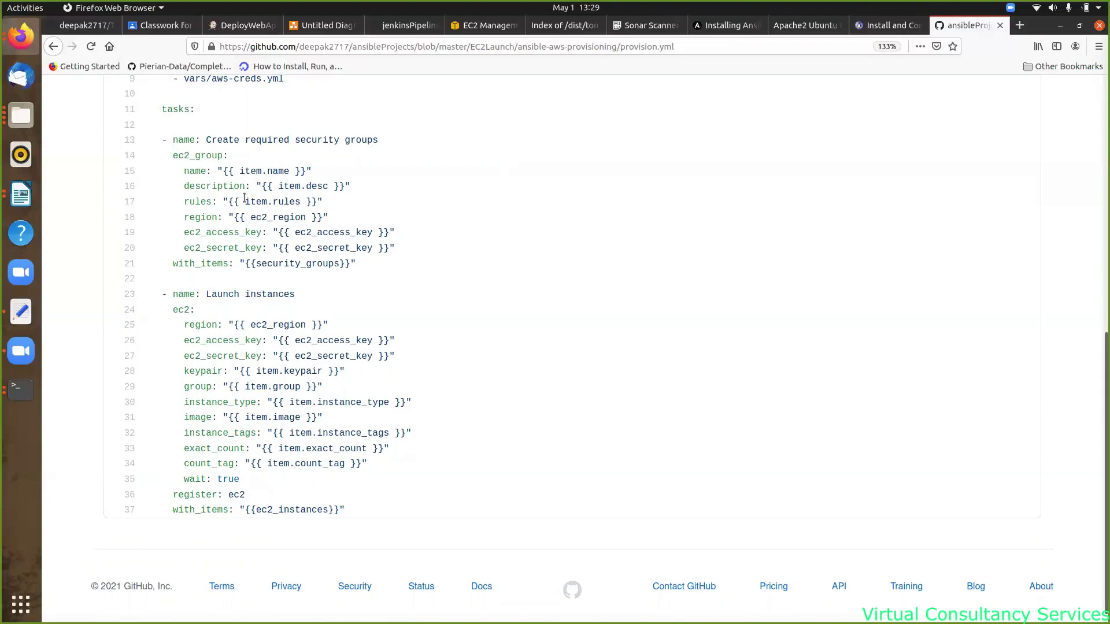
pyautogui.scroll(1, 250, 158)
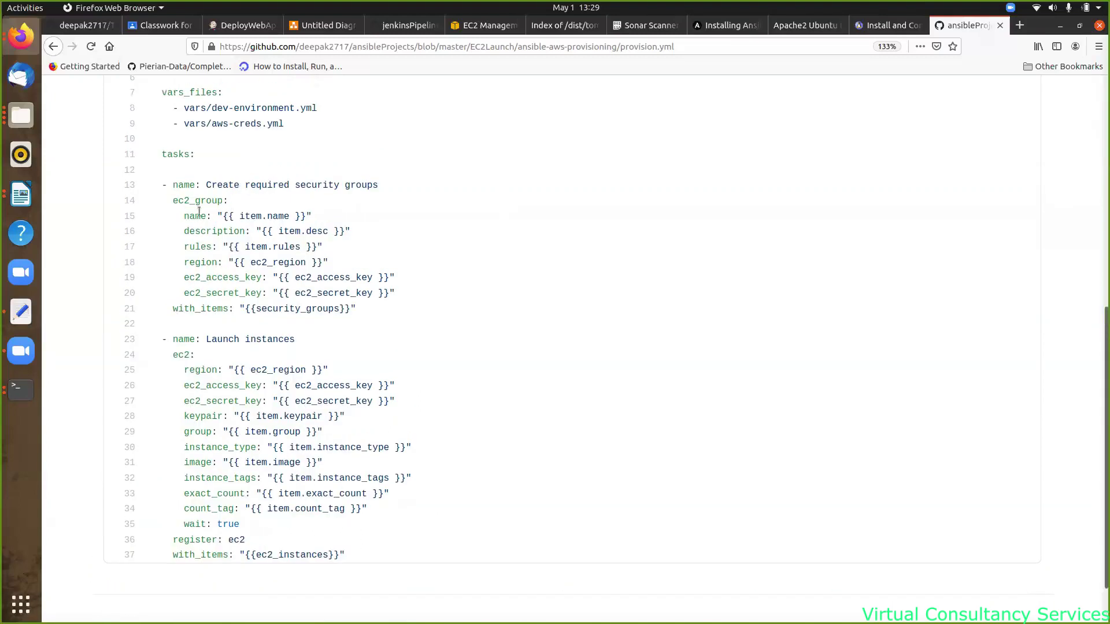
# - Examine the ec2_group module and its with_items loop over security_groups in the "Create required security groups" task
pyautogui.doubleClick(180, 199)
pyautogui.moveTo(222, 309); pyautogui.dragTo(179, 309)
pyautogui.click(264, 305)
pyautogui.tripleClick(264, 305)
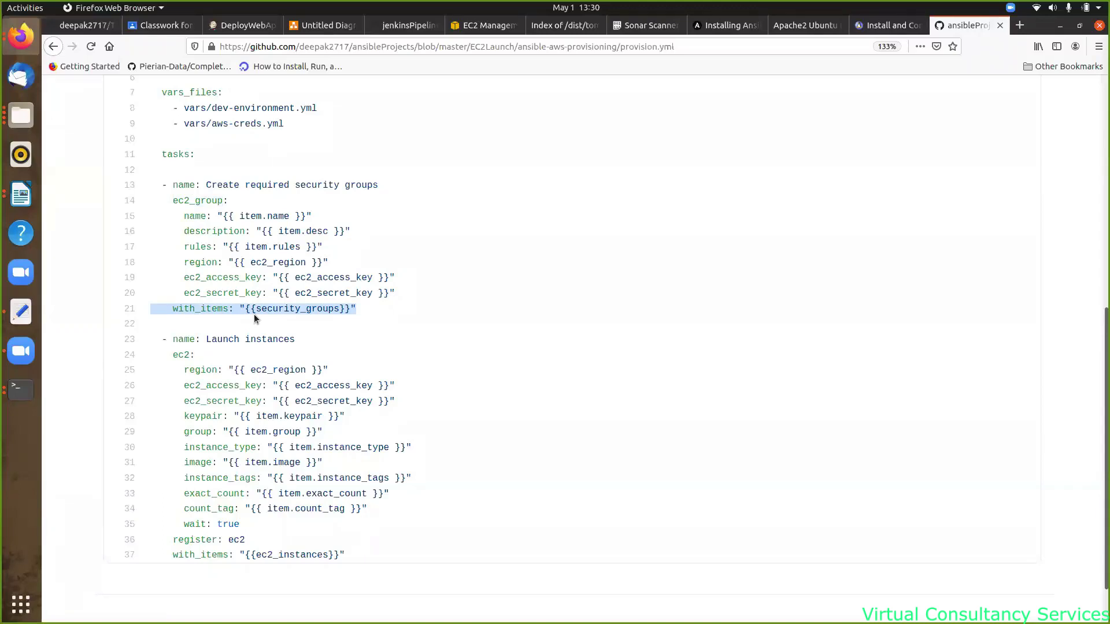
# - Open vars/dev-environment.yml in a separate browser tab while keeping provision.yml open
pyautogui.scroll(5, 428, 261)
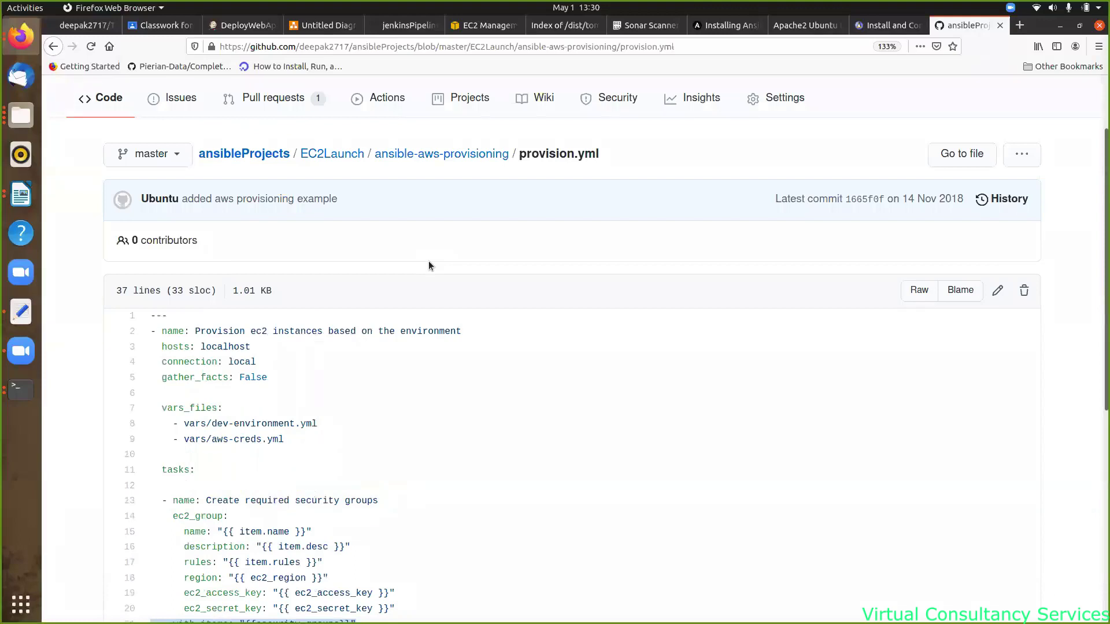
pyautogui.rightClick(441, 156)
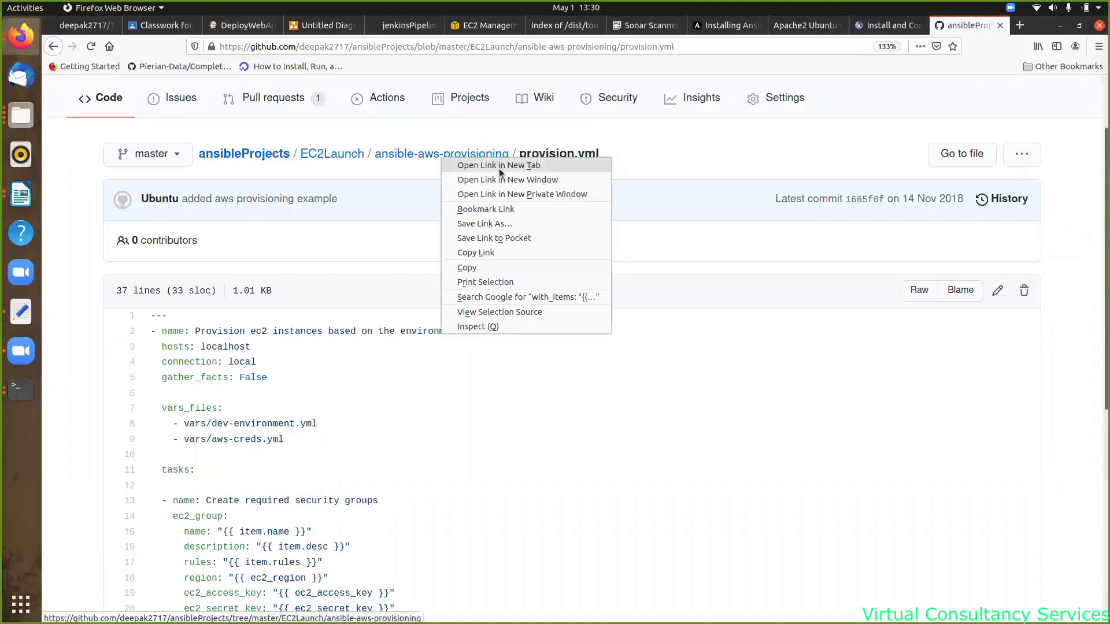
pyautogui.click(498, 165)
pyautogui.click(961, 27)
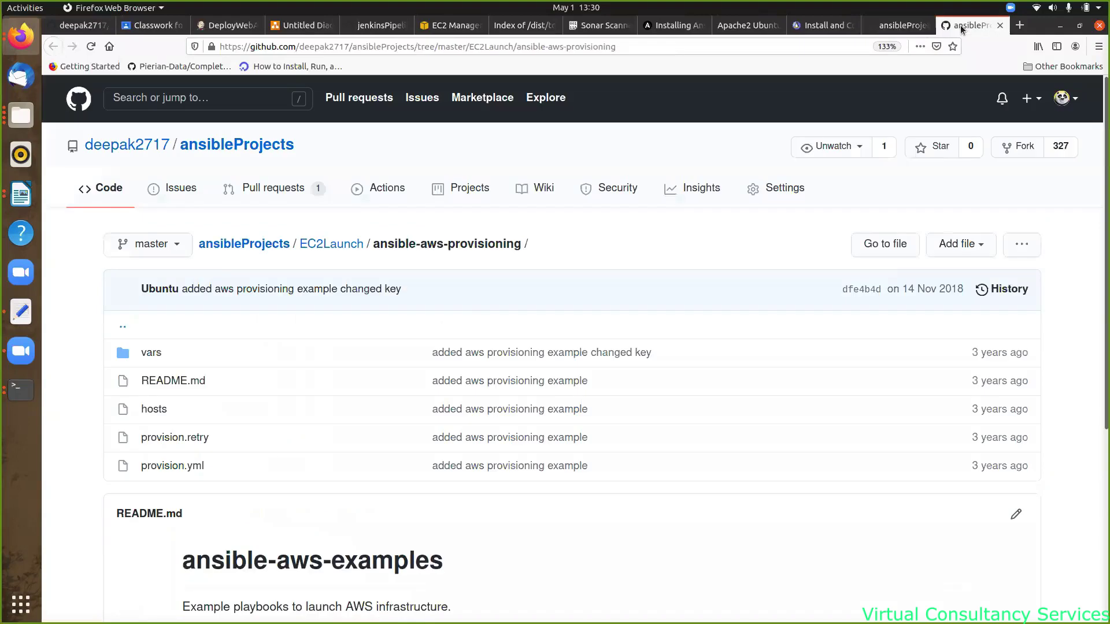
pyautogui.click(153, 350)
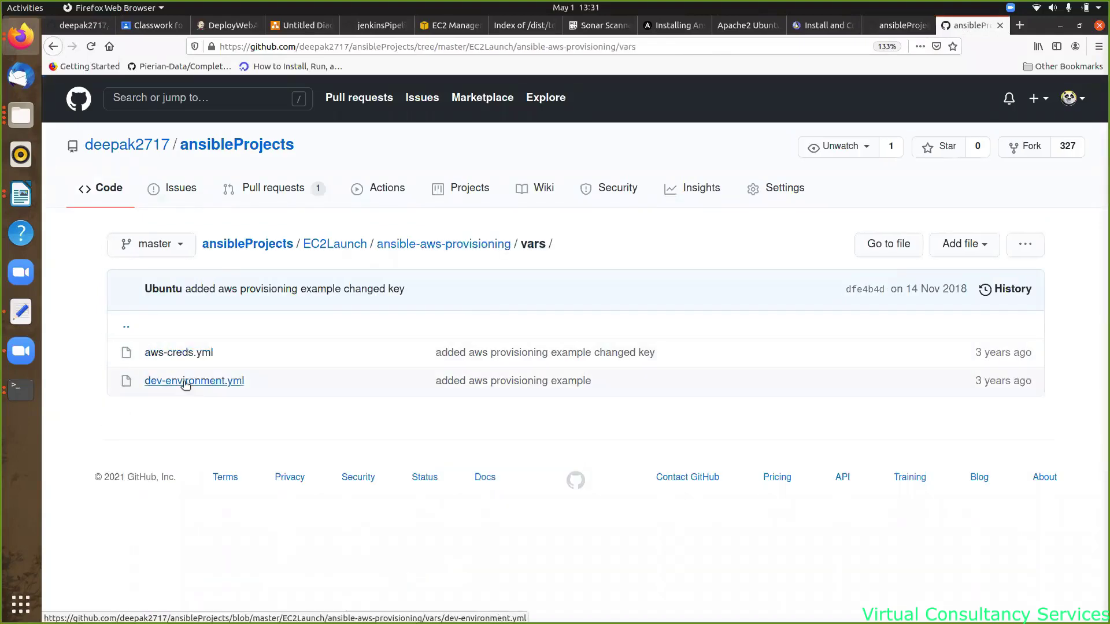
pyautogui.click(185, 382)
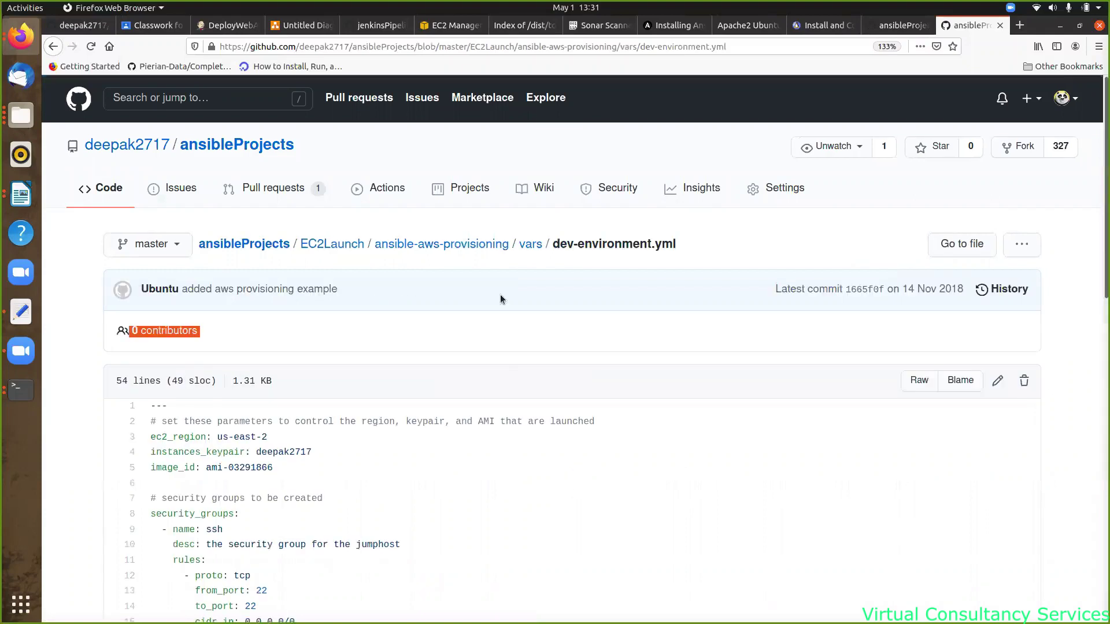
# - Compare the ssh and web security group names in dev-environment.yml with the item.name parameter in provision.yml
pyautogui.scroll(-5, 501, 294)
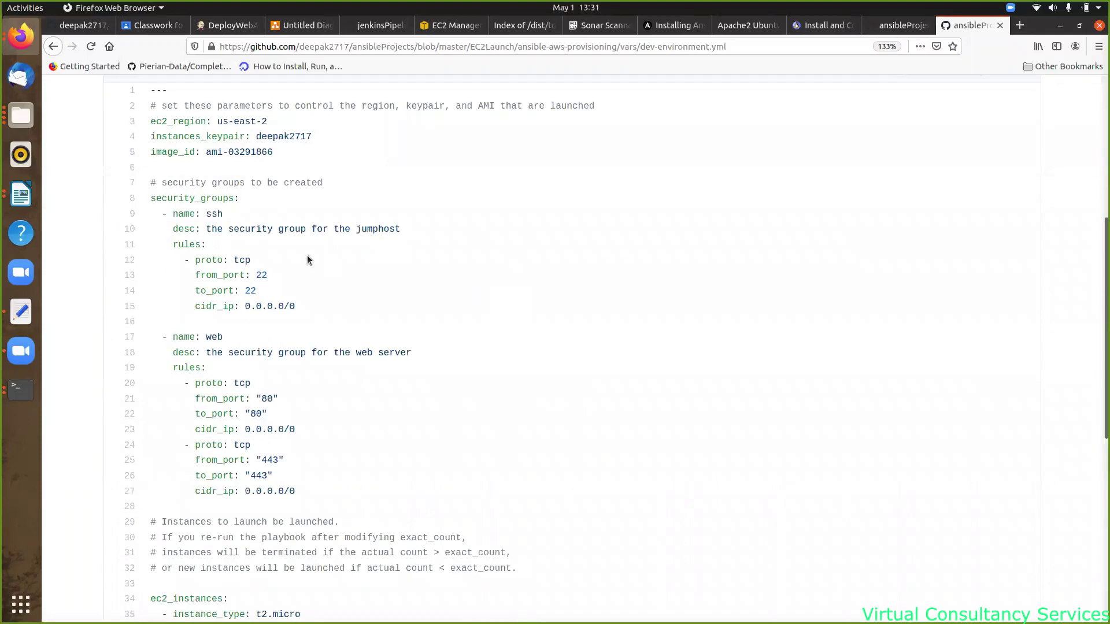
pyautogui.moveTo(224, 217); pyautogui.dragTo(156, 214)
pyautogui.moveTo(225, 337); pyautogui.dragTo(162, 337)
pyautogui.hotkey('ctrl', 'pageup')
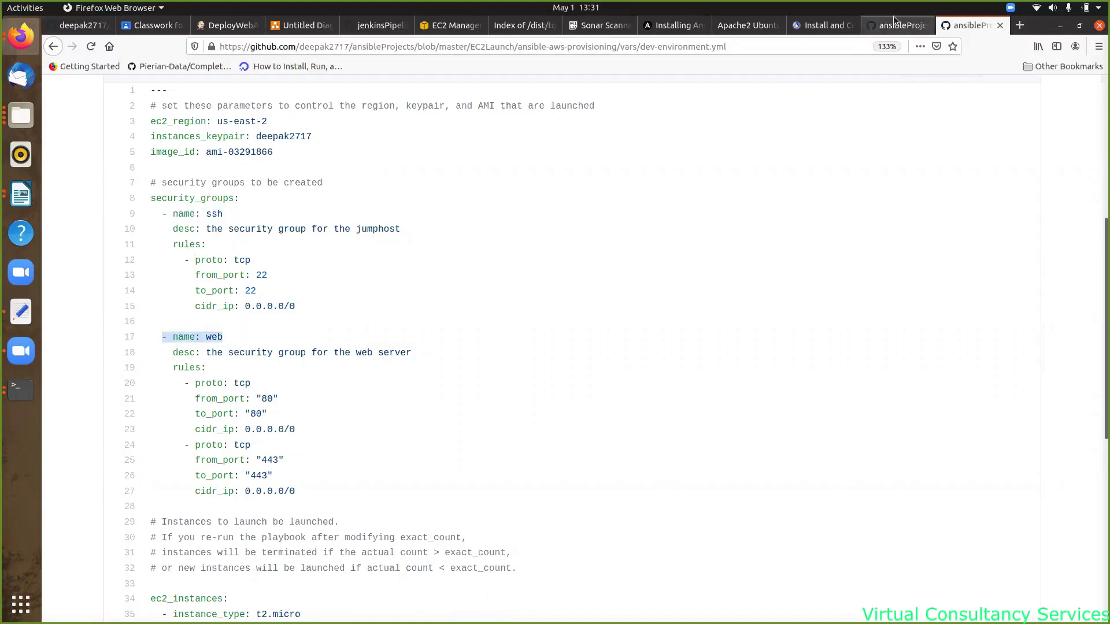
pyautogui.scroll(-2, 323, 447)
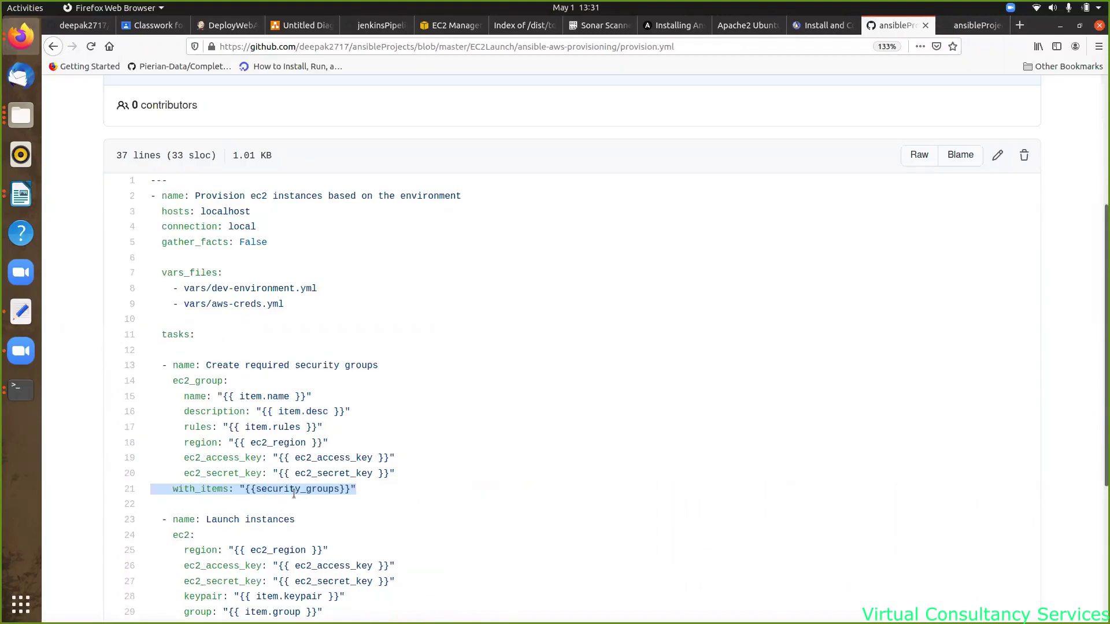
pyautogui.click(973, 29)
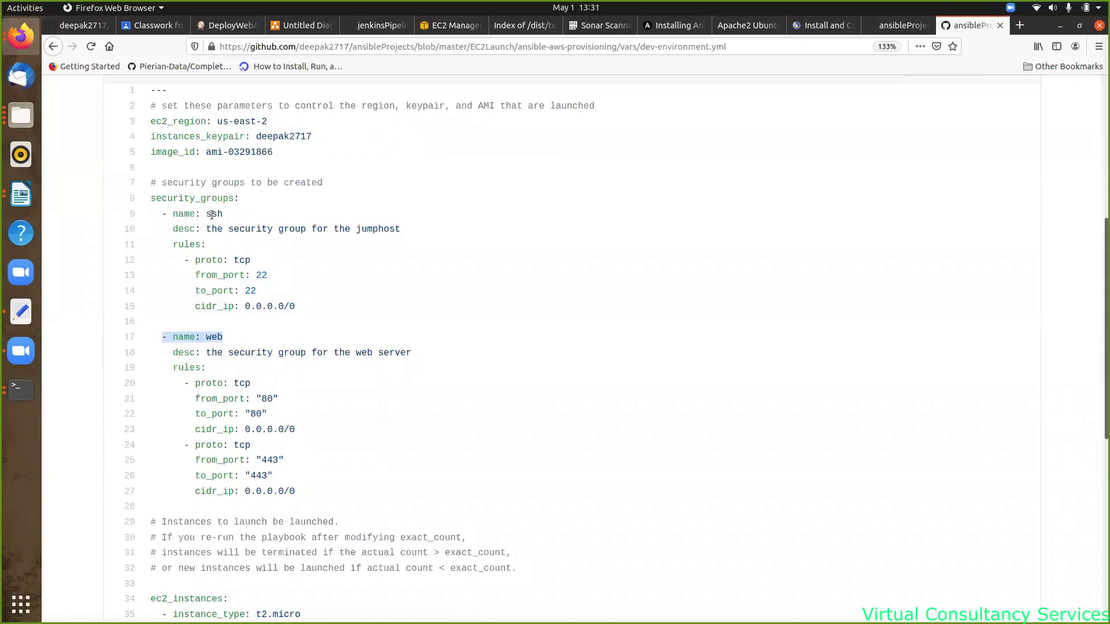
pyautogui.click(864, 29)
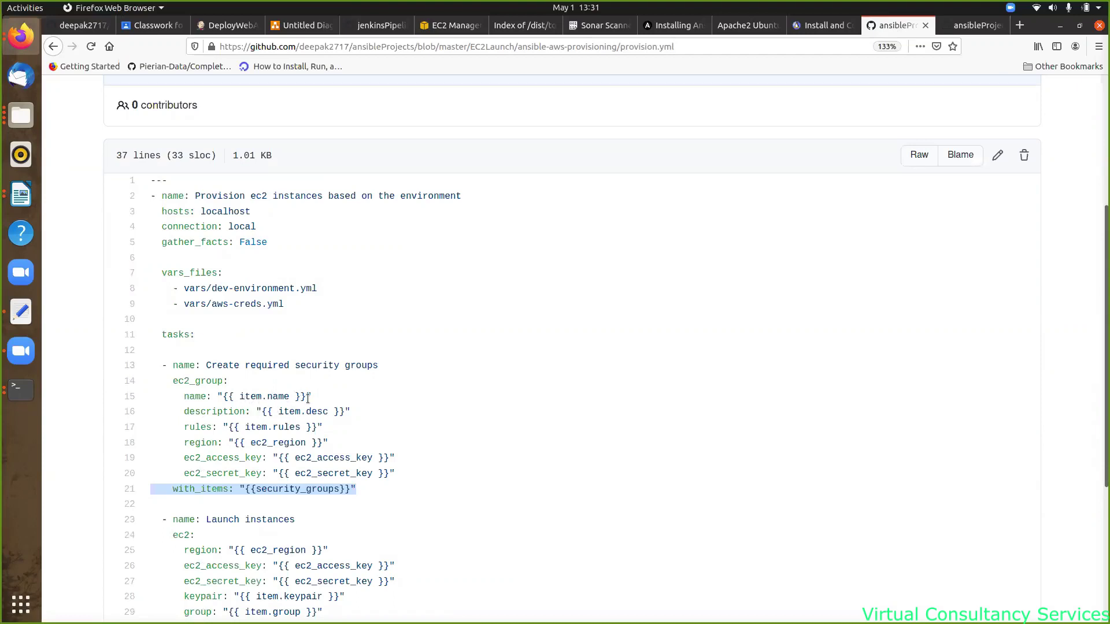
pyautogui.moveTo(311, 396); pyautogui.dragTo(207, 398)
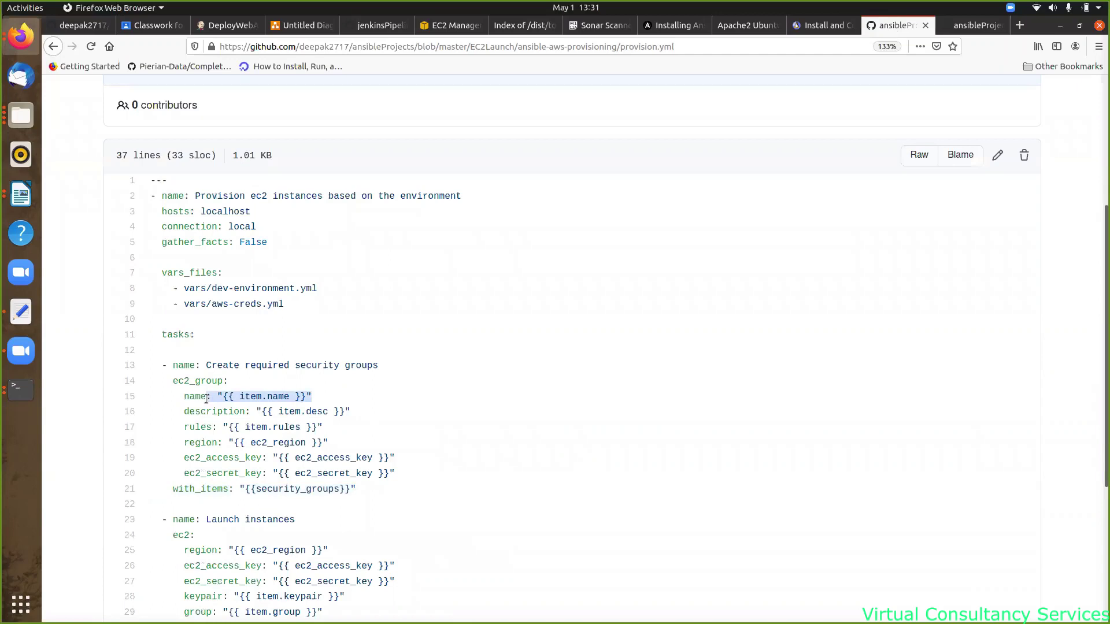
pyautogui.doubleClick(194, 397)
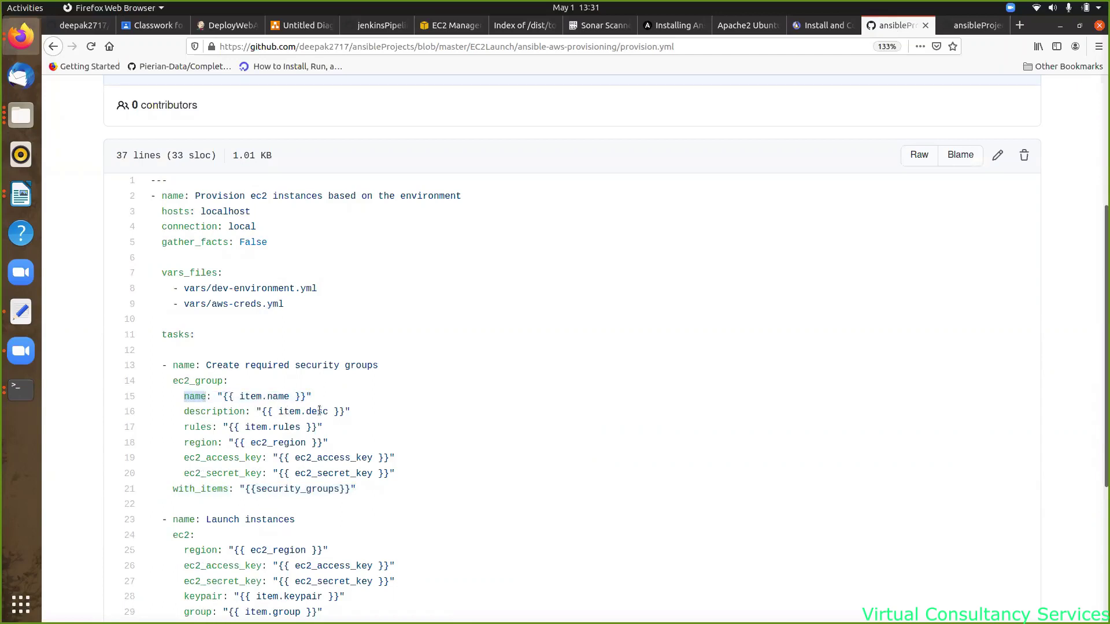
# - Compare the ssh group's description and port rules in dev-environment.yml with the description and rules parameters in provision.yml
pyautogui.click(974, 25)
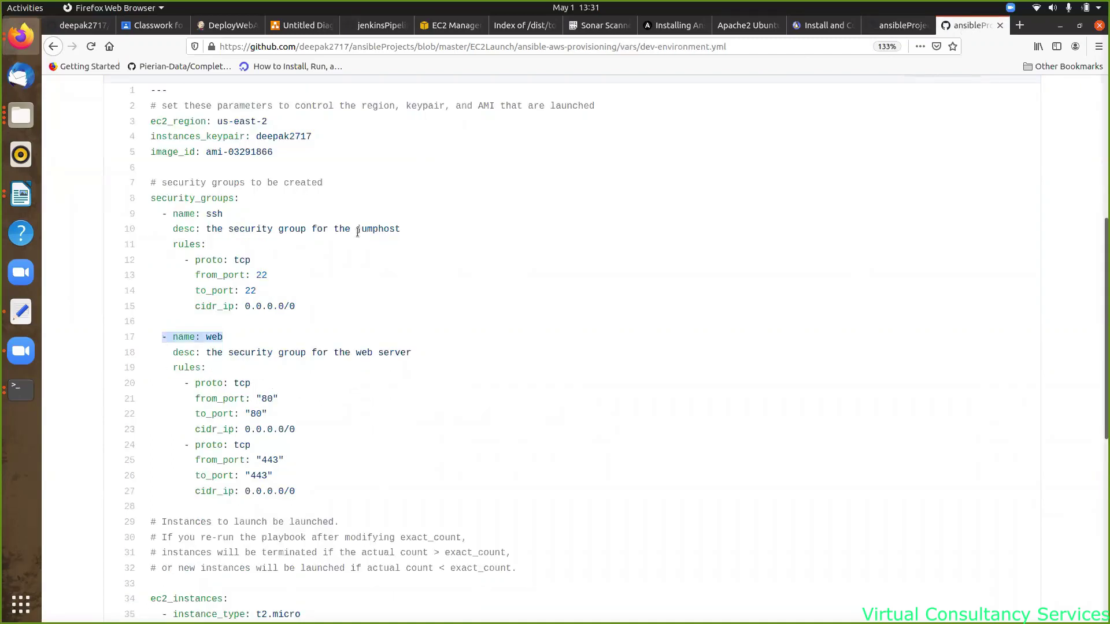
pyautogui.moveTo(395, 229); pyautogui.dragTo(212, 229)
pyautogui.click(893, 26)
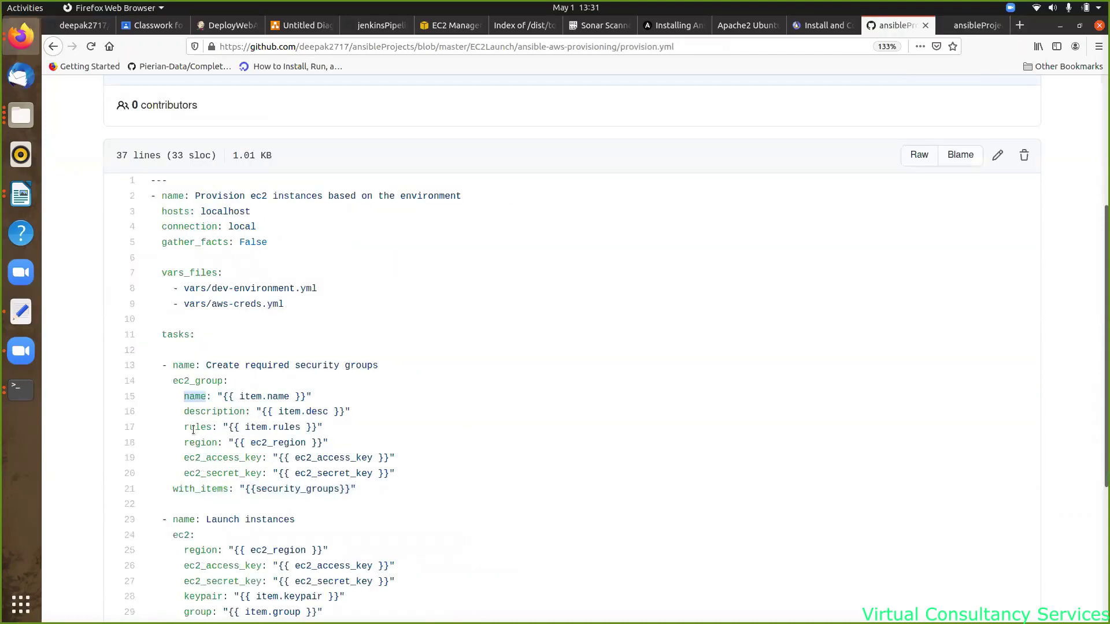
pyautogui.click(996, 26)
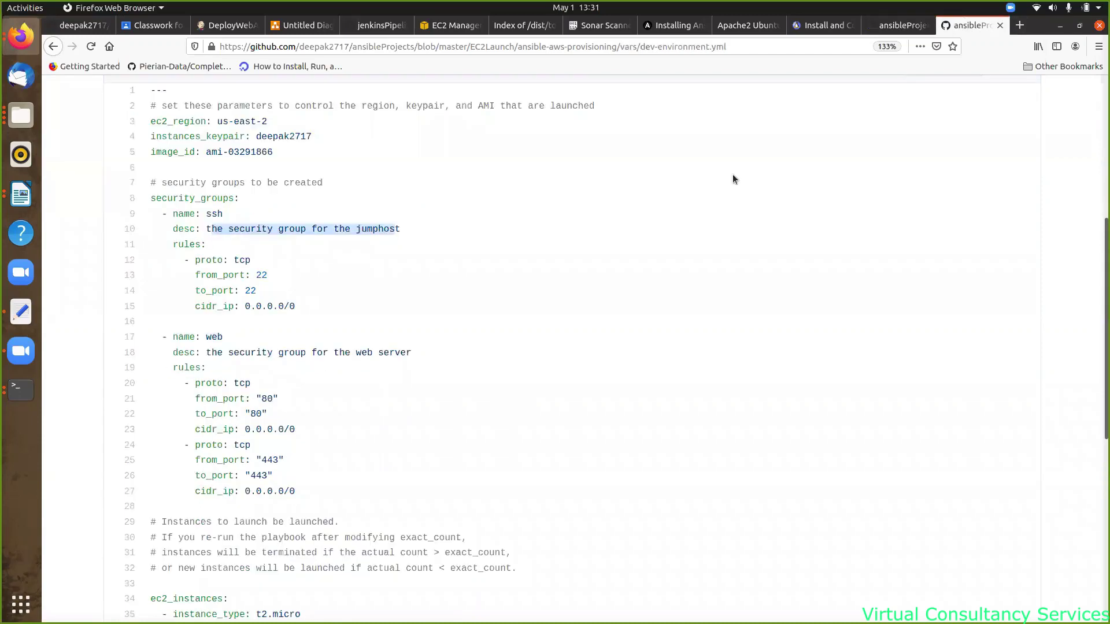
pyautogui.moveTo(292, 306); pyautogui.dragTo(181, 259)
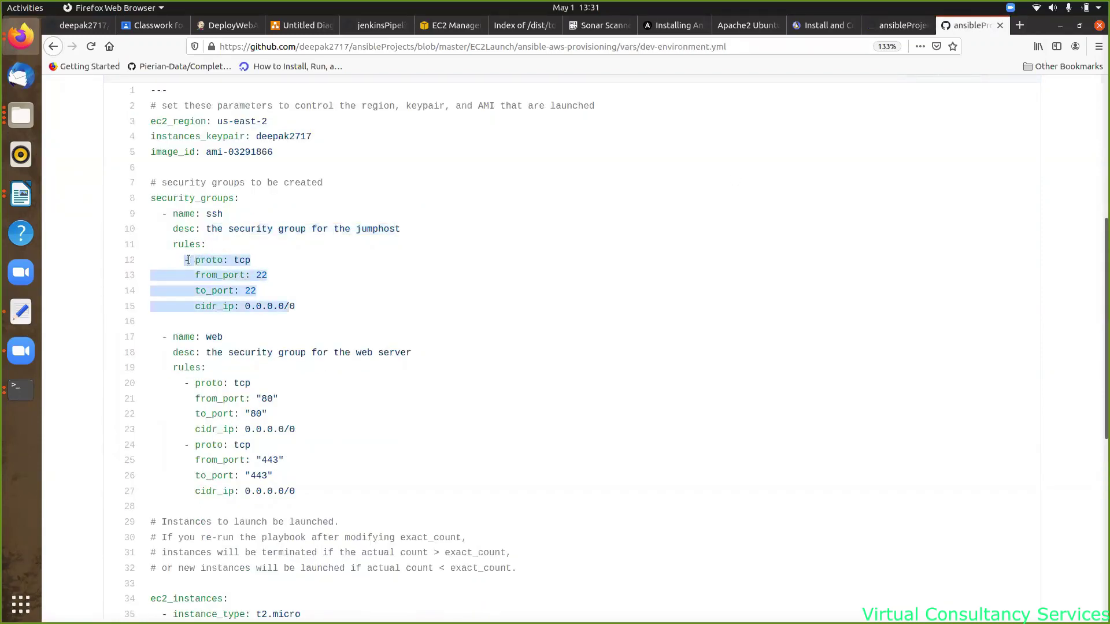
pyautogui.click(899, 26)
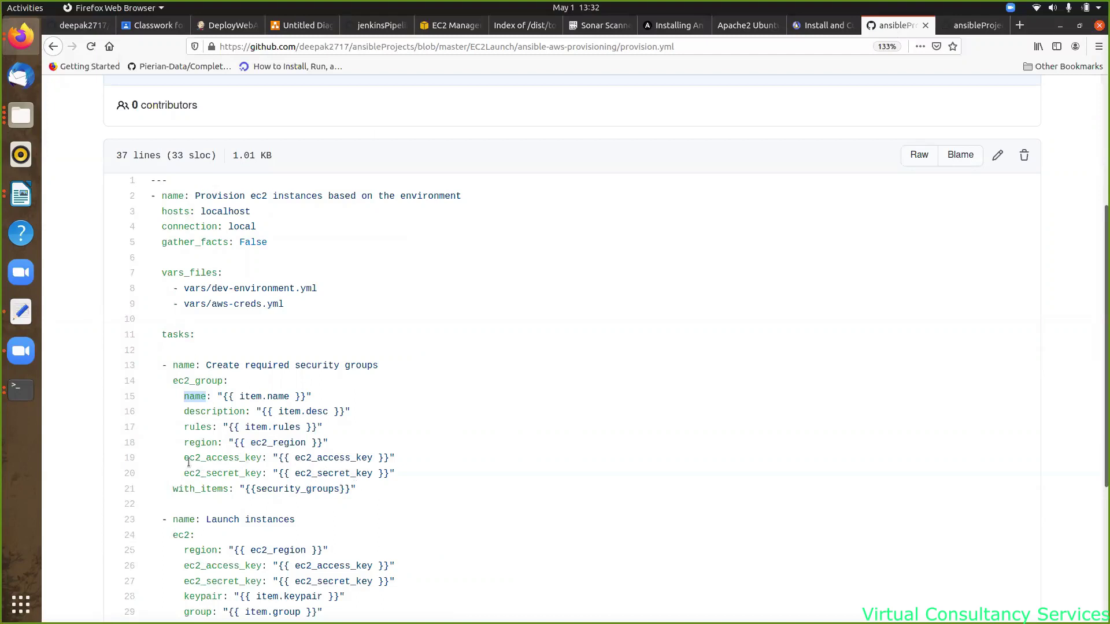
# - Review the full "Create required security groups" task and the "Launch instances" task in provision.yml
pyautogui.moveTo(398, 470); pyautogui.dragTo(186, 394)
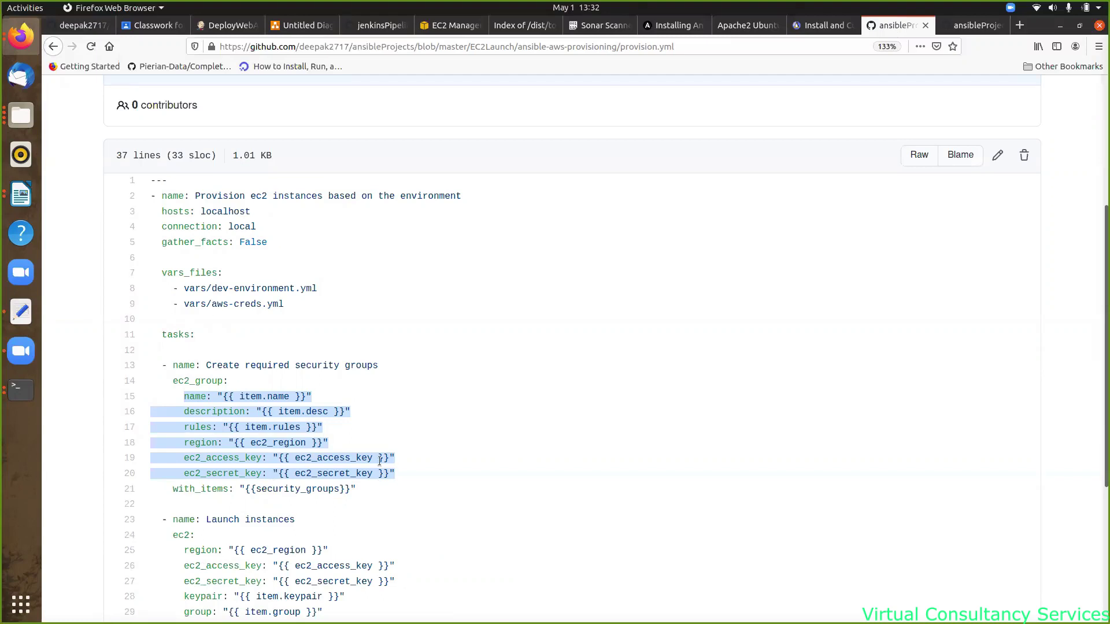
pyautogui.moveTo(372, 489); pyautogui.dragTo(151, 365)
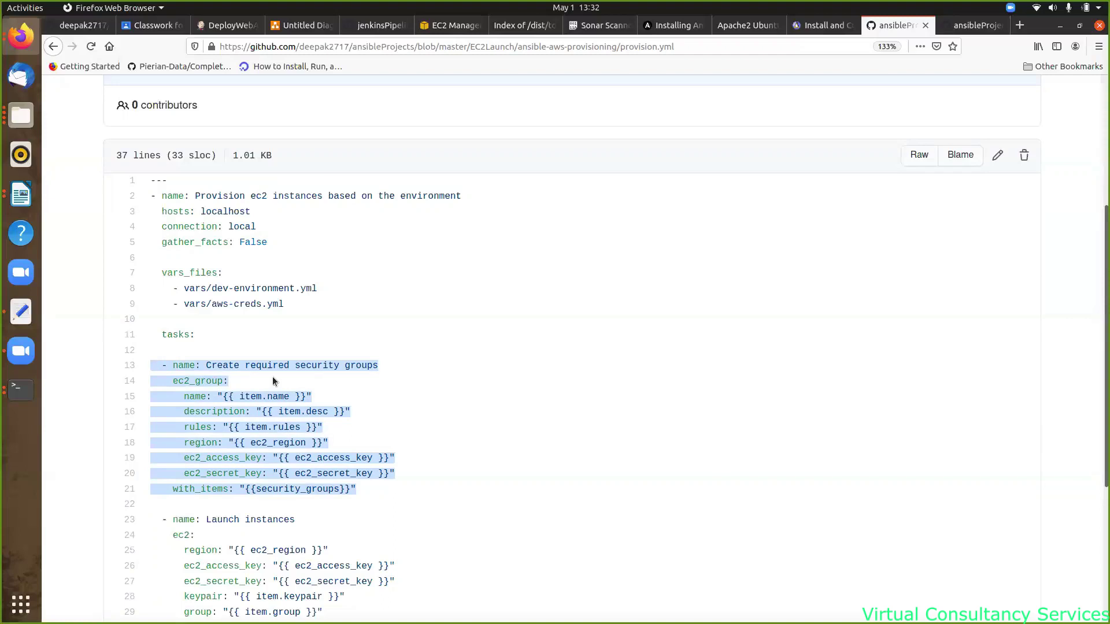
pyautogui.scroll(-4, 481, 453)
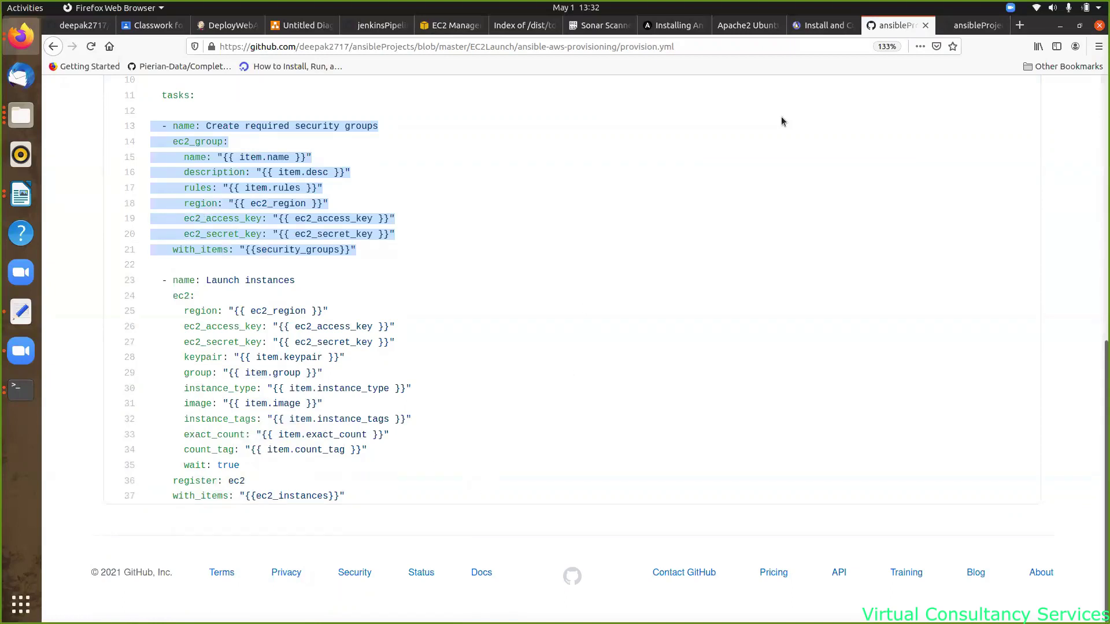
# - Go to the ansibleProjects repository's main page and bring up its HTTPS clone URL
pyautogui.scroll(8, 711, 124)
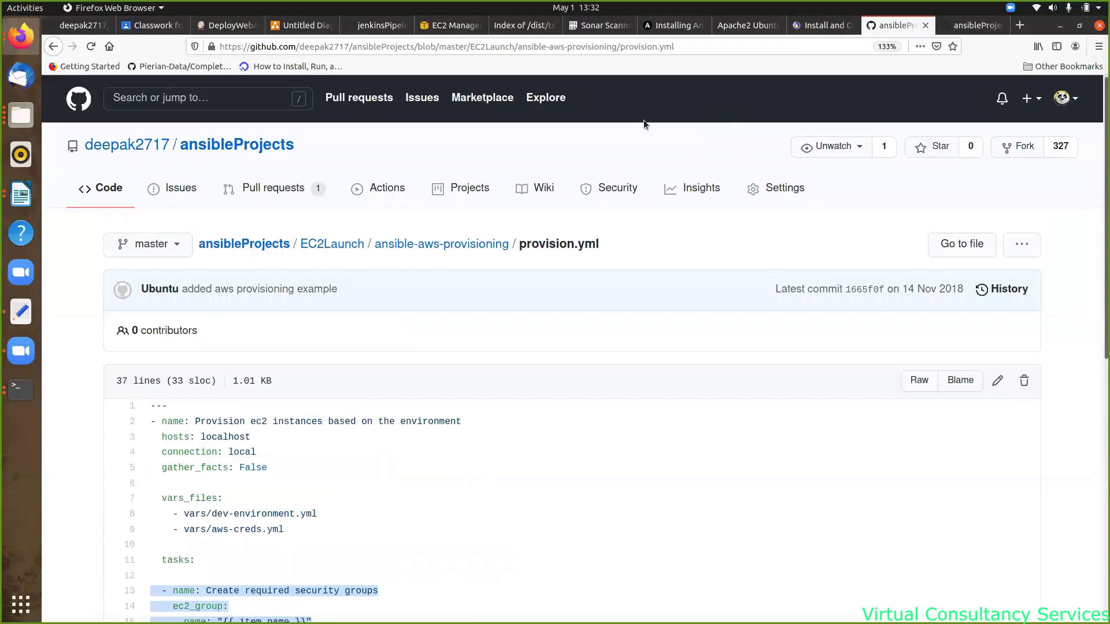
pyautogui.click(254, 147)
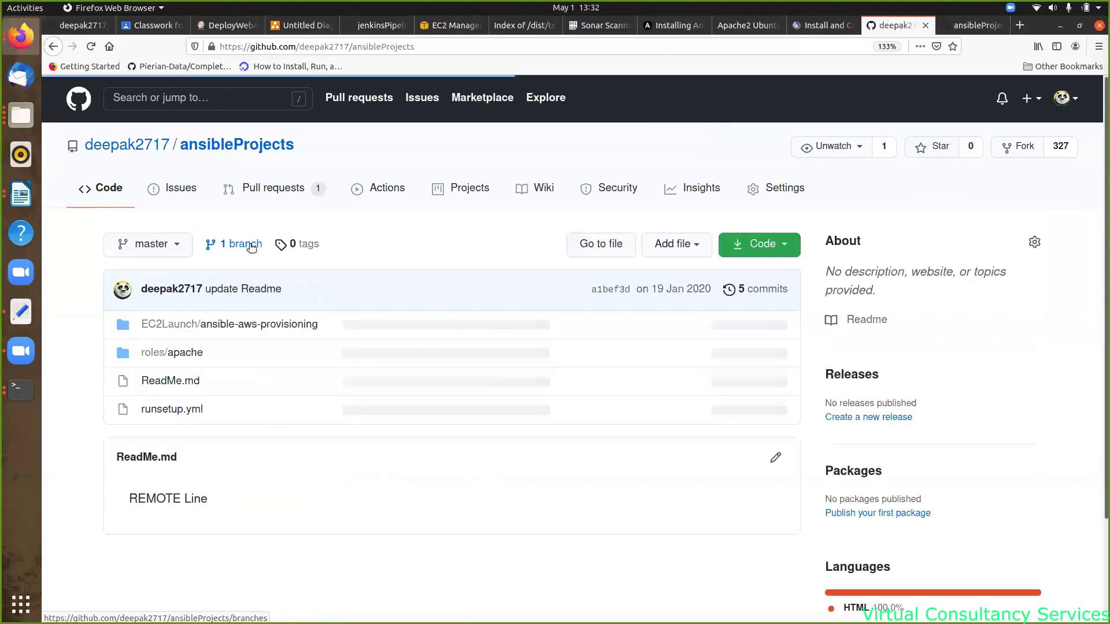
pyautogui.click(782, 257)
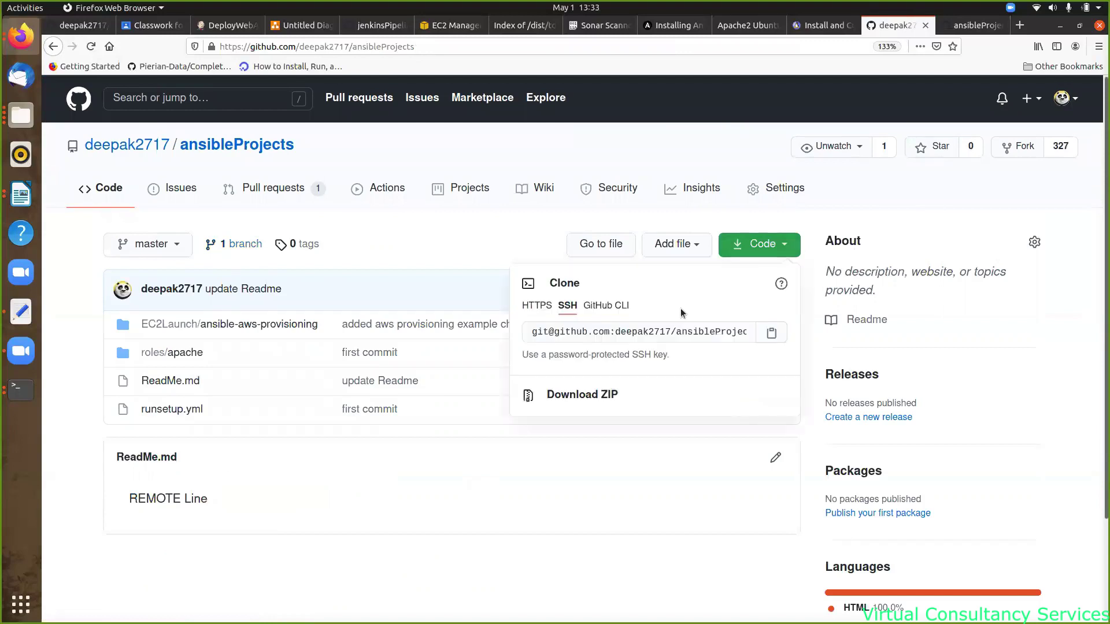
pyautogui.click(539, 306)
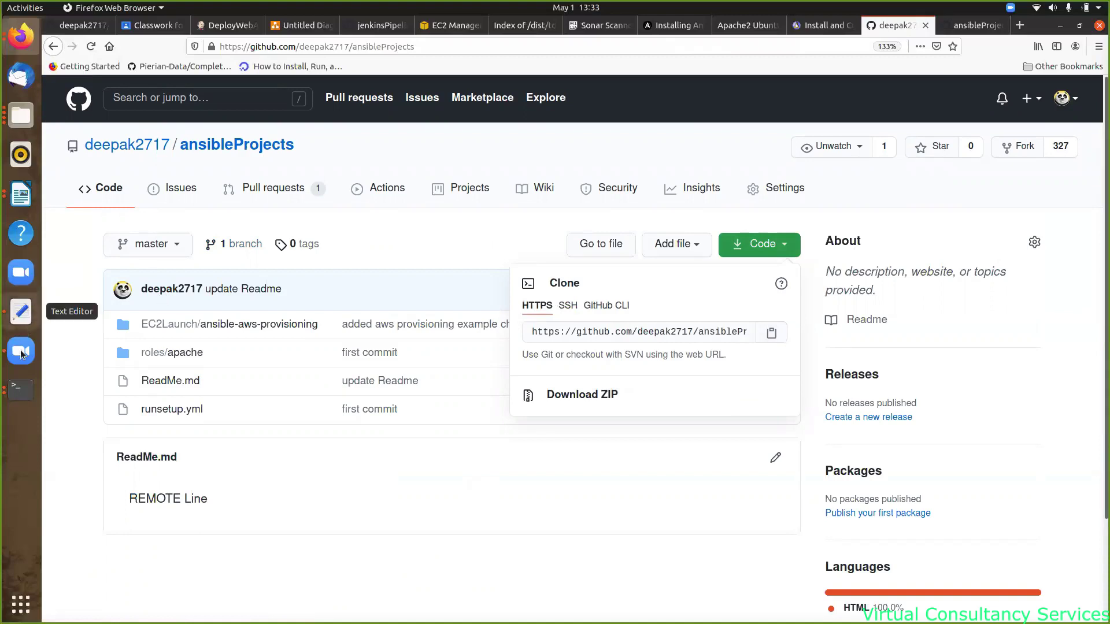
# - Switch to the terminal, move up from AnsiblePlaybook to the home directory, and list its contents with ls -ltr
pyautogui.click(21, 390)
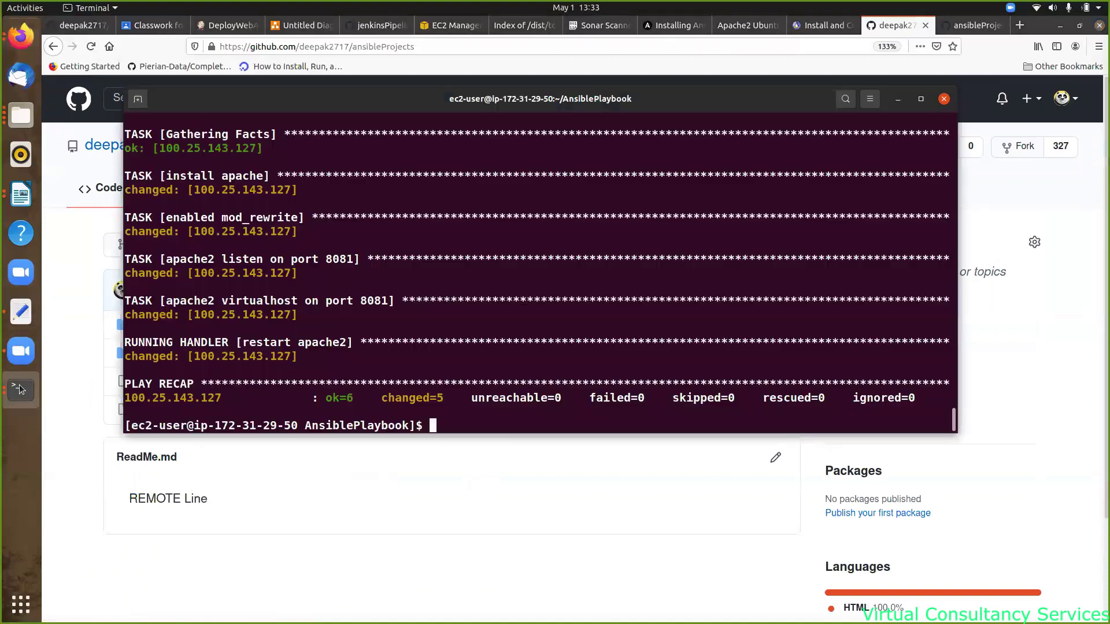
pyautogui.write('pwd')
pyautogui.press('Return')
pyautogui.write('cd ..')
pyautogui.press('Return')
pyautogui.write('p')
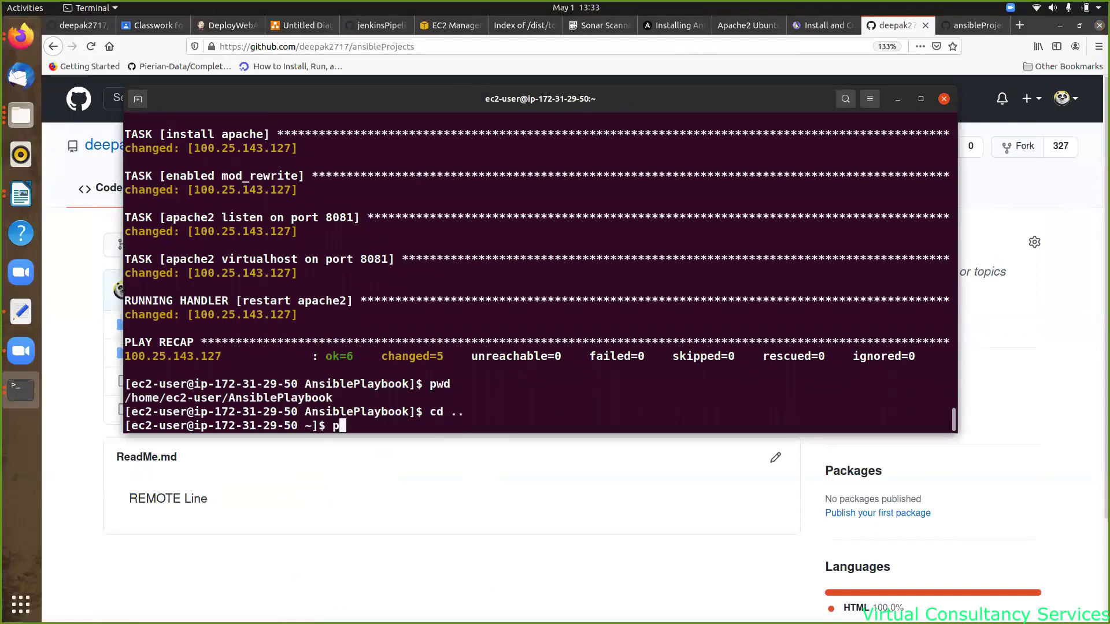
pyautogui.write('wd')
pyautogui.press('Return')
pyautogui.write('ls -l')
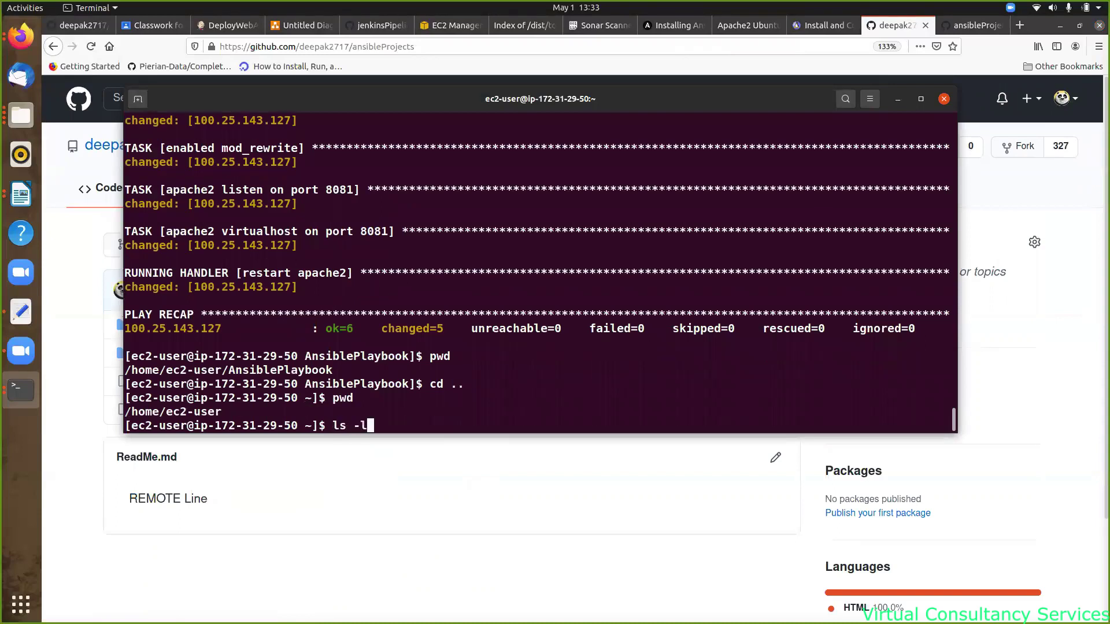
pyautogui.write('tr')
pyautogui.press('Return')
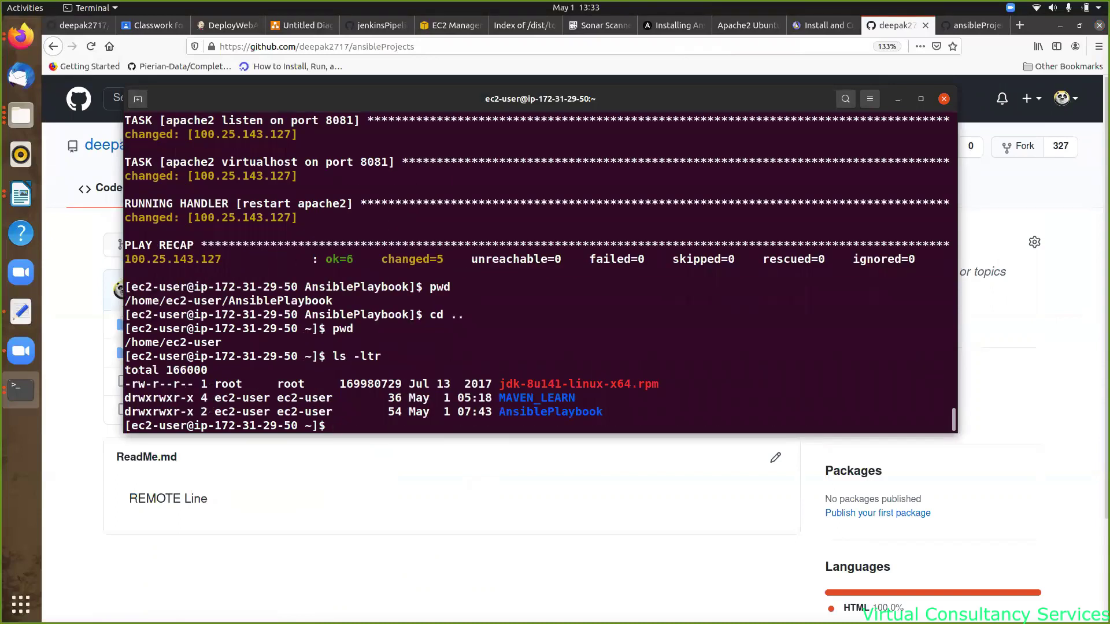
# - Try to clone the ansibleProjects repository into the home directory using its copied HTTPS URL
pyautogui.write('git clone')
pyautogui.rightClick(412, 419)
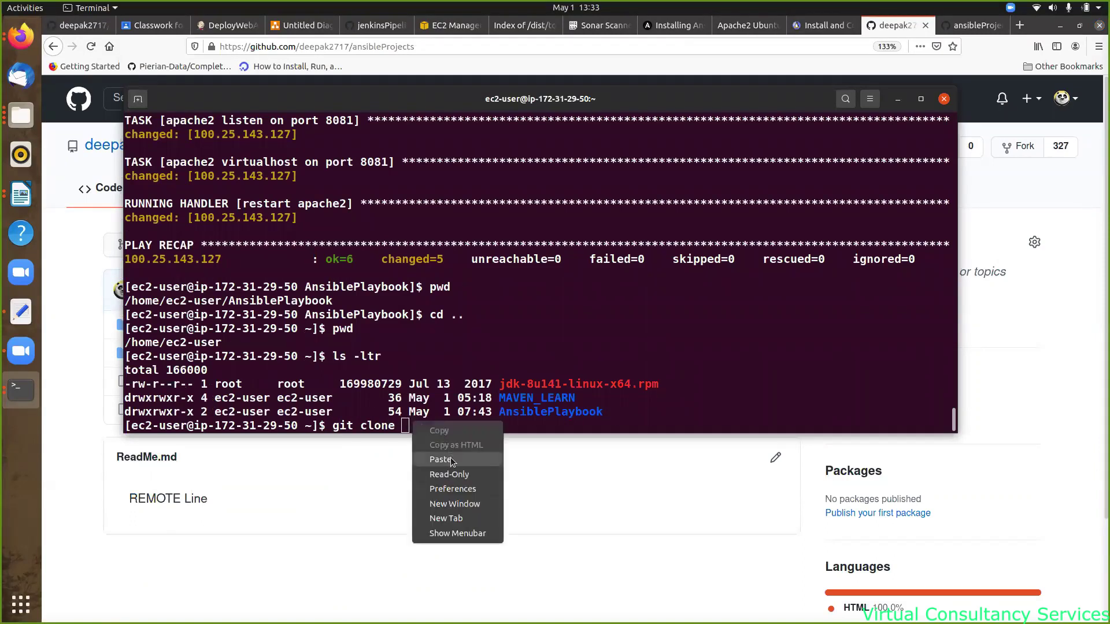
pyautogui.click(450, 457)
pyautogui.press('Return')
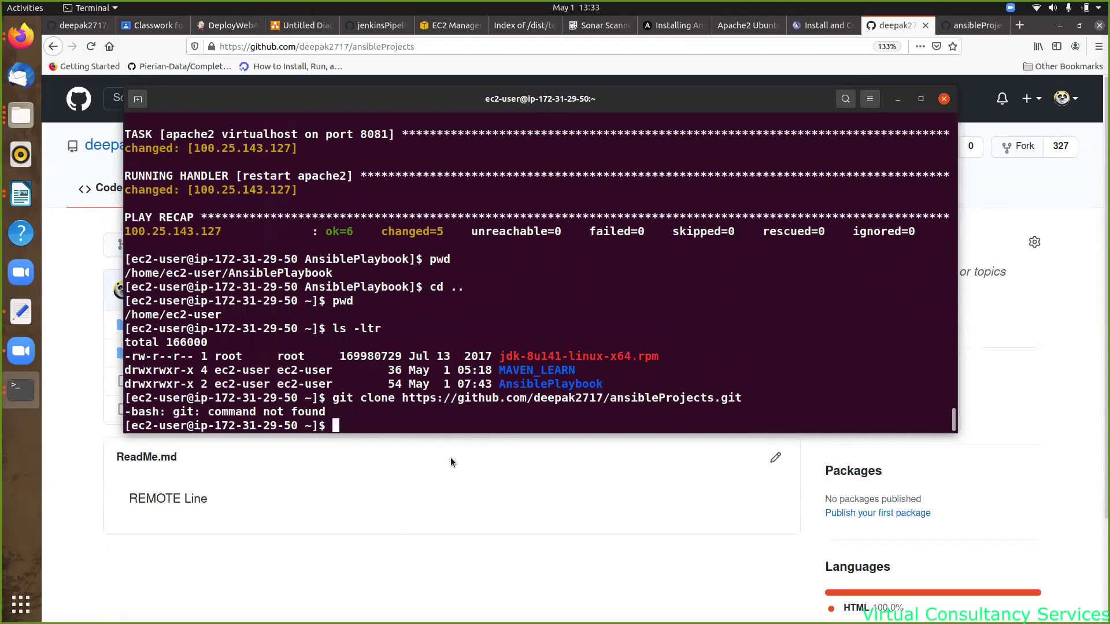
# - Install the git-core package with sudo yum and accept the installation
pyautogui.write('sudo yum install ')
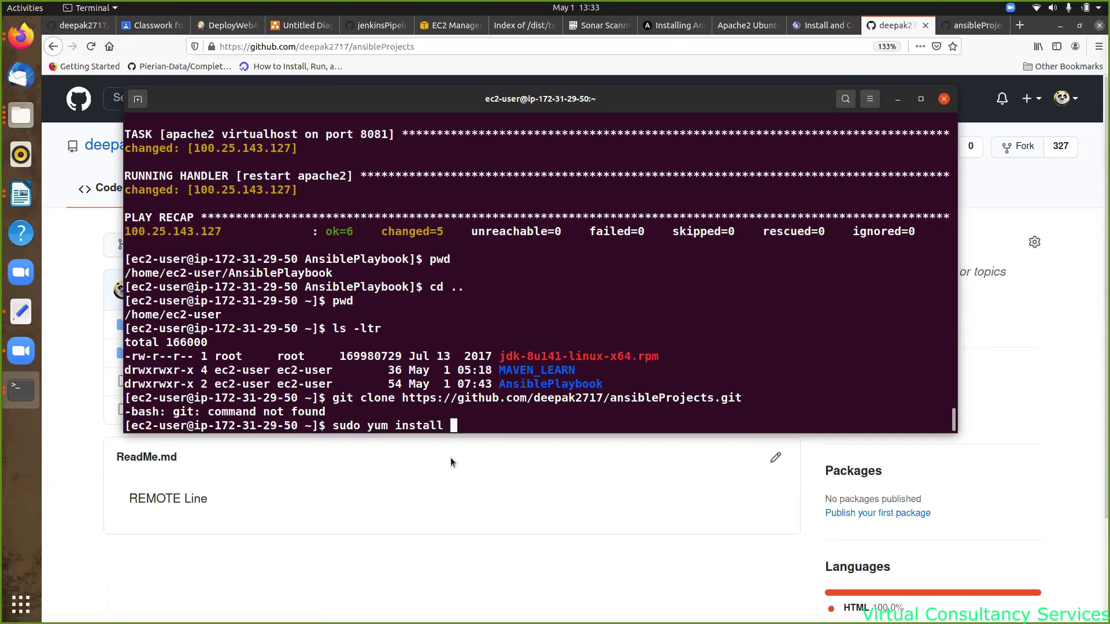
pyautogui.write('git-core')
pyautogui.press('Return')
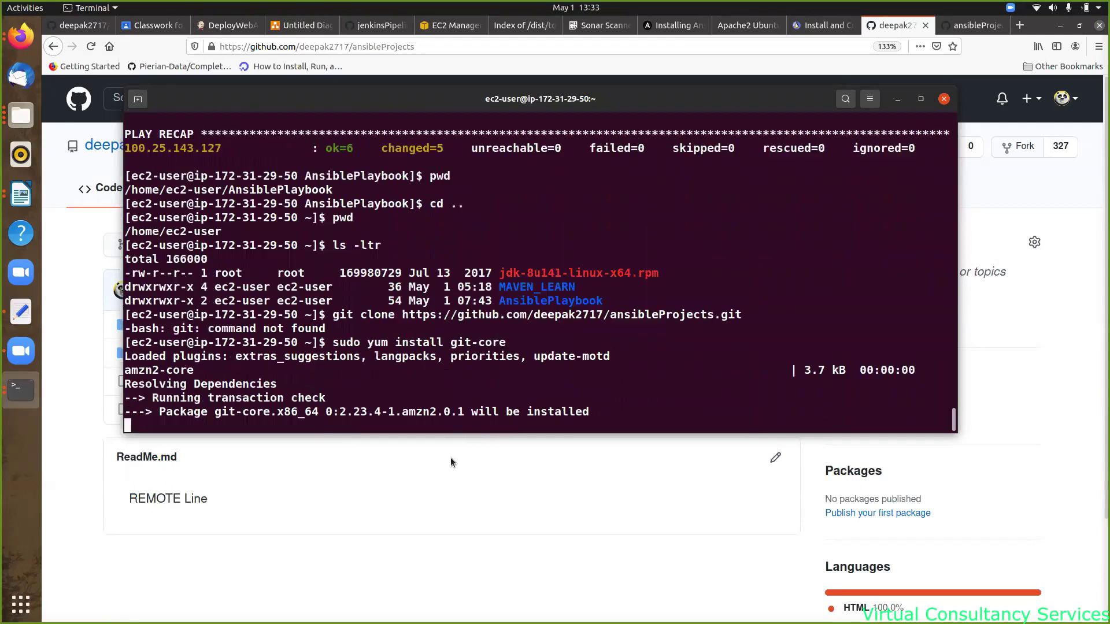
pyautogui.write('y')
pyautogui.press('Return')
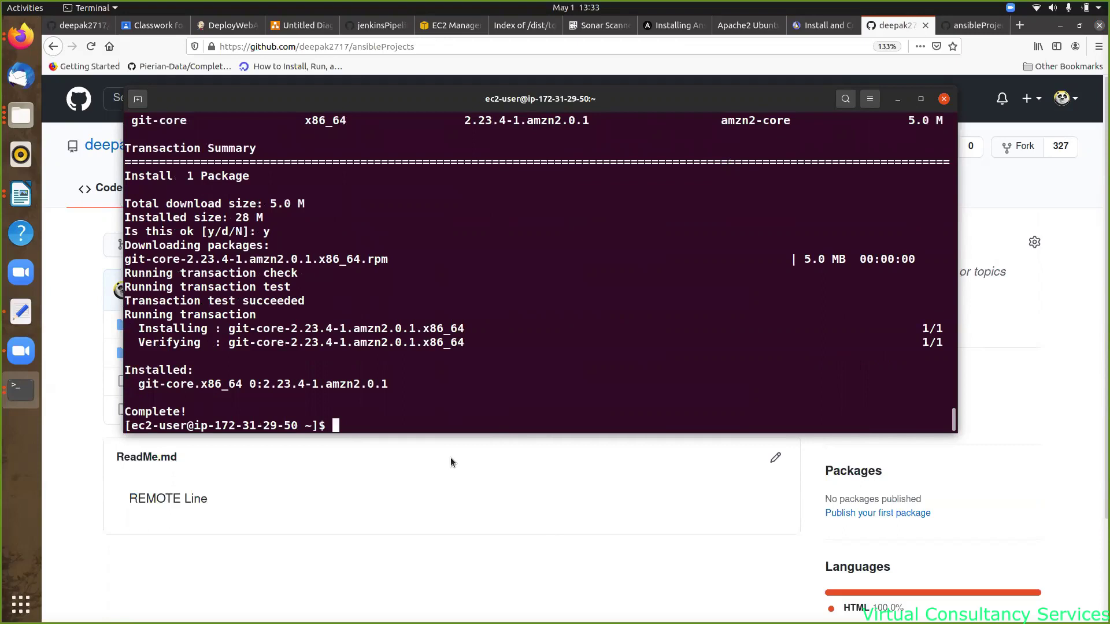
# - Clone the ansibleProjects repository over HTTPS and list the home directory's contents with ls -ltr
pyautogui.write('git clone https://github.com/deepak2717/ansibleProjects.git')
pyautogui.press('Return')
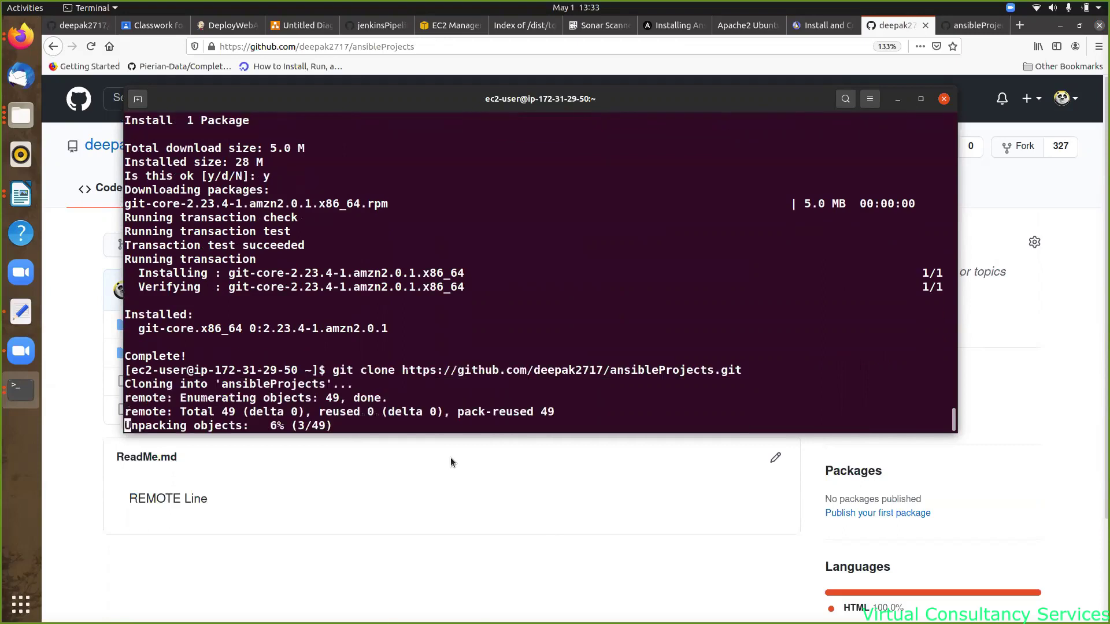
pyautogui.write('ls -ltr')
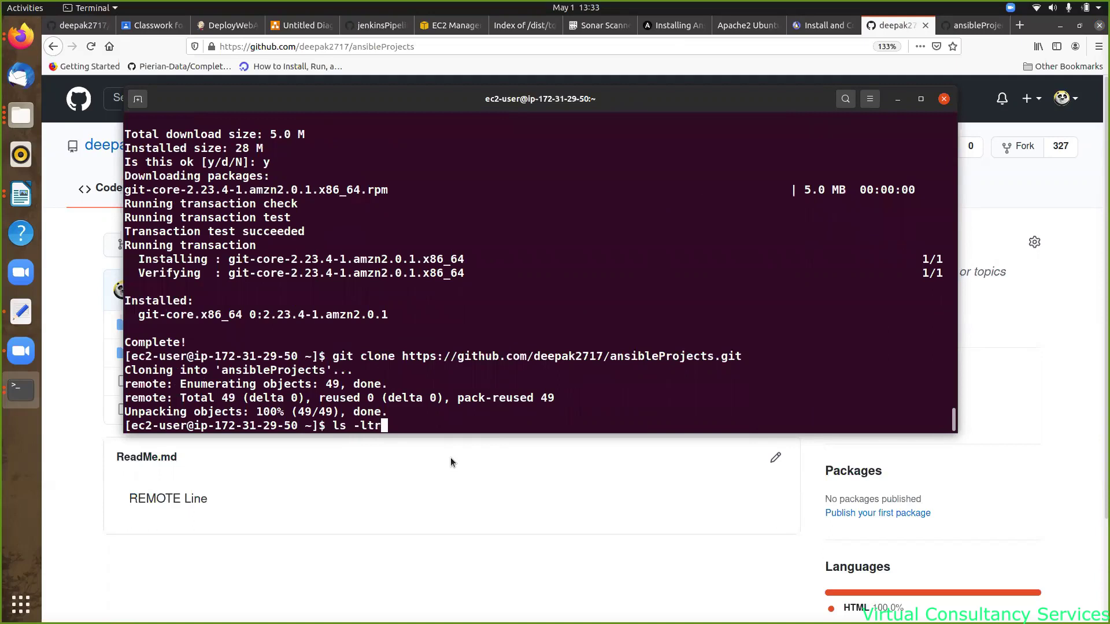
pyautogui.press('Return')
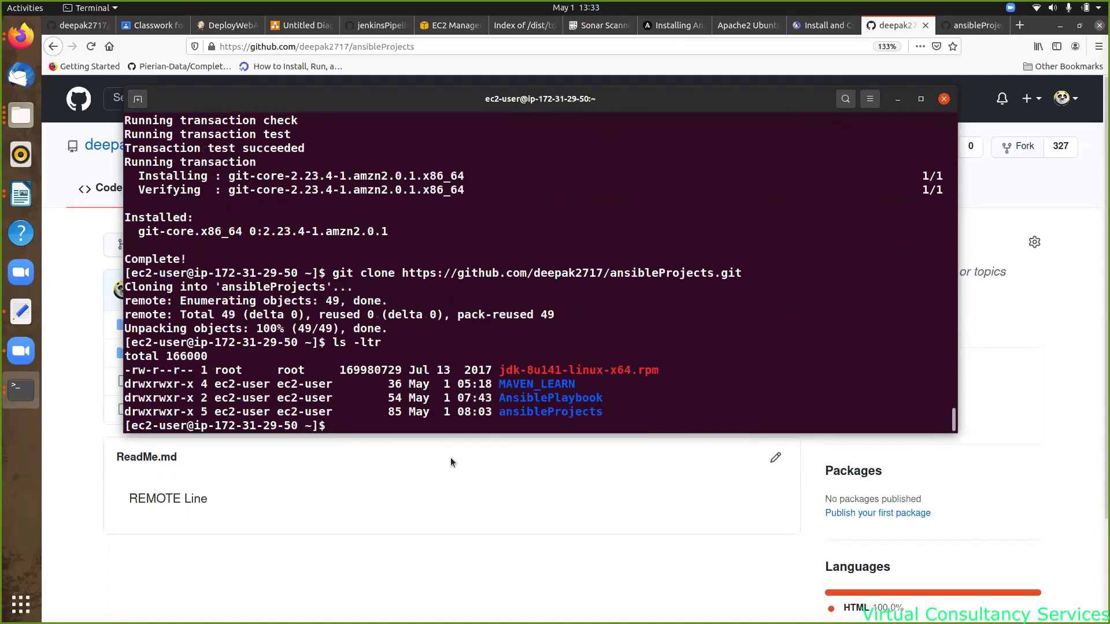
# - Change to the ansibleProjects/EC2Launch/ansible-aws-provisioning directory and list its contents with ls -ltr
pyautogui.write('cd a')
pyautogui.press('Tab')
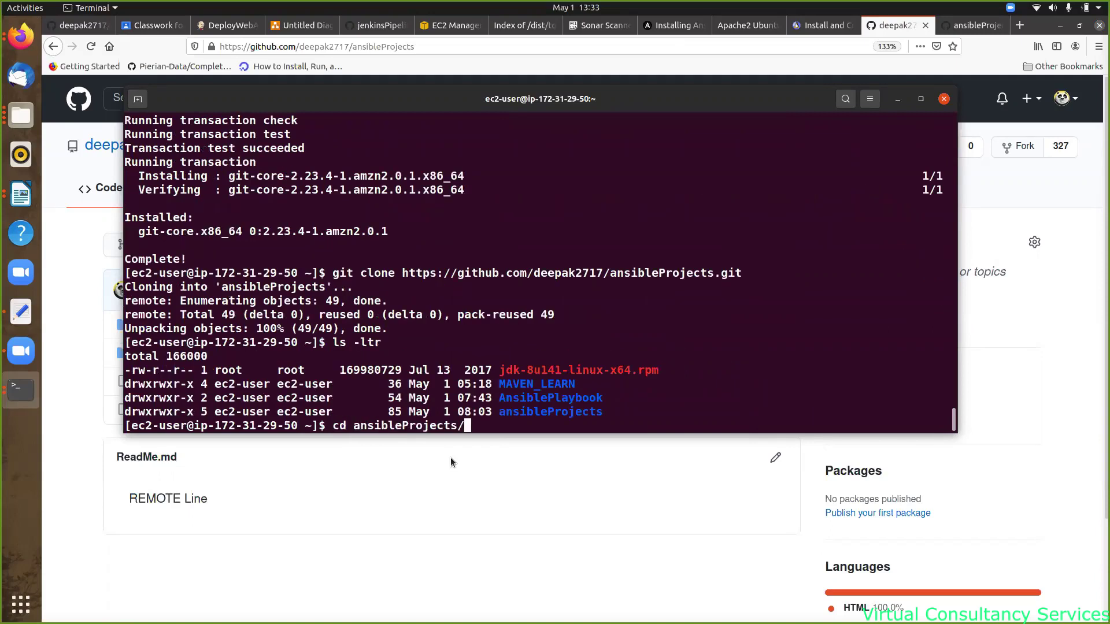
pyautogui.press('Tab')
pyautogui.press('Tab')
pyautogui.write('E')
pyautogui.press('Tab')
pyautogui.press('Tab')
pyautogui.press('Tab')
pyautogui.press('BackSpace')
pyautogui.press('BackSpace')
pyautogui.press('BackSpace')
pyautogui.press('BackSpace')
pyautogui.press('BackSpace')
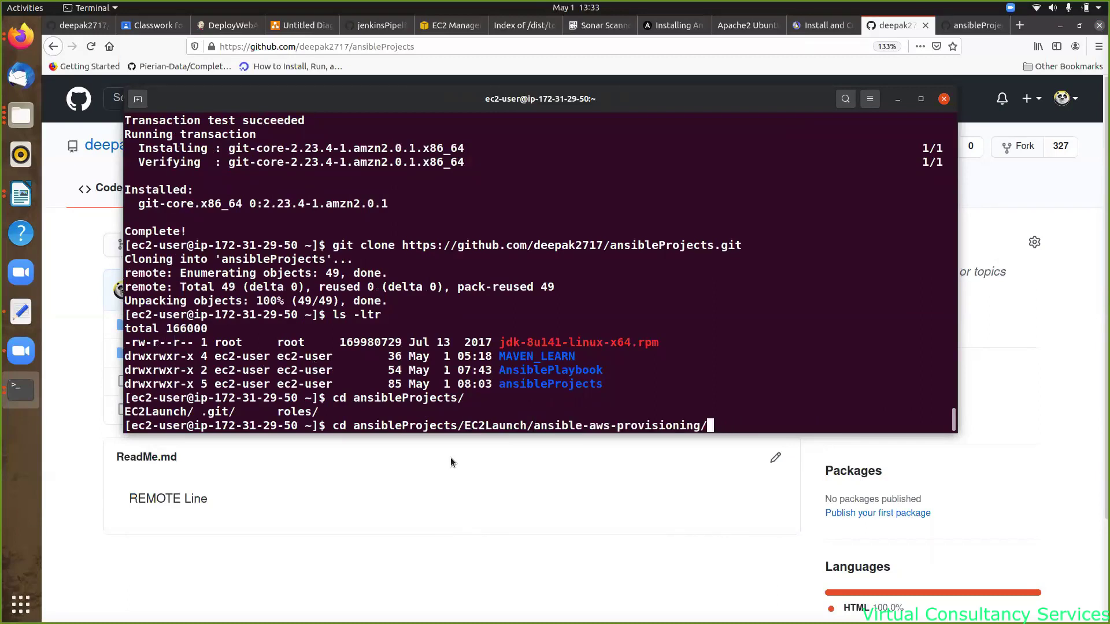
pyautogui.press('Return')
pyautogui.write('ls -lt')
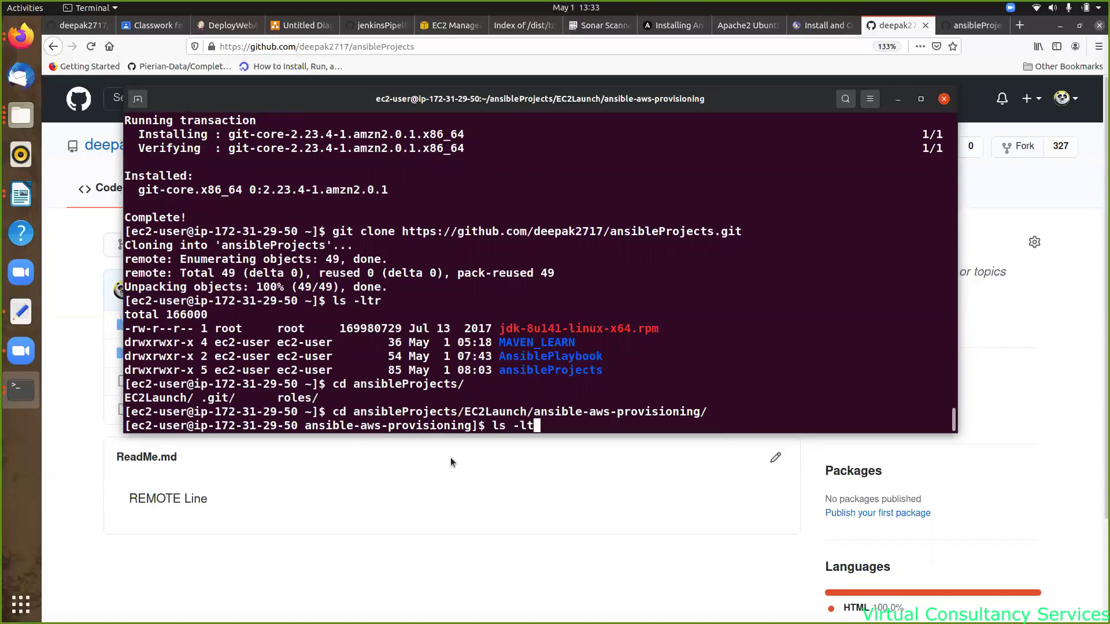
pyautogui.write('r')
pyautogui.press('Return')
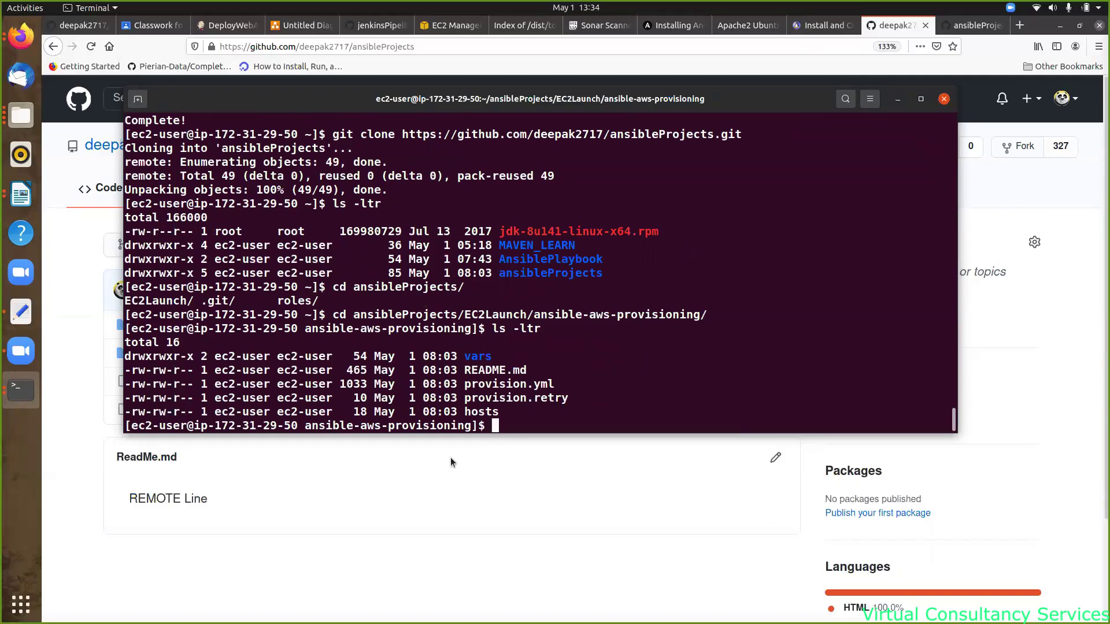
# - Move into the vars directory inside ansible-aws-provisioning
pyautogui.write('cd va')
pyautogui.press('Tab')
pyautogui.press('Return')
# - Switch to the AWS console in the browser and open the list of IAM users
pyautogui.click(451, 25)
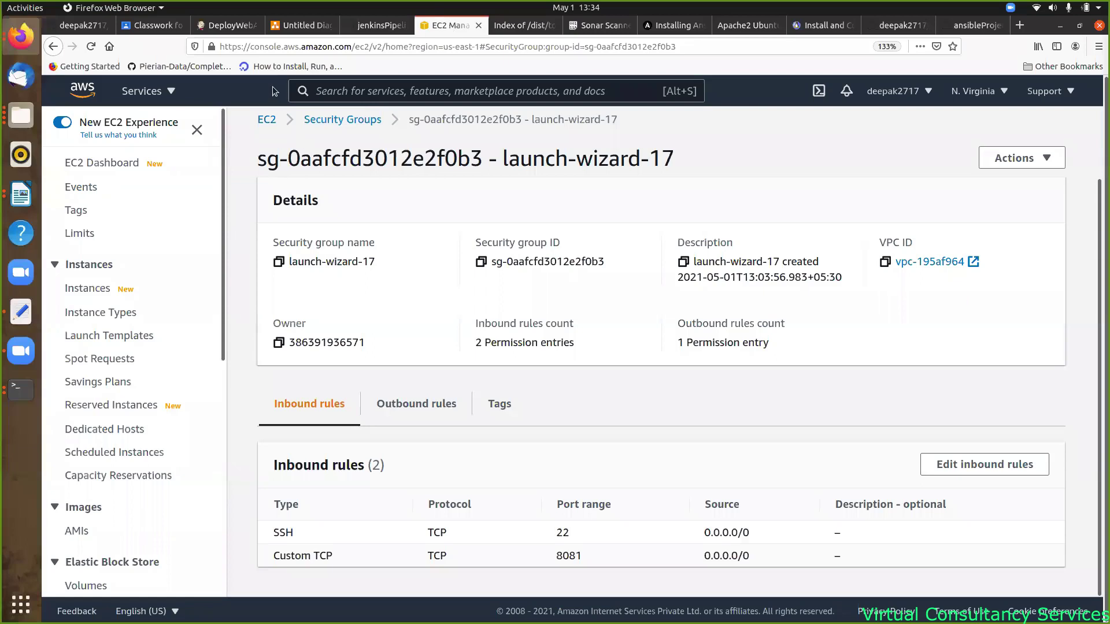
pyautogui.click(167, 97)
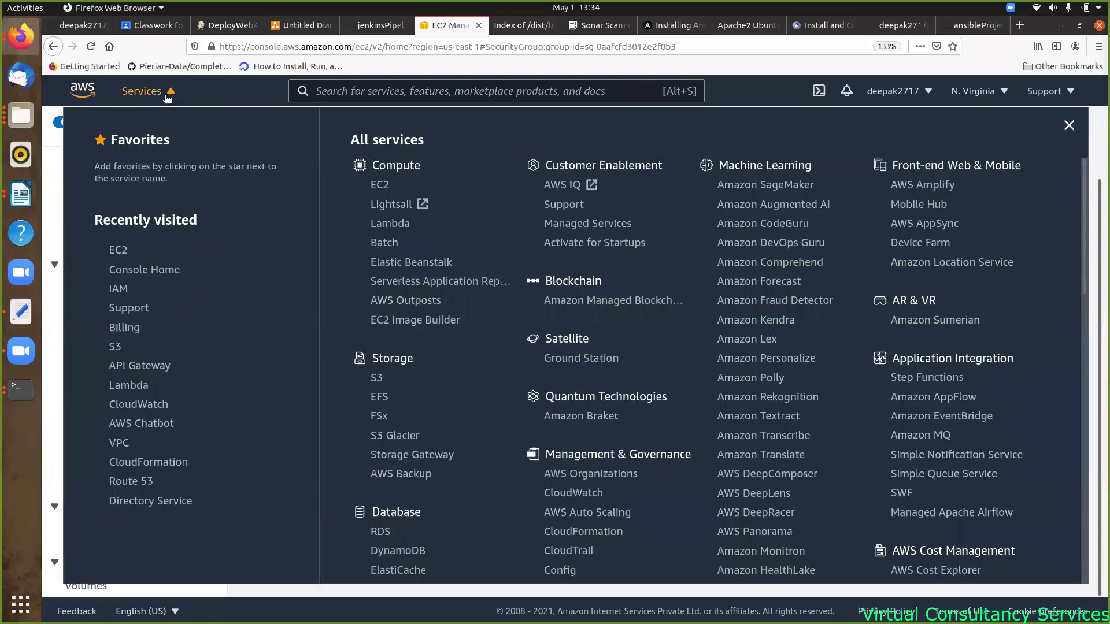
pyautogui.click(123, 289)
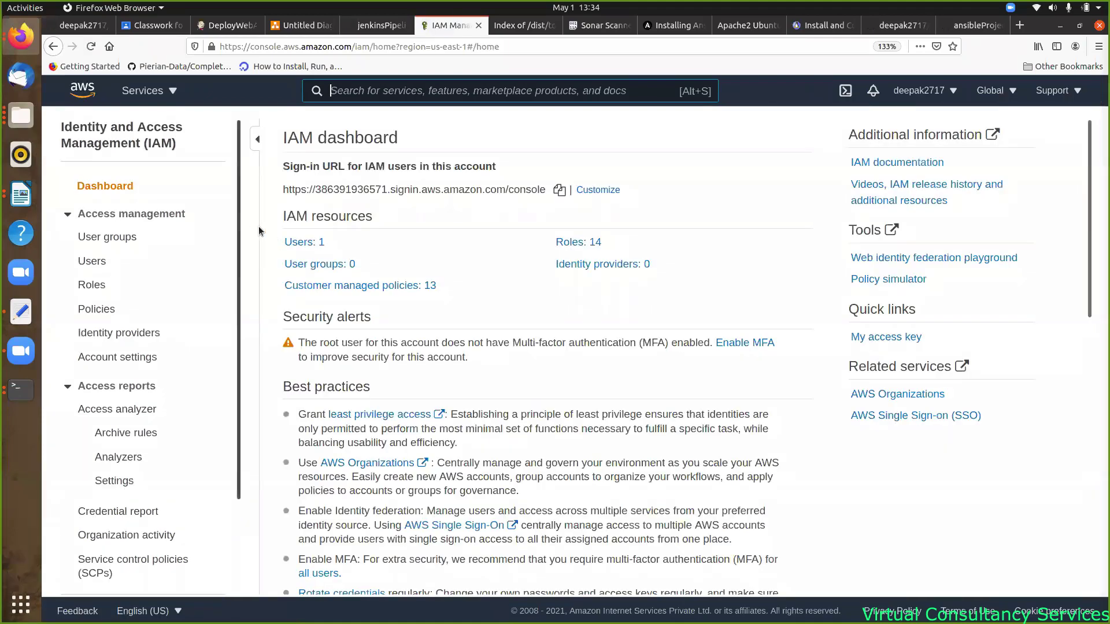
pyautogui.click(309, 249)
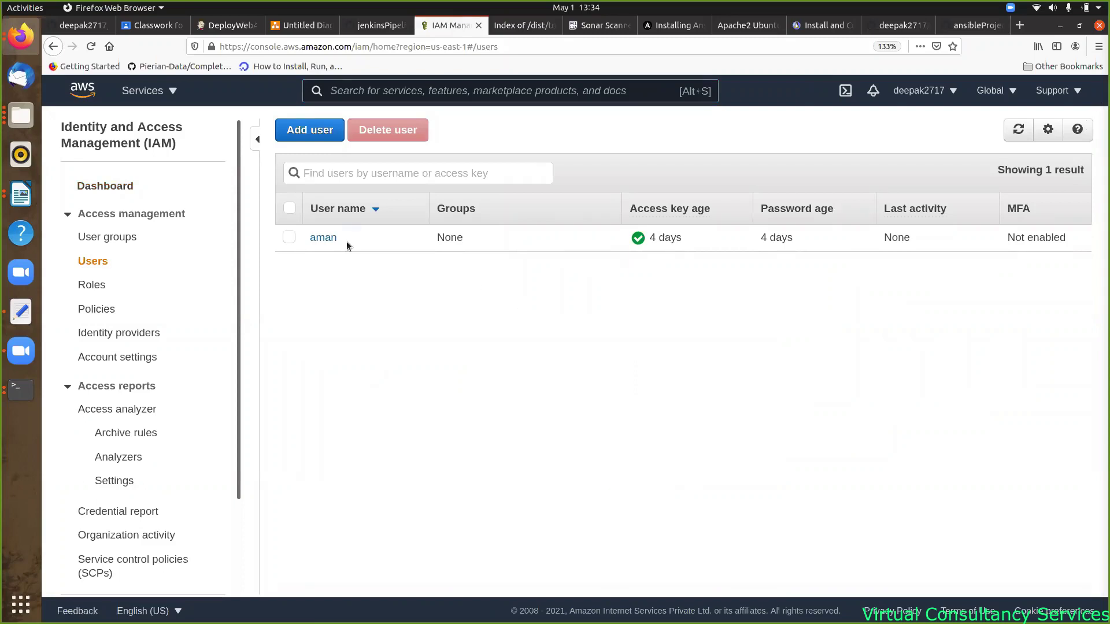
# - Delete the only existing IAM user and confirm the deletion
pyautogui.click(289, 237)
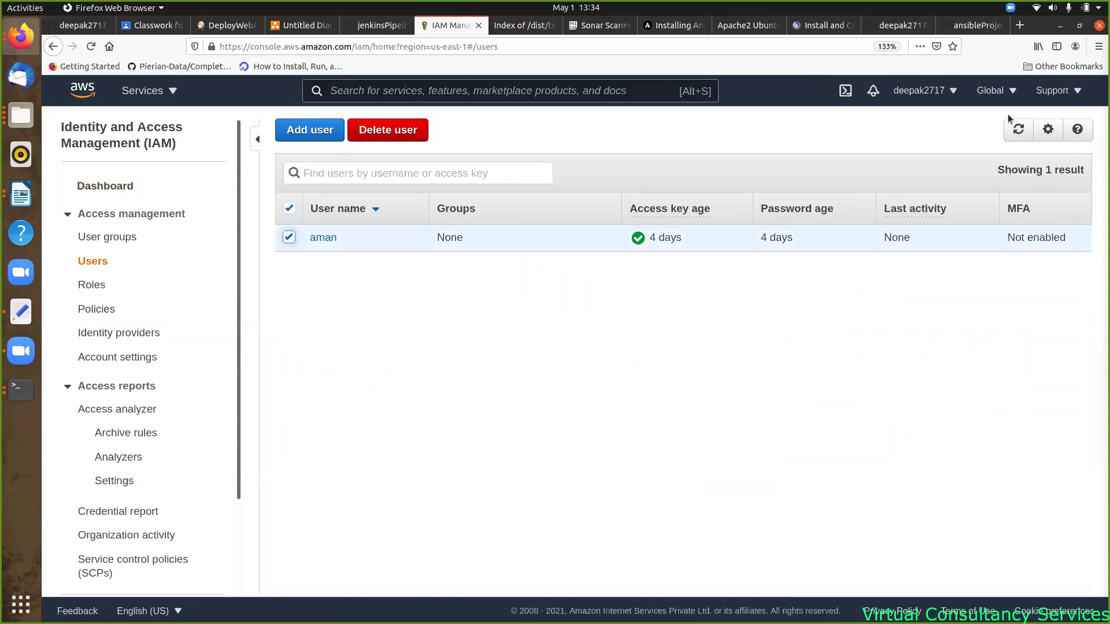
pyautogui.click(392, 140)
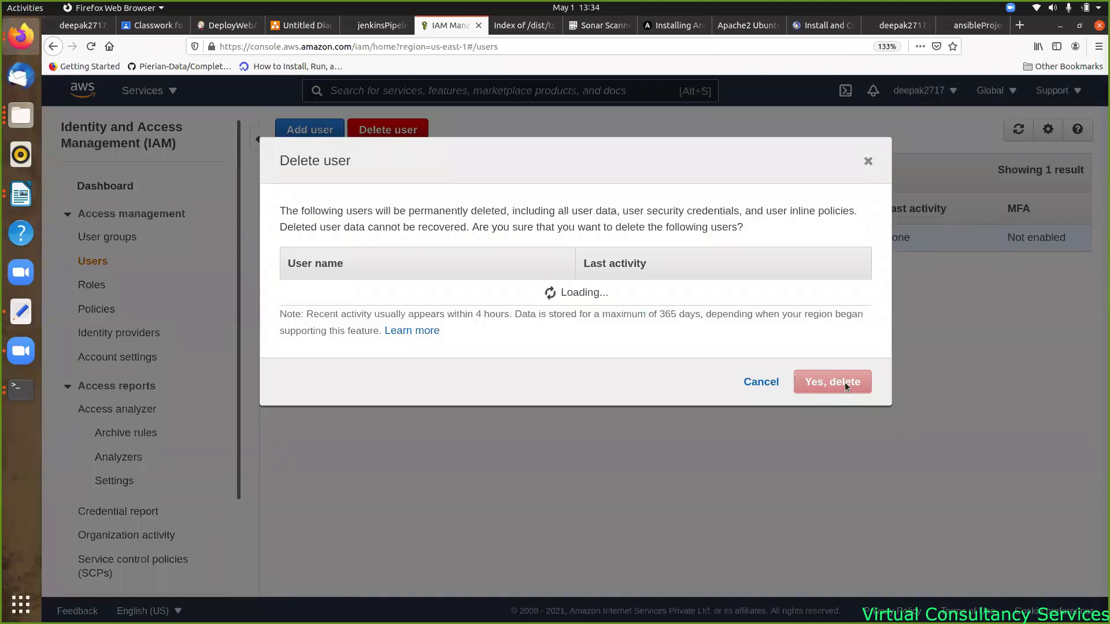
pyautogui.click(846, 386)
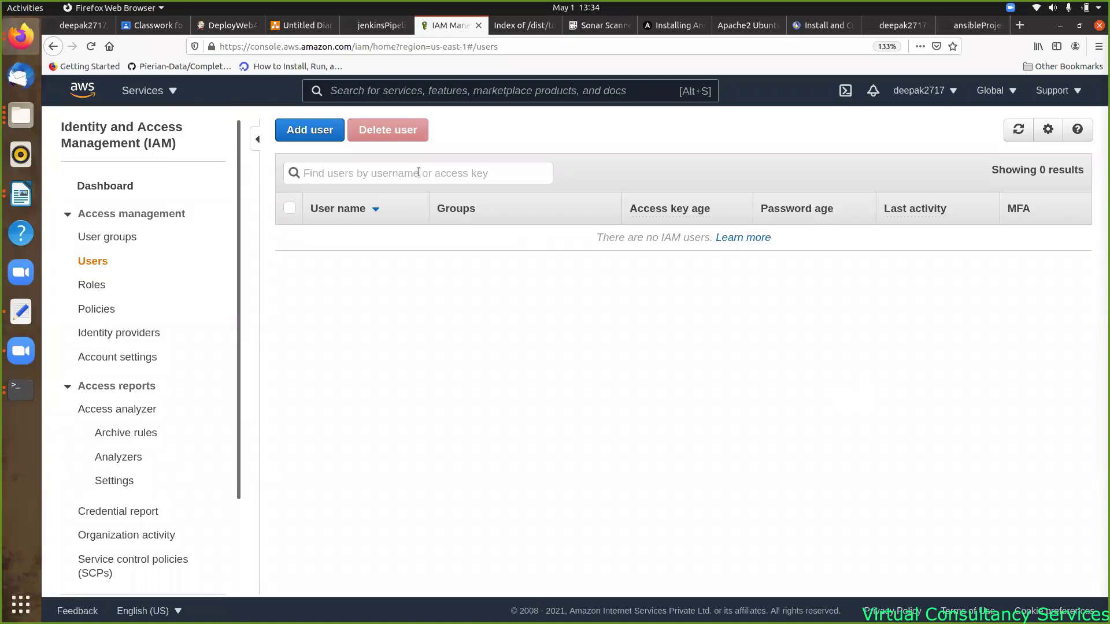
# - Start adding an IAM user named ansible with programmatic access and proceed to the permissions stage
pyautogui.click(322, 134)
pyautogui.click(420, 241)
pyautogui.write('ansible')
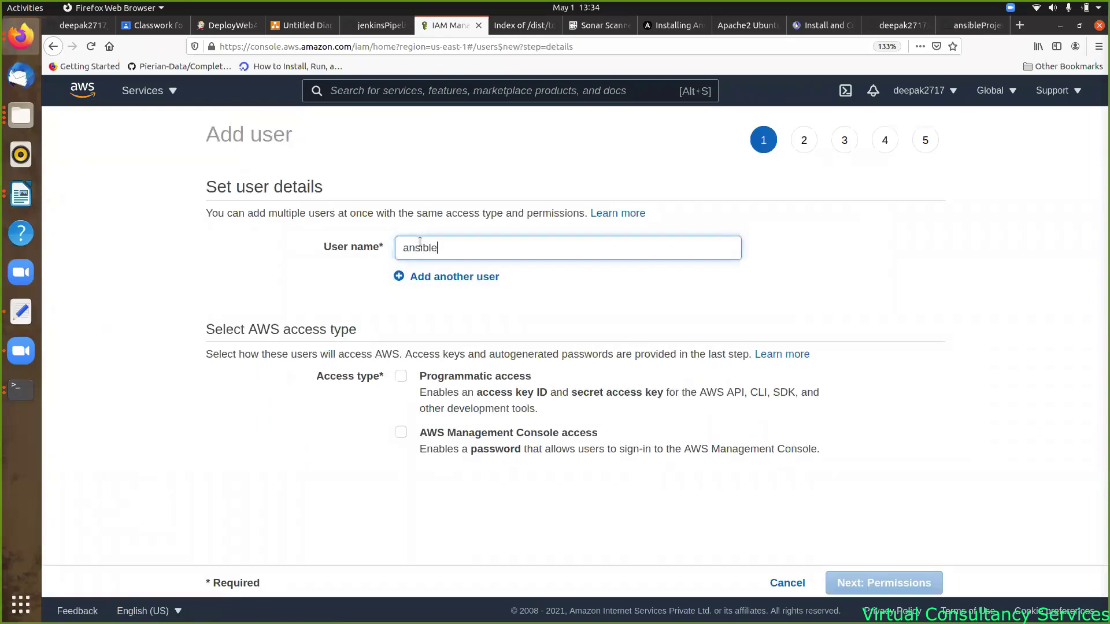
pyautogui.click(407, 377)
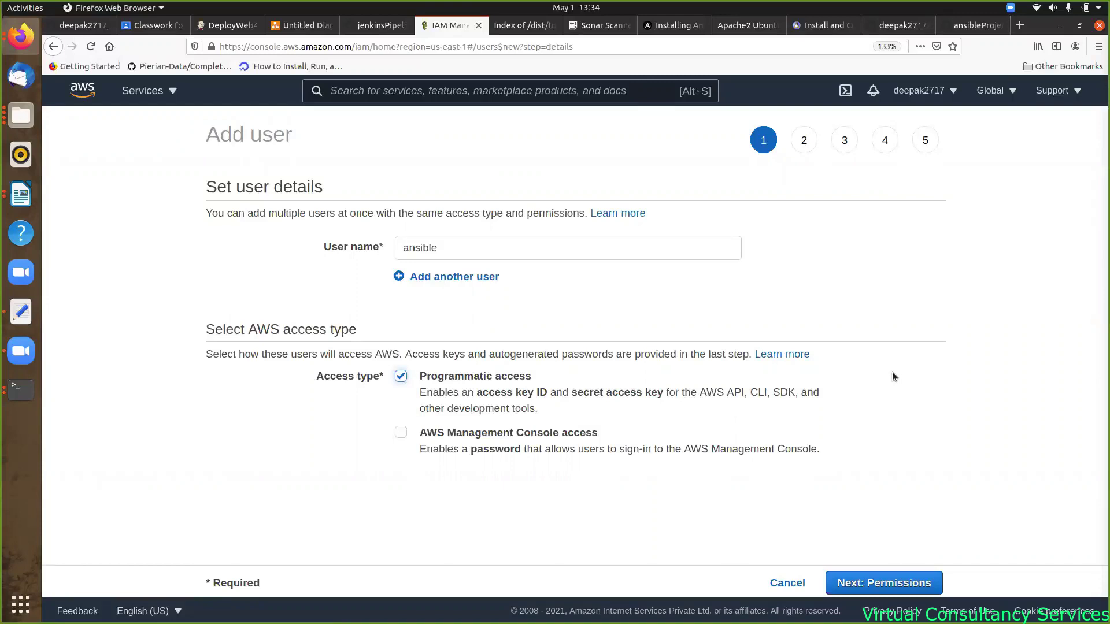
pyautogui.click(874, 584)
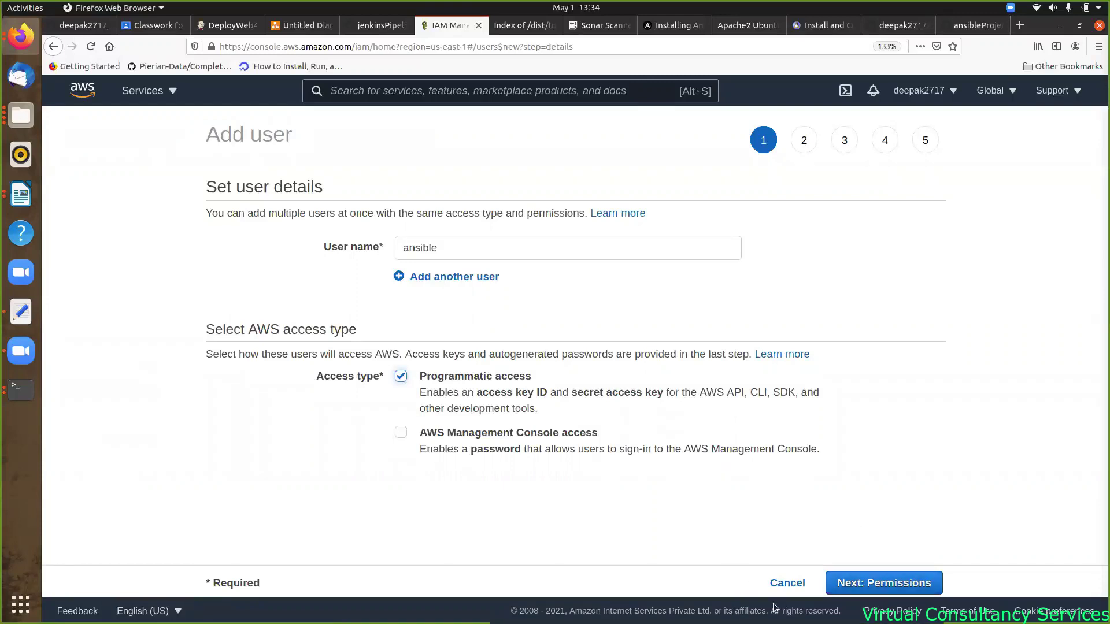
pyautogui.click(857, 584)
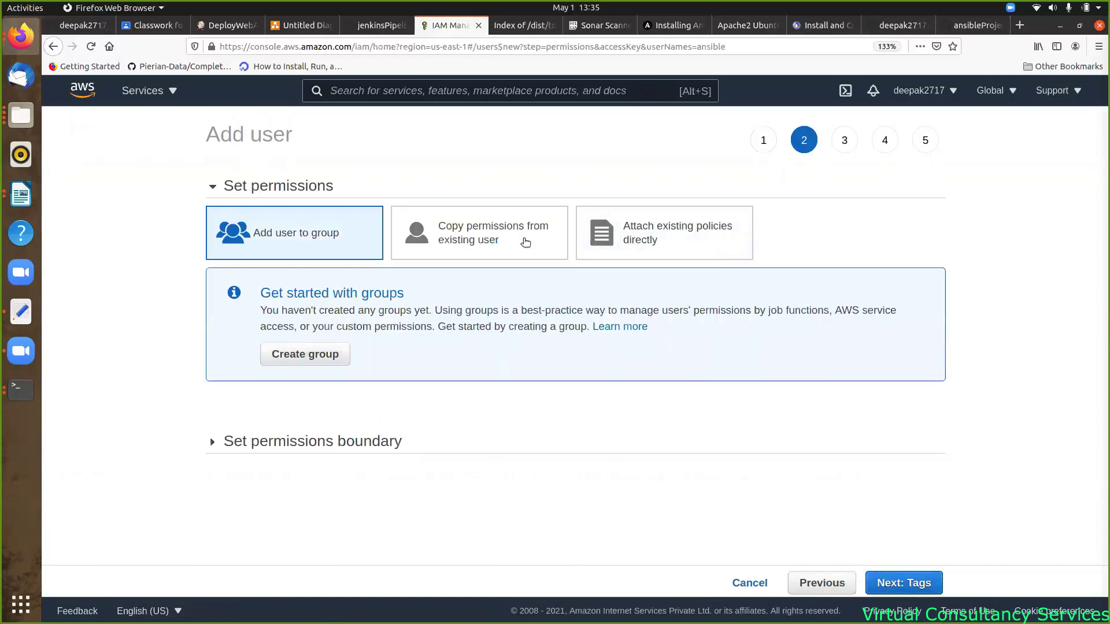
# - Attach the AdministratorAccess policy directly to the new user and create the user without tags
pyautogui.click(671, 240)
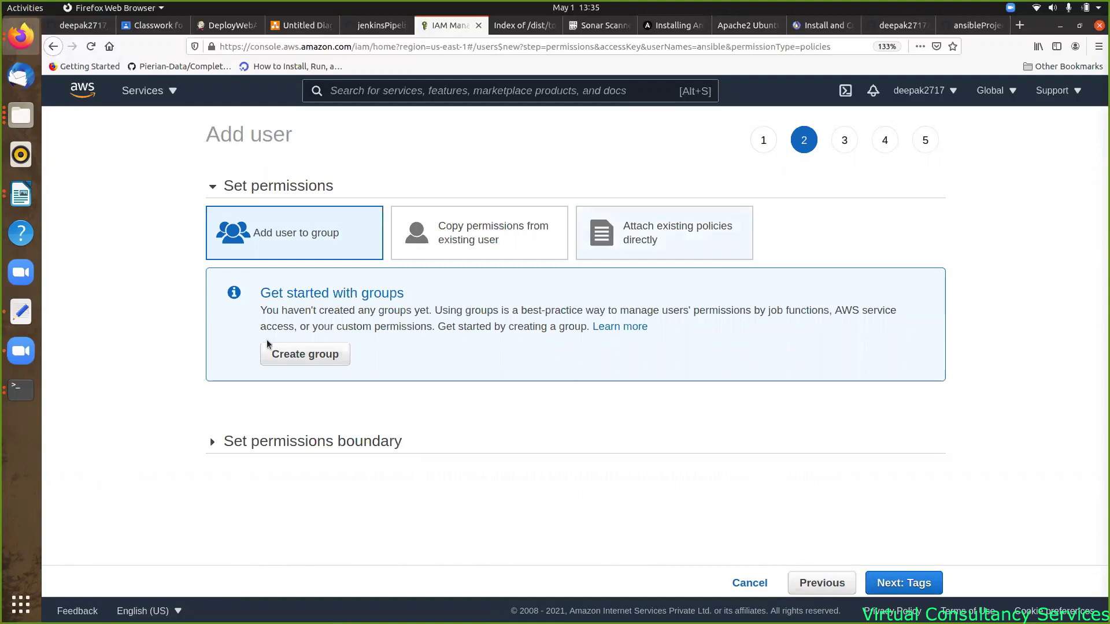
pyautogui.click(217, 391)
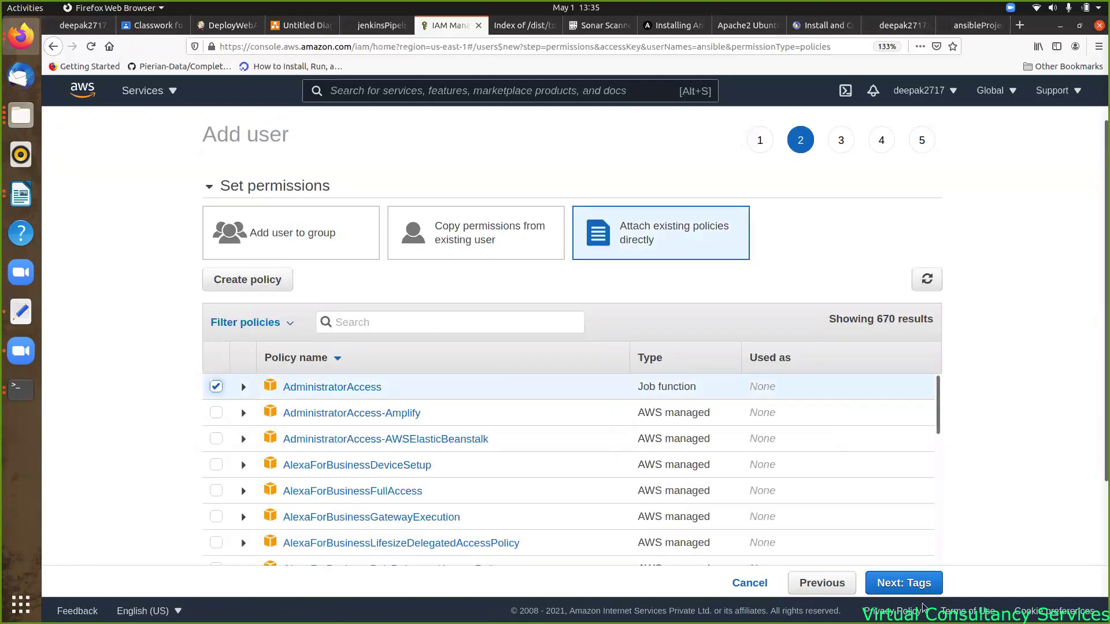
pyautogui.click(894, 583)
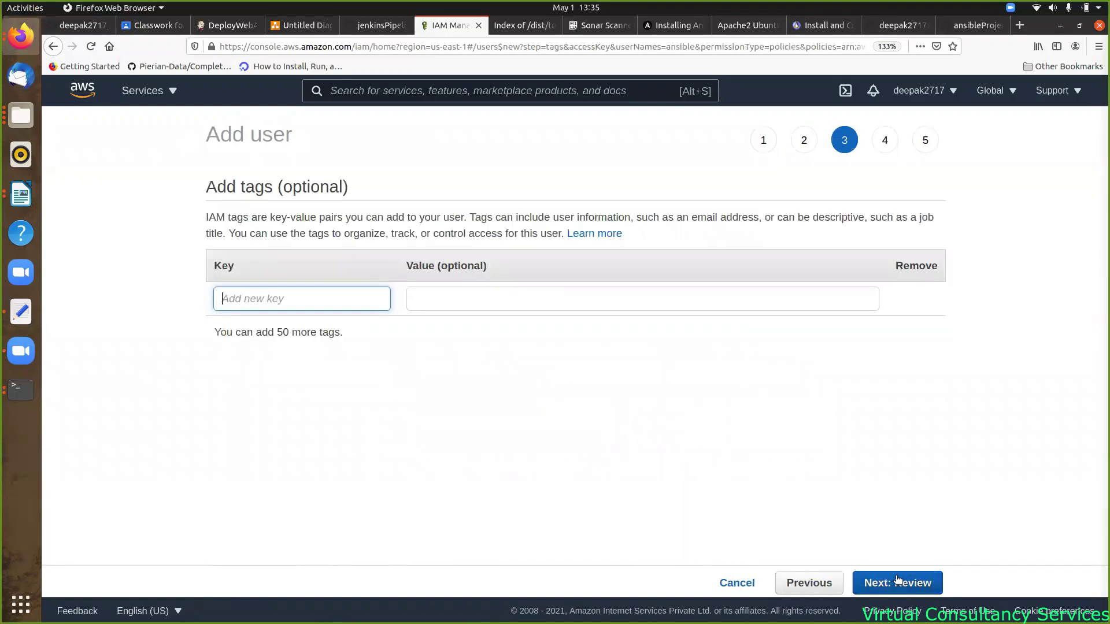
pyautogui.click(897, 580)
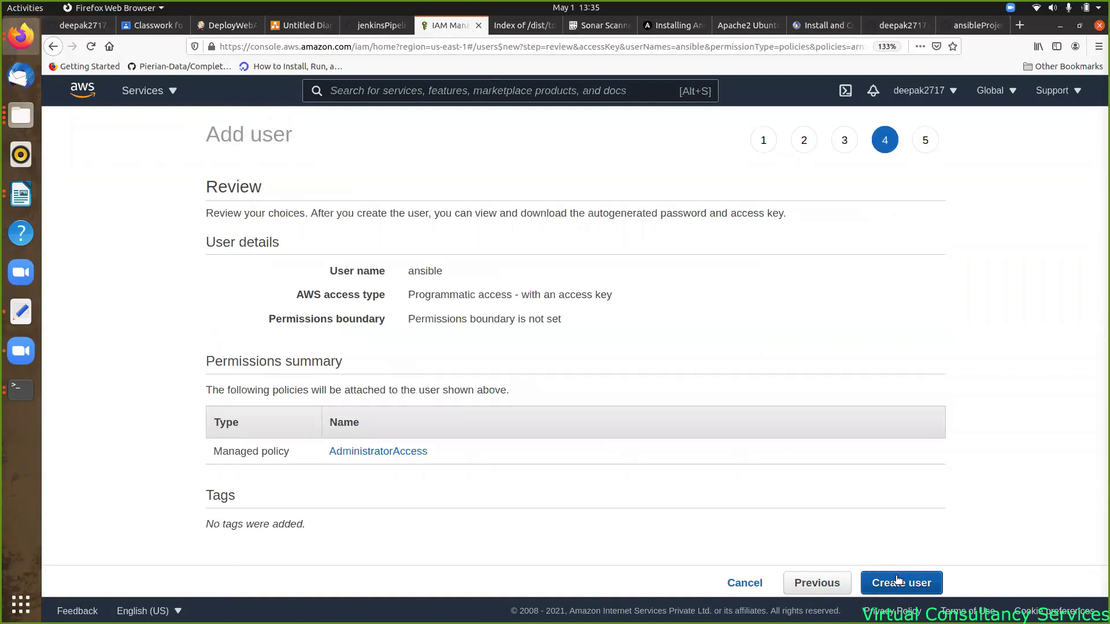
pyautogui.click(897, 581)
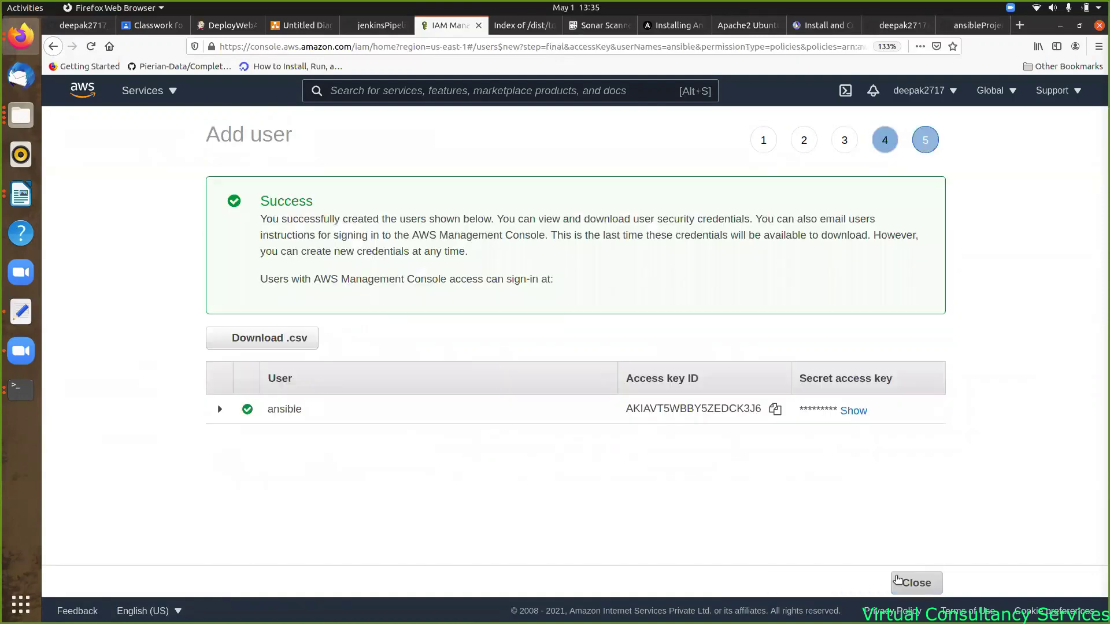
# - Copy the new user's access key ID, switch to the terminal, and open aws-creds.yml in vi
pyautogui.click(775, 410)
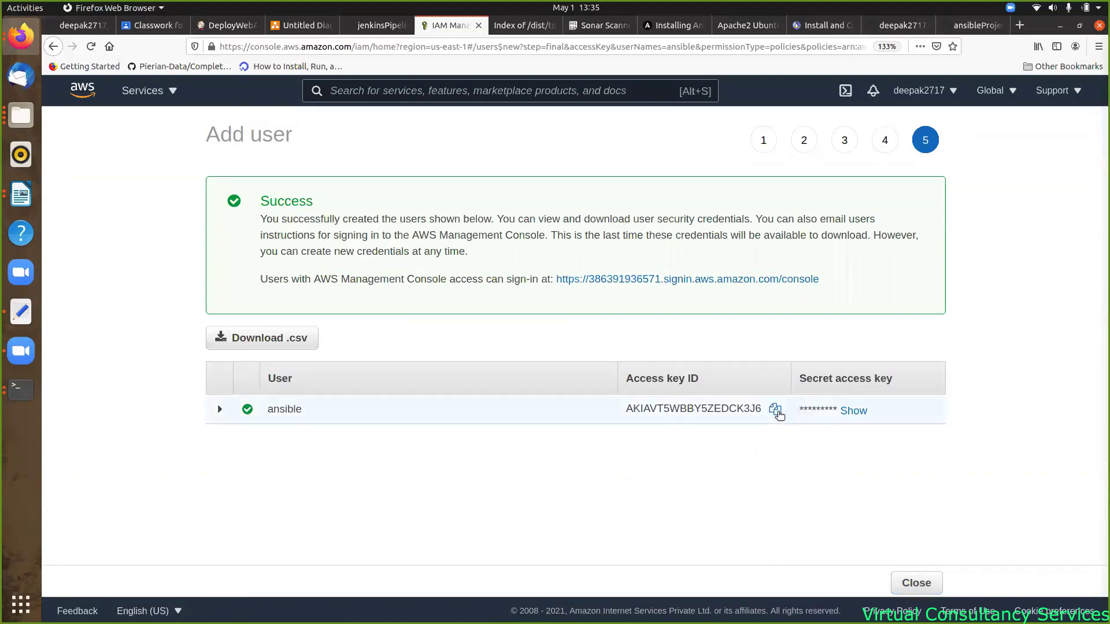
pyautogui.hotkey('alt', 'Tab')
pyautogui.write('vi')
pyautogui.press('Tab')
pyautogui.press('Tab')
pyautogui.write('aws')
pyautogui.press('Tab')
pyautogui.press('Return')
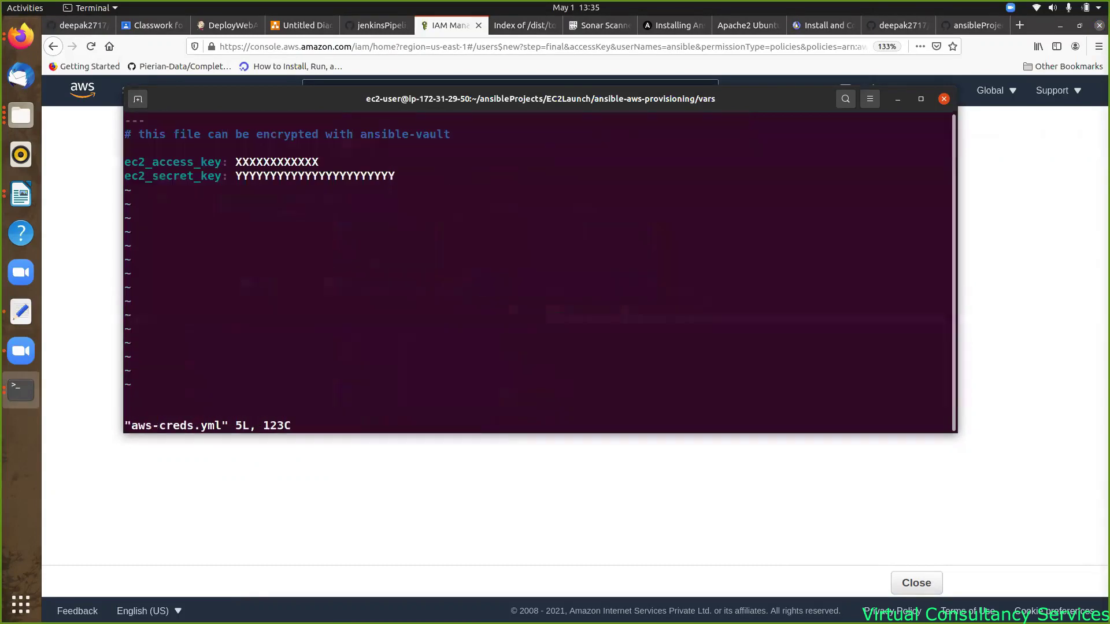
# - Replace the placeholder value of ec2_access_key in aws-creds.yml with the copied access key ID
pyautogui.press('Down')
pyautogui.press('Down')
pyautogui.press('Down')
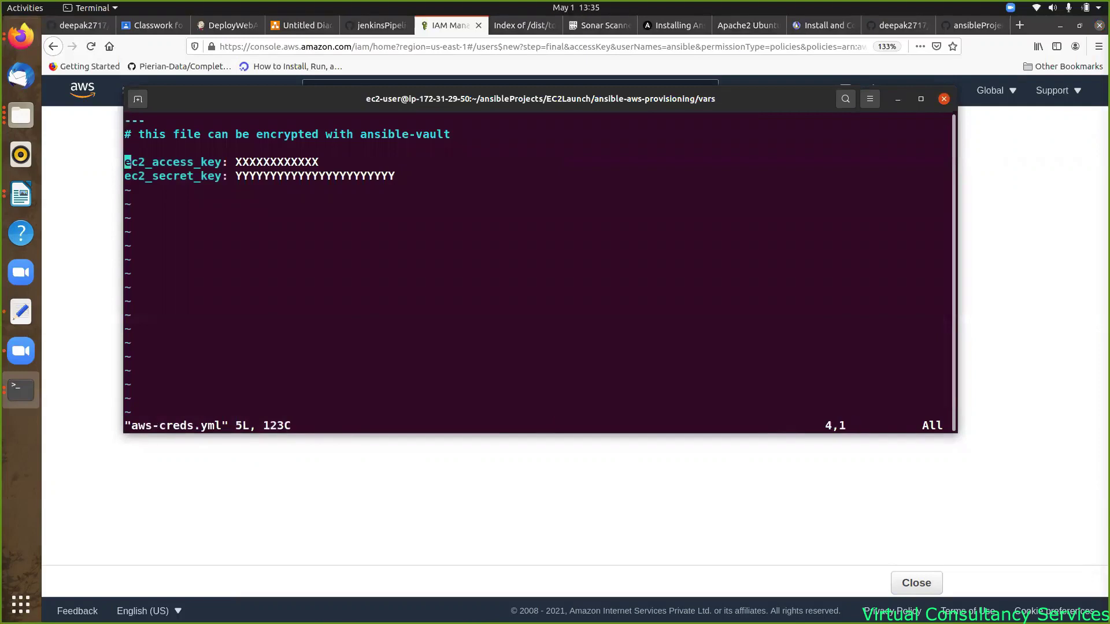
pyautogui.press('Right')
pyautogui.press('Right')
pyautogui.press('Right')
pyautogui.press('Right')
pyautogui.press('Right')
pyautogui.press('Right')
pyautogui.press('Right')
pyautogui.press('Right')
pyautogui.press('Right')
pyautogui.press('Right')
pyautogui.press('Right')
pyautogui.press('Right')
pyautogui.press('Right')
pyautogui.press('Right')
pyautogui.press('Right')
pyautogui.press('Right')
pyautogui.press('Right')
pyautogui.press('Right')
pyautogui.press('Right')
pyautogui.press('Right')
pyautogui.press('Right')
pyautogui.press('Right')
pyautogui.press('Right')
pyautogui.press('Right')
pyautogui.press('Right')
pyautogui.press('Right')
pyautogui.press('a')
pyautogui.press('BackSpace')
pyautogui.press('BackSpace')
pyautogui.press('BackSpace')
pyautogui.press('BackSpace')
pyautogui.press('BackSpace')
pyautogui.press('BackSpace')
pyautogui.press('BackSpace')
pyautogui.press('BackSpace')
pyautogui.press('BackSpace')
pyautogui.press('BackSpace')
pyautogui.press('BackSpace')
pyautogui.press('BackSpace')
pyautogui.press('BackSpace')
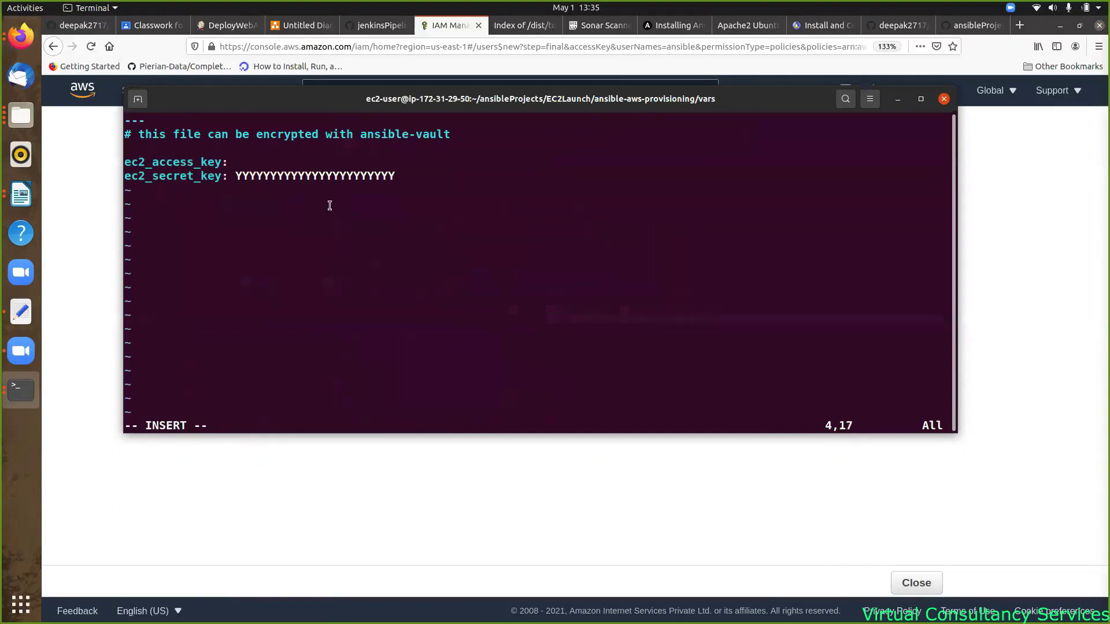
pyautogui.rightClick(243, 162)
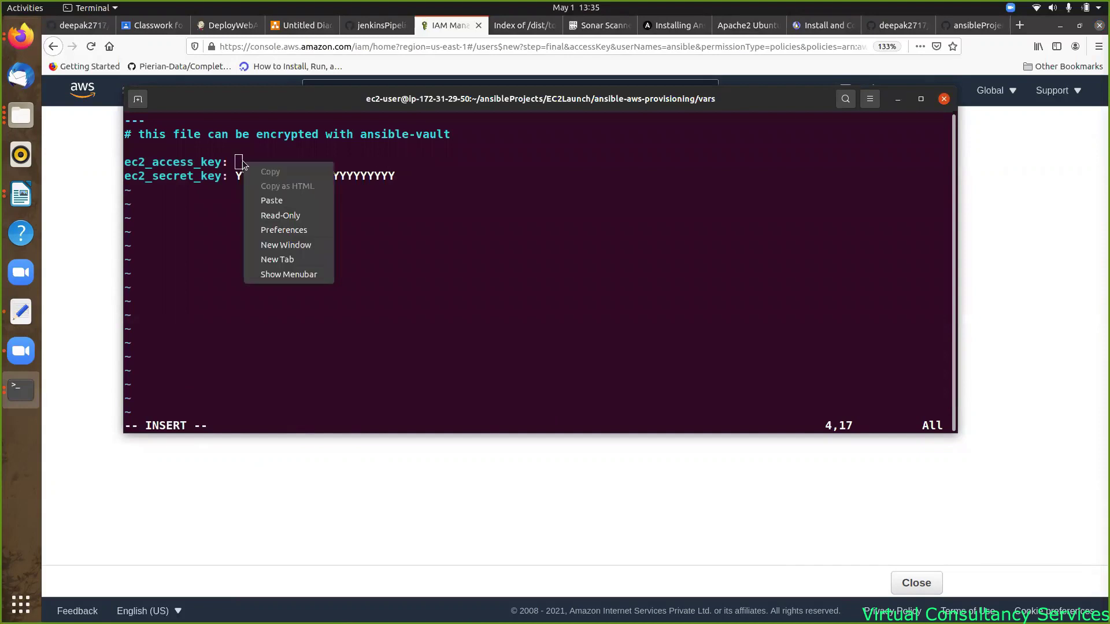
pyautogui.click(271, 200)
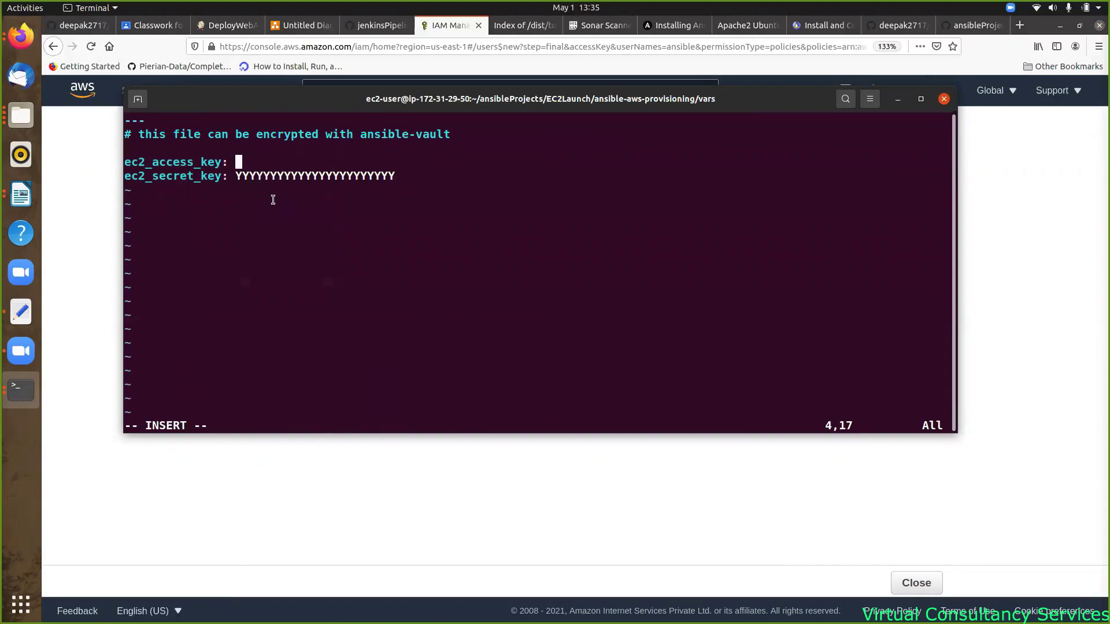
# - Delete the placeholder value of ec2_secret_key in aws-creds.yml
pyautogui.press('Down')
pyautogui.press('Right')
pyautogui.press('Right')
pyautogui.press('Right')
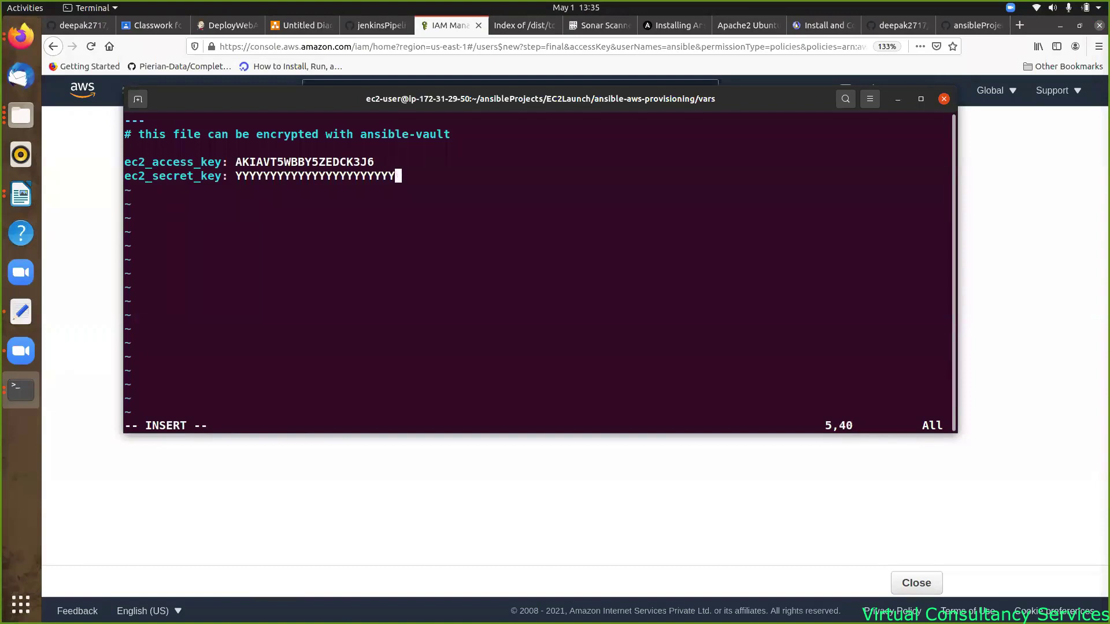
pyautogui.press('BackSpace')
pyautogui.press('BackSpace')
pyautogui.press('BackSpace')
pyautogui.press('BackSpace')
pyautogui.press('BackSpace')
pyautogui.press('BackSpace')
pyautogui.press('BackSpace')
pyautogui.press('BackSpace')
pyautogui.press('BackSpace')
pyautogui.press('BackSpace')
pyautogui.press('BackSpace')
pyautogui.press('BackSpace')
pyautogui.press('BackSpace')
pyautogui.press('BackSpace')
pyautogui.press('BackSpace')
pyautogui.press('BackSpace')
pyautogui.press('BackSpace')
pyautogui.press('BackSpace')
pyautogui.press('BackSpace')
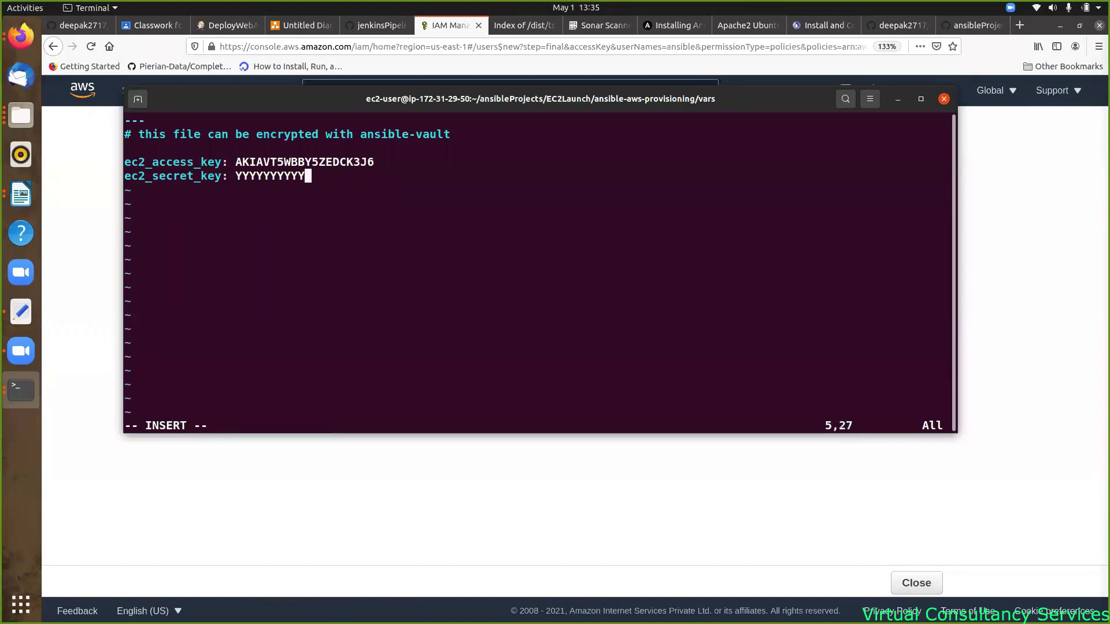
pyautogui.press('BackSpace')
pyautogui.press('BackSpace')
pyautogui.press('BackSpace')
pyautogui.press('BackSpace')
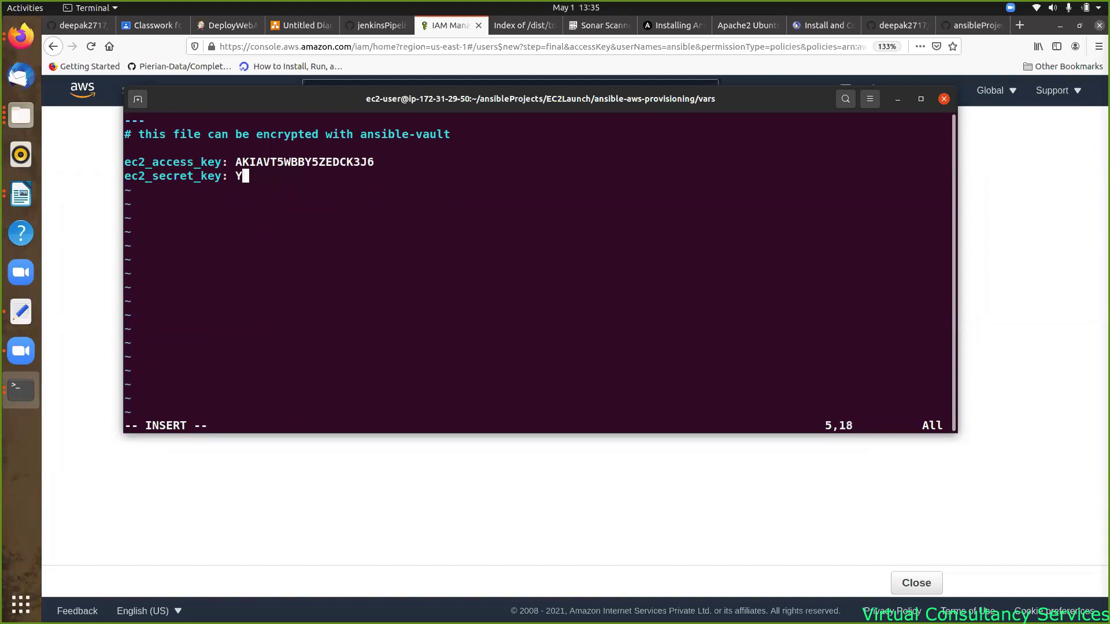
# - Reveal the new user's secret access key in the browser and paste it as the ec2_secret_key value in aws-creds.yml
pyautogui.hotkey('alt', 'Tab')
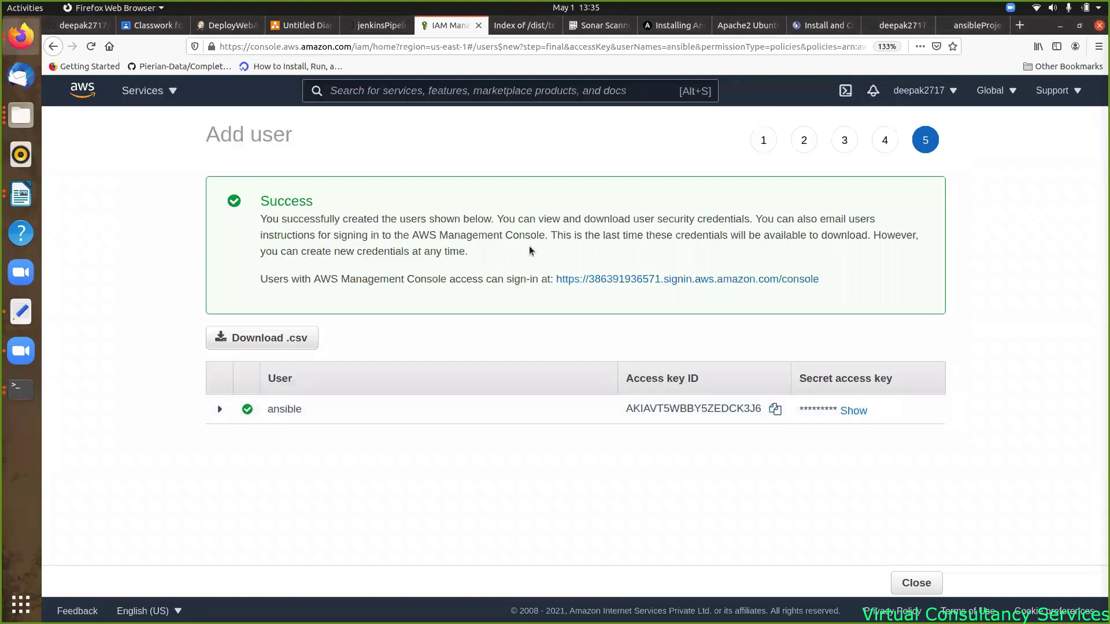
pyautogui.doubleClick(857, 413)
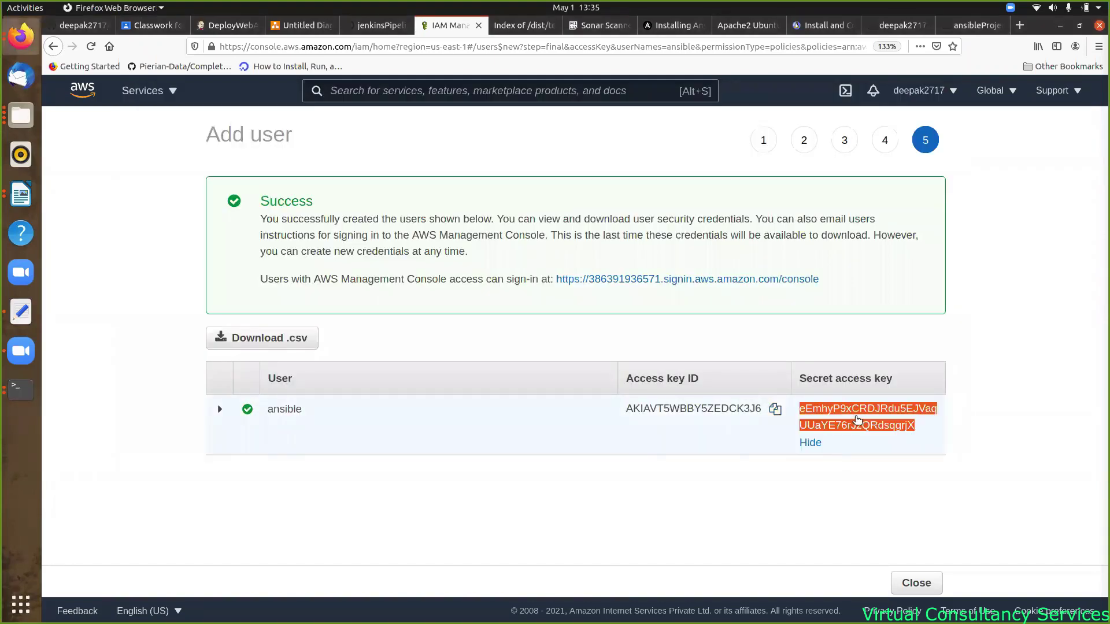
pyautogui.hotkey('alt', 'Tab')
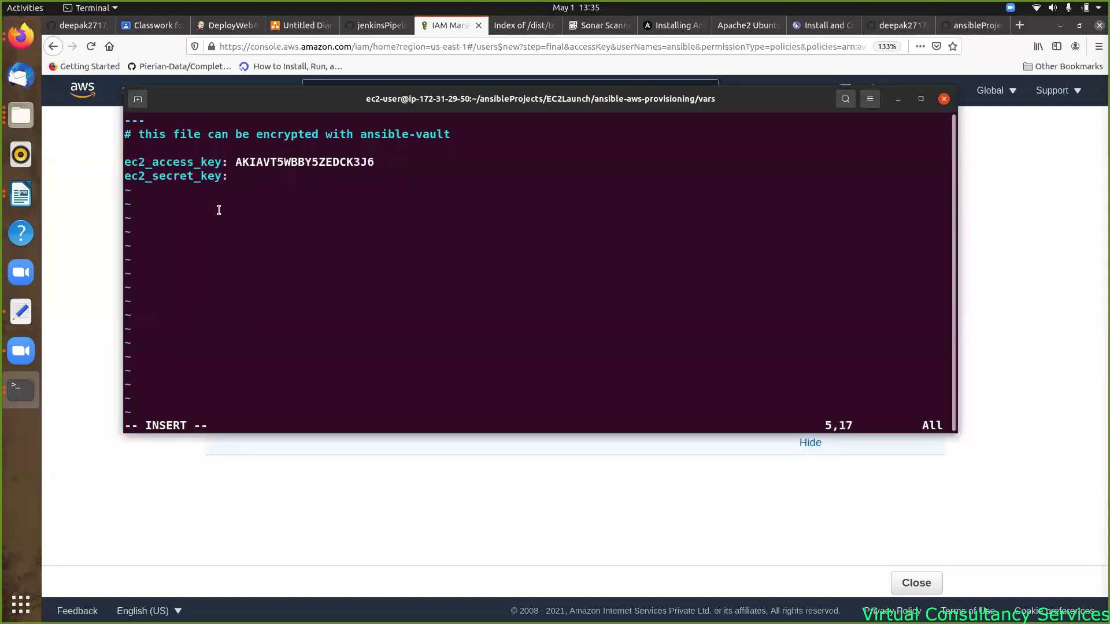
pyautogui.rightClick(241, 180)
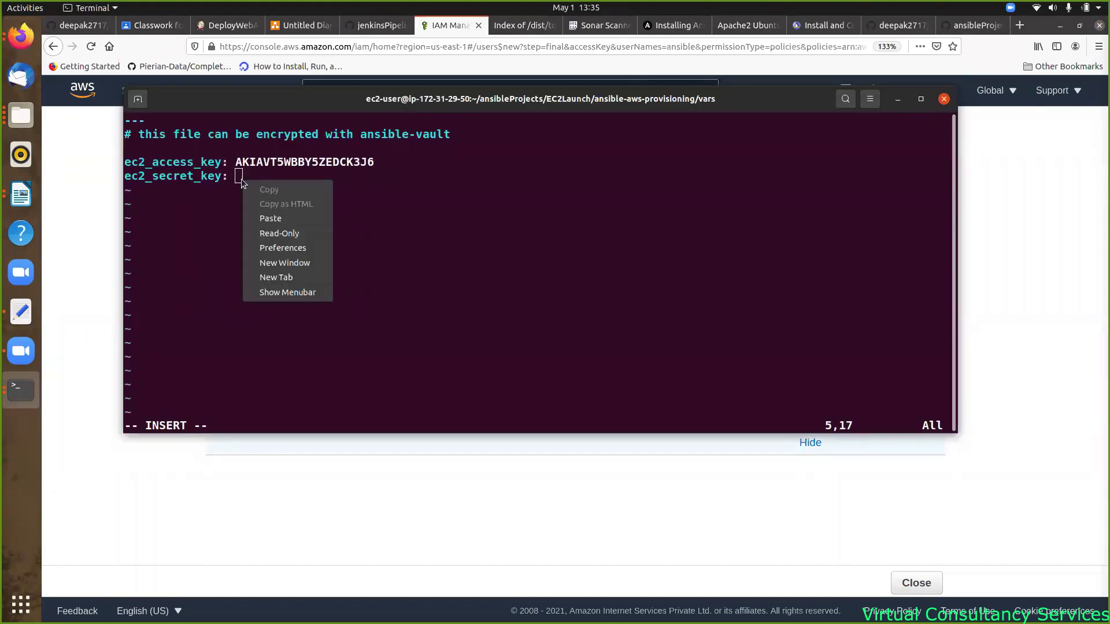
pyautogui.click(273, 218)
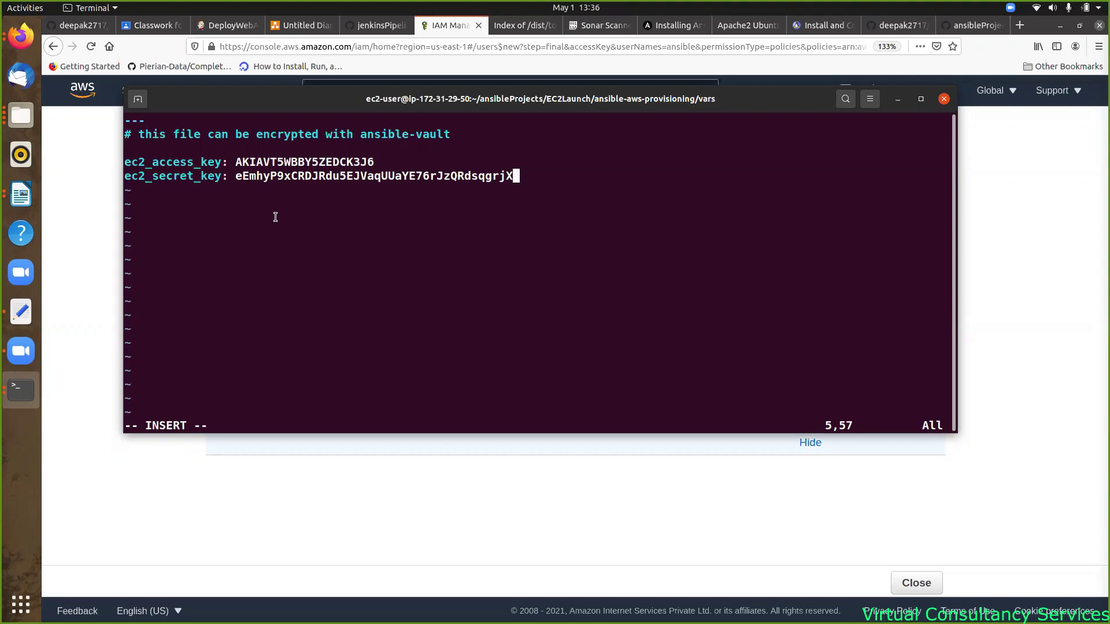
# - Save and close aws-creds.yml in vi and print its contents with cat
pyautogui.press('Escape')
pyautogui.write(':x')
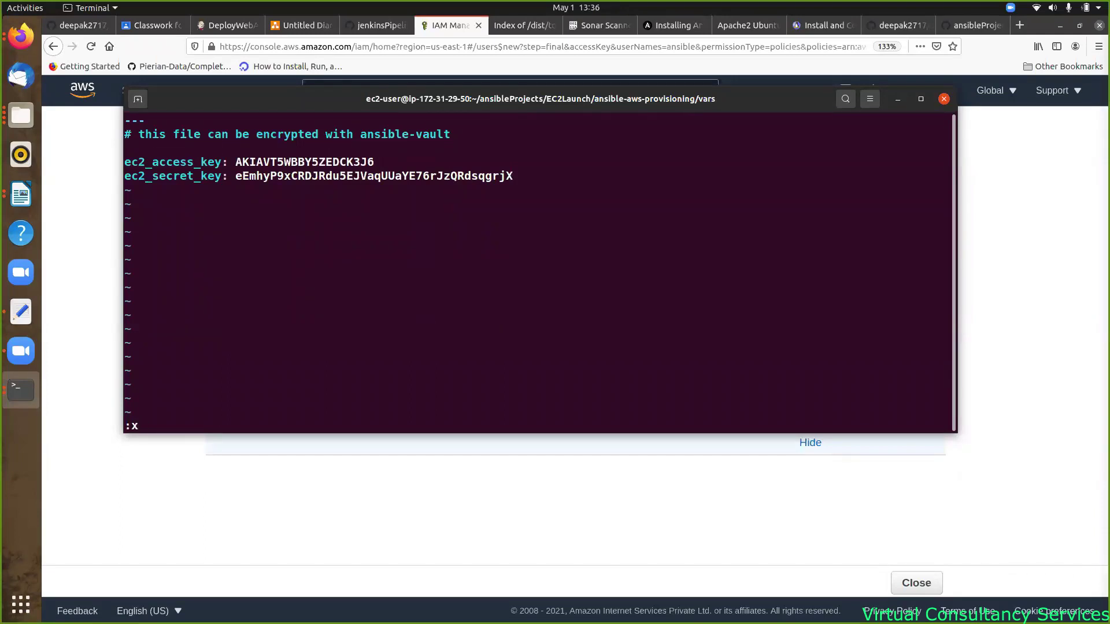
pyautogui.press('Return')
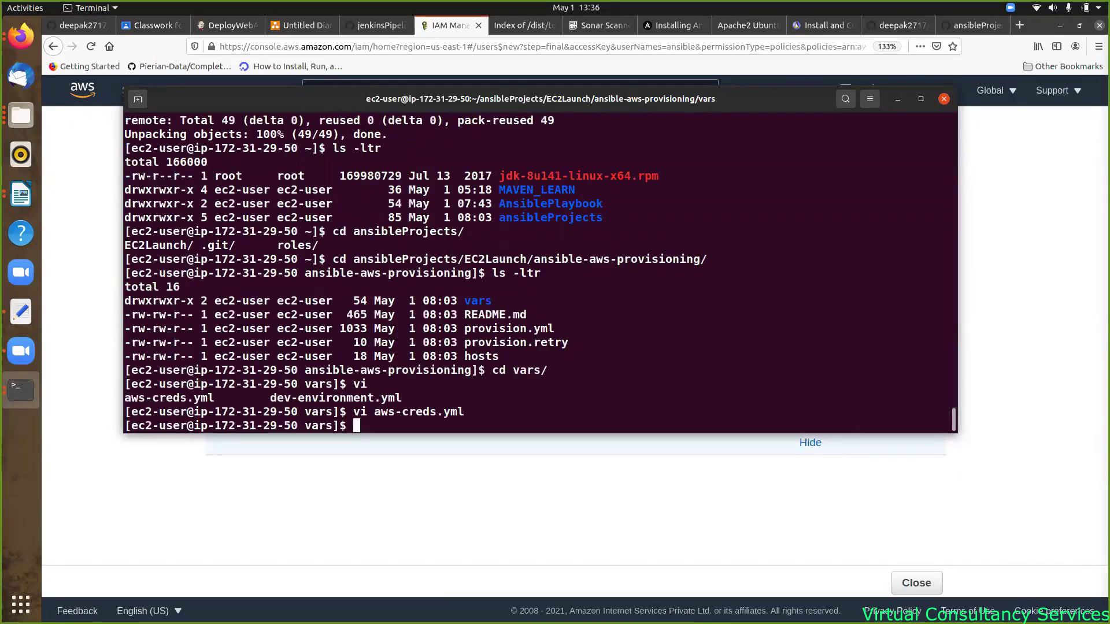
pyautogui.press('Return')
pyautogui.press('Return')
pyautogui.write('cat aw')
pyautogui.press('Tab')
pyautogui.press('Return')
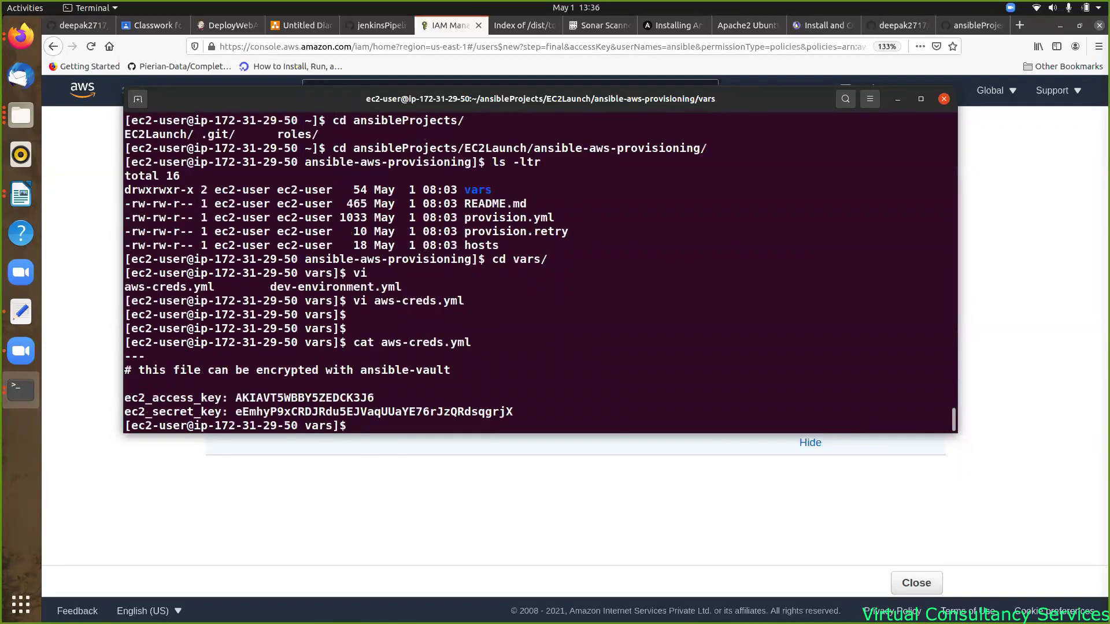
# - Switch to the browser, finish the IAM user creation, and open the EC2 console's list of regions to look up the region code
pyautogui.hotkey('alt', 'Tab')
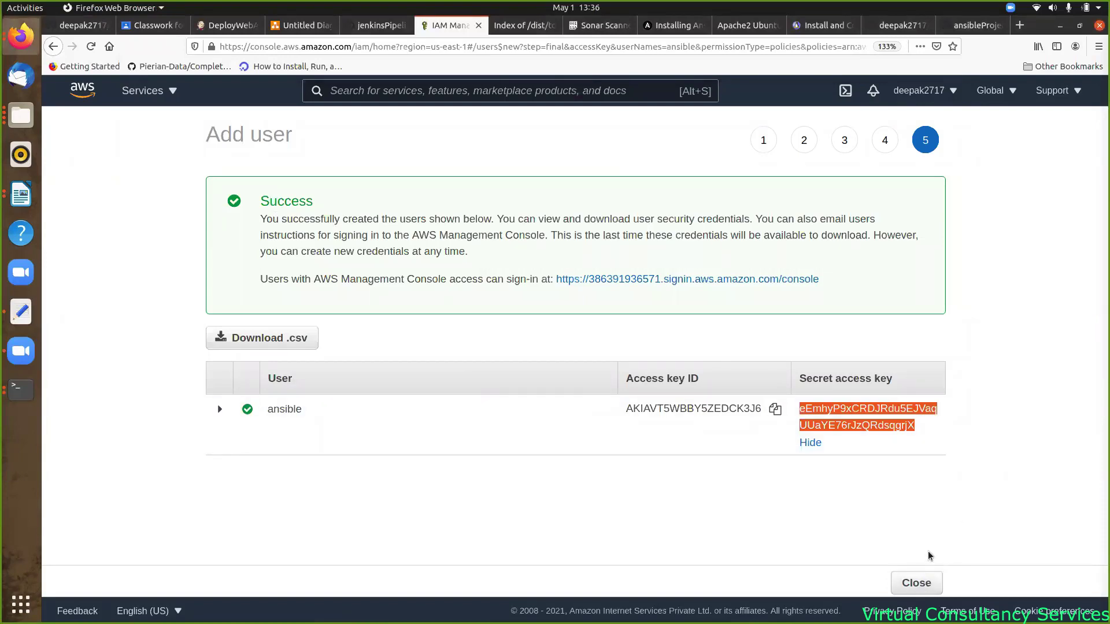
pyautogui.click(920, 583)
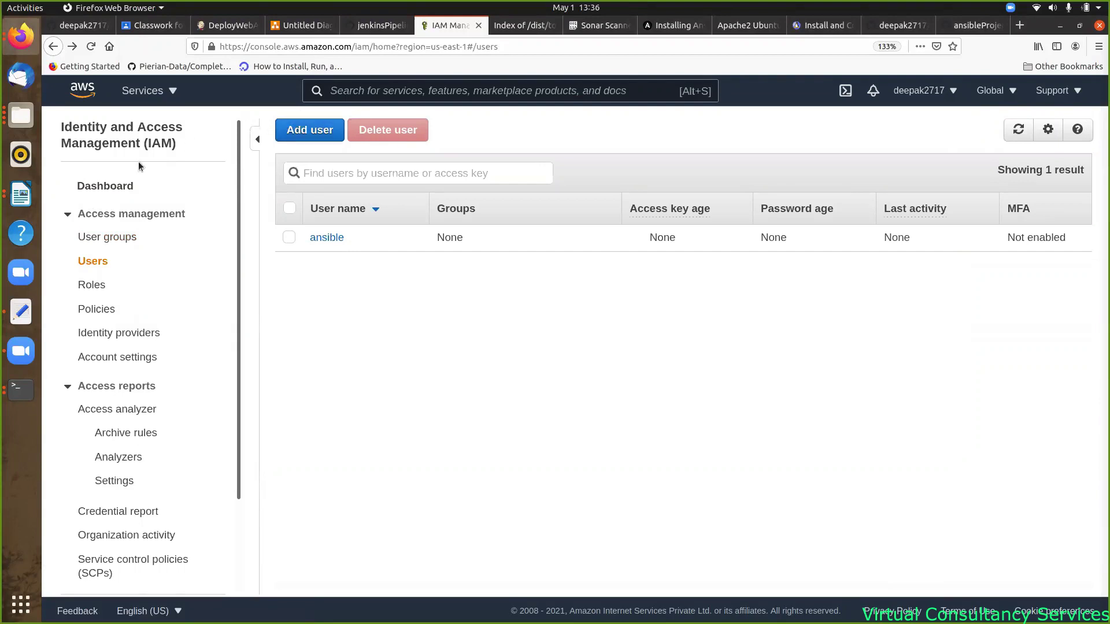
pyautogui.click(173, 93)
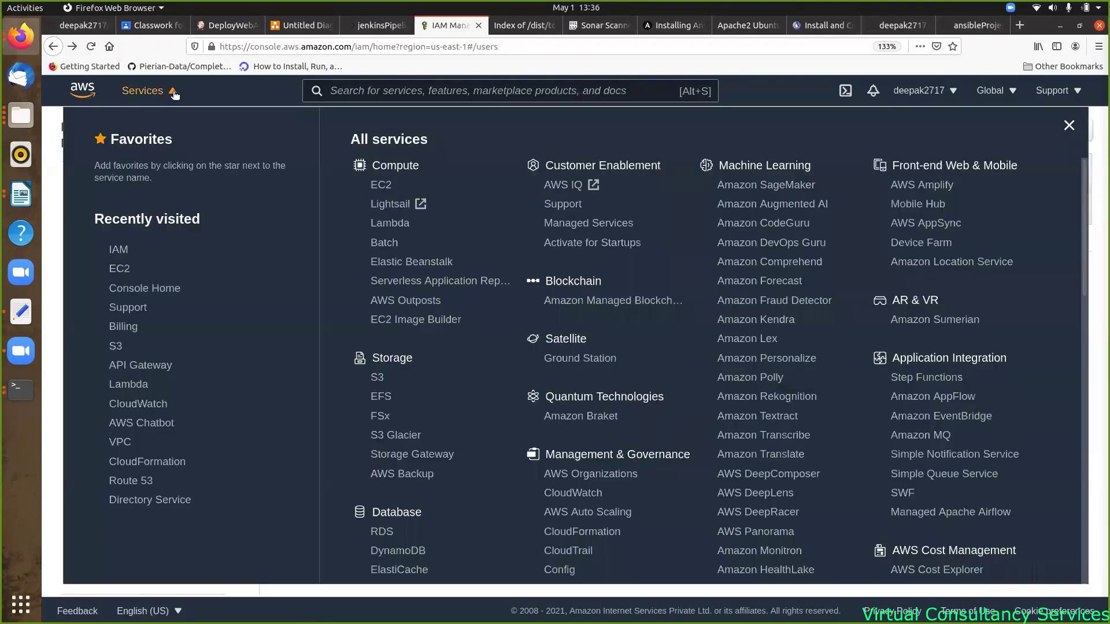
pyautogui.click(124, 271)
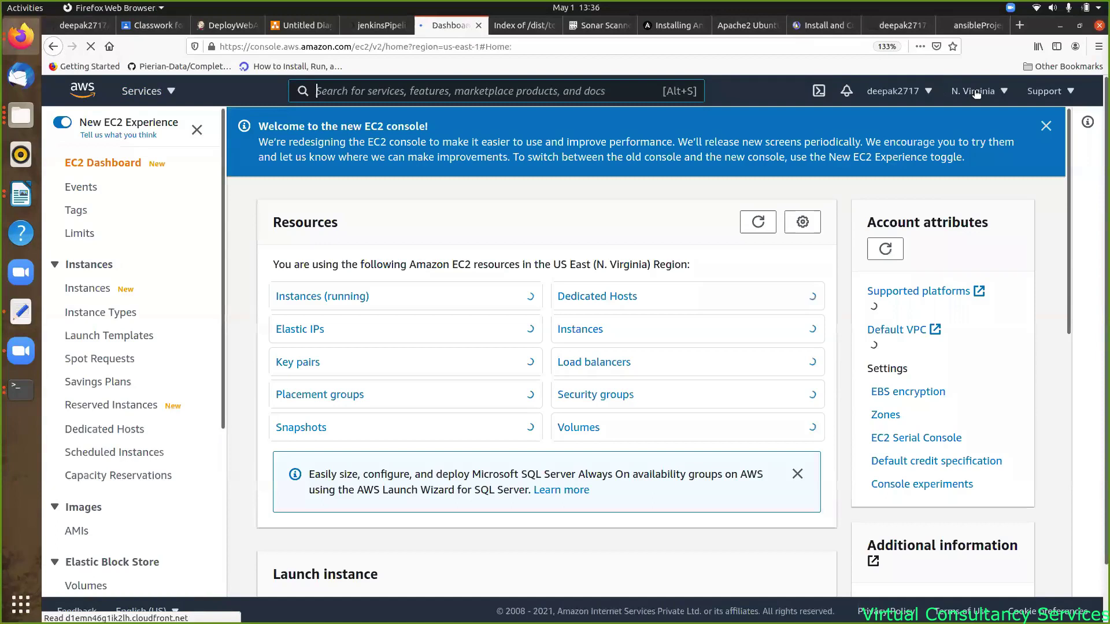
pyautogui.click(1004, 96)
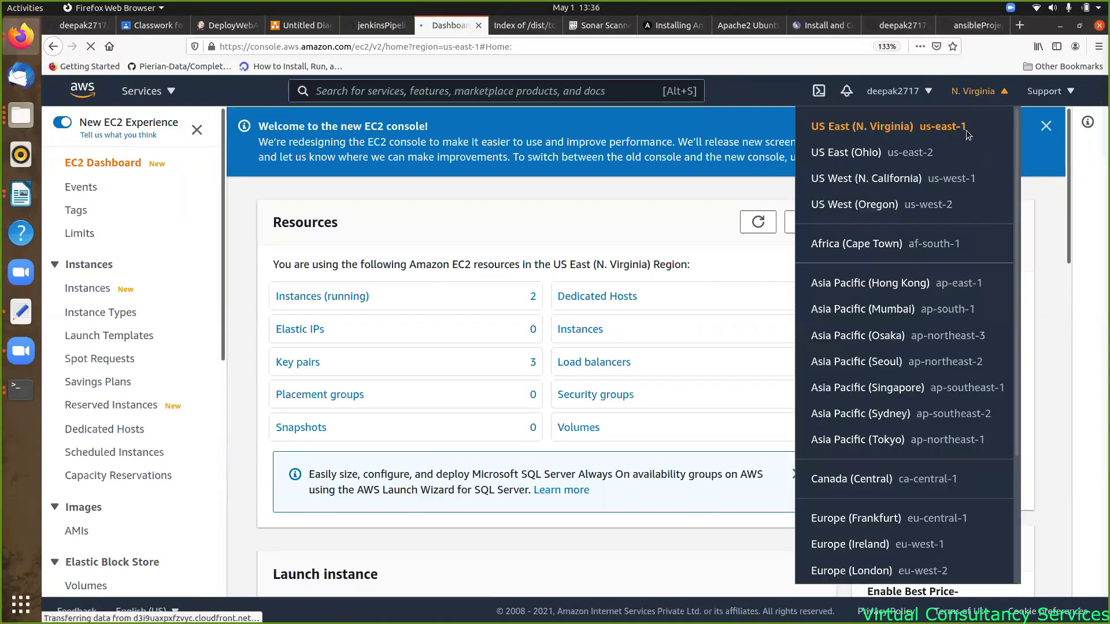
# - Switch back to the terminal and open dev-environment.yml in vi
pyautogui.hotkey('alt', 'Tab')
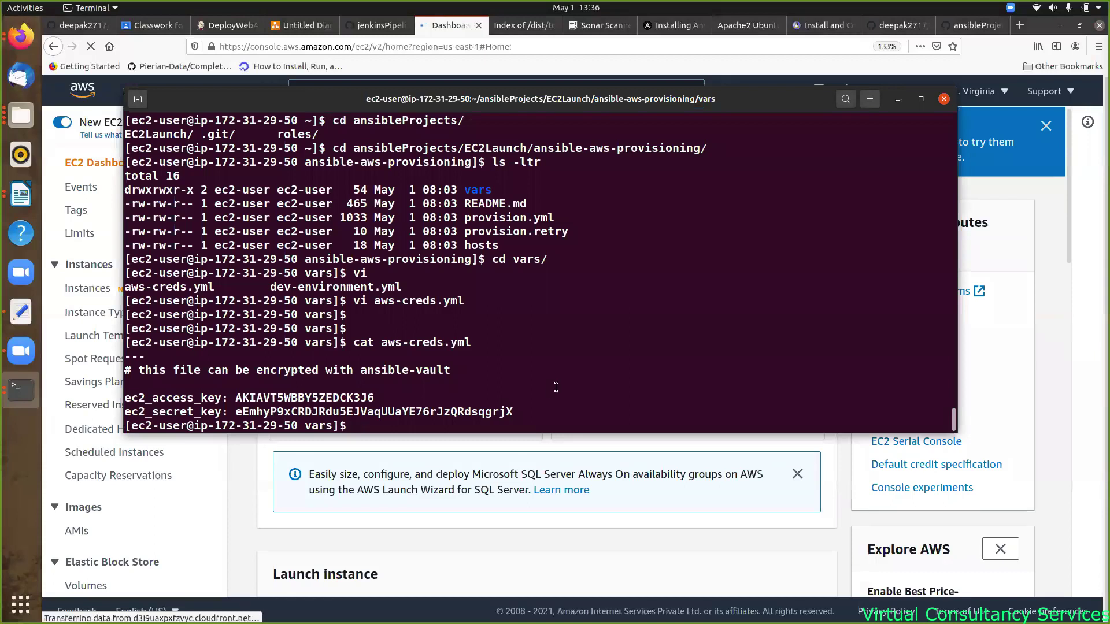
pyautogui.write('vi d')
pyautogui.press('Tab')
pyautogui.press('Return')
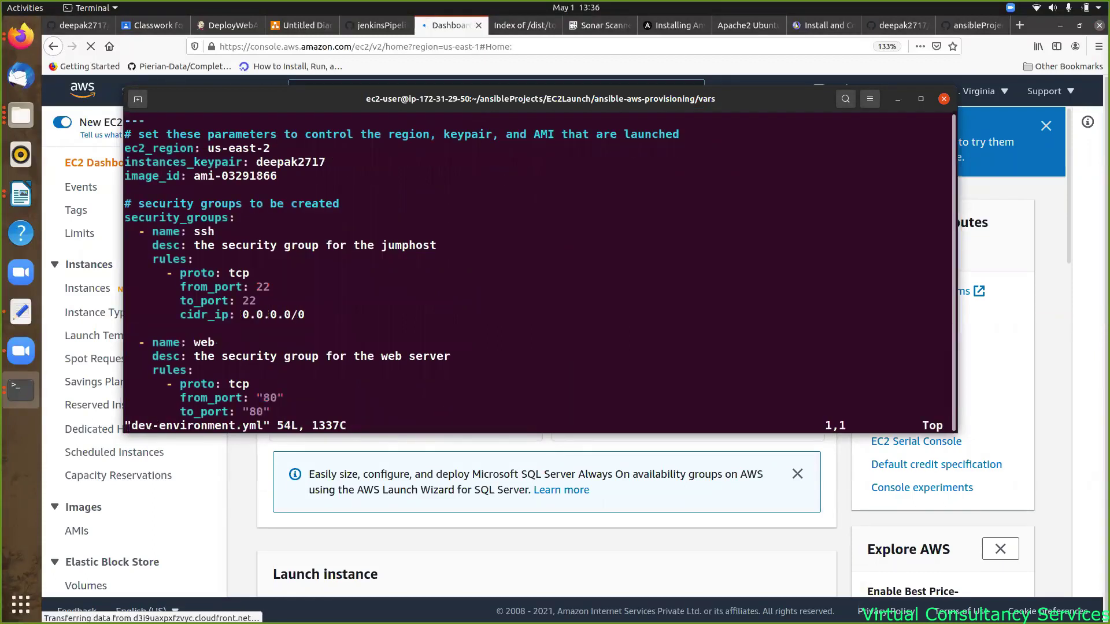
# - Set ec2_region to us-east-1 in dev-environment.yml
pyautogui.press('Down')
pyautogui.press('Down')
pyautogui.press('Right')
pyautogui.press('Right')
pyautogui.press('Right')
pyautogui.press('Right')
pyautogui.press('Right')
pyautogui.press('Right')
pyautogui.press('Right')
pyautogui.press('Right')
pyautogui.press('Right')
pyautogui.press('Right')
pyautogui.press('Right')
pyautogui.press('Right')
pyautogui.press('Right')
pyautogui.press('Right')
pyautogui.press('Right')
pyautogui.press('Right')
pyautogui.press('Right')
pyautogui.press('Right')
pyautogui.press('Right')
pyautogui.press('Right')
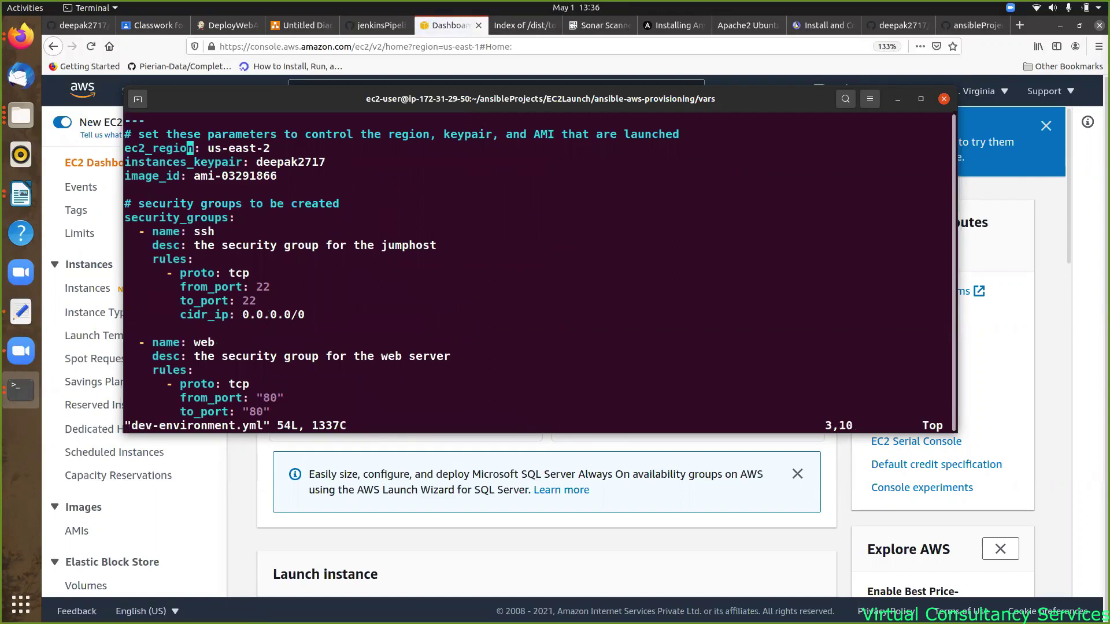
pyautogui.press('r')
pyautogui.press('1')
pyautogui.press('Down')
# - Switch to the EC2 console in the browser, open the key pairs list, and copy the key pair name devopslearning
pyautogui.hotkey('alt', 'Tab')
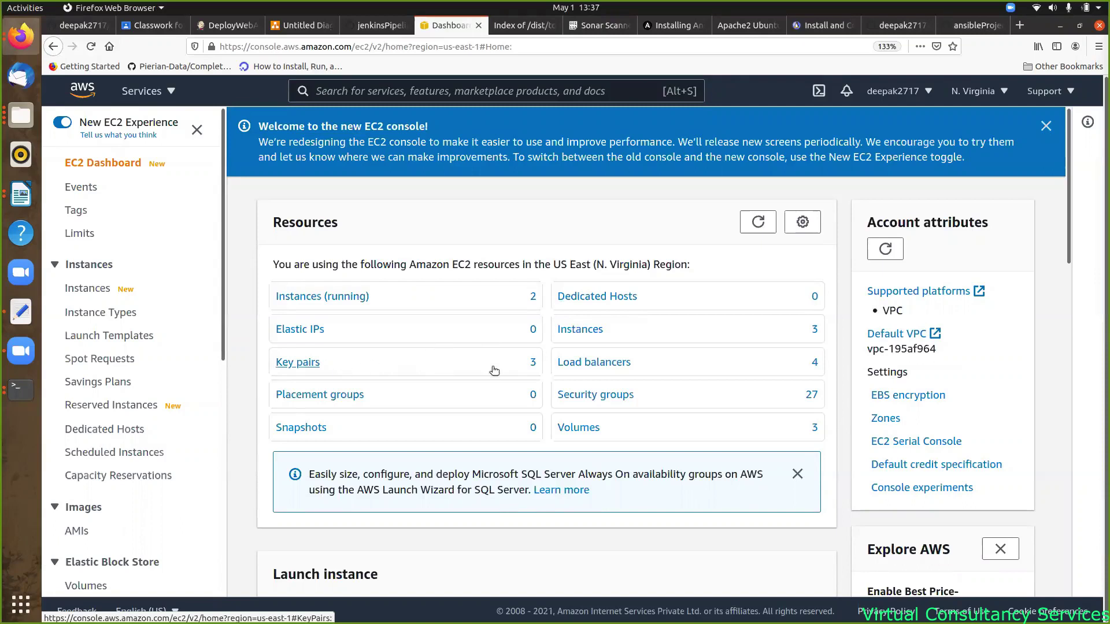
pyautogui.click(306, 363)
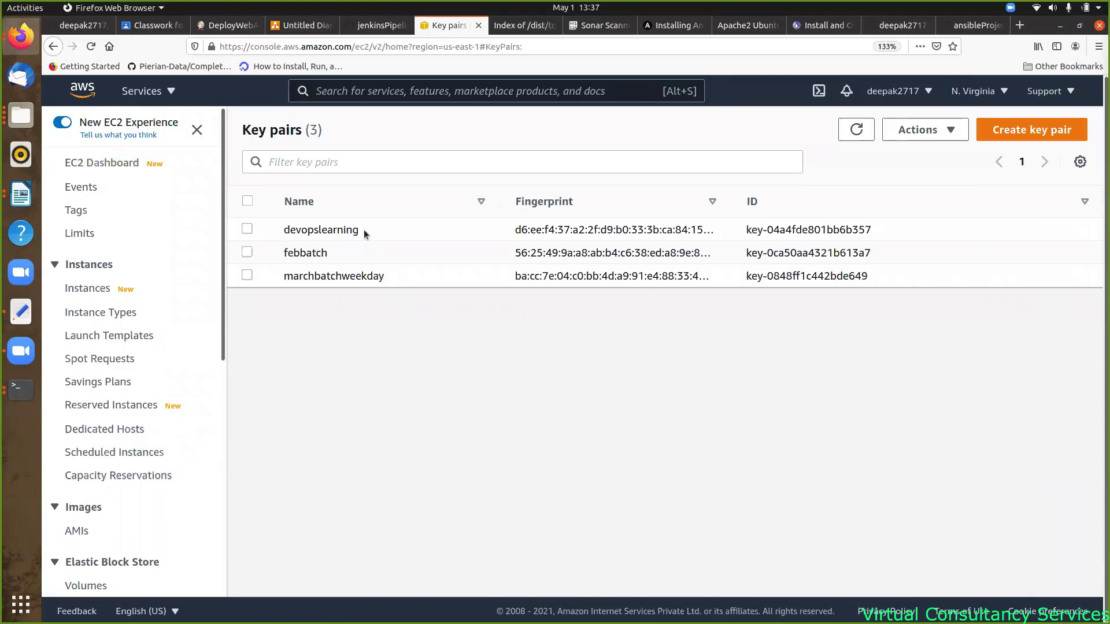
pyautogui.moveTo(360, 230); pyautogui.dragTo(283, 231)
pyautogui.hotkey('ctrl', 'c')
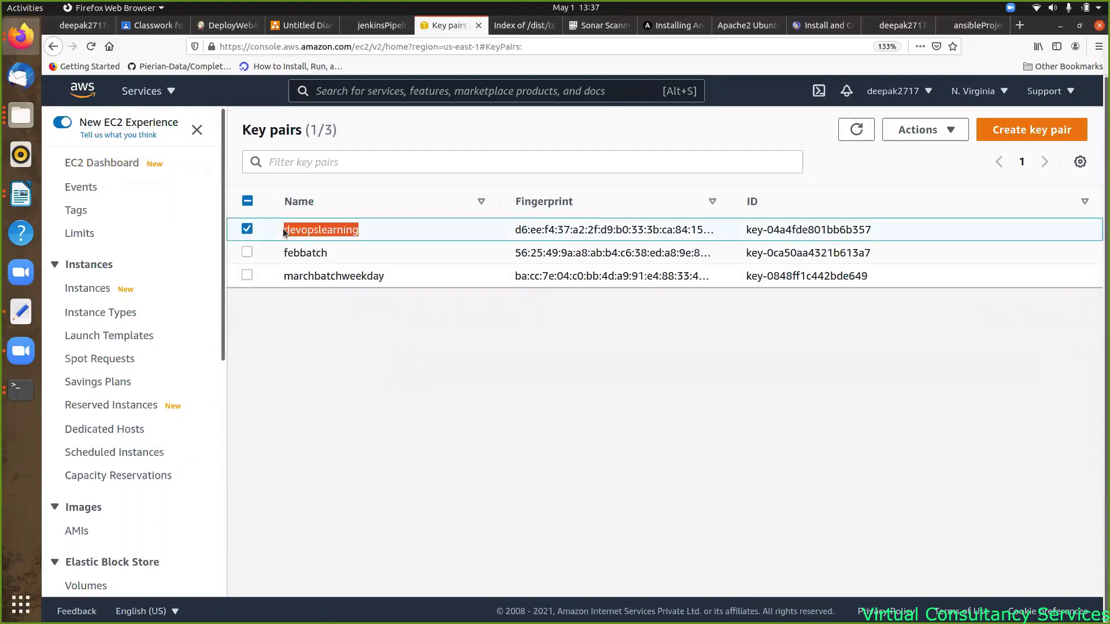
# - Switch to the terminal and replace the instances_keypair value in dev-environment.yml with devopslearning
pyautogui.hotkey('alt', 'Tab')
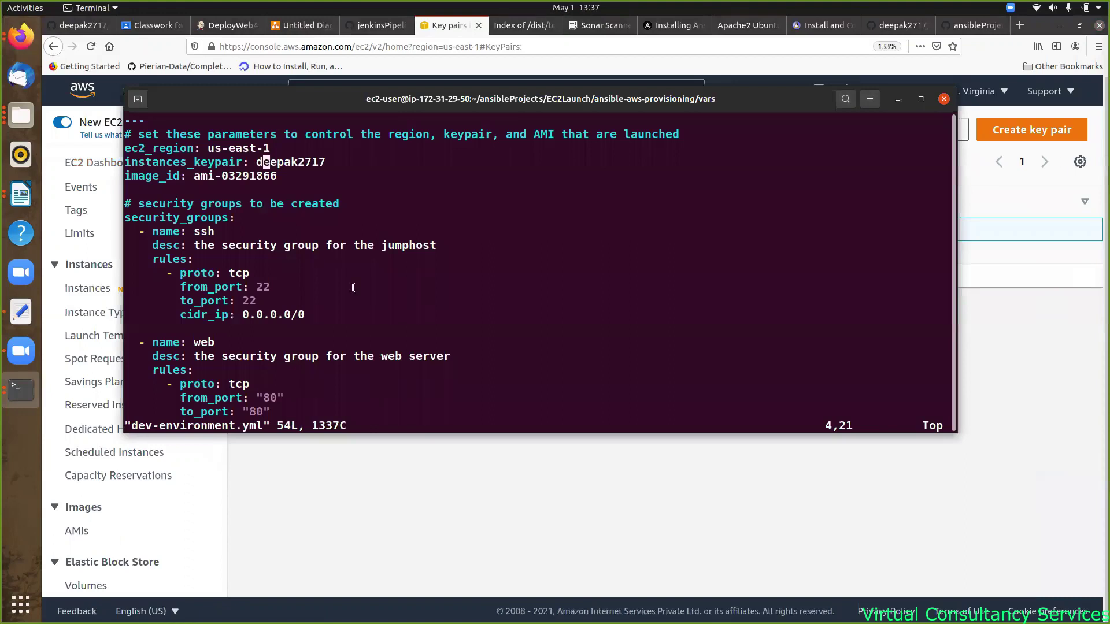
pyautogui.press('Right')
pyautogui.press('Right')
pyautogui.press('Right')
pyautogui.press('Right')
pyautogui.press('Right')
pyautogui.press('Right')
pyautogui.press('a')
pyautogui.press('BackSpace')
pyautogui.press('BackSpace')
pyautogui.press('BackSpace')
pyautogui.press('BackSpace')
pyautogui.press('BackSpace')
pyautogui.press('BackSpace')
pyautogui.press('BackSpace')
pyautogui.press('BackSpace')
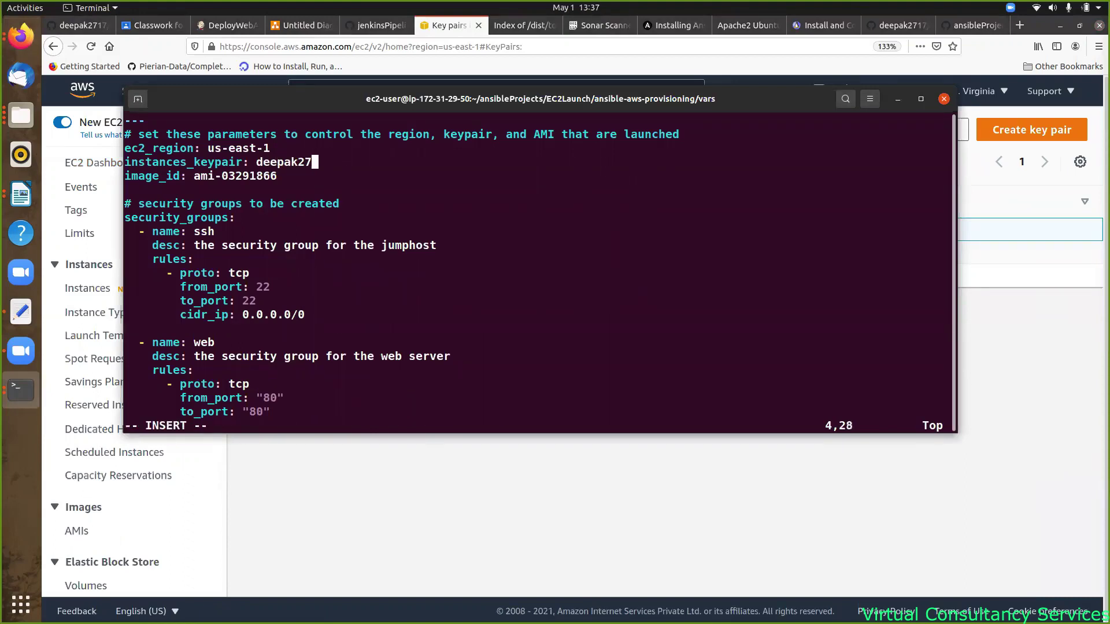
pyautogui.press('BackSpace')
pyautogui.press('BackSpace')
pyautogui.rightClick(262, 165)
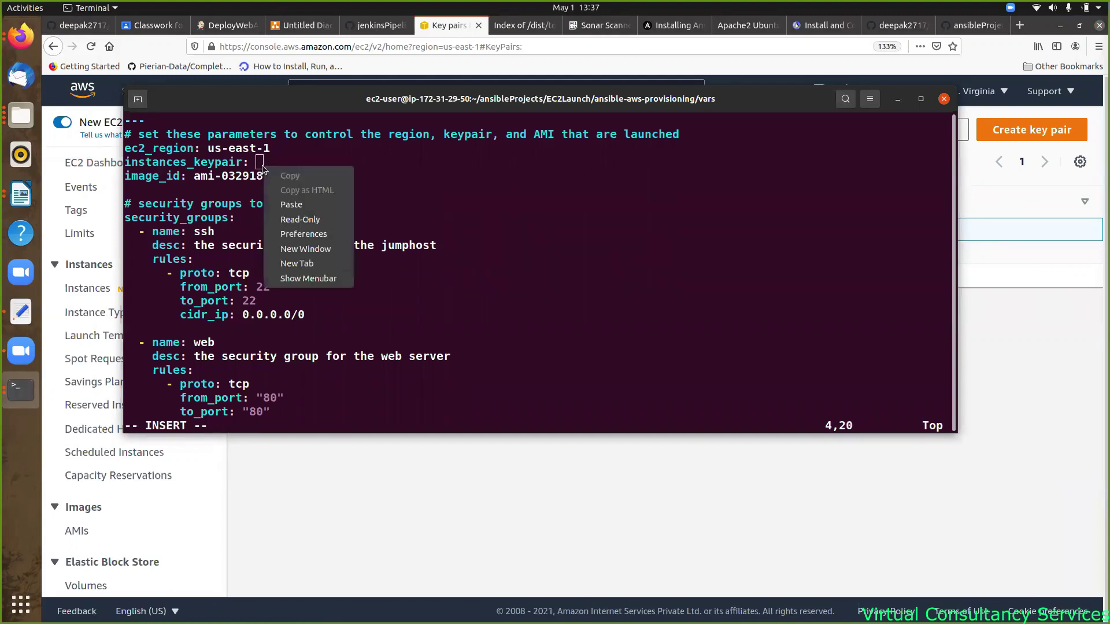
pyautogui.click(291, 204)
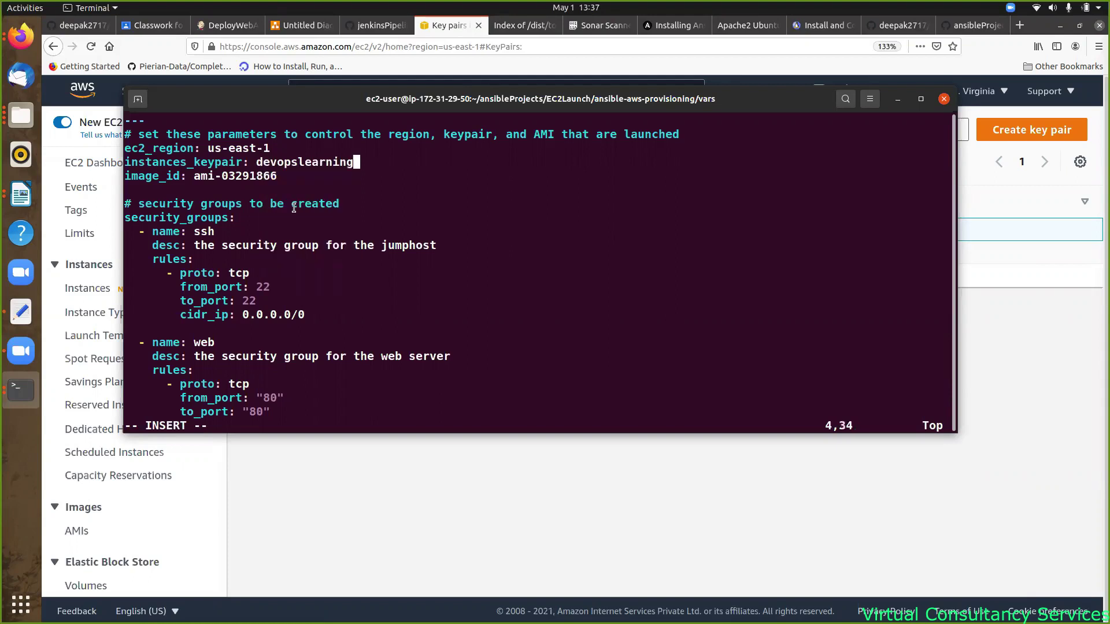
pyautogui.press('Escape')
# - Start launching an instance in the EC2 console and copy the 64-bit x86 AMI ID of Red Hat Enterprise Linux 8
pyautogui.press('j')
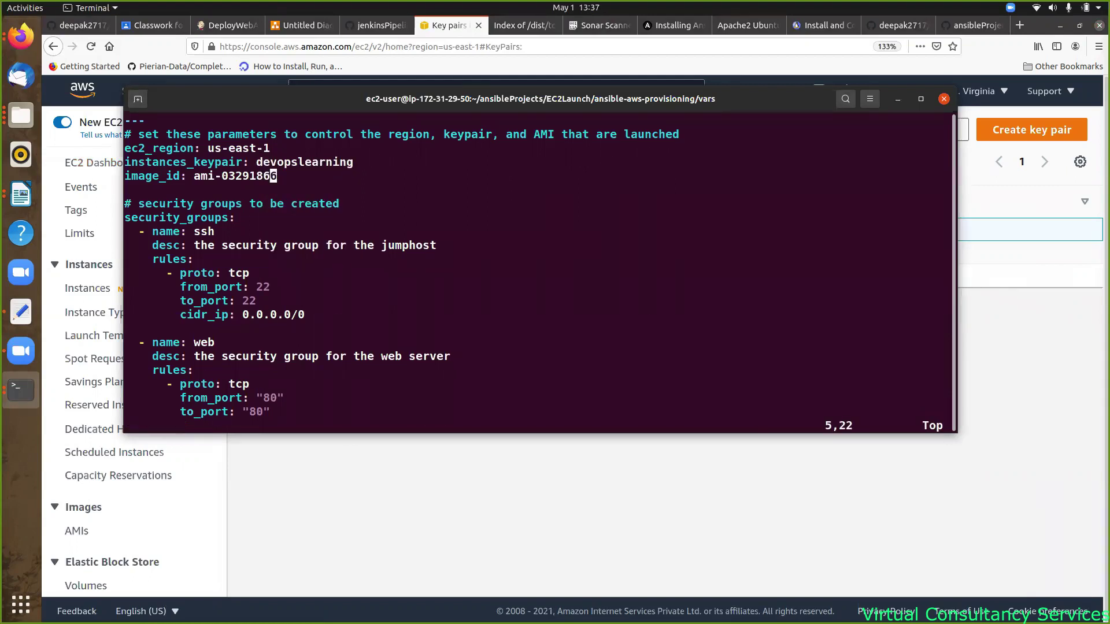
pyautogui.hotkey('alt', 'Tab')
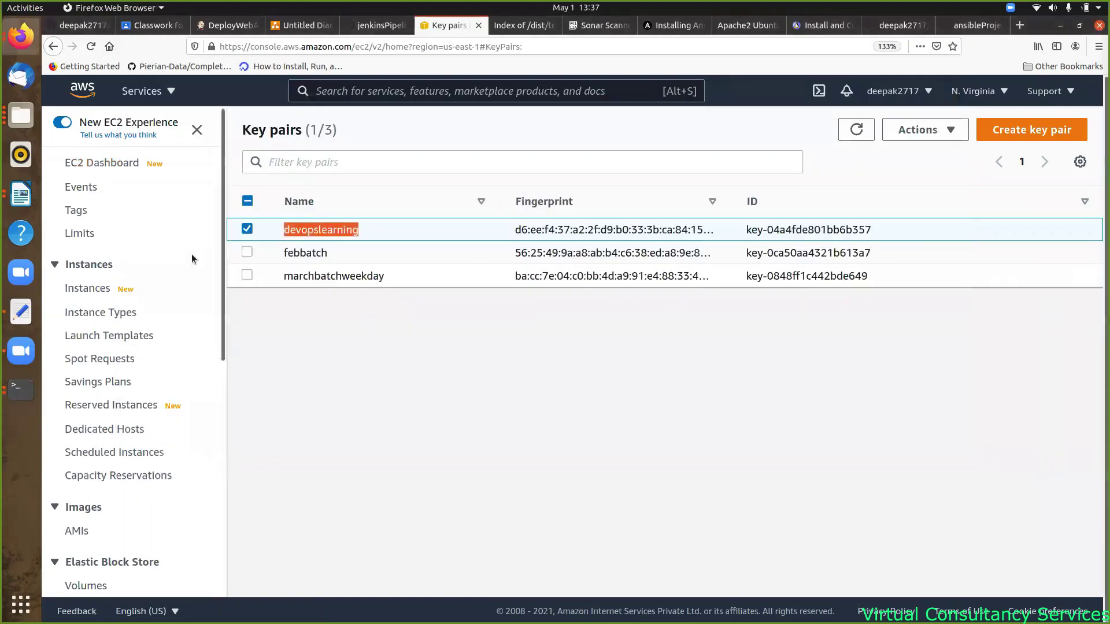
pyautogui.click(96, 291)
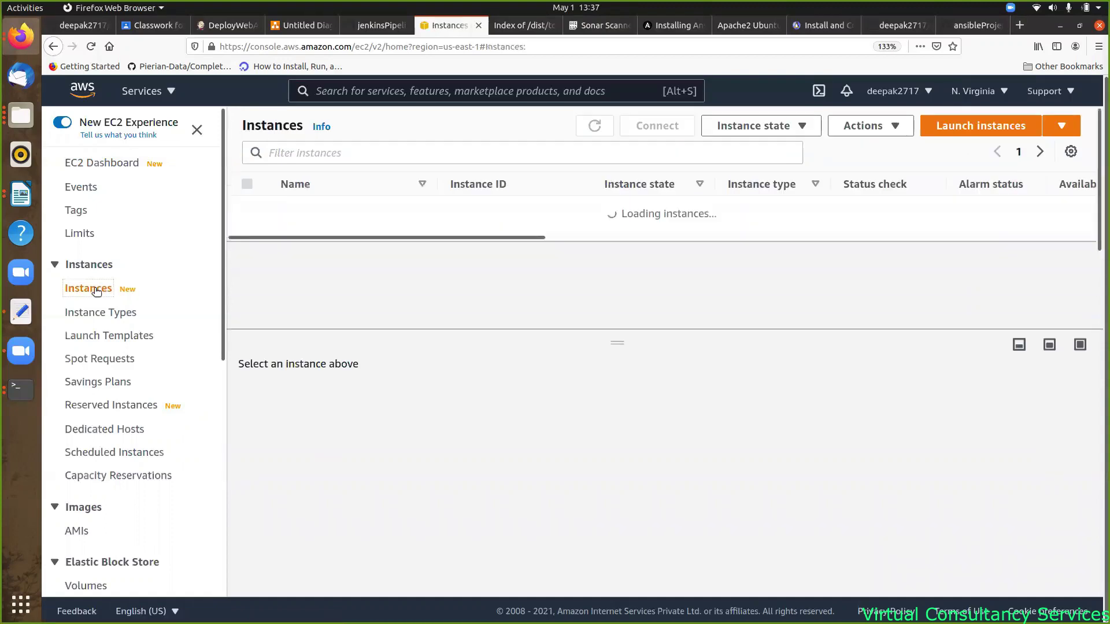
pyautogui.click(959, 133)
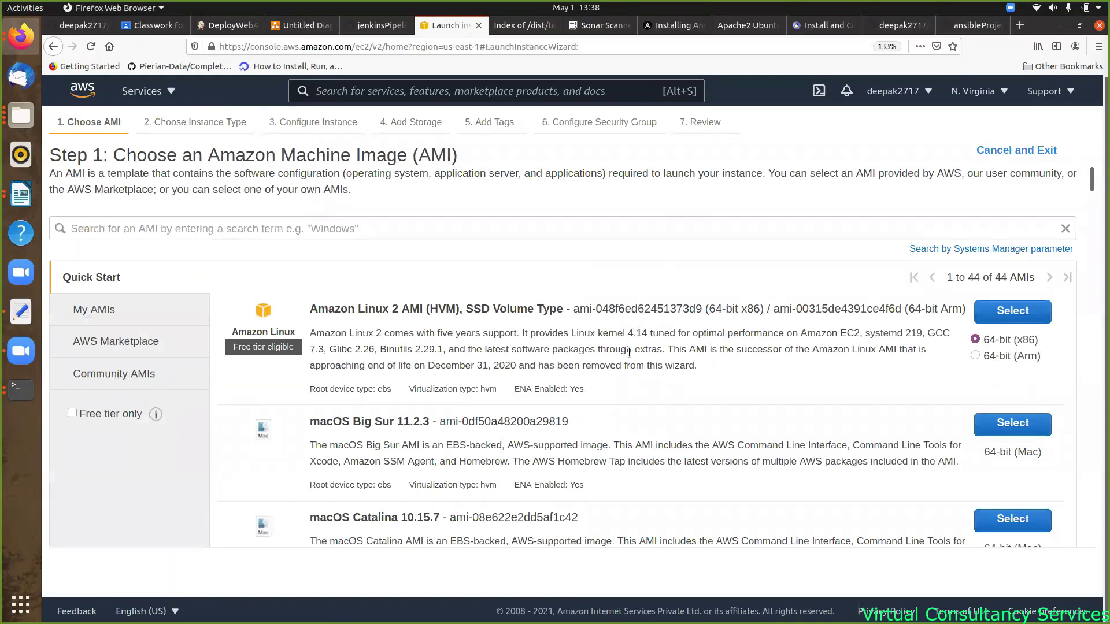
pyautogui.scroll(-5, 541, 400)
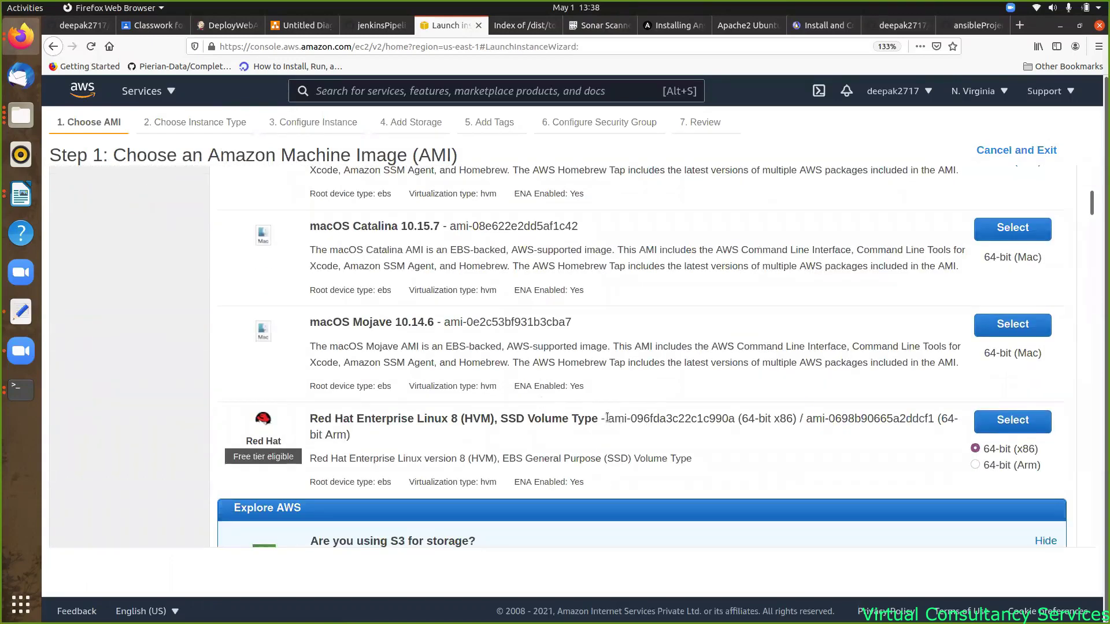
pyautogui.moveTo(609, 417); pyautogui.dragTo(722, 417)
pyautogui.click(731, 418)
pyautogui.moveTo(734, 418); pyautogui.dragTo(607, 421)
pyautogui.hotkey('ctrl', 'c')
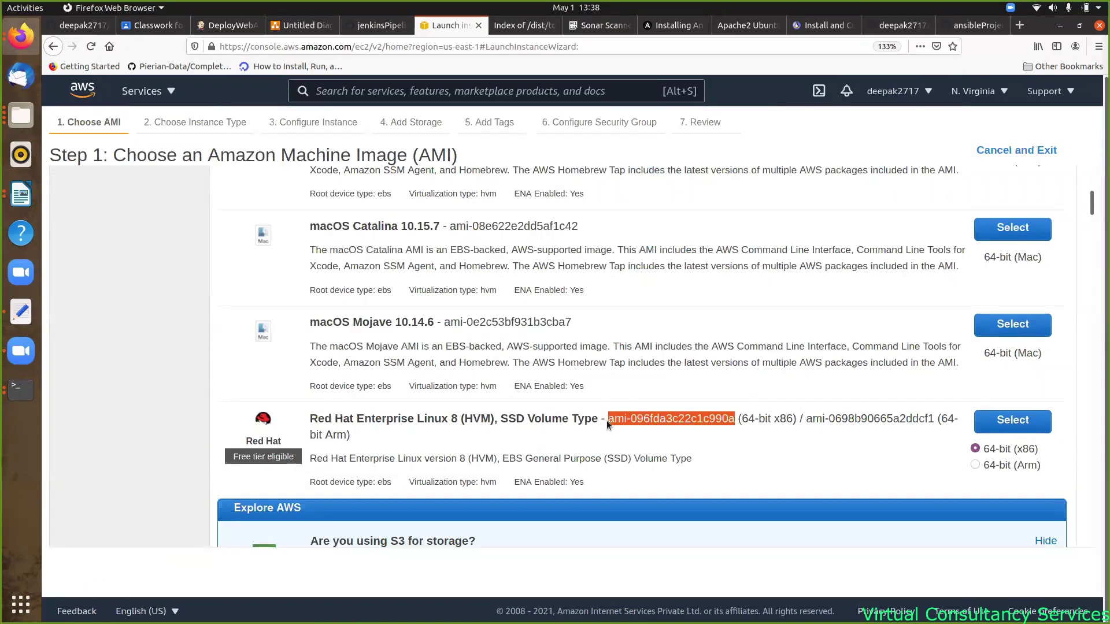
# - Switch to the terminal and replace the image_id value in dev-environment.yml with ami-096fda3c22c1c990a
pyautogui.hotkey('alt', 'Tab')
pyautogui.press('i')
pyautogui.press('Right')
pyautogui.press('BackSpace')
pyautogui.press('BackSpace')
pyautogui.press('BackSpace')
pyautogui.press('BackSpace')
pyautogui.press('BackSpace')
pyautogui.press('BackSpace')
pyautogui.press('BackSpace')
pyautogui.press('BackSpace')
pyautogui.press('BackSpace')
pyautogui.press('BackSpace')
pyautogui.press('BackSpace')
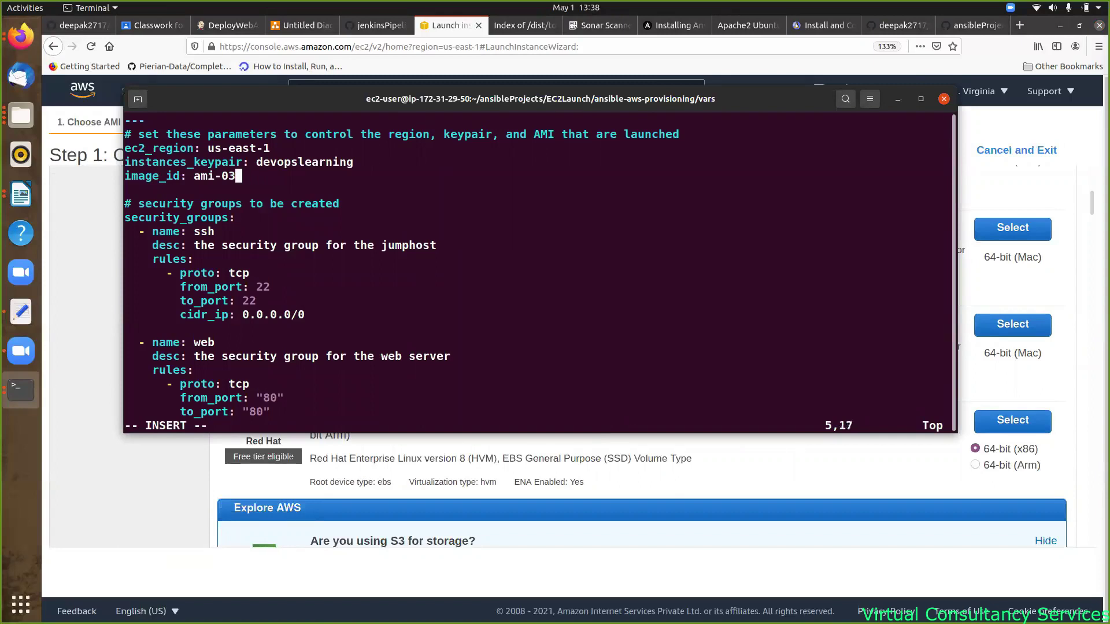
pyautogui.press('BackSpace')
pyautogui.rightClick(207, 178)
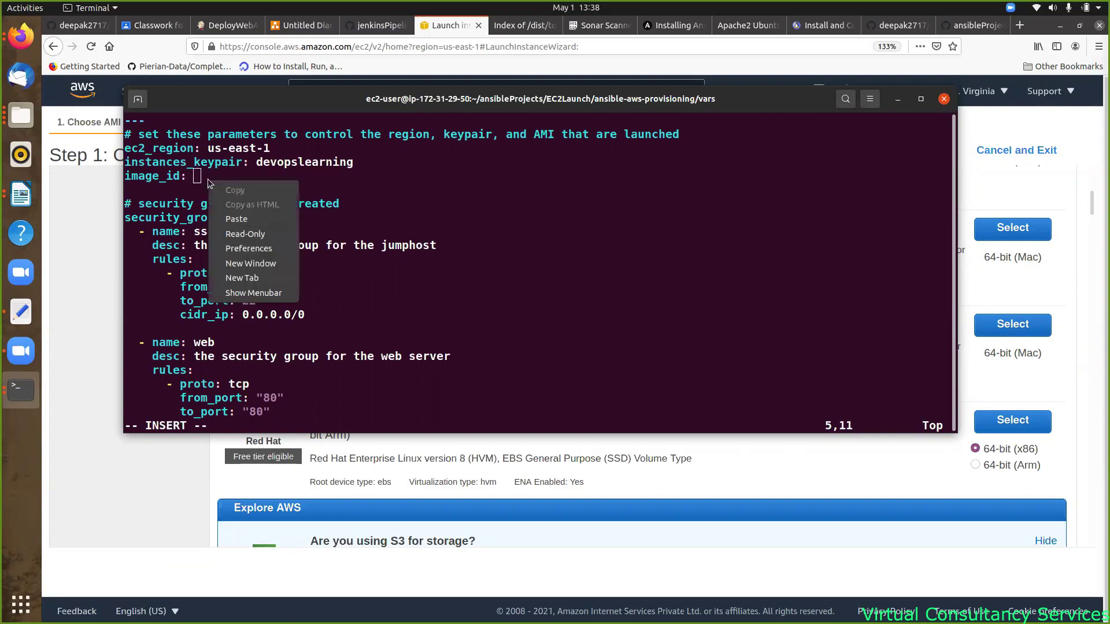
pyautogui.click(240, 218)
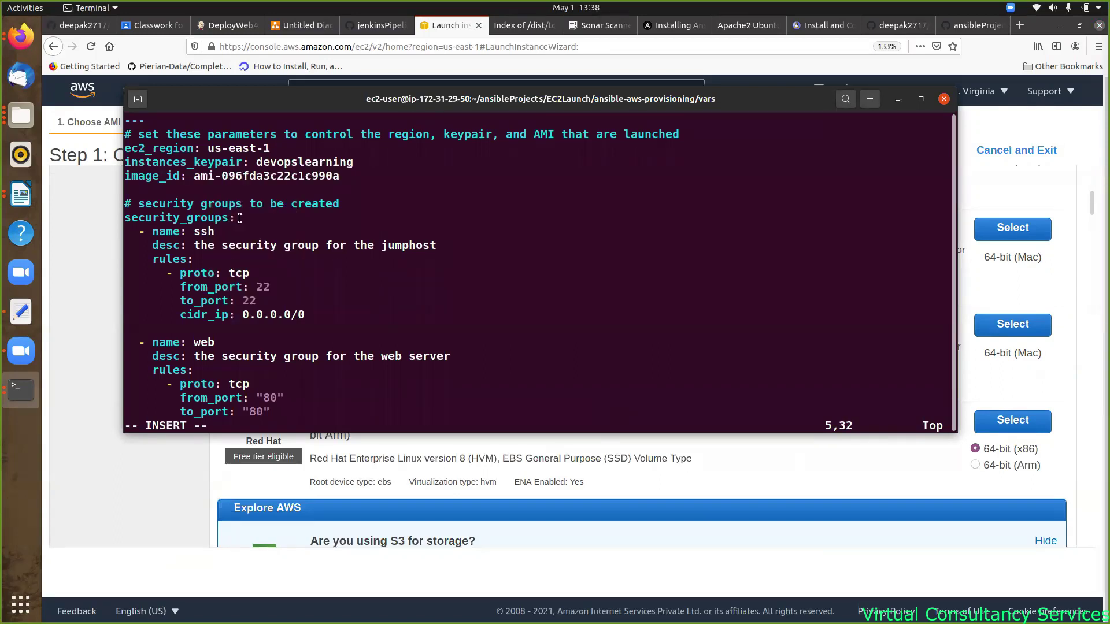
# - Review the ssh and web security group definitions in dev-environment.yml, including their ports and CIDR rules
pyautogui.press('Down')
pyautogui.press('Down')
pyautogui.press('Down')
pyautogui.press('Down')
pyautogui.press('Down')
pyautogui.press('Down')
pyautogui.press('Down')
pyautogui.press('Down')
pyautogui.press('Down')
pyautogui.press('Down')
pyautogui.press('Down')
pyautogui.press('Down')
pyautogui.press('Down')
pyautogui.press('Down')
pyautogui.press('Down')
pyautogui.press('Down')
pyautogui.press('Down')
pyautogui.press('Down')
pyautogui.press('Down')
pyautogui.press('Down')
pyautogui.press('Down')
pyautogui.press('Down')
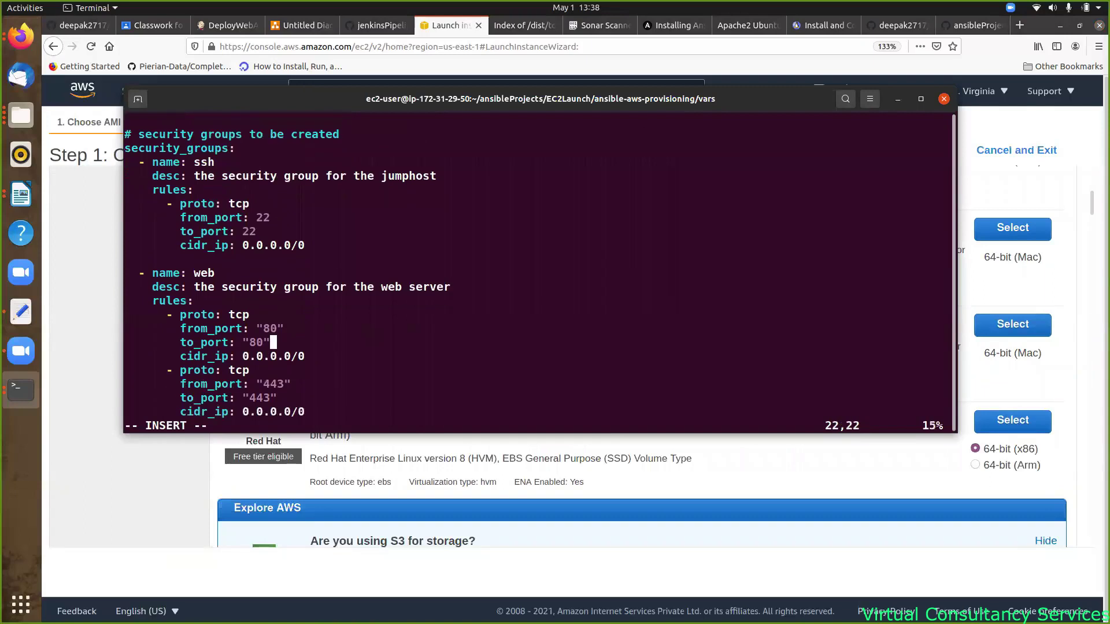
pyautogui.press('Down')
pyautogui.press('Down')
pyautogui.press('Down')
pyautogui.press('Down')
pyautogui.press('Down')
pyautogui.press('Down')
pyautogui.press('Down')
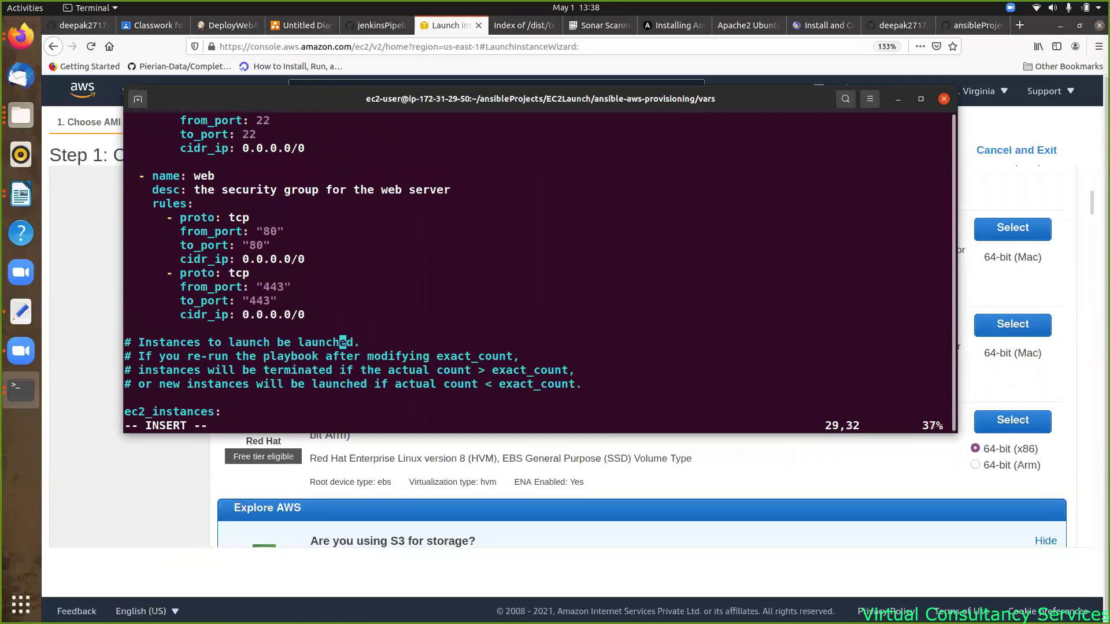
# - Examine the ec2_instances entries for the jumphost and web server, including instance type, image, keypair, group and tags
pyautogui.write('instance_tags:         Name: dev_jumphost')
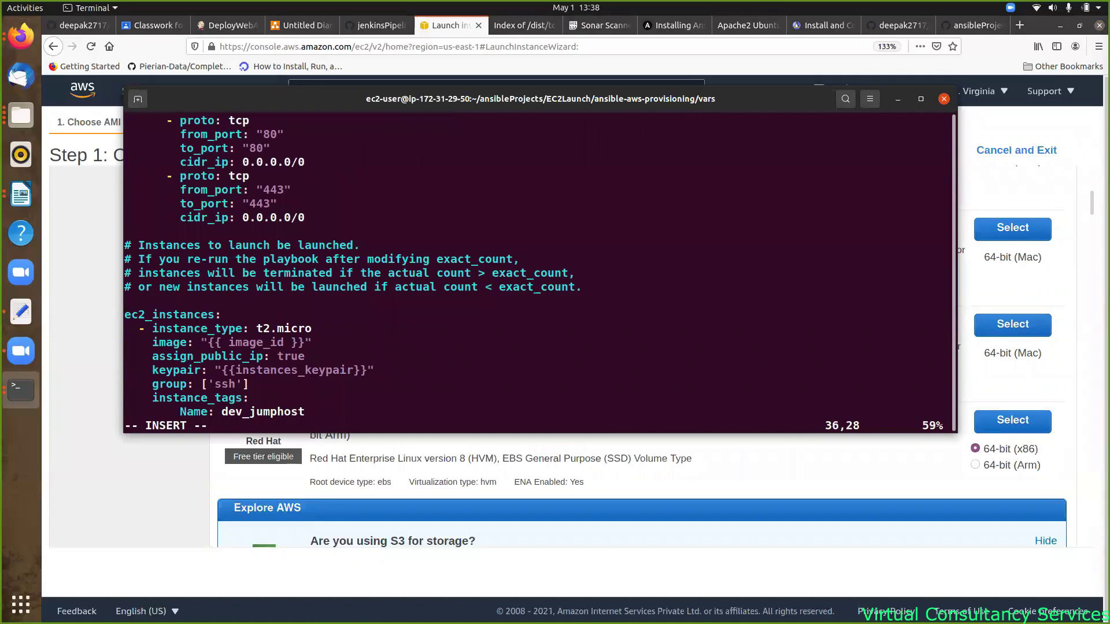
pyautogui.press('Down')
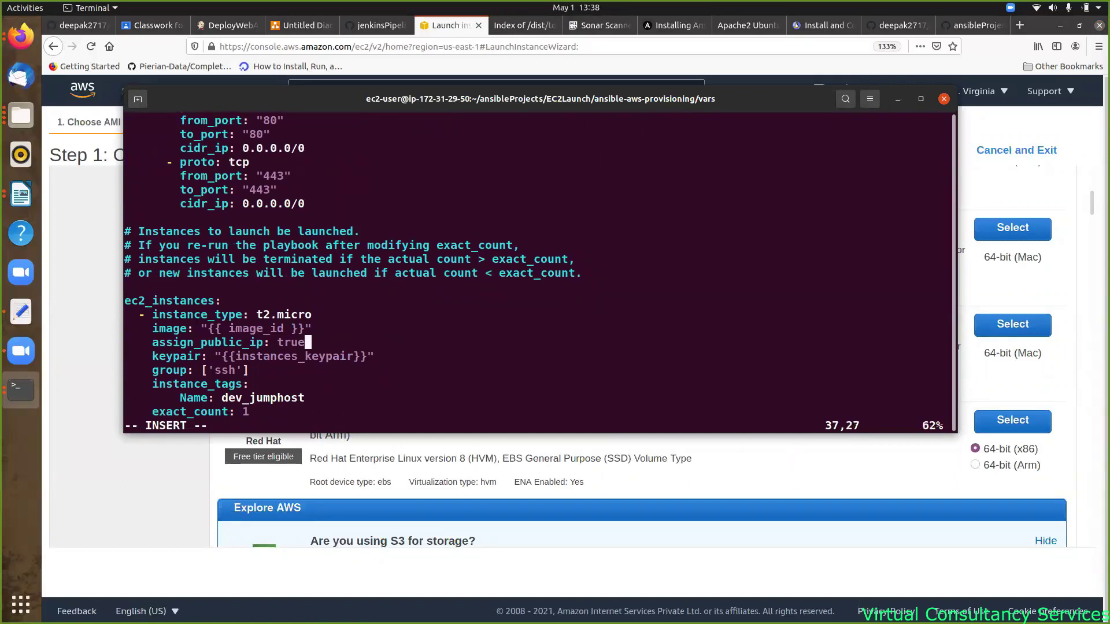
pyautogui.press('Down')
pyautogui.press('Down')
pyautogui.press('Down')
pyautogui.press('Down')
pyautogui.press('Down')
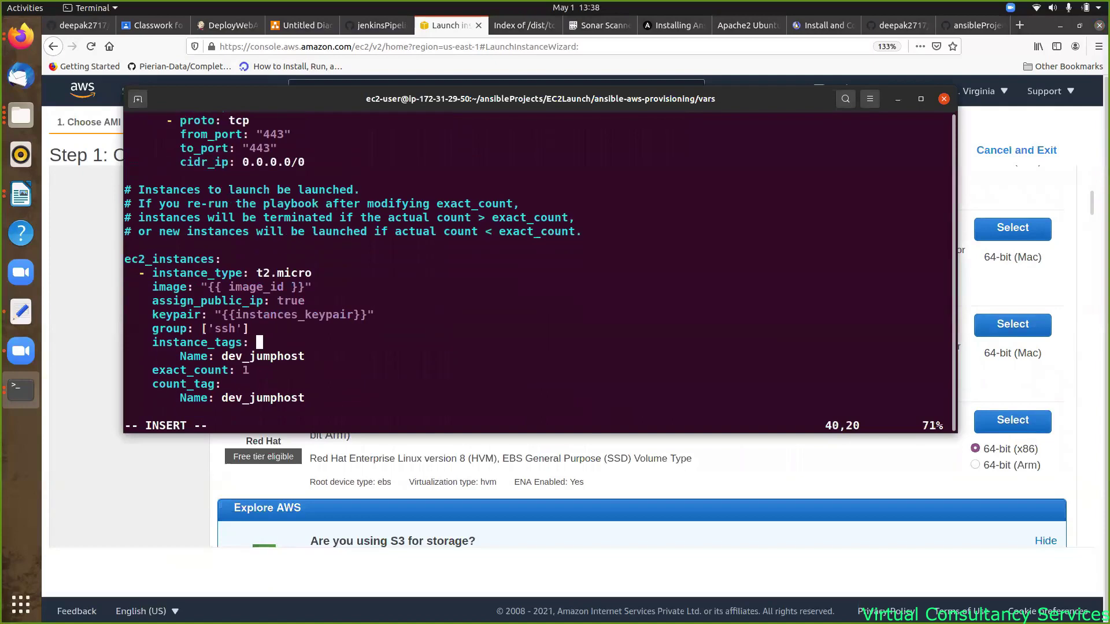
pyautogui.press('Down')
pyautogui.press('Up')
pyautogui.press('Up')
pyautogui.press('Down')
pyautogui.press('Down')
pyautogui.press('Down')
pyautogui.press('Down')
pyautogui.press('Down')
pyautogui.press('Down')
pyautogui.press('Down')
pyautogui.press('Down')
pyautogui.press('Down')
pyautogui.press('Down')
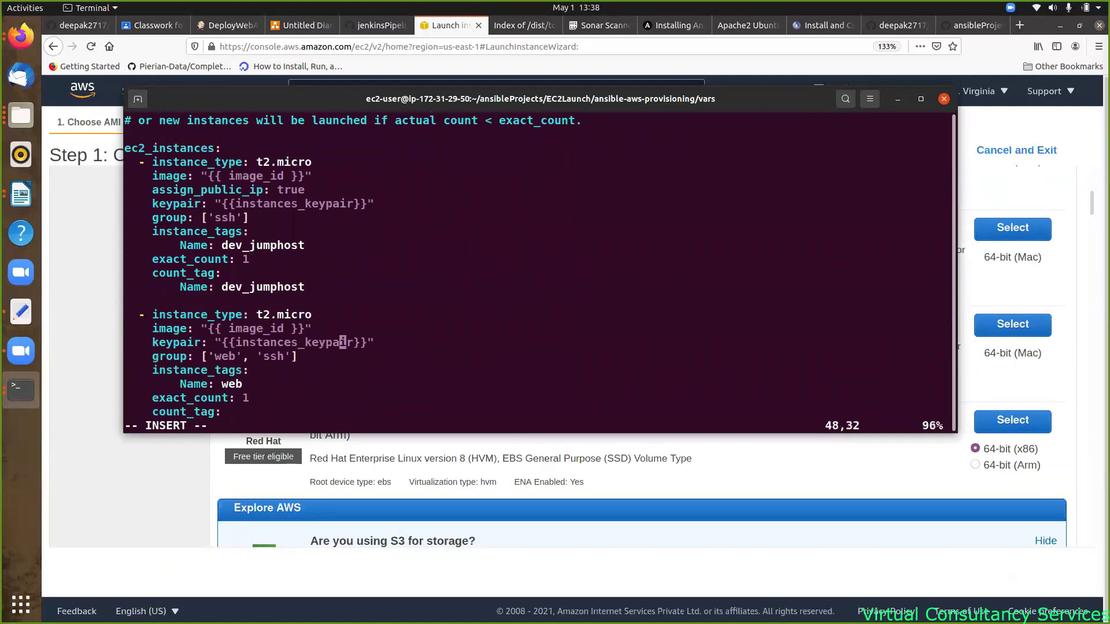
# - Set exact_count of the web instance entry to 2
pyautogui.press('Down')
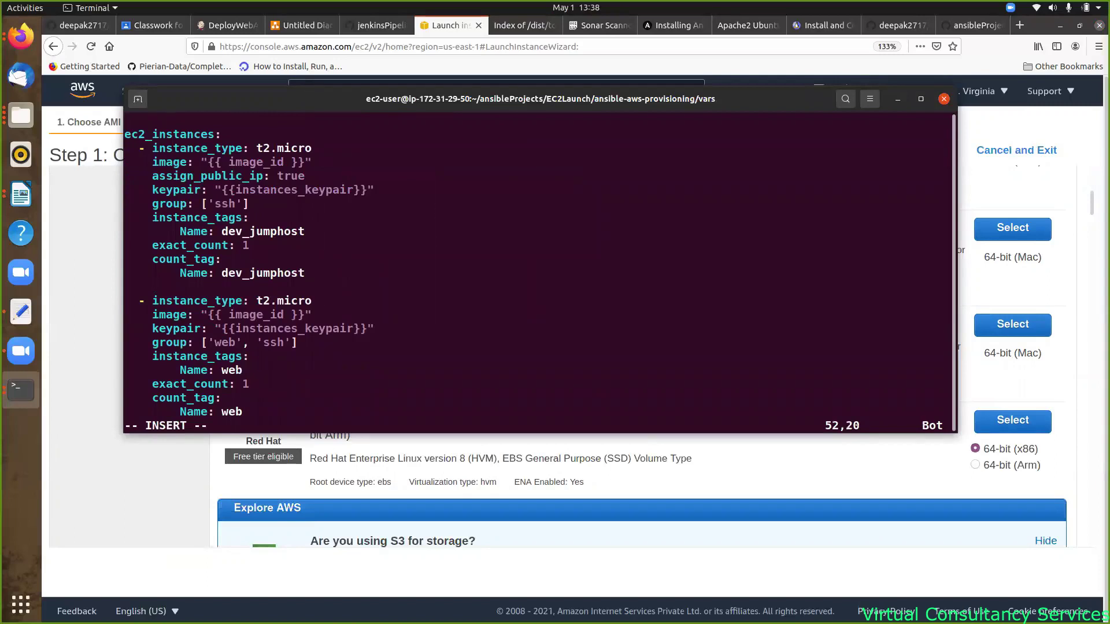
pyautogui.press('BackSpace')
pyautogui.press('BackSpace')
pyautogui.write('2')
# - Review the whole dev-environment.yml once more, from the region, keypair and AMI settings down to the web instance entry
pyautogui.press('Down')
pyautogui.press('Down')
pyautogui.press('Up')
pyautogui.press('Up')
pyautogui.press('Up')
pyautogui.press('Up')
pyautogui.press('Up')
pyautogui.press('Up')
pyautogui.press('Up')
pyautogui.press('Up')
pyautogui.press('Up')
pyautogui.press('Up')
pyautogui.press('Up')
pyautogui.press('Up')
pyautogui.press('Up')
pyautogui.press('Up')
pyautogui.press('Up')
pyautogui.press('Up')
pyautogui.press('Up')
pyautogui.press('Up')
pyautogui.press('Up')
pyautogui.press('Up')
pyautogui.press('Down')
pyautogui.press('Down')
pyautogui.press('Down')
pyautogui.press('Down')
pyautogui.press('Down')
pyautogui.press('Down')
pyautogui.press('Down')
pyautogui.press('Down')
pyautogui.press('Down')
pyautogui.press('Down')
pyautogui.press('Down')
pyautogui.press('Down')
pyautogui.press('Down')
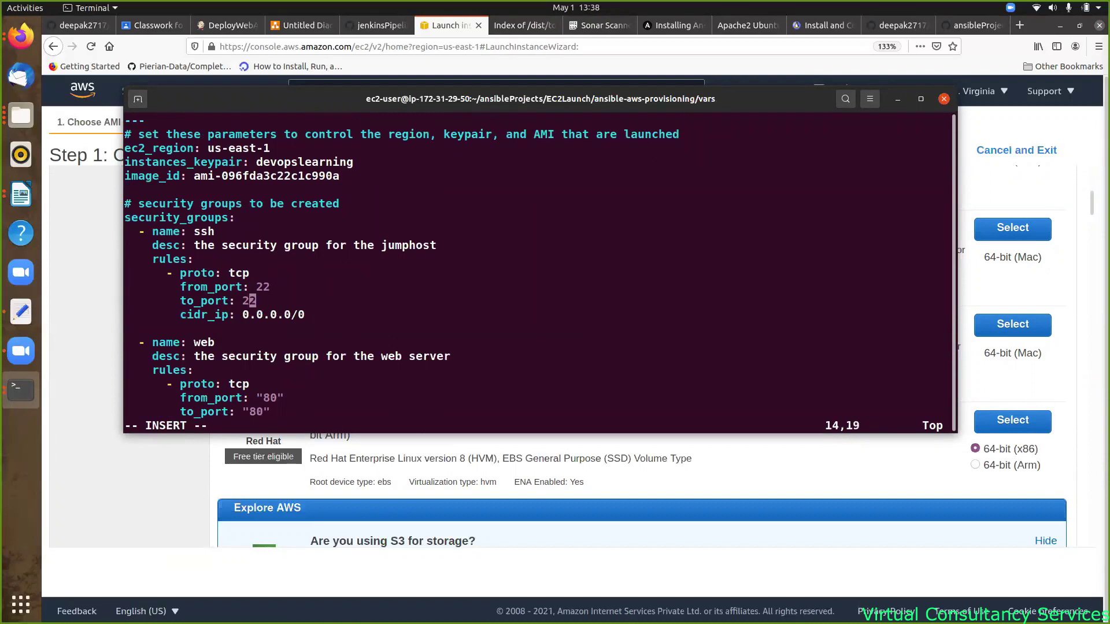
pyautogui.press('Down')
pyautogui.press('Down')
pyautogui.press('Down')
pyautogui.press('Down')
pyautogui.press('Down')
pyautogui.press('Down')
pyautogui.press('Down')
pyautogui.press('Down')
pyautogui.press('Down')
pyautogui.press('Down')
pyautogui.press('Down')
pyautogui.press('Down')
pyautogui.press('Down')
pyautogui.press('Down')
pyautogui.press('Down')
pyautogui.press('Down')
pyautogui.press('Down')
pyautogui.press('Down')
pyautogui.press('Down')
pyautogui.press('Down')
pyautogui.press('Up')
pyautogui.press('Up')
# - Save dev-environment.yml and quit the vi editor
pyautogui.press('Escape')
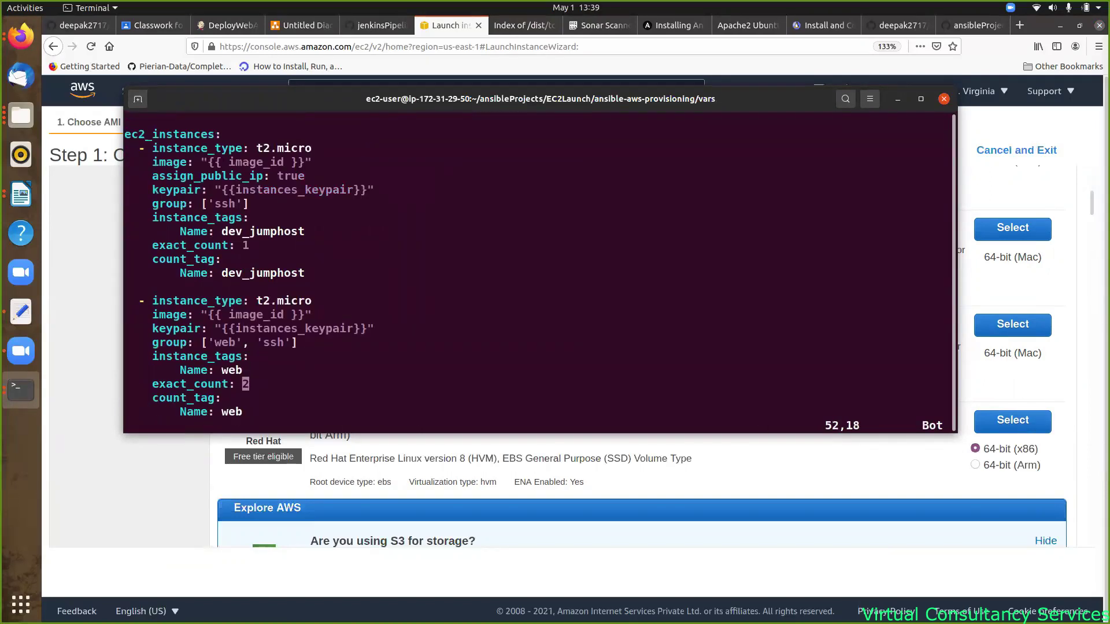
pyautogui.write(':wq')
pyautogui.press('Return')
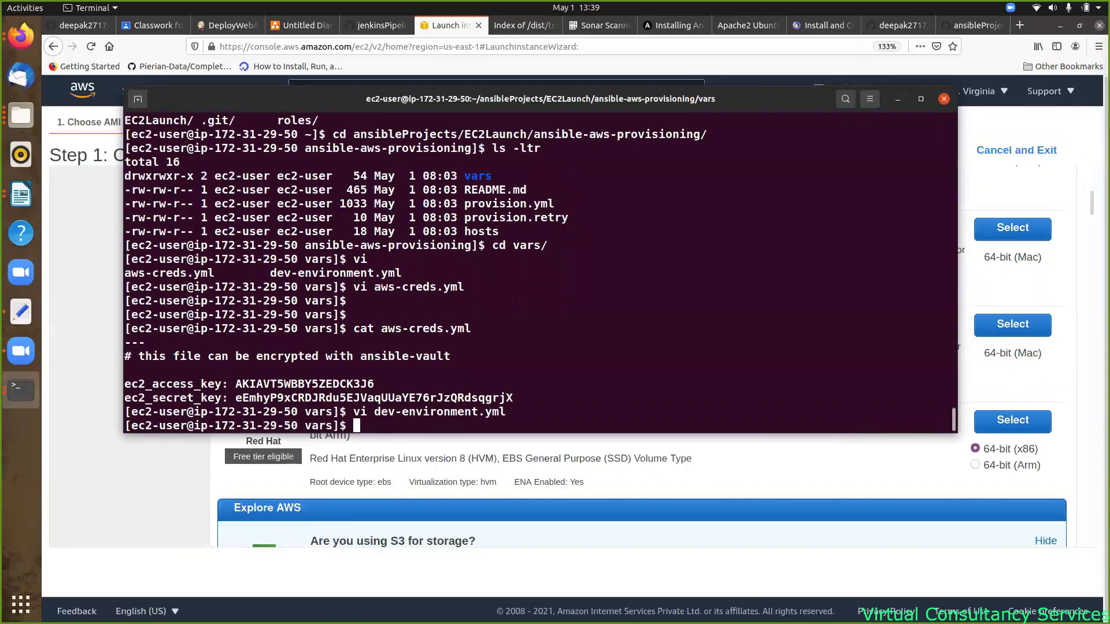
# - Go up to the ansible-aws-provisioning directory and list its files in long format, sorted by reverse modification time
pyautogui.press('Return')
pyautogui.press('Return')
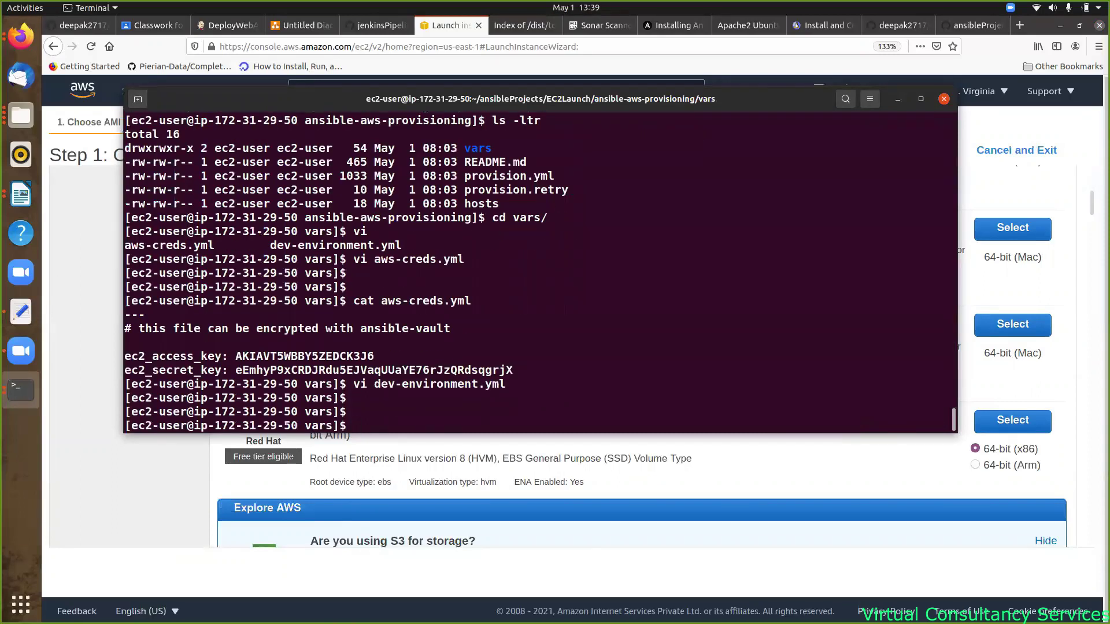
pyautogui.write('cd ..')
pyautogui.press('Return')
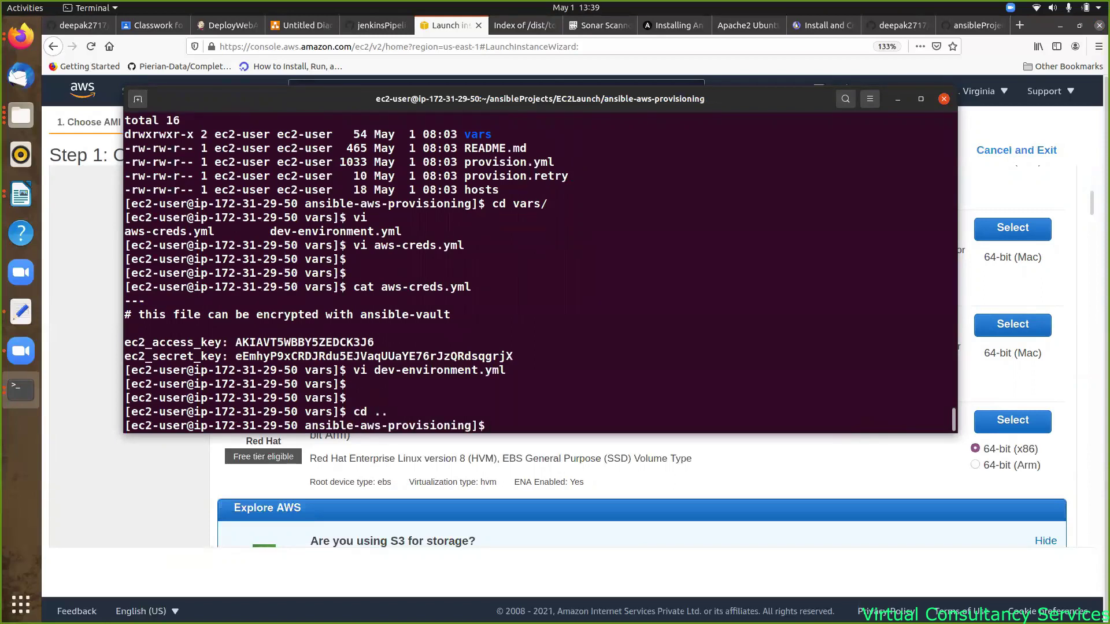
pyautogui.write('ls -ltr')
pyautogui.press('Return')
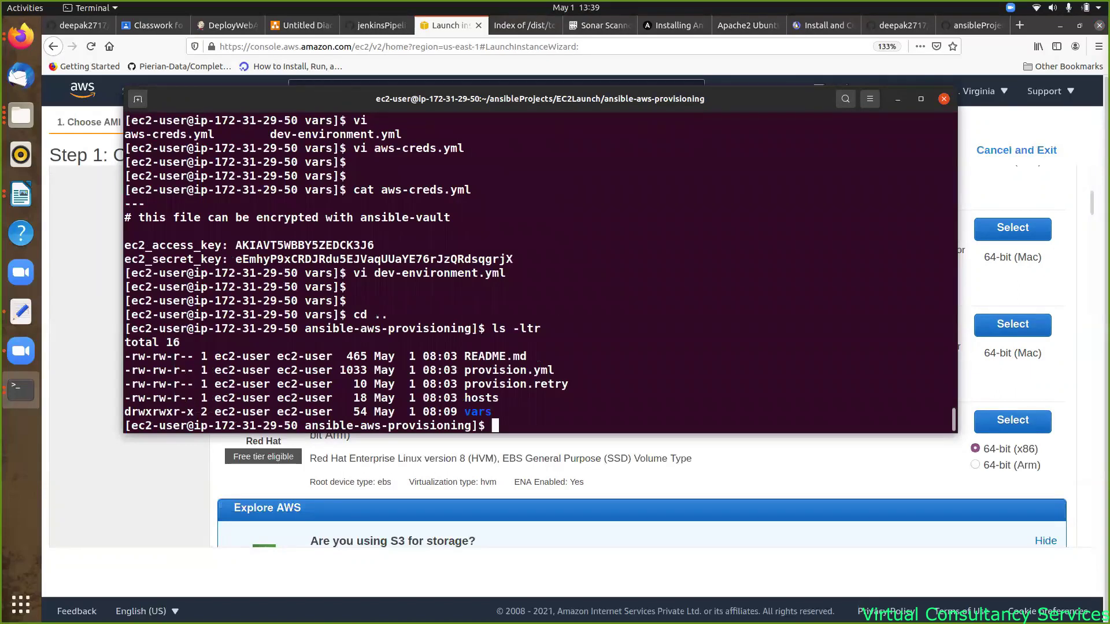
# - Open the provision.yml playbook in vi
pyautogui.write('vi pro')
pyautogui.press('Tab')
pyautogui.write('y')
pyautogui.press('Tab')
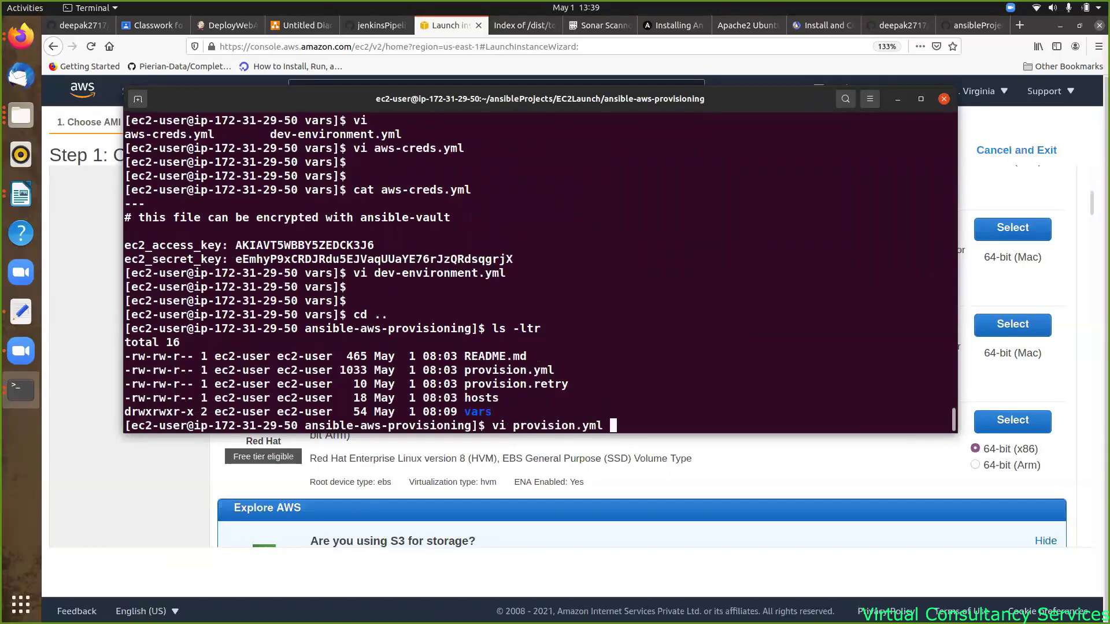
pyautogui.press('Return')
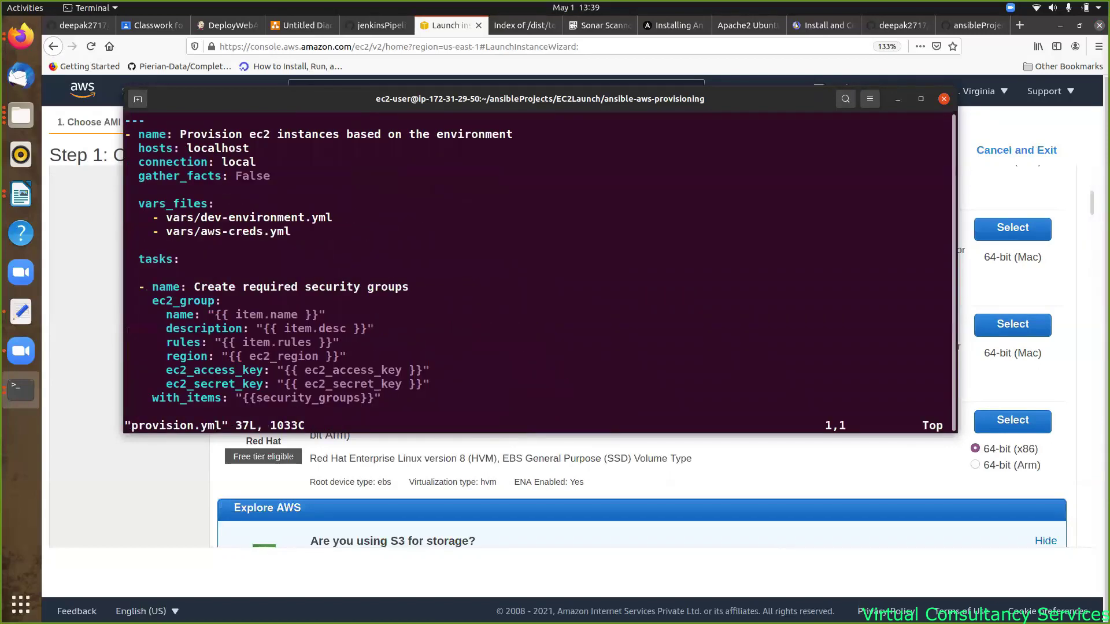
# - Examine the provision.yml playbook through to its end, including the variable files and the security group and instance launch tasks
pyautogui.press('Down')
pyautogui.press('Down')
pyautogui.press('Down')
pyautogui.press('Down')
pyautogui.press('Down')
pyautogui.press('Down')
pyautogui.press('Down')
pyautogui.press('Down')
pyautogui.press('Down')
pyautogui.press('Down')
pyautogui.press('Down')
pyautogui.press('Down')
pyautogui.press('Down')
pyautogui.press('Down')
pyautogui.press('Down')
pyautogui.press('Down')
pyautogui.press('Down')
pyautogui.press('Down')
pyautogui.press('Down')
pyautogui.press('Down')
pyautogui.press('Down')
pyautogui.press('Down')
pyautogui.press('Down')
pyautogui.press('Down')
pyautogui.press('Down')
pyautogui.press('Down')
pyautogui.press('Down')
pyautogui.press('Down')
pyautogui.press('Down')
pyautogui.press('Down')
pyautogui.press('Down')
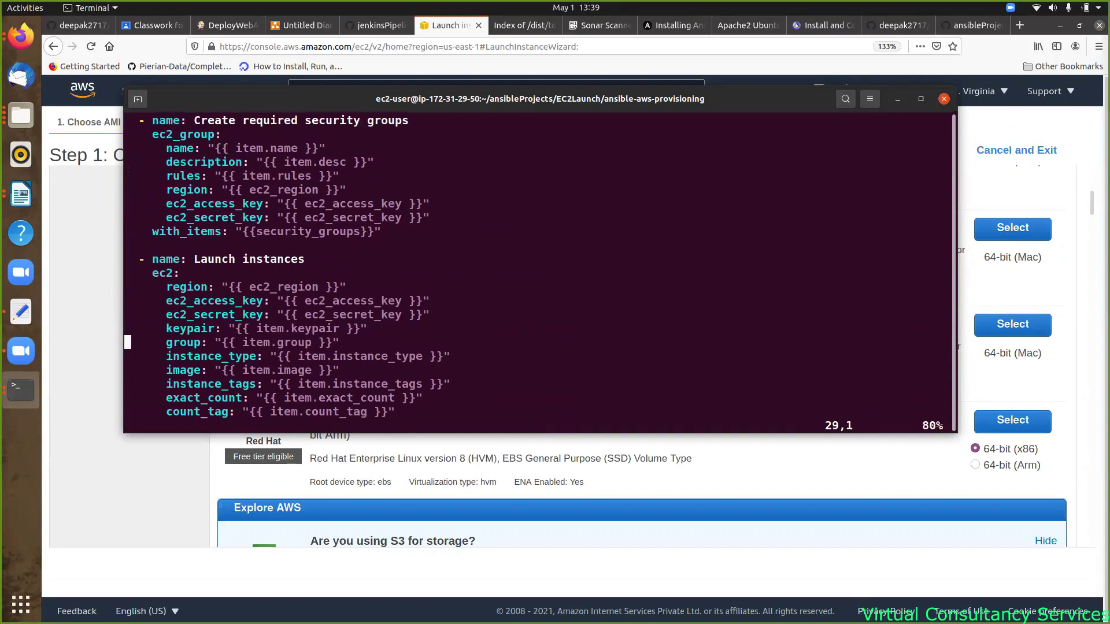
pyautogui.press('Down')
pyautogui.press('Down')
pyautogui.press('Down')
pyautogui.press('Down')
pyautogui.press('Down')
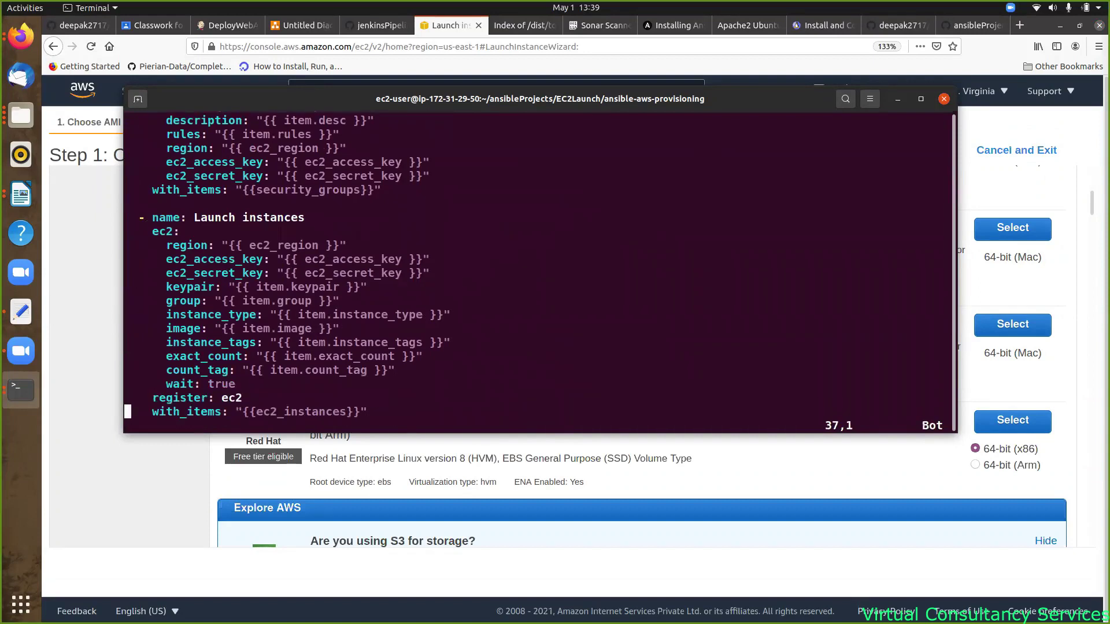
# - Review the provision.yml playbook from the instance launch task back up to its first line
pyautogui.press('Up')
pyautogui.press('Up')
pyautogui.press('Up')
pyautogui.press('Up')
pyautogui.press('Up')
pyautogui.press('Up')
pyautogui.press('Up')
pyautogui.press('Up')
pyautogui.press('Up')
pyautogui.press('Up')
pyautogui.press('Up')
pyautogui.press('Up')
pyautogui.press('Up')
pyautogui.press('Up')
pyautogui.press('Up')
pyautogui.press('Up')
pyautogui.press('Up')
pyautogui.press('Up')
pyautogui.press('Up')
pyautogui.press('Up')
pyautogui.press('Up')
pyautogui.press('Up')
pyautogui.press('Up')
pyautogui.press('Up')
pyautogui.press('Up')
pyautogui.press('Up')
pyautogui.press('Up')
pyautogui.press('Up')
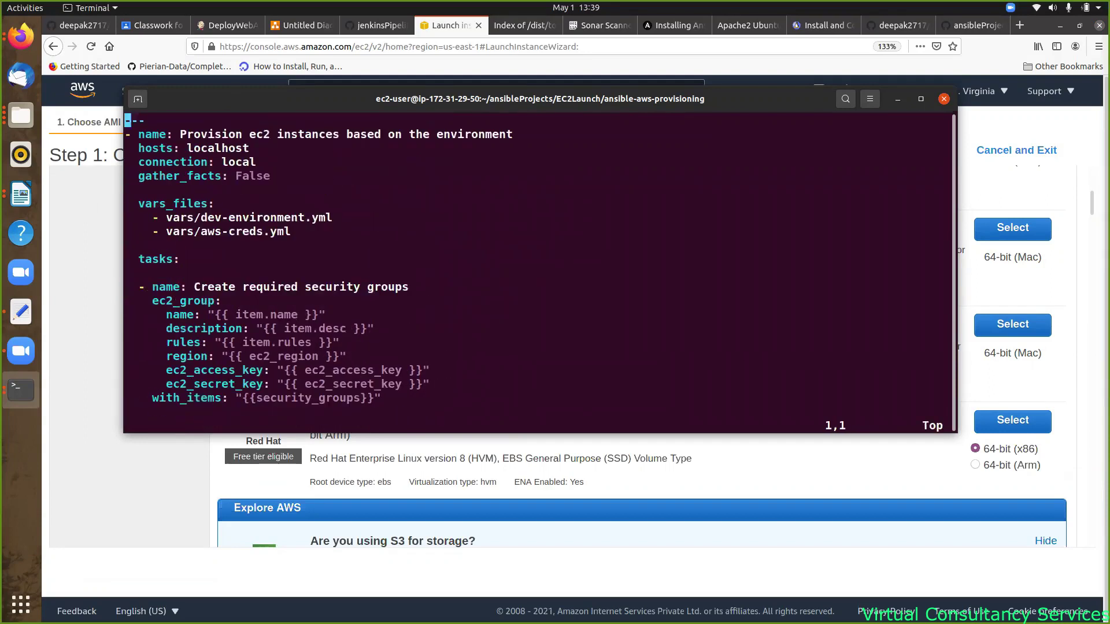
# - Quit vi without saving provision.yml and add some blank prompt lines in the shell
pyautogui.write(':q')
pyautogui.press('Return')
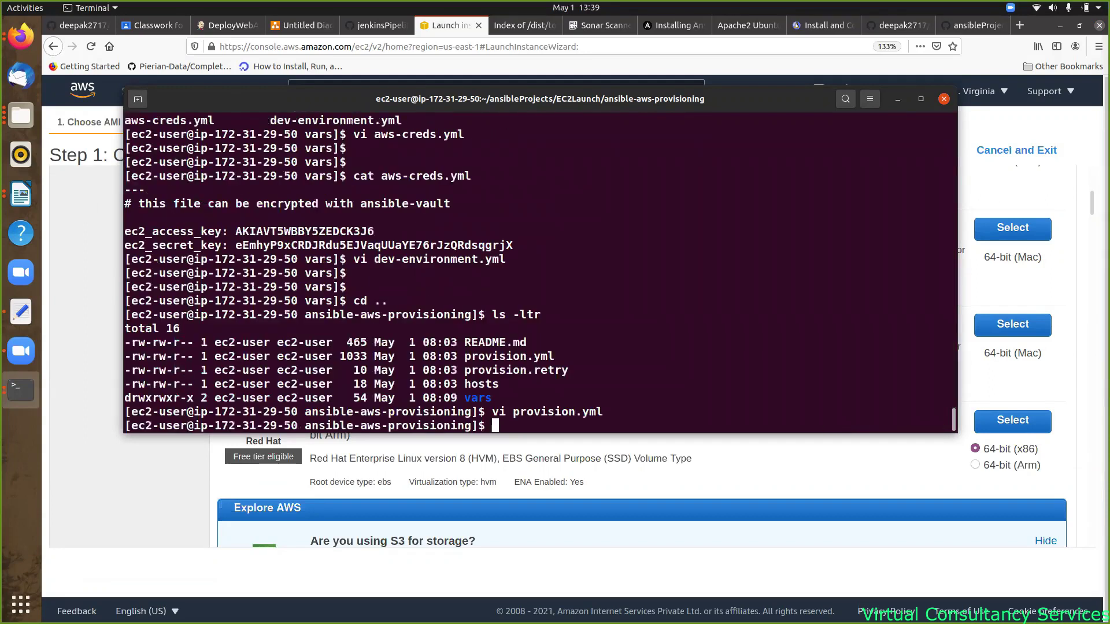
pyautogui.press('Return')
pyautogui.press('Return')
pyautogui.press('Return')
pyautogui.press('Return')
pyautogui.press('Return')
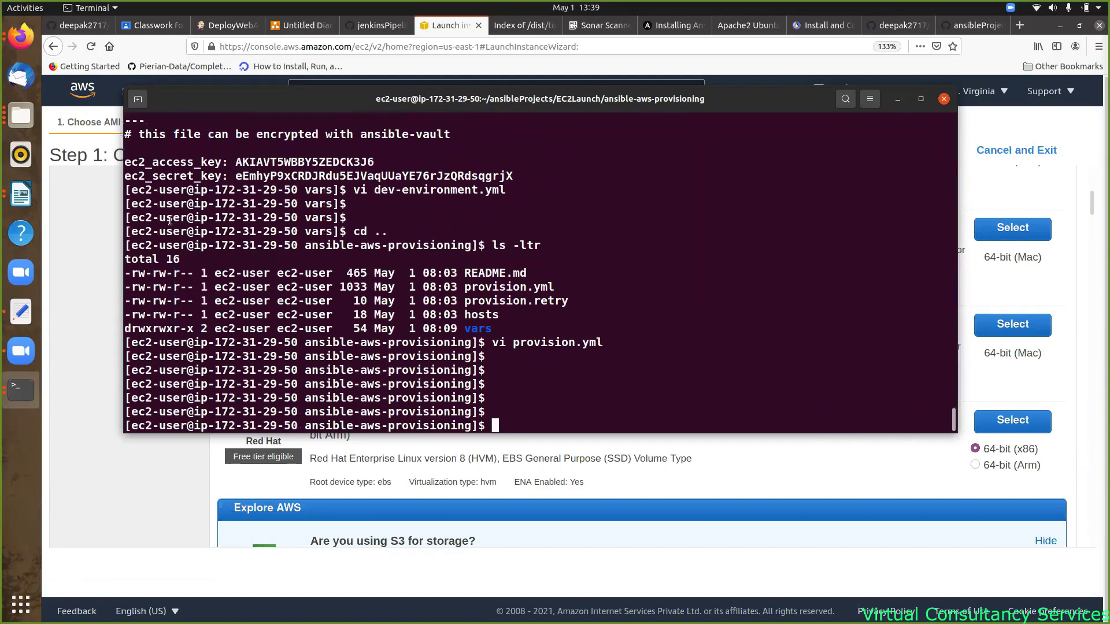
# - Switch to the AWS console in Firefox and list all EC2 instances without the running-state filter
pyautogui.hotkey('alt', 'Tab')
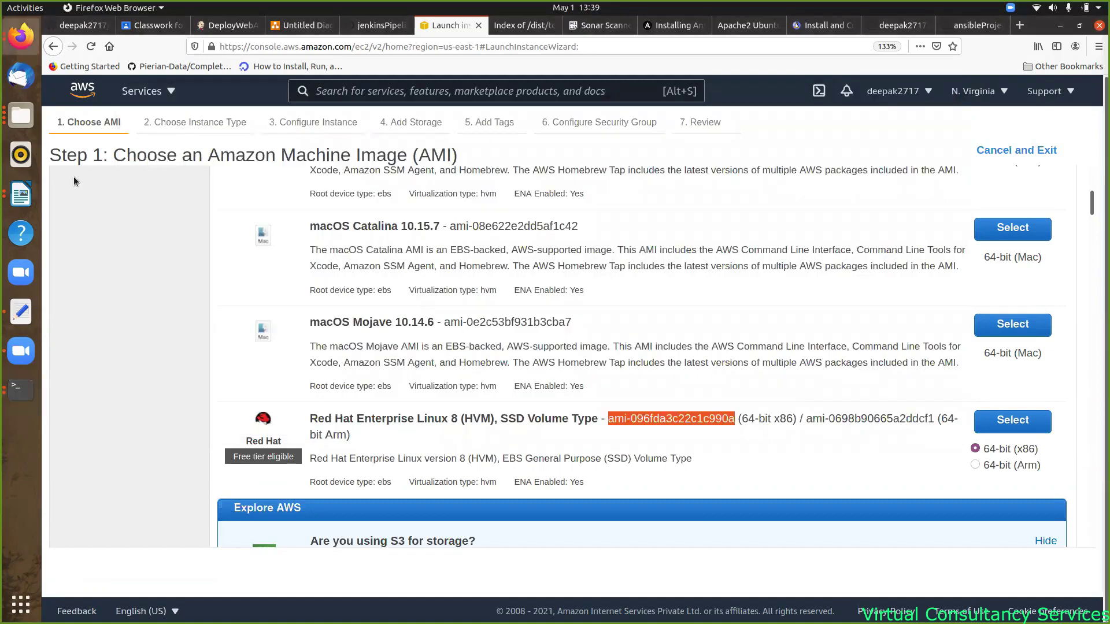
pyautogui.click(172, 92)
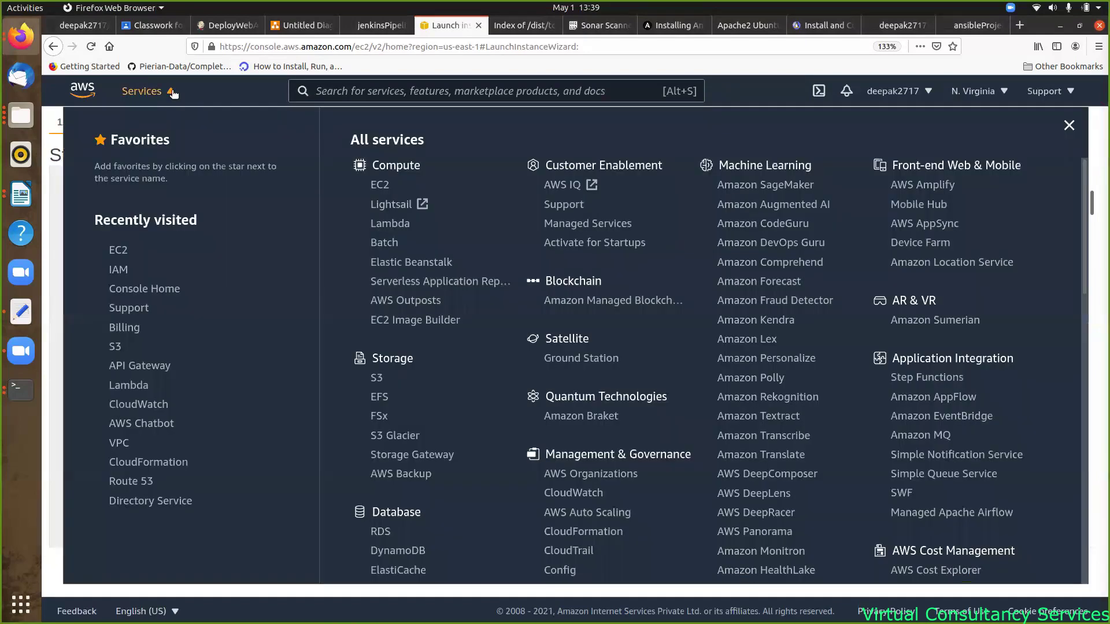
pyautogui.click(119, 251)
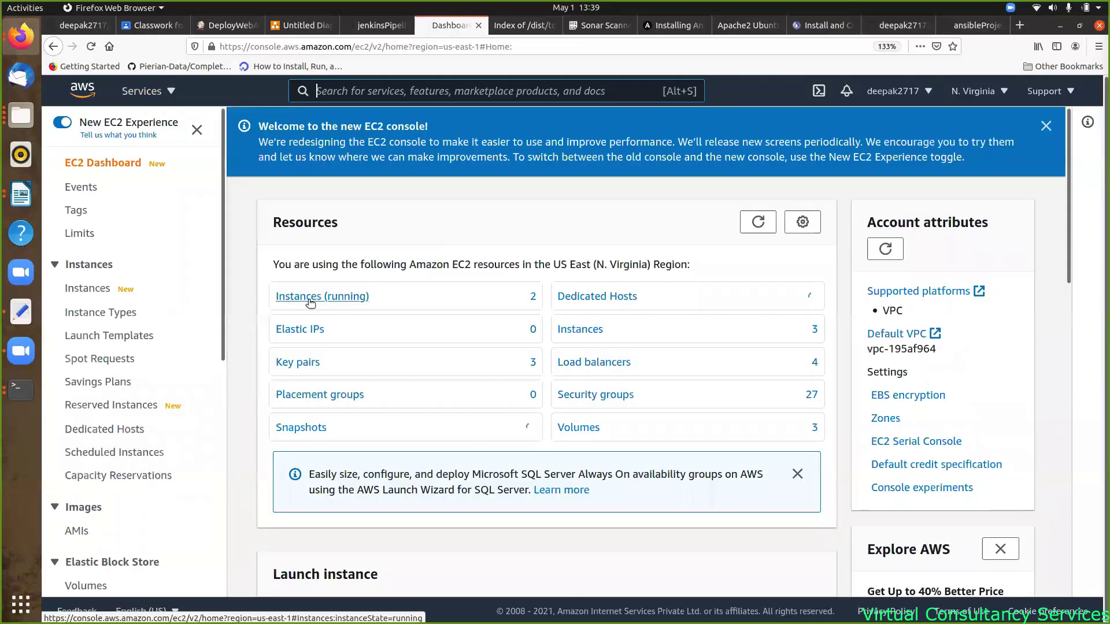
pyautogui.click(310, 301)
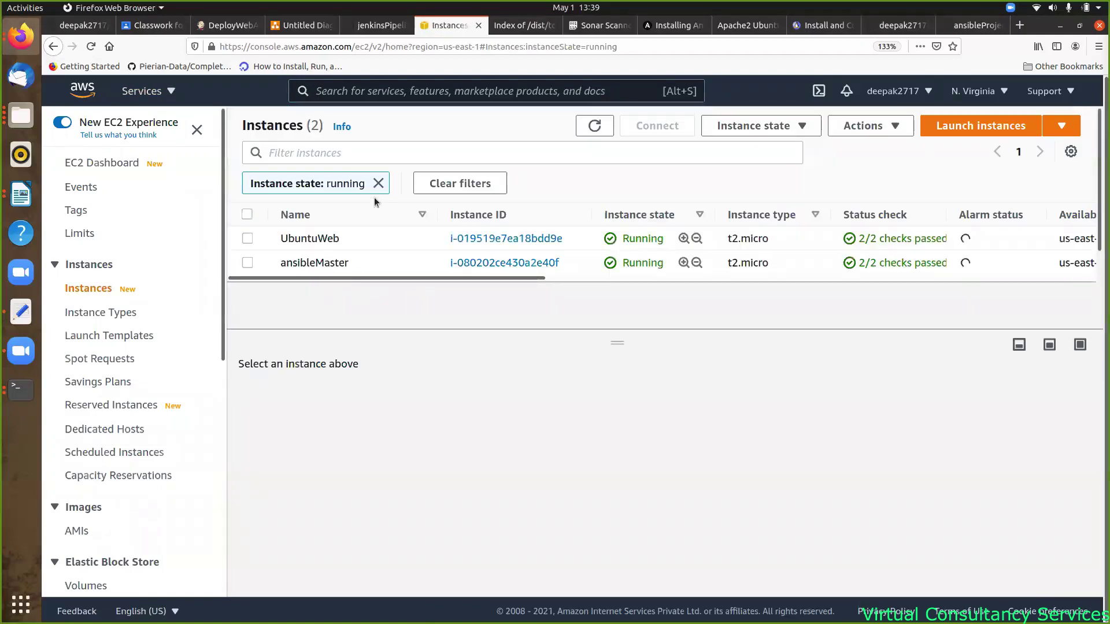
pyautogui.click(378, 184)
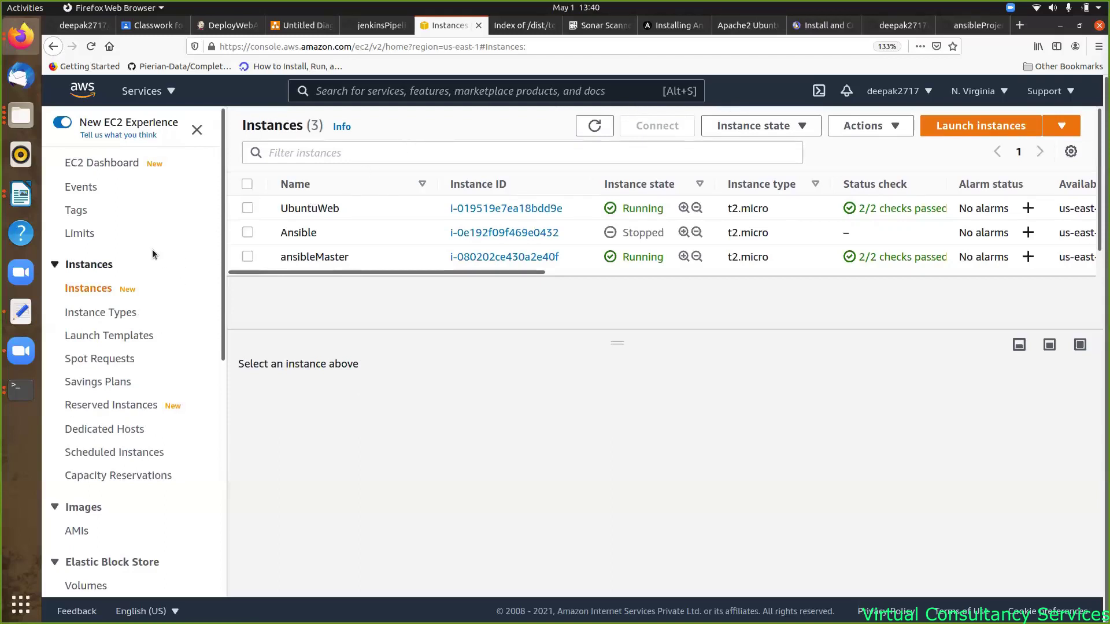
# - Show the security details of the Ansible instance and open its launch-wizard-14 security group in a new browser tab
pyautogui.click(248, 233)
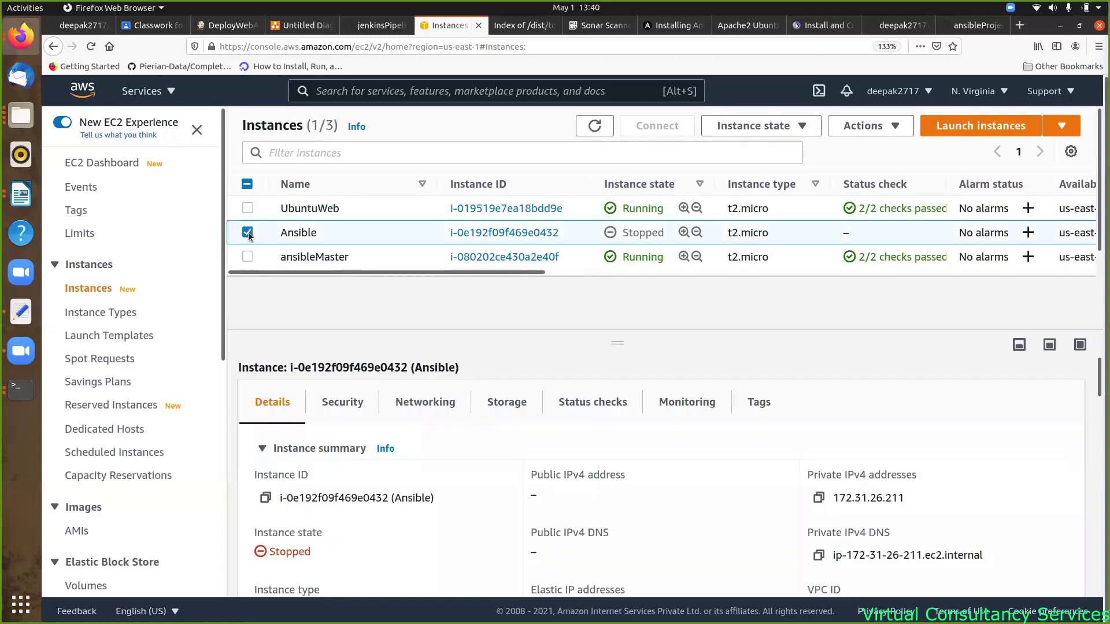
pyautogui.click(341, 405)
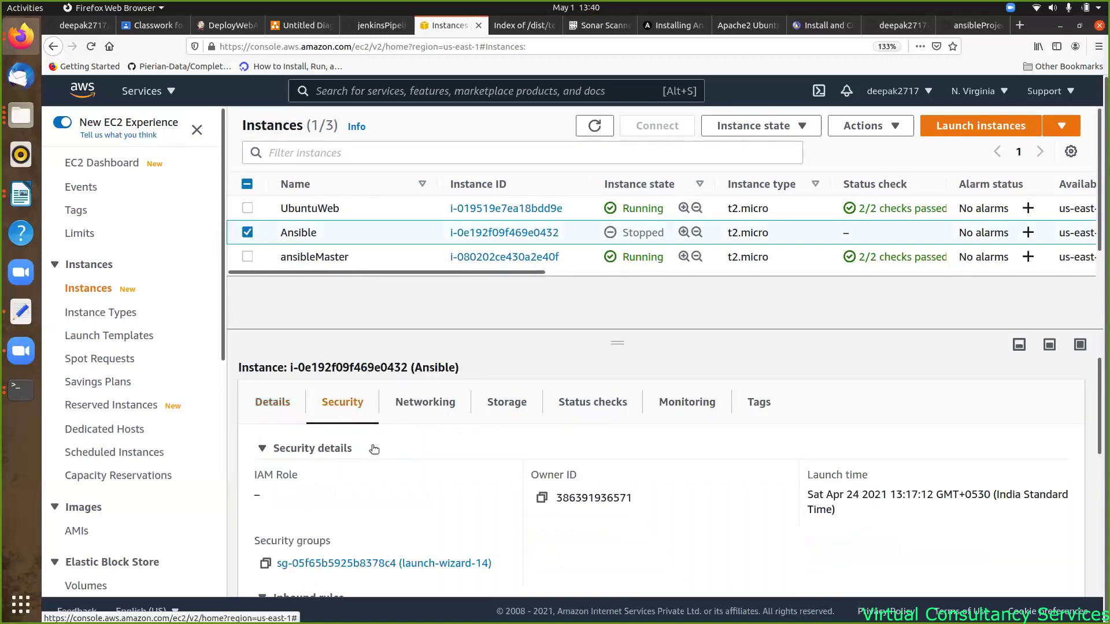
pyautogui.scroll(-3, 373, 446)
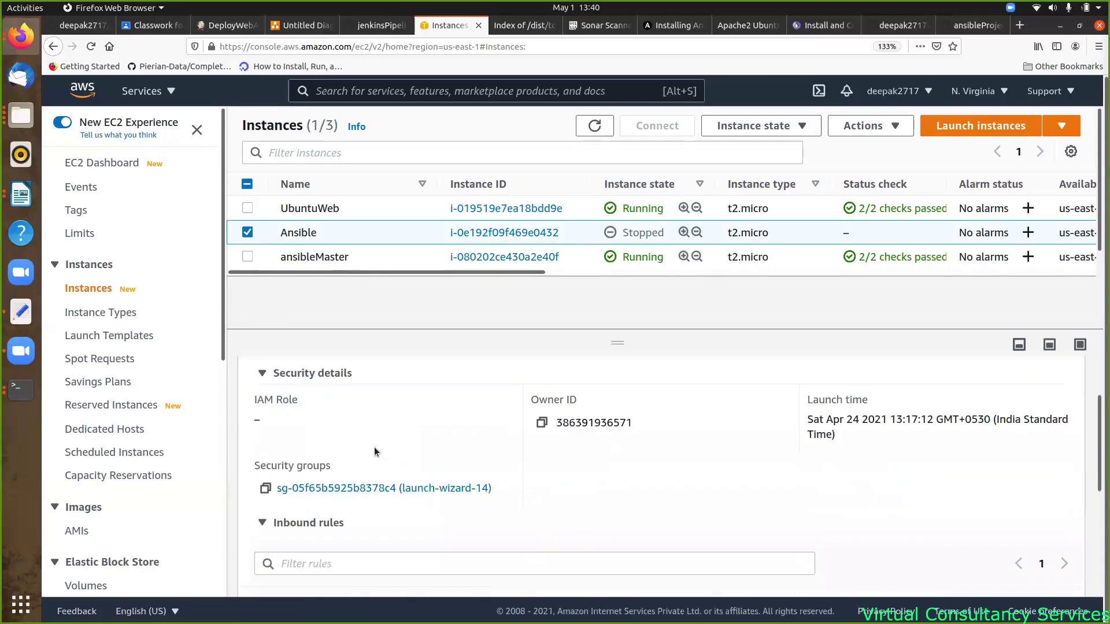
pyautogui.rightClick(329, 481)
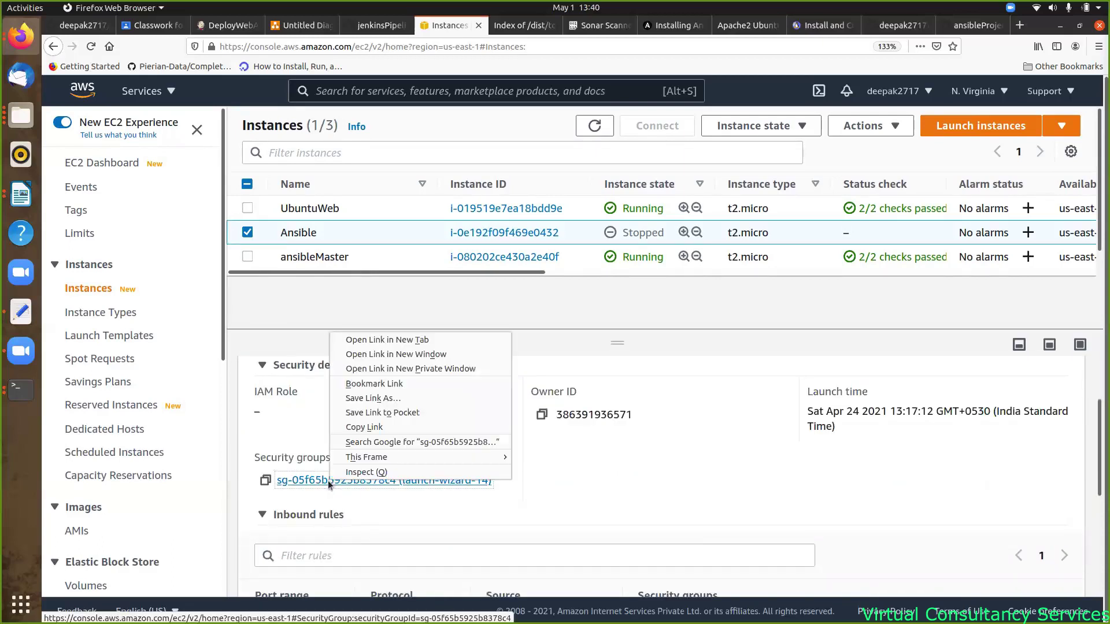
pyautogui.click(398, 341)
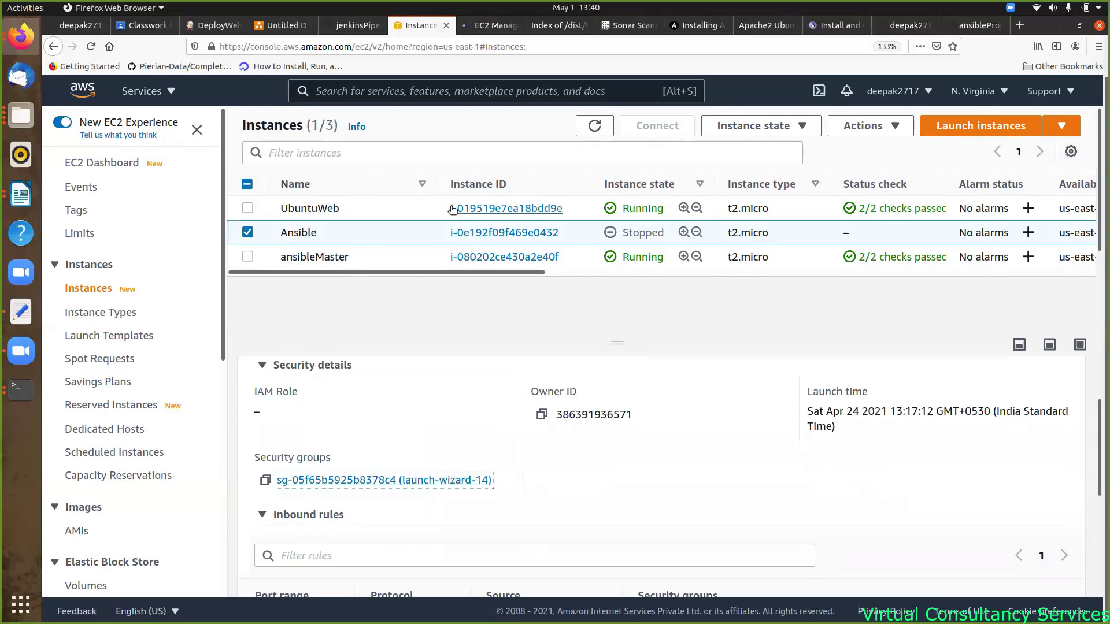
# - Deselect the Ansible instance, and in the full Security Groups list select the ssh group
pyautogui.click(247, 232)
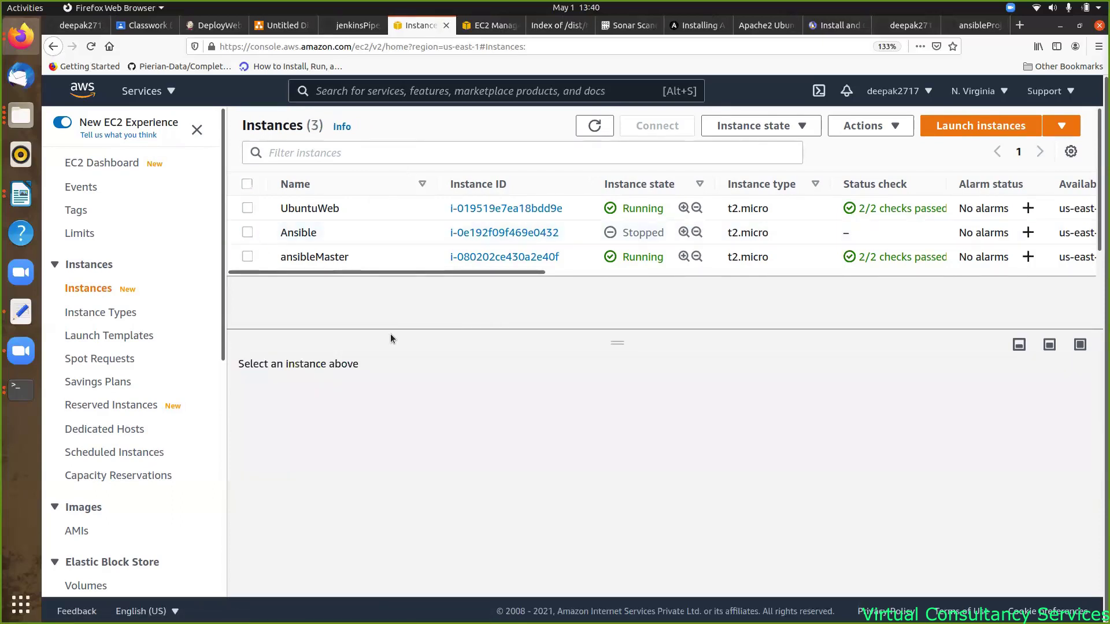
pyautogui.click(486, 26)
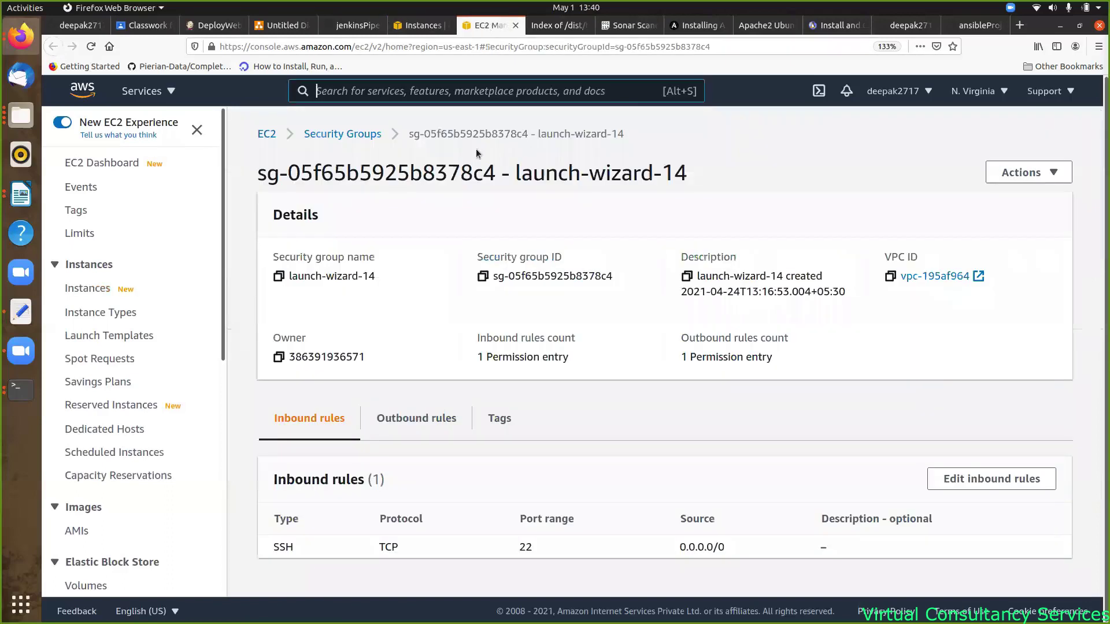
pyautogui.click(341, 134)
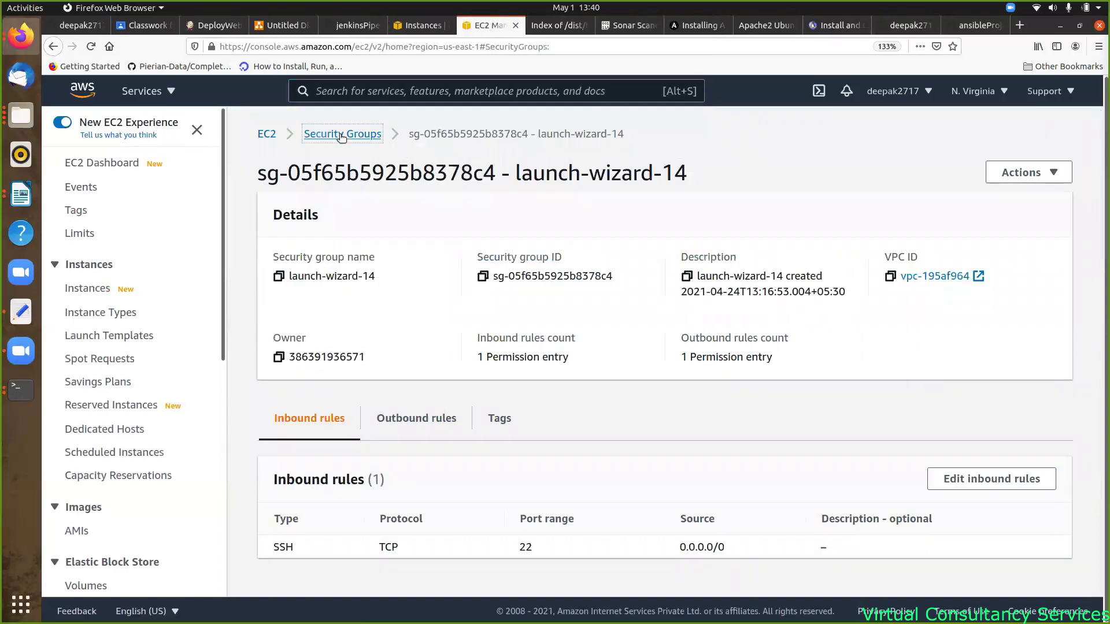
pyautogui.click(420, 27)
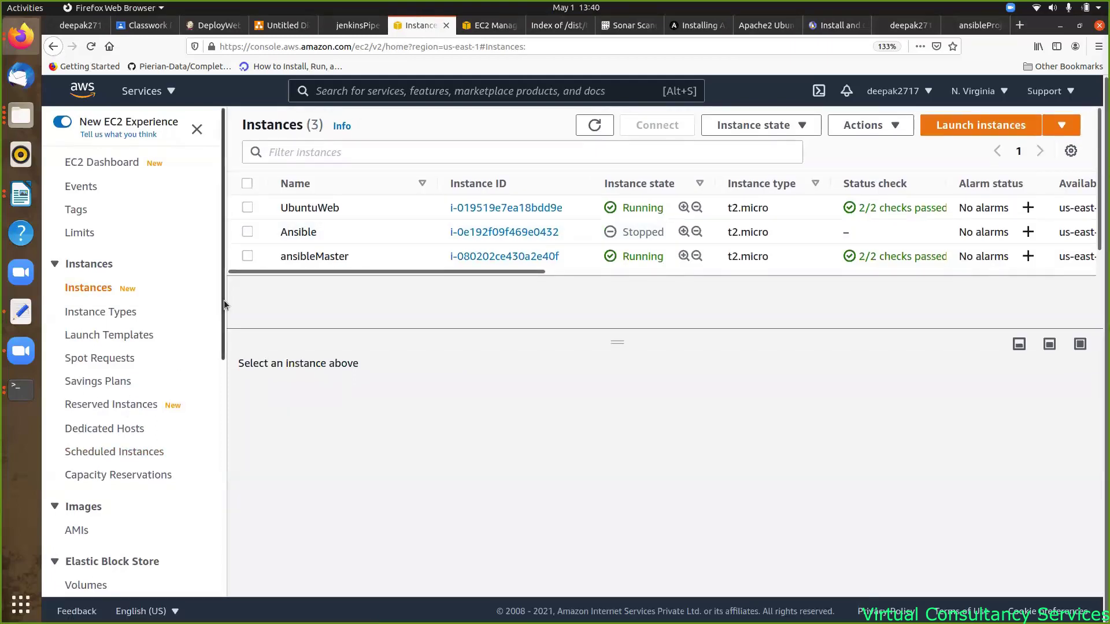
pyautogui.moveTo(224, 300); pyautogui.dragTo(235, 347)
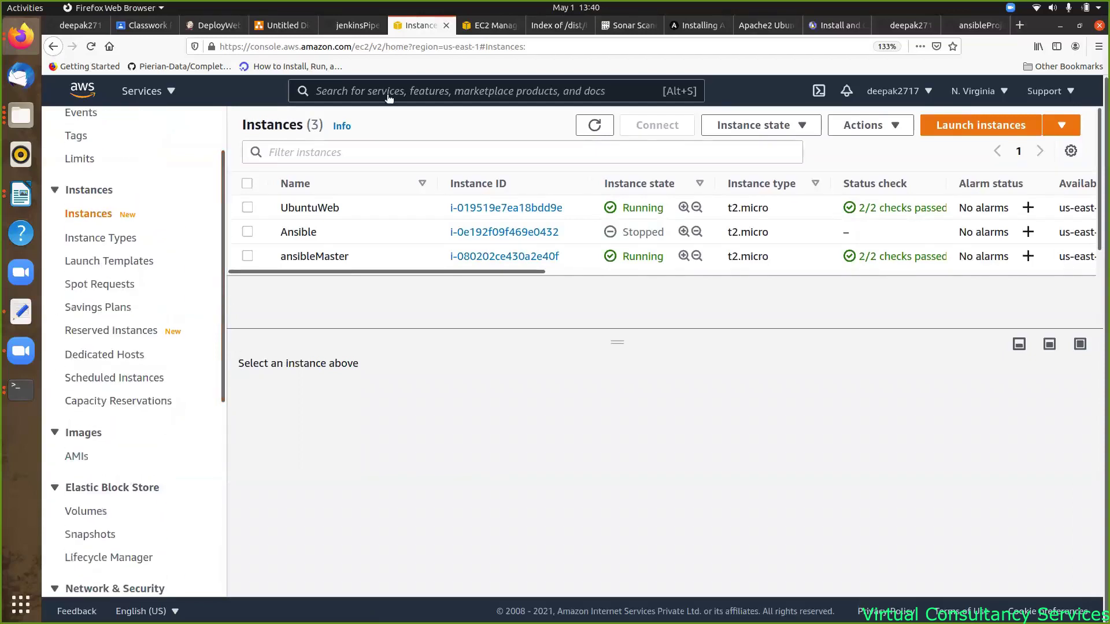
pyautogui.click(484, 28)
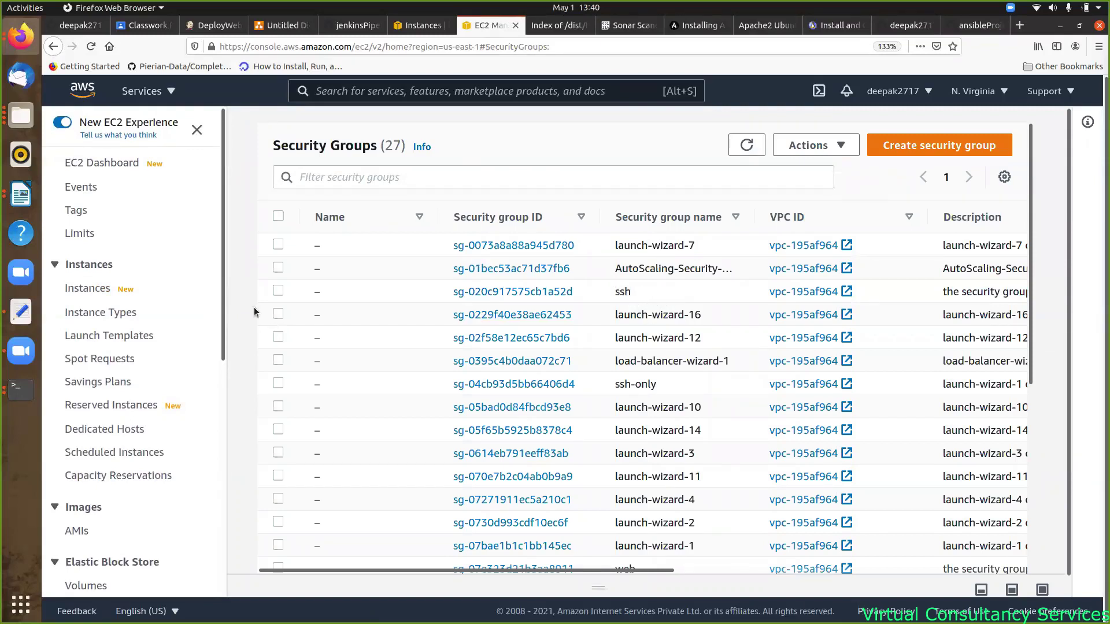
pyautogui.click(277, 291)
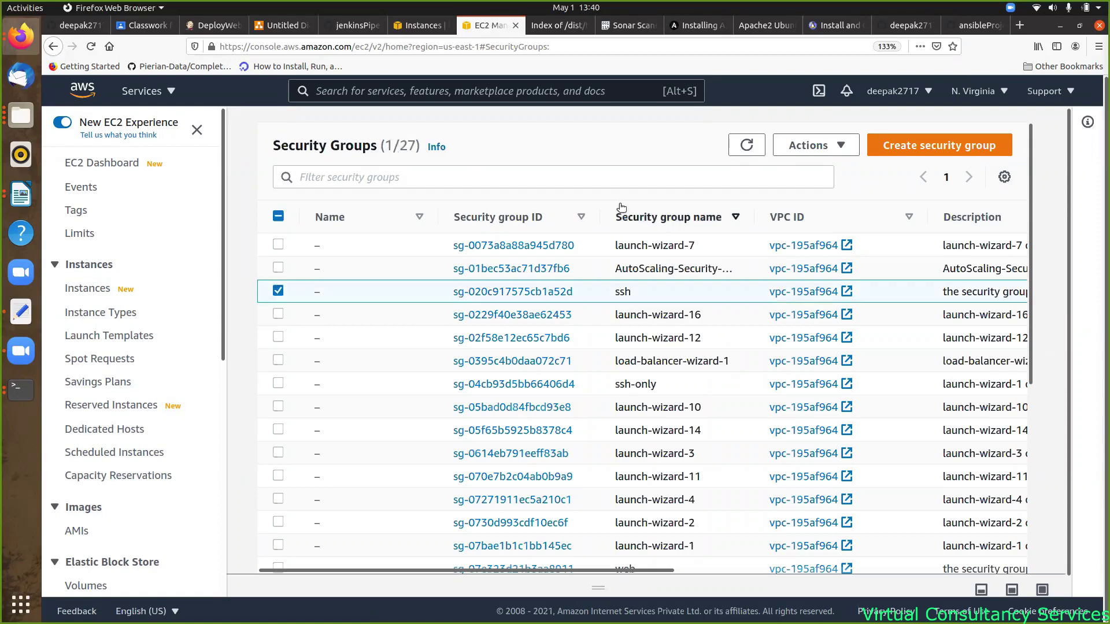
pyautogui.click(839, 147)
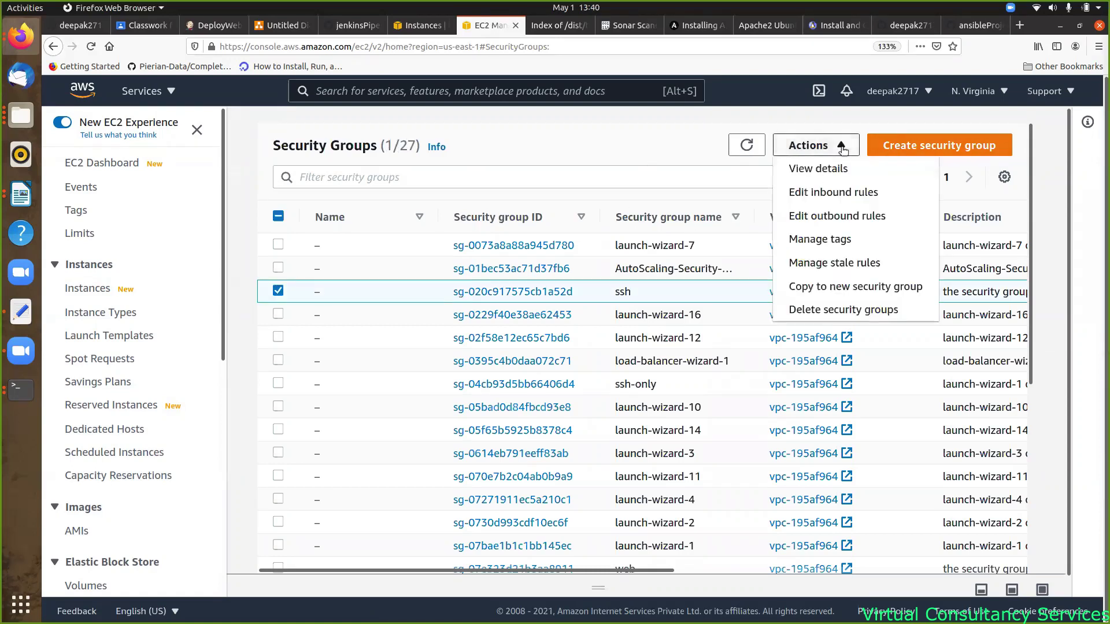
pyautogui.click(849, 311)
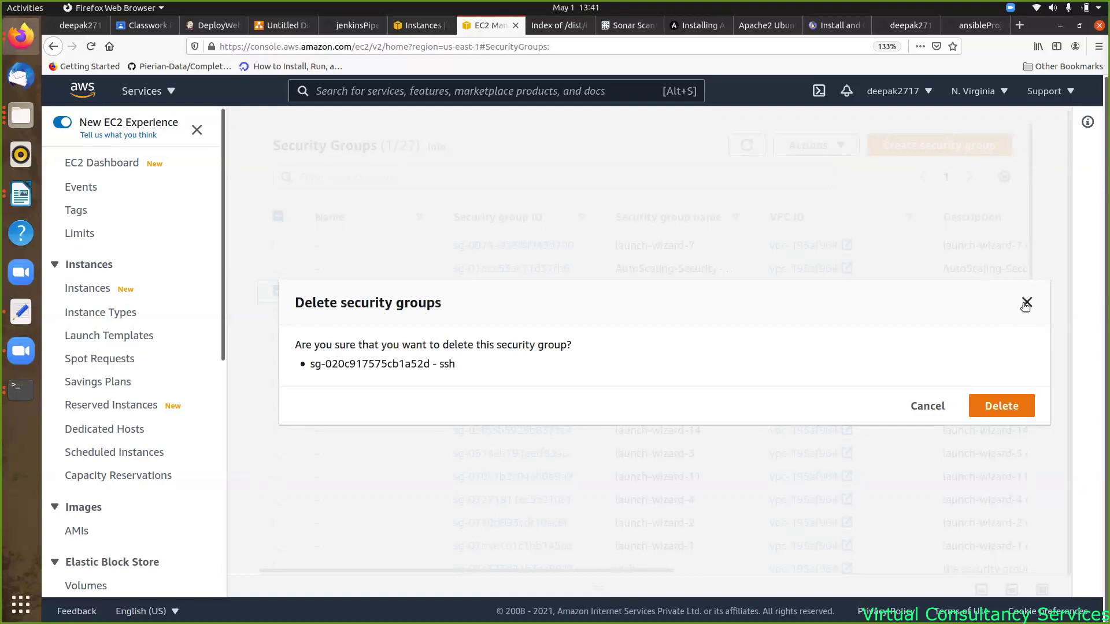
pyautogui.click(927, 405)
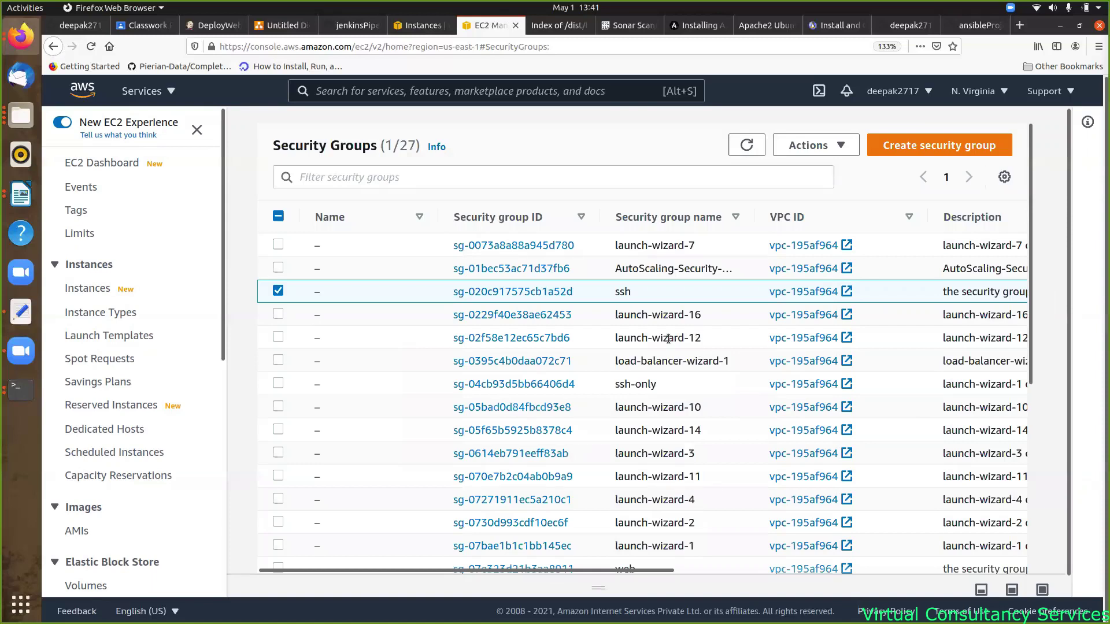
# - Examine the rest of the security groups list, including its description, owner and rule count columns
pyautogui.scroll(-5, 668, 339)
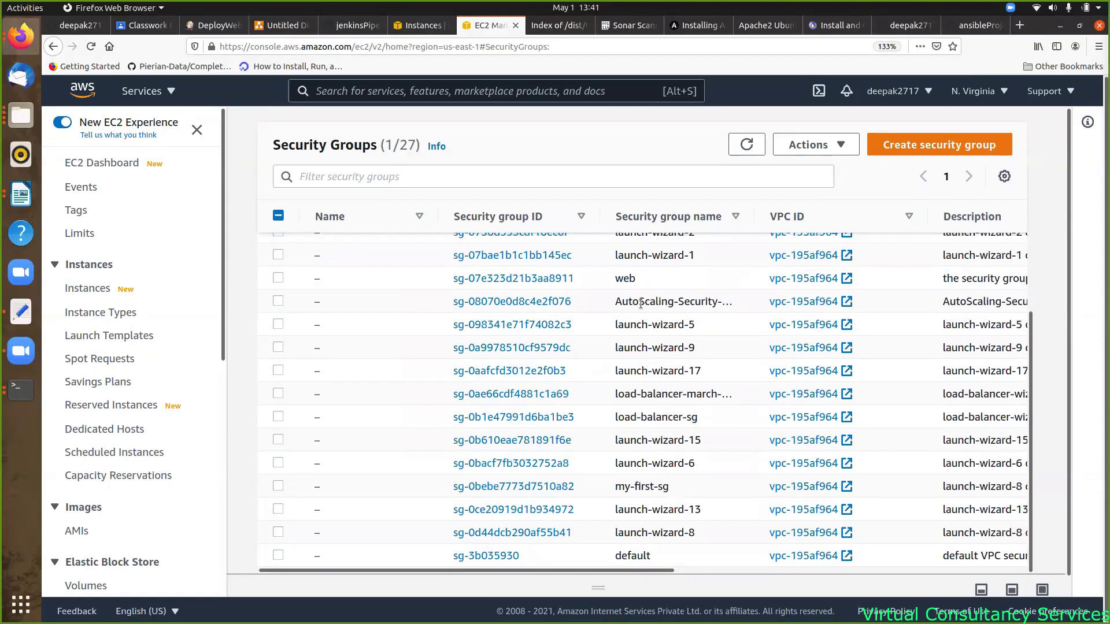
pyautogui.hscroll(3, 689, 286)
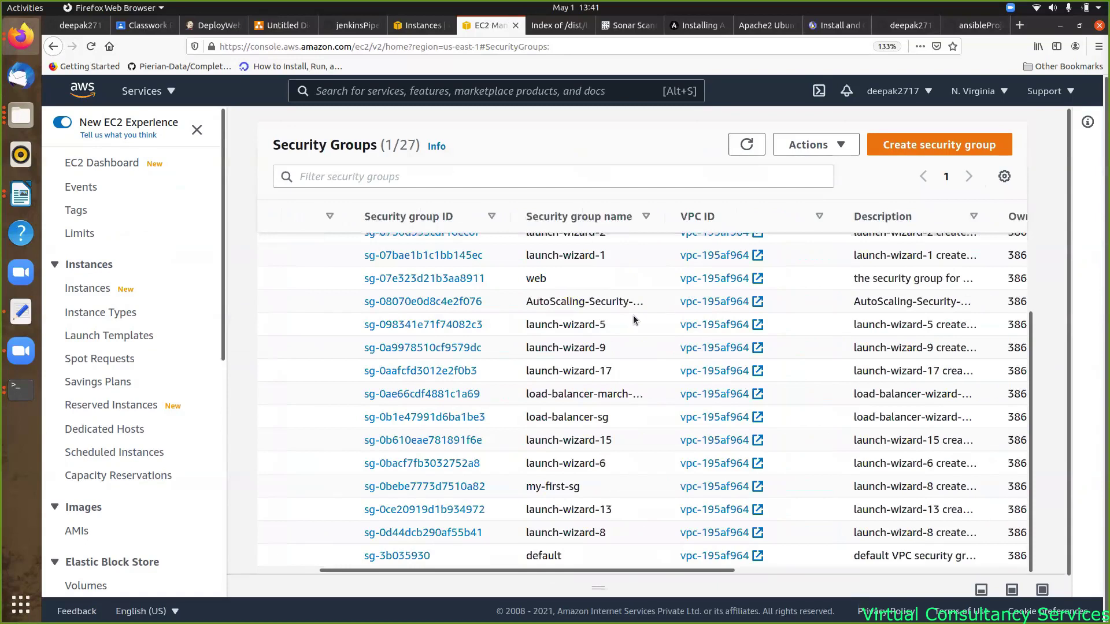
pyautogui.hscroll(9, 633, 314)
pyautogui.hscroll(5, 634, 319)
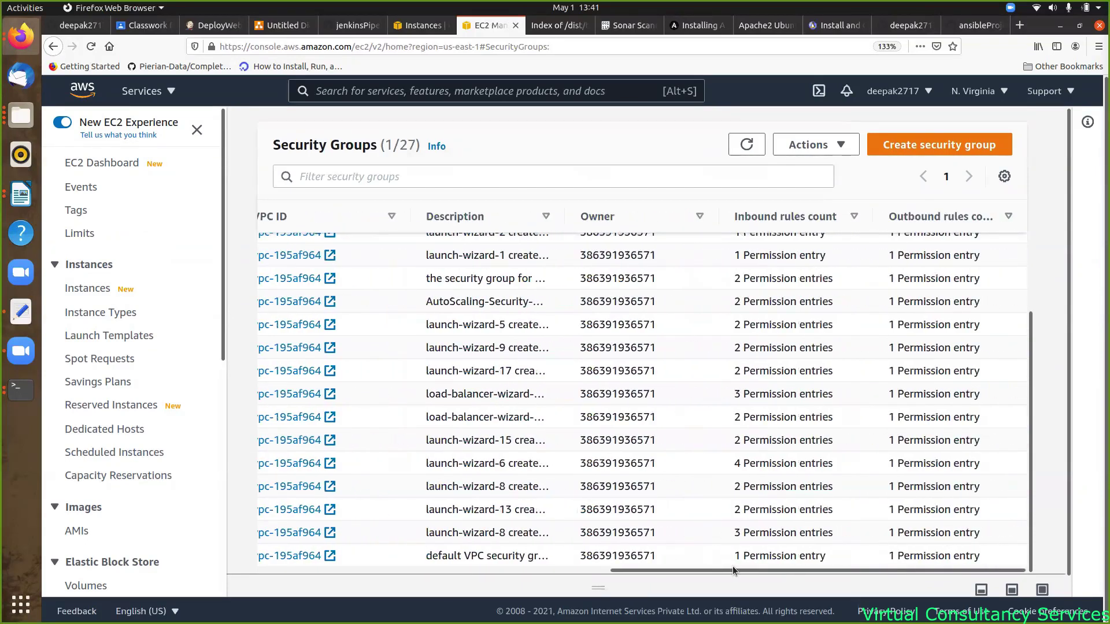
pyautogui.hscroll(-1, 661, 590)
pyautogui.hscroll(-15, 661, 590)
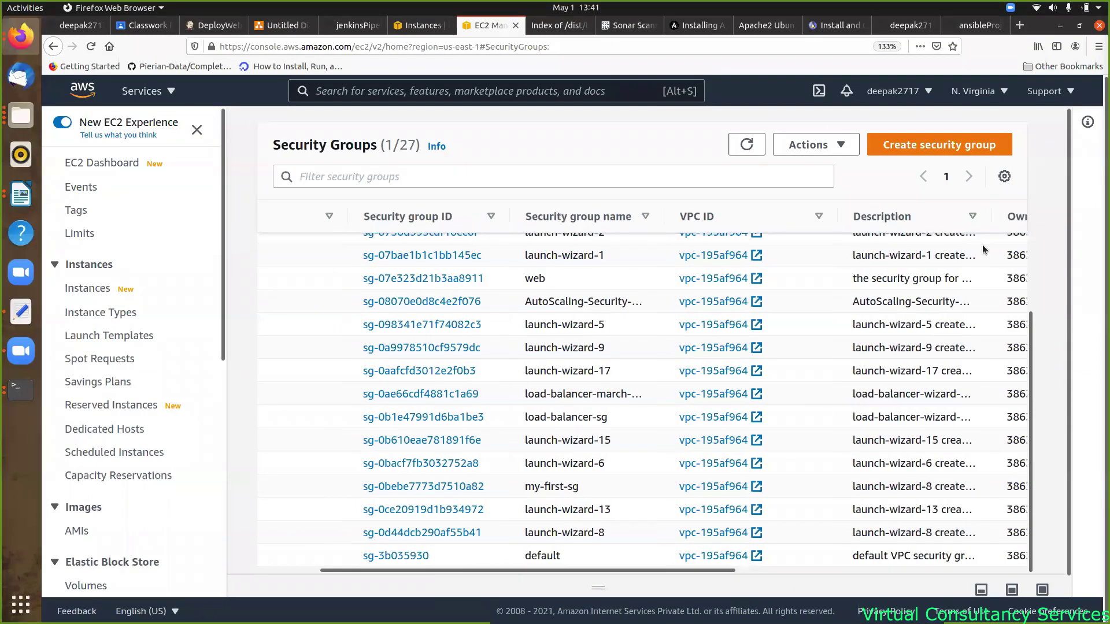
# - Check the security groups table preferences for an attribute column matching "cre", leaving the preferences as they are
pyautogui.click(1004, 176)
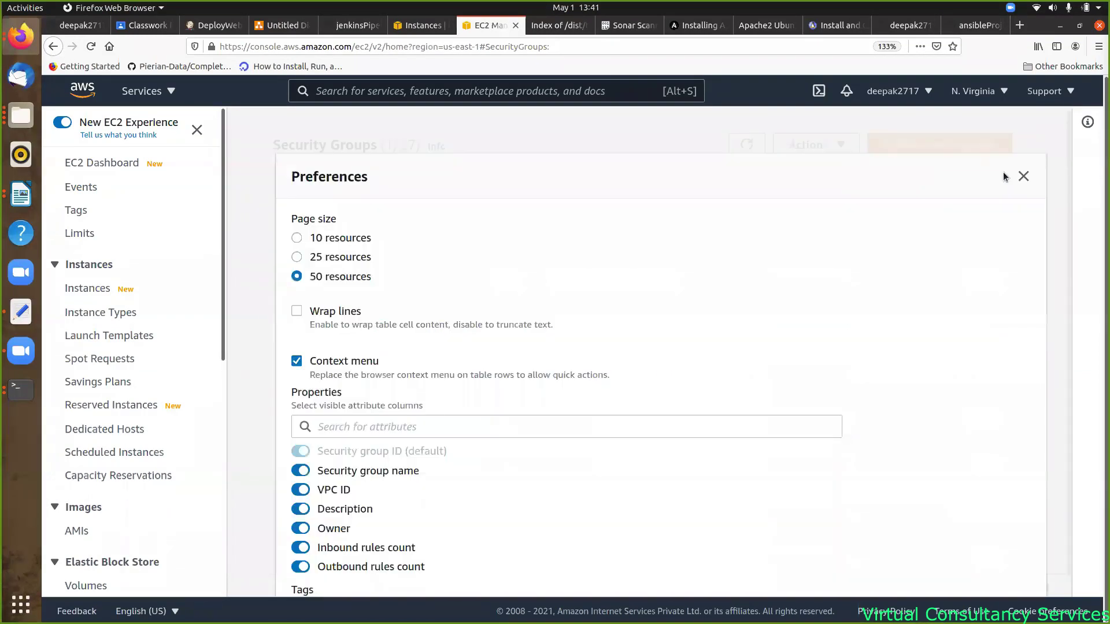
pyautogui.scroll(-3, 479, 467)
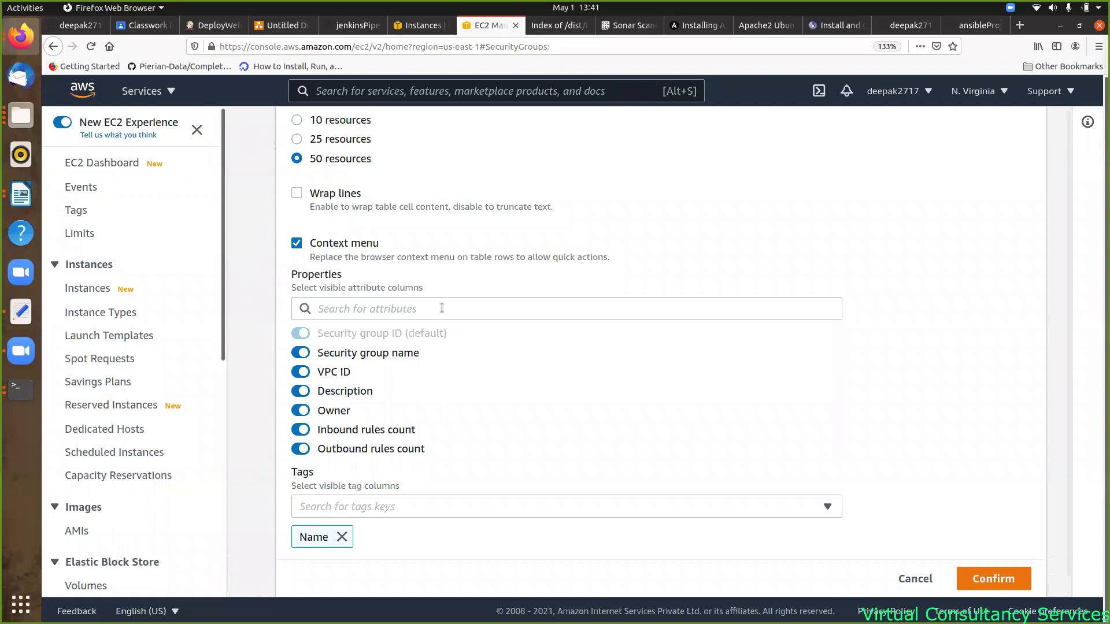
pyautogui.scroll(3, 442, 307)
pyautogui.scroll(-3, 476, 391)
pyautogui.scroll(3, 476, 392)
pyautogui.scroll(-3, 476, 392)
pyautogui.click(376, 308)
pyautogui.write('cre')
pyautogui.press('BackSpace')
pyautogui.press('BackSpace')
pyautogui.press('BackSpace')
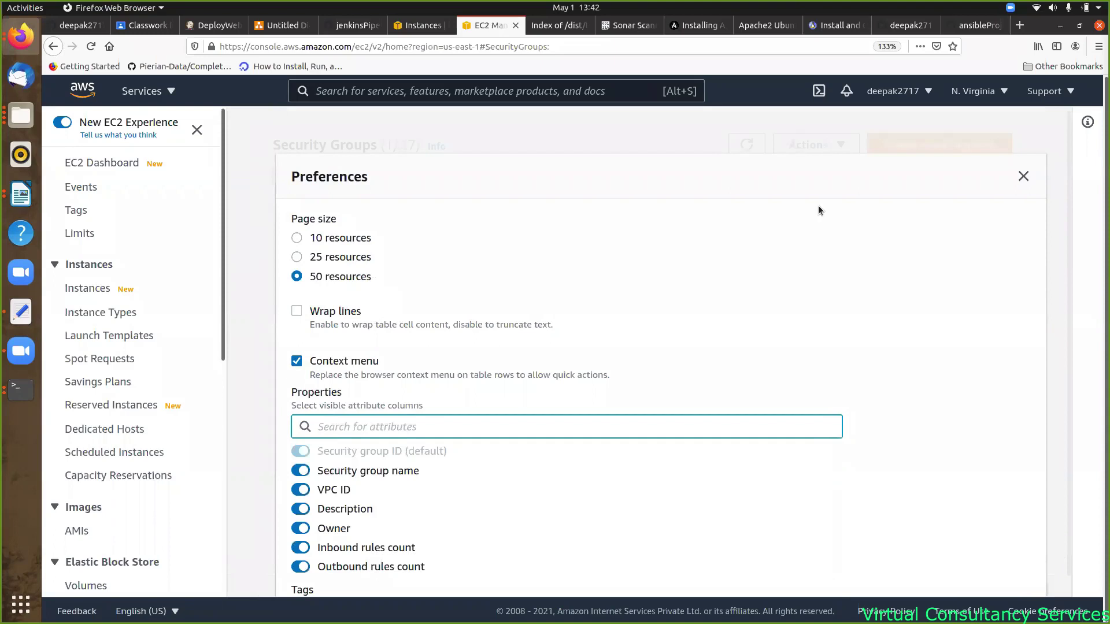
pyautogui.click(1023, 178)
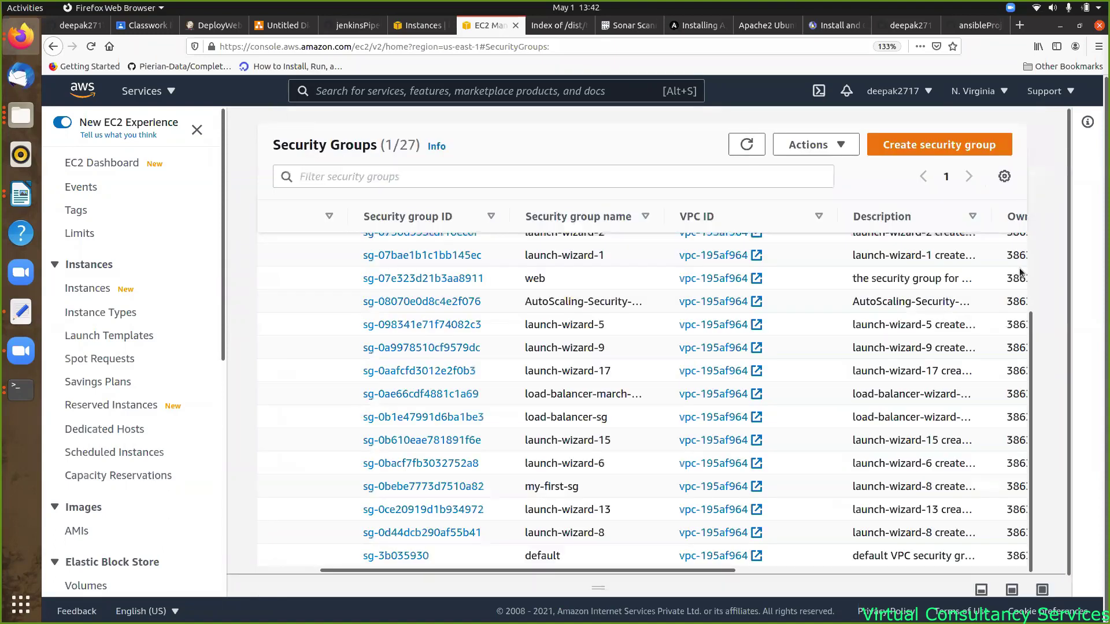
# - Delete the selected ssh security group and confirm its deletion
pyautogui.moveTo(1032, 331); pyautogui.dragTo(1022, 144)
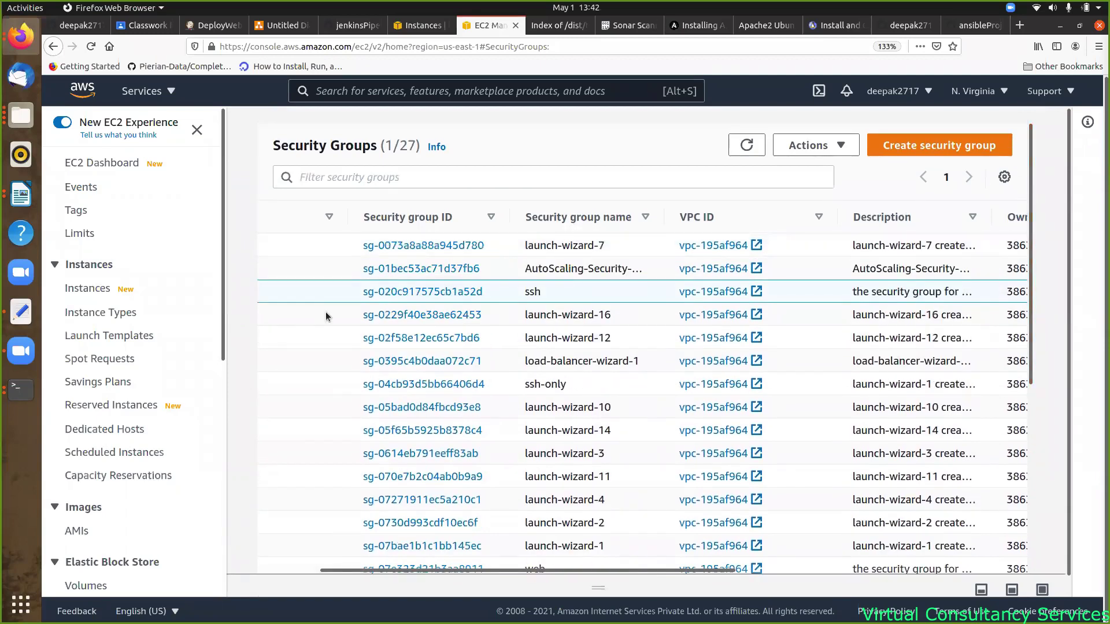
pyautogui.hscroll(-4, 325, 316)
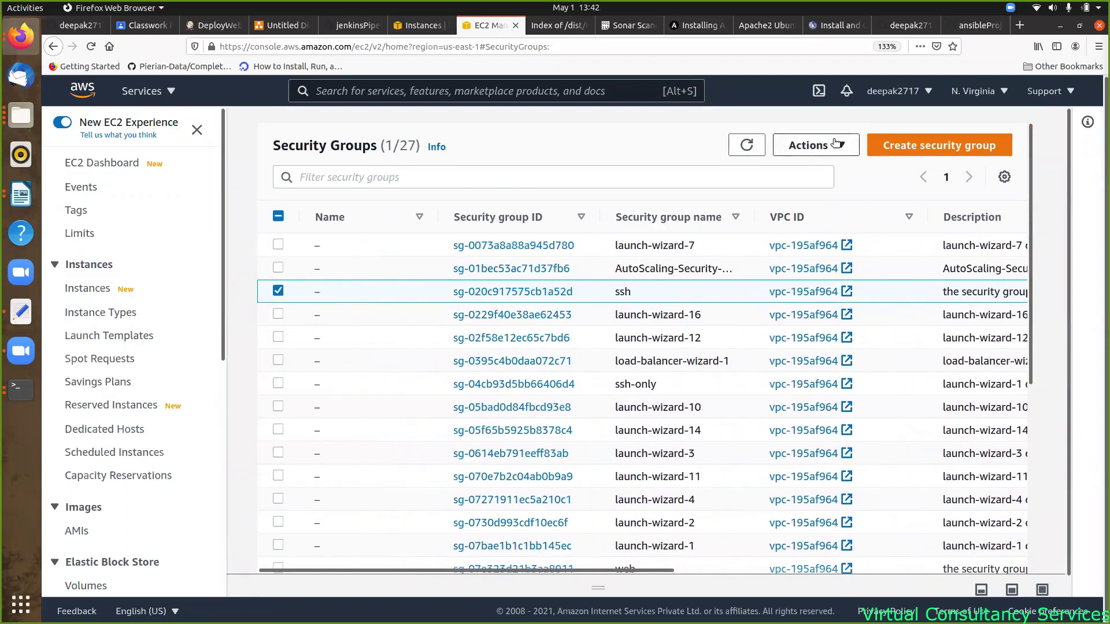
pyautogui.click(812, 146)
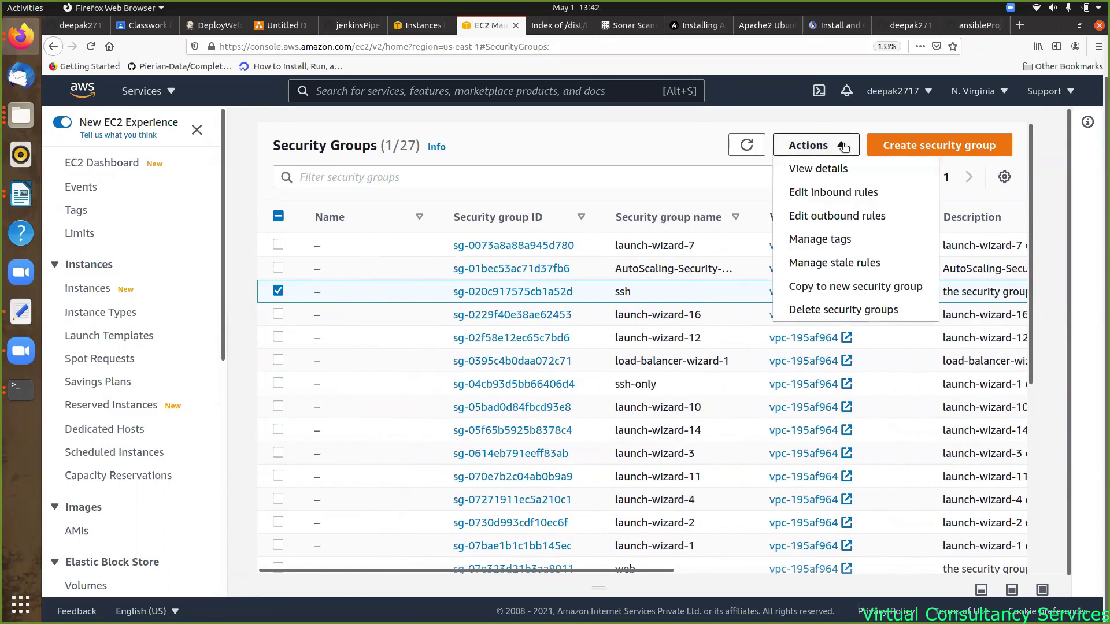
pyautogui.click(829, 309)
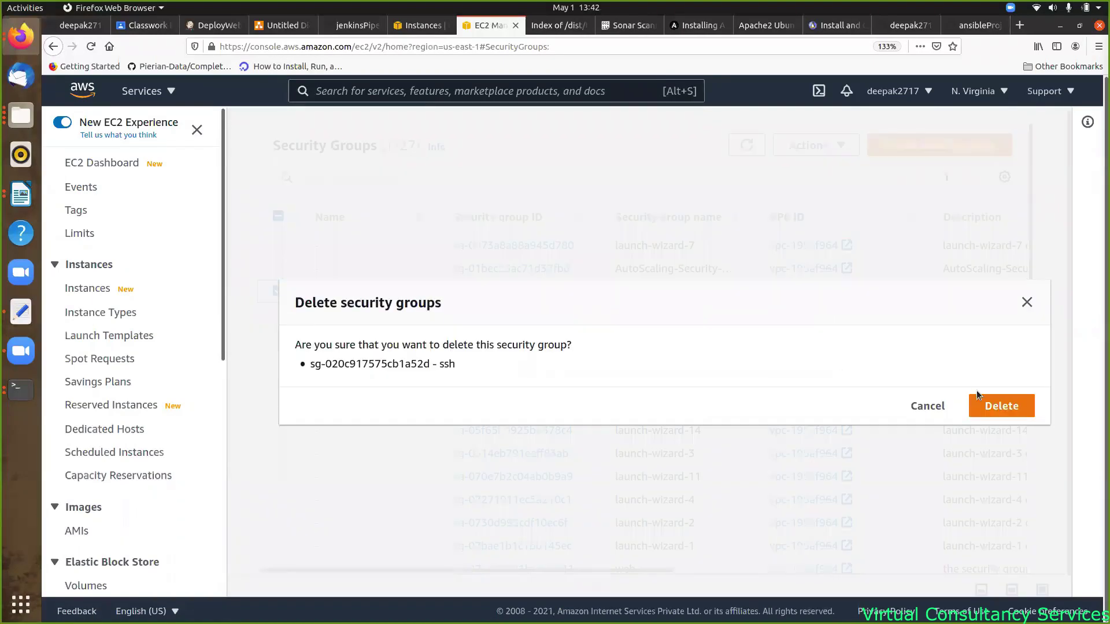
pyautogui.click(1001, 407)
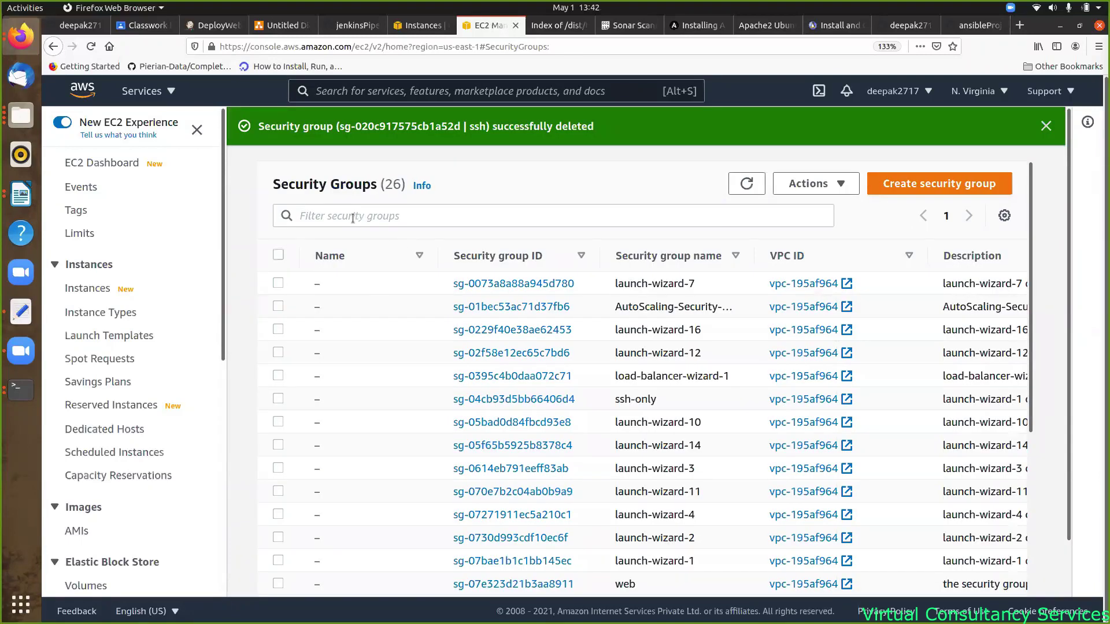
# - Search the security groups for "ssh" and for "web", clearing the filter after each search
pyautogui.click(352, 218)
pyautogui.write('ssh')
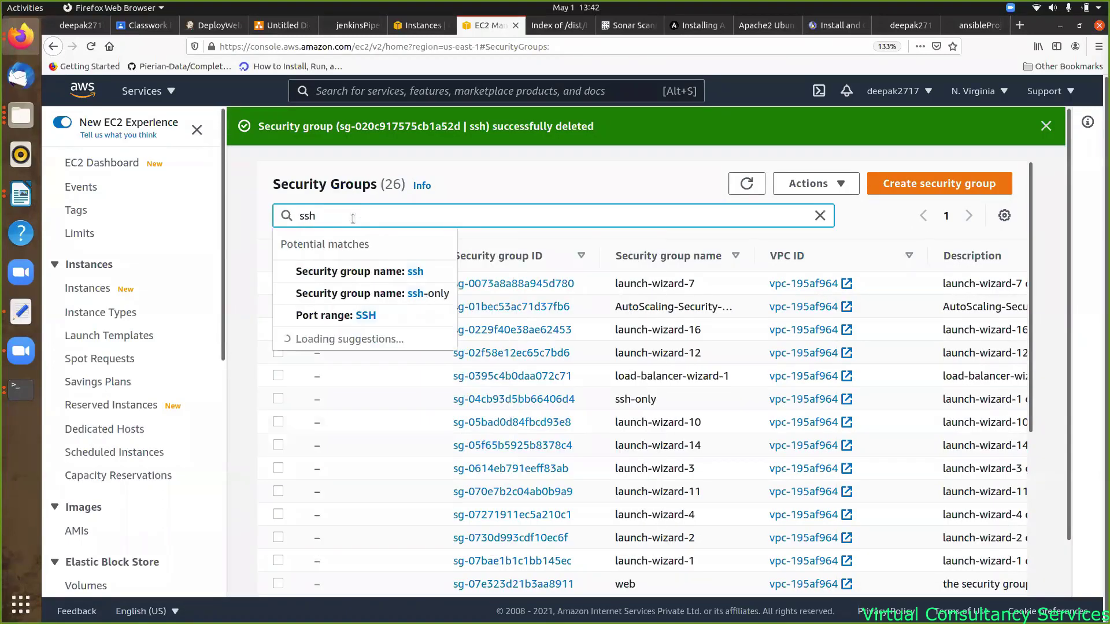
pyautogui.press('Return')
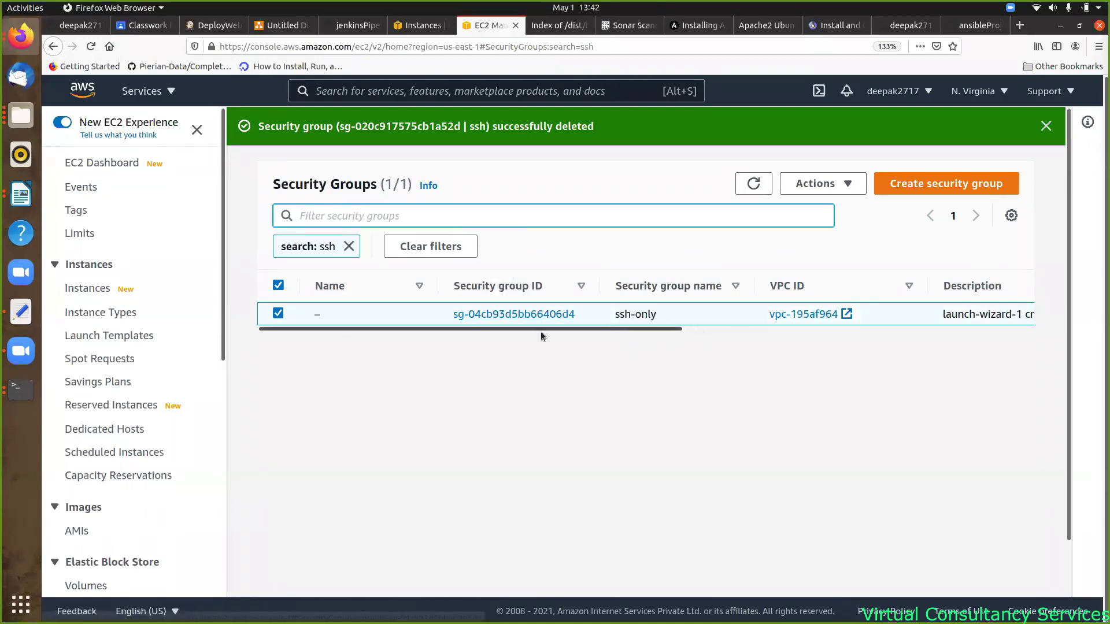
pyautogui.click(349, 246)
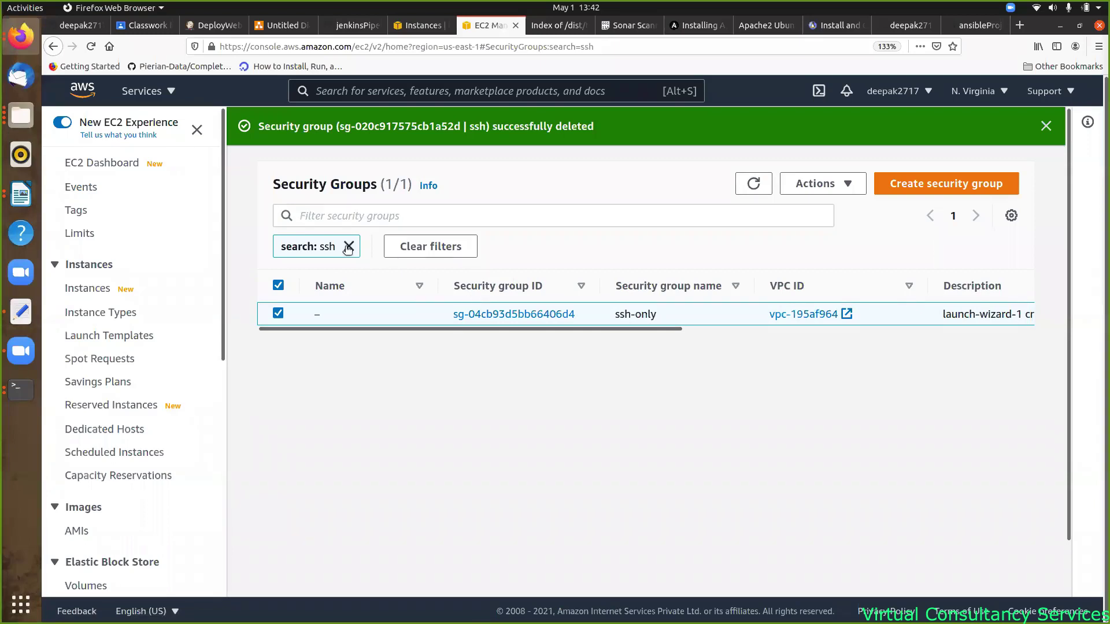
pyautogui.click(332, 215)
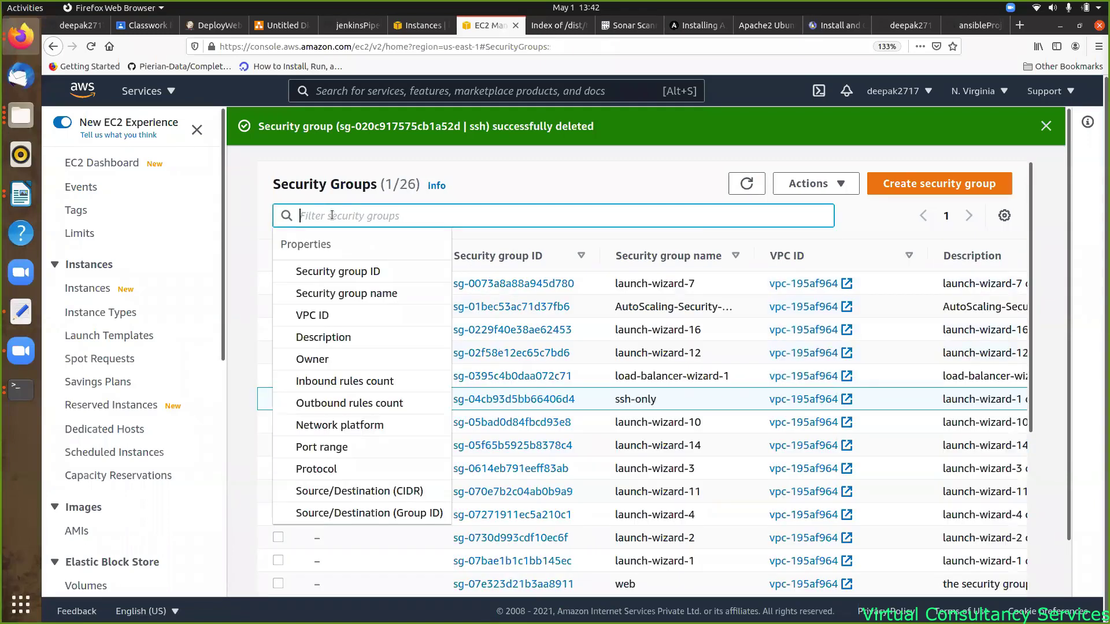
pyautogui.write('web')
pyautogui.press('Return')
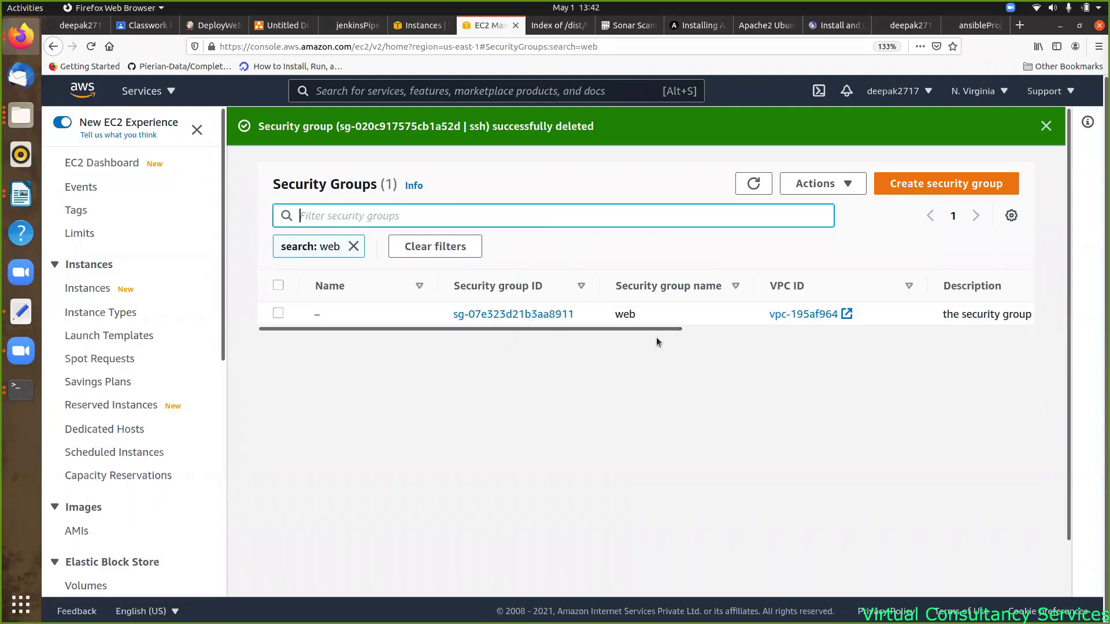
pyautogui.click(354, 247)
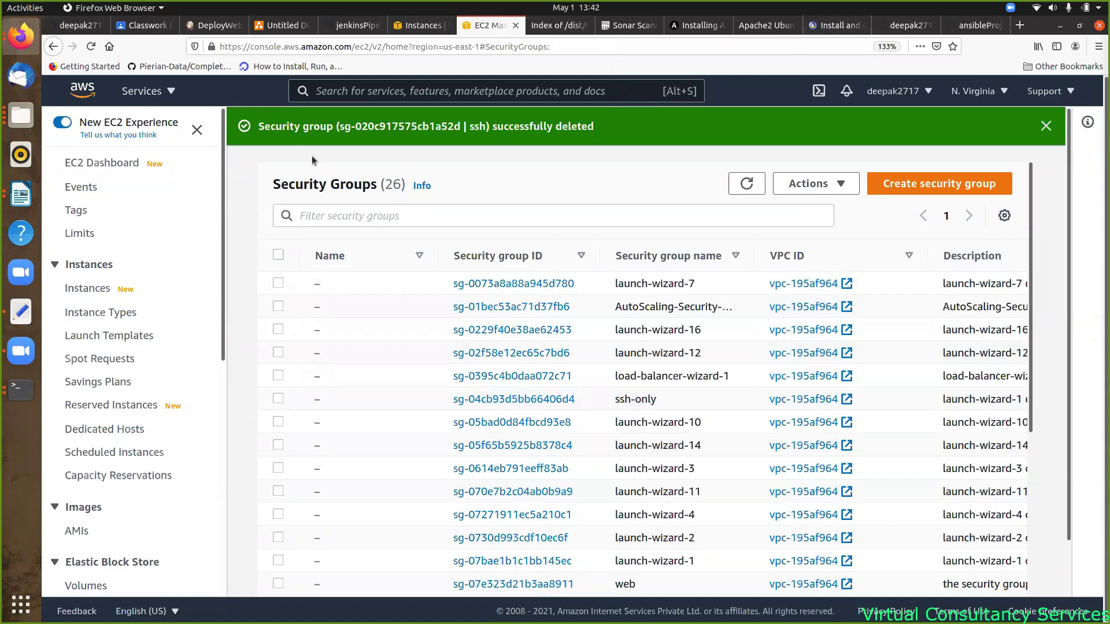
# - Switch to the terminal and run the provision.yml playbook with the hosts inventory using ansible-playbook
pyautogui.click(20, 389)
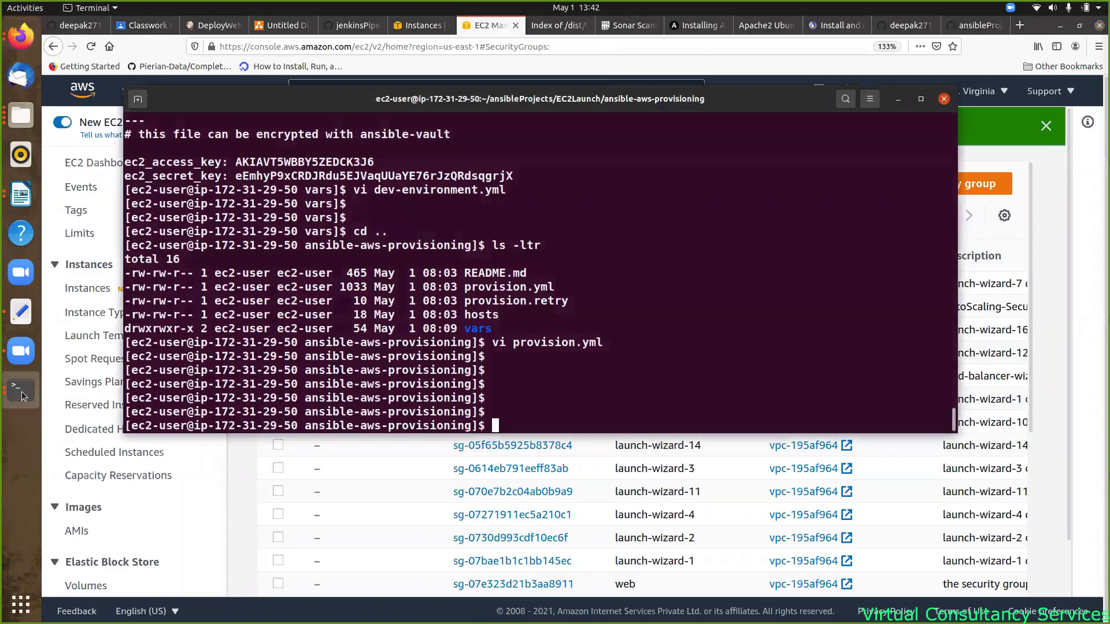
pyautogui.write('ansible-pl')
pyautogui.press('Tab')
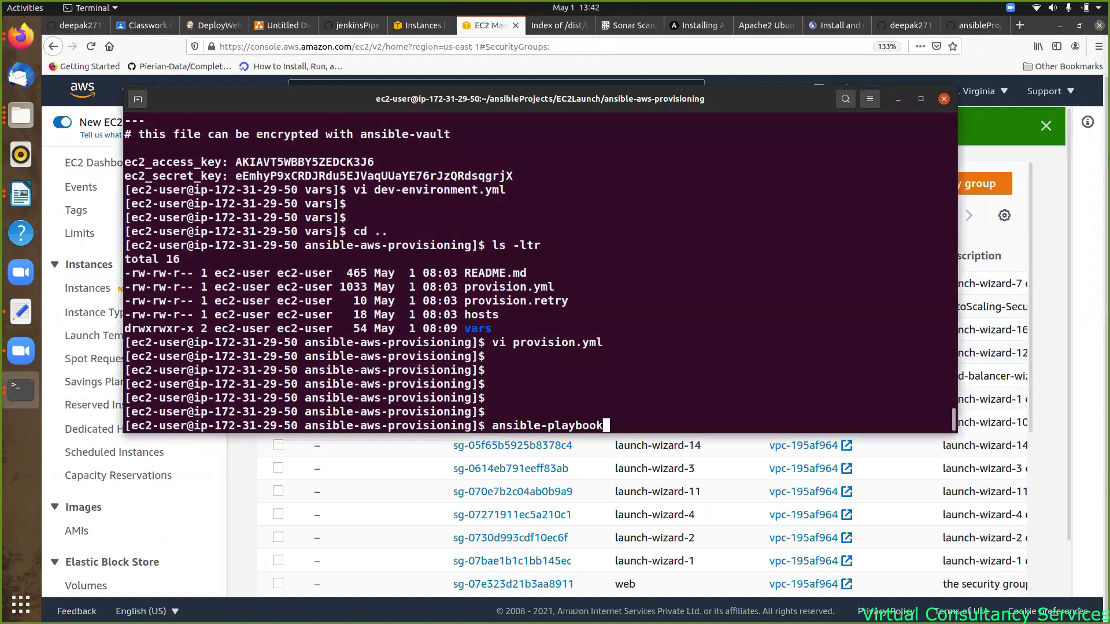
pyautogui.write('-i h')
pyautogui.press('Tab')
pyautogui.write('prov')
pyautogui.press('Tab')
pyautogui.write('y')
pyautogui.press('Tab')
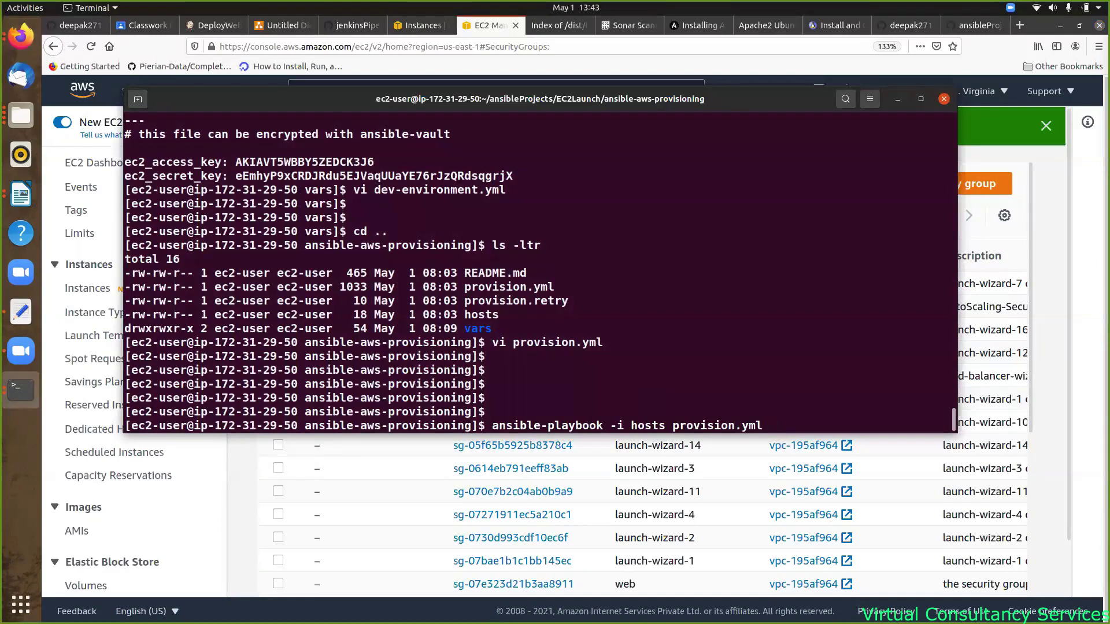
pyautogui.press('Return')
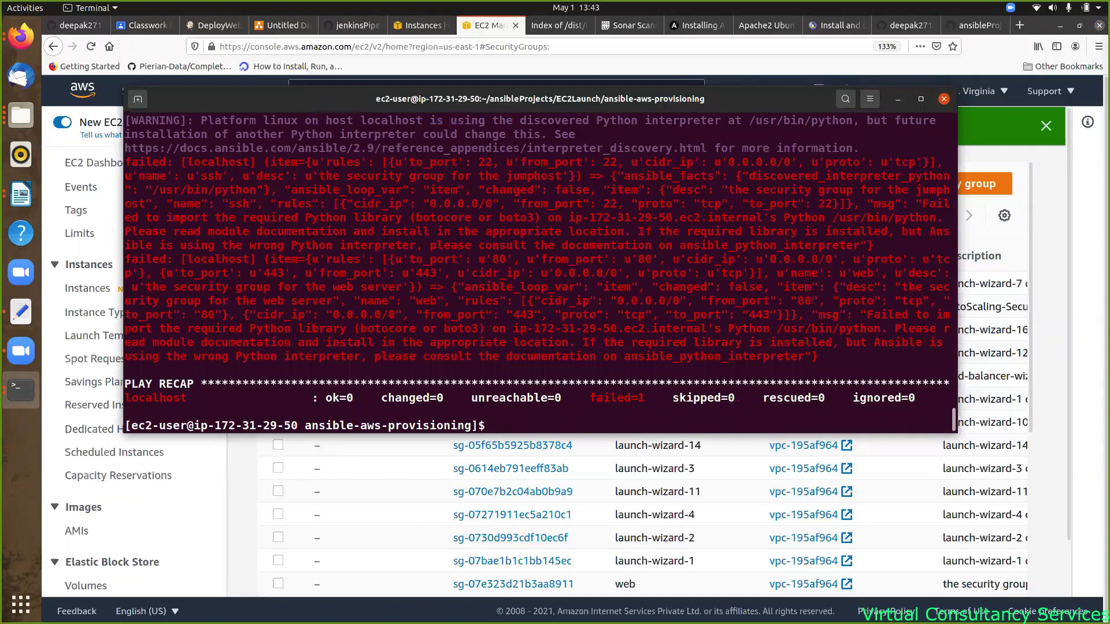
# - Examine the playbook output for the "Create required security groups" task, highlighting the botocore library named in the error
pyautogui.scroll(6, 655, 296)
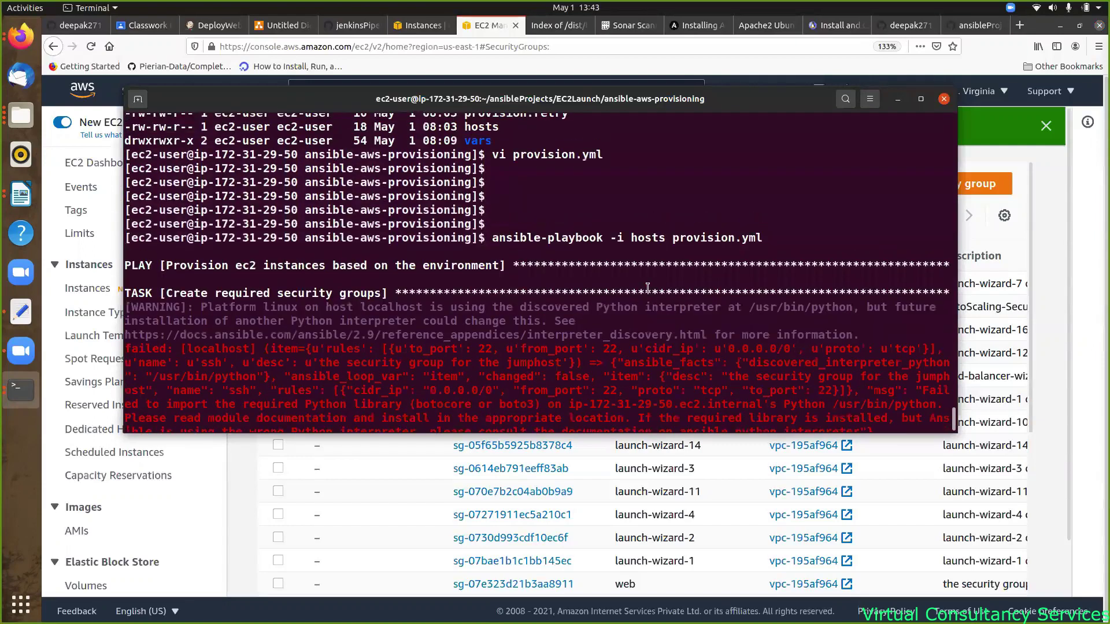
pyautogui.scroll(-1, 647, 287)
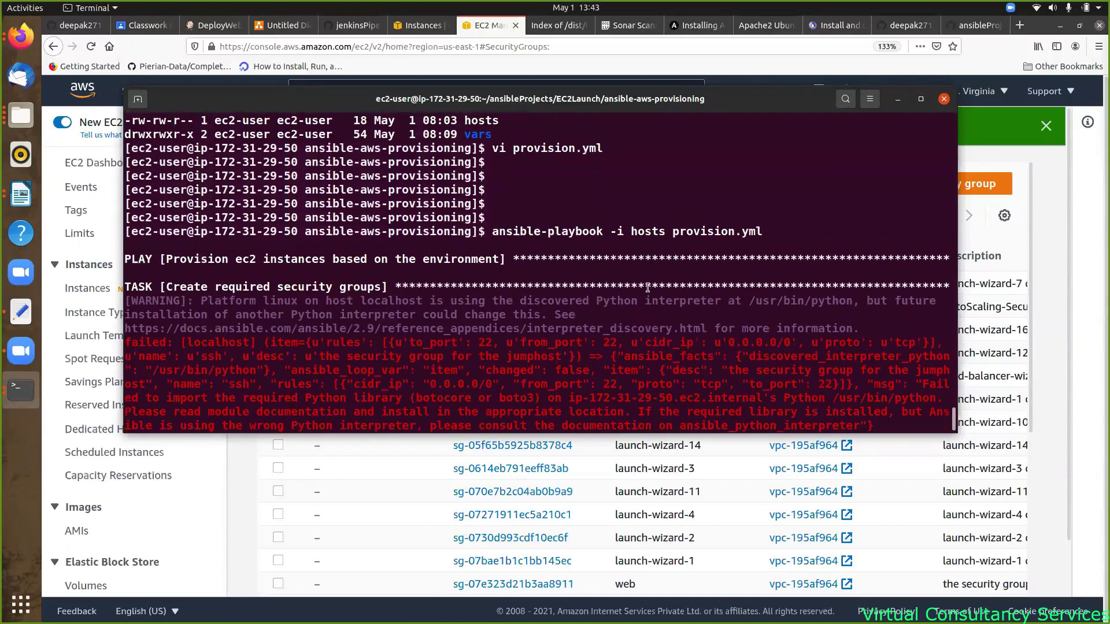
pyautogui.scroll(-2, 648, 287)
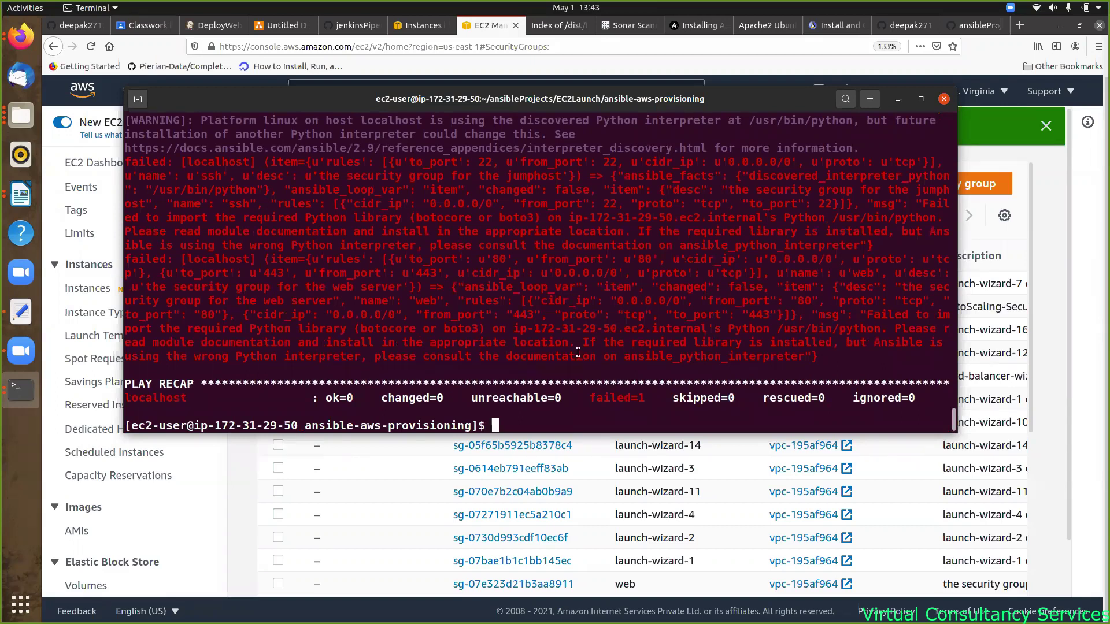
pyautogui.scroll(4, 562, 306)
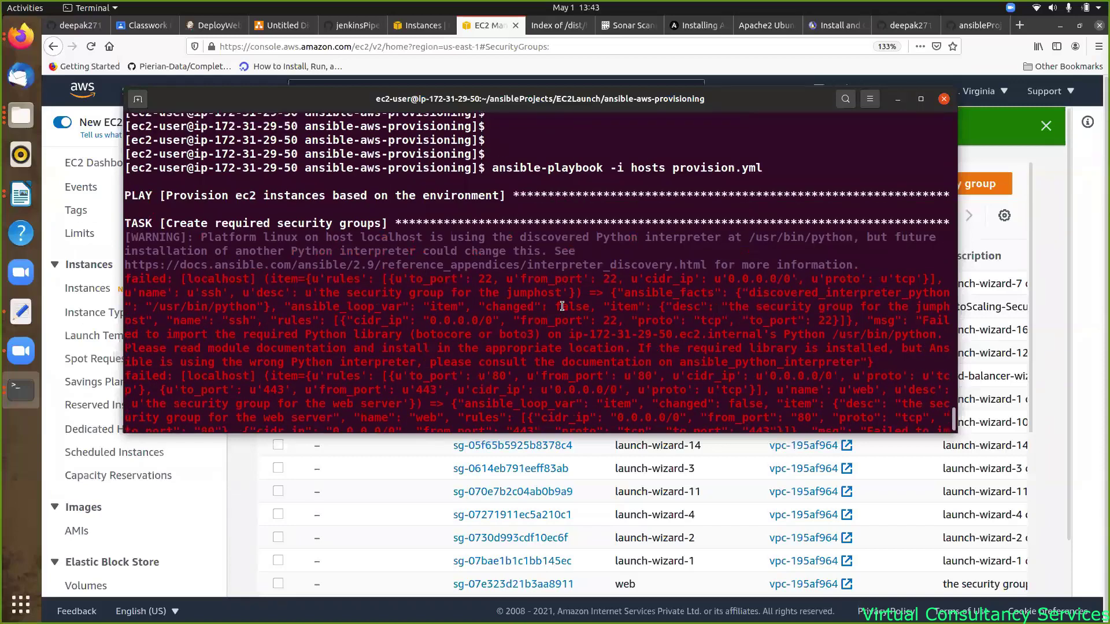
pyautogui.scroll(-4, 562, 306)
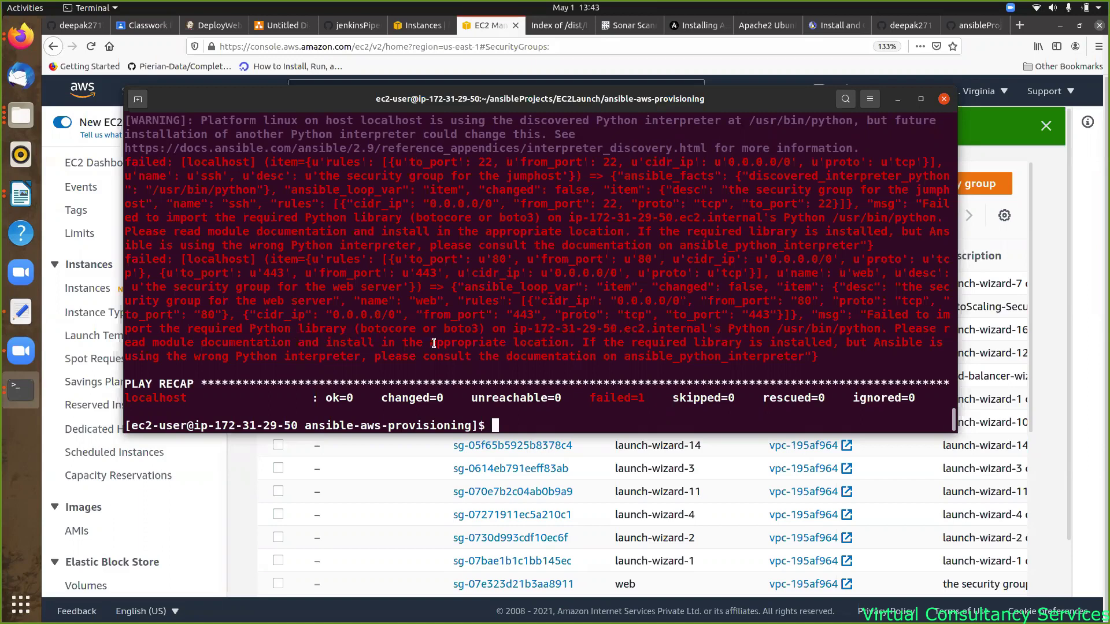
pyautogui.doubleClick(395, 330)
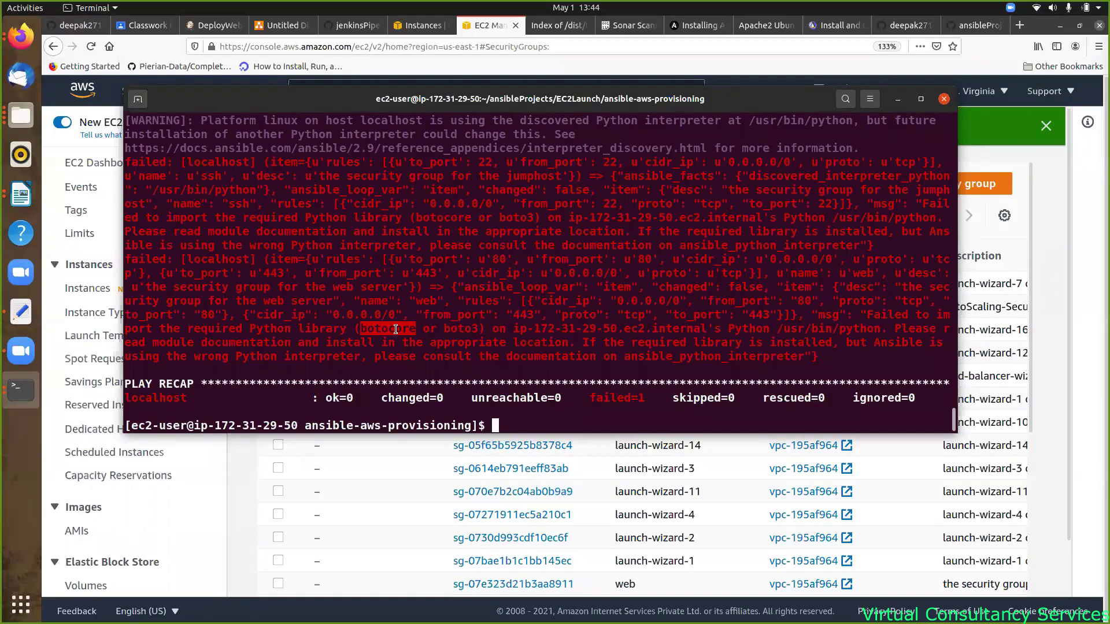
# - Start the Python interpreter and test importing the boto module
pyautogui.write('python')
pyautogui.press('Return')
pyautogui.write('impo')
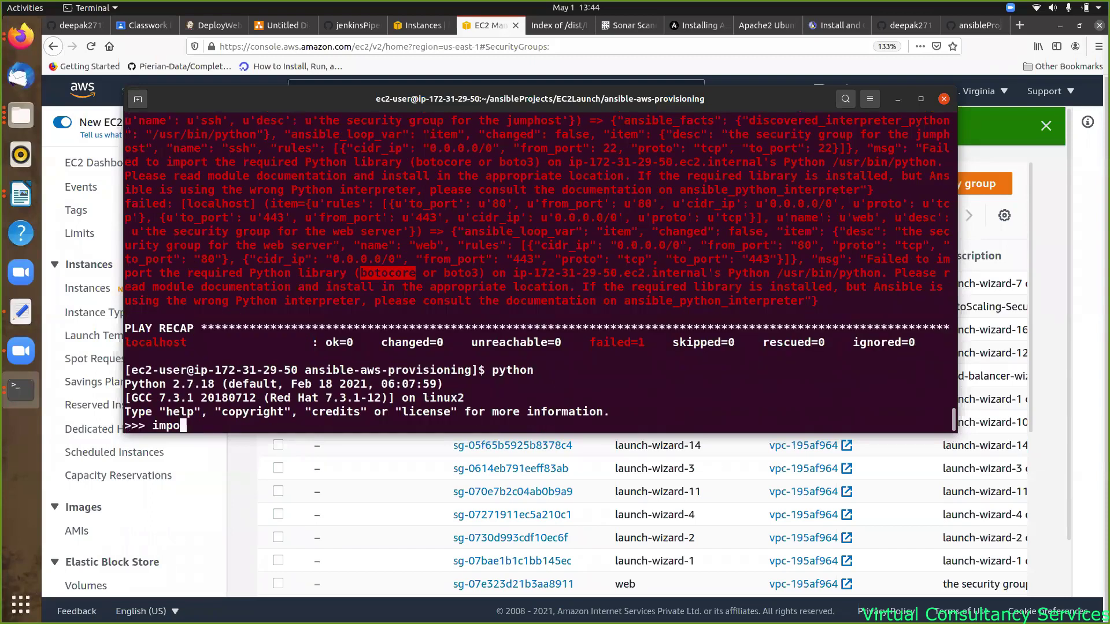
pyautogui.write('rt boto')
pyautogui.press('Return')
# - Test importing the boto3 module in the interpreter, and exit Python
pyautogui.write('impor')
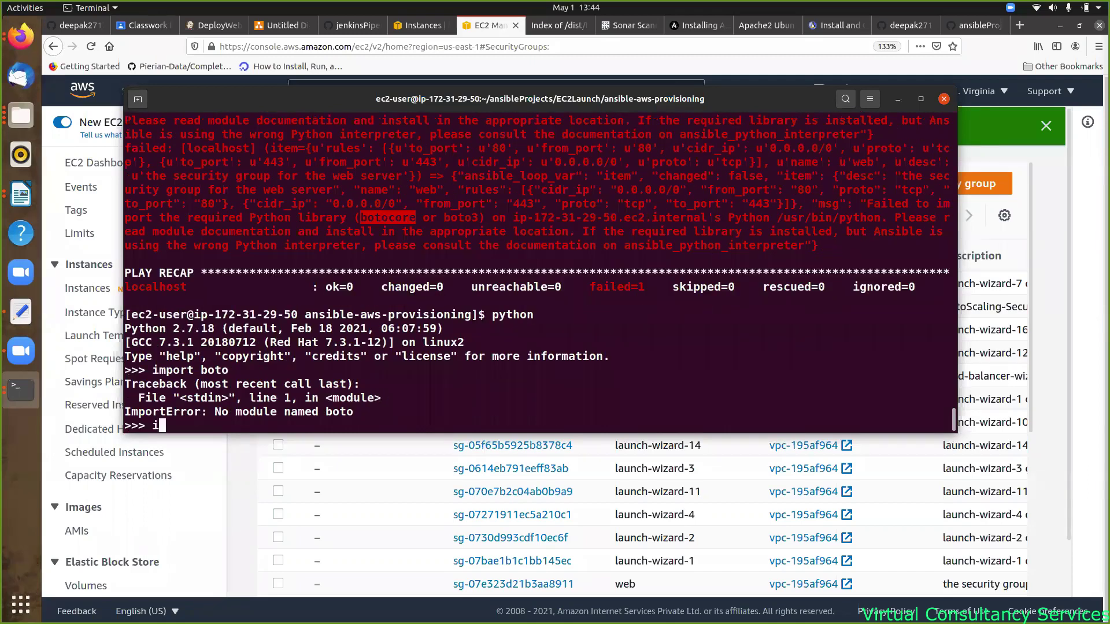
pyautogui.write('t ot')
pyautogui.press('BackSpace')
pyautogui.press('BackSpace')
pyautogui.press('BackSpace')
pyautogui.press('BackSpace')
pyautogui.press('BackSpace')
pyautogui.press('BackSpace')
pyautogui.write('boto3')
pyautogui.press('Return')
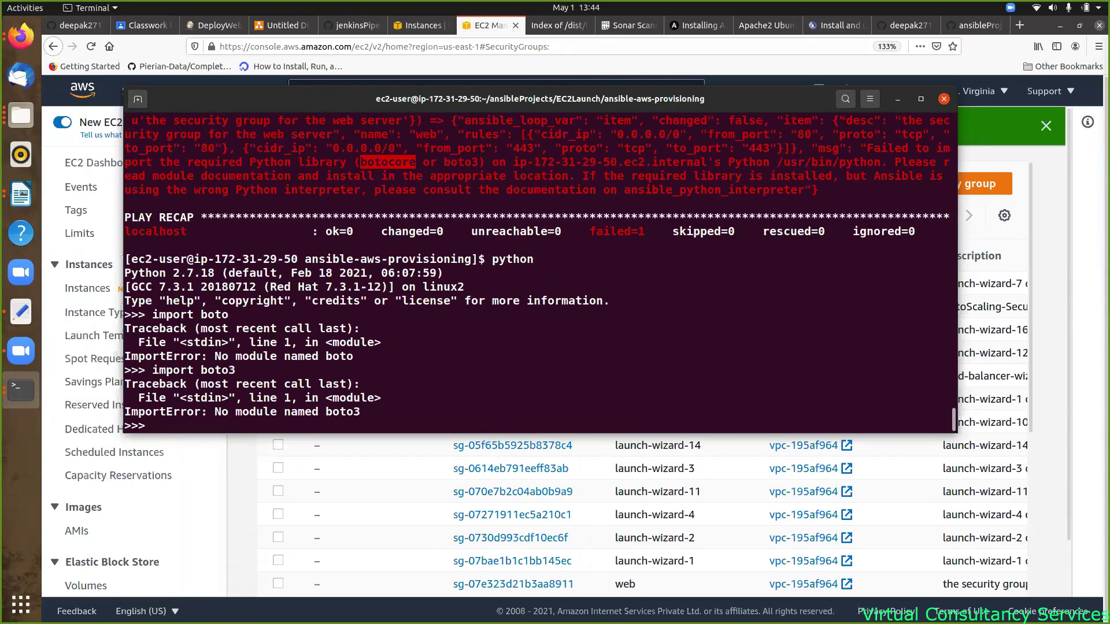
pyautogui.write('exit()')
pyautogui.press('Return')
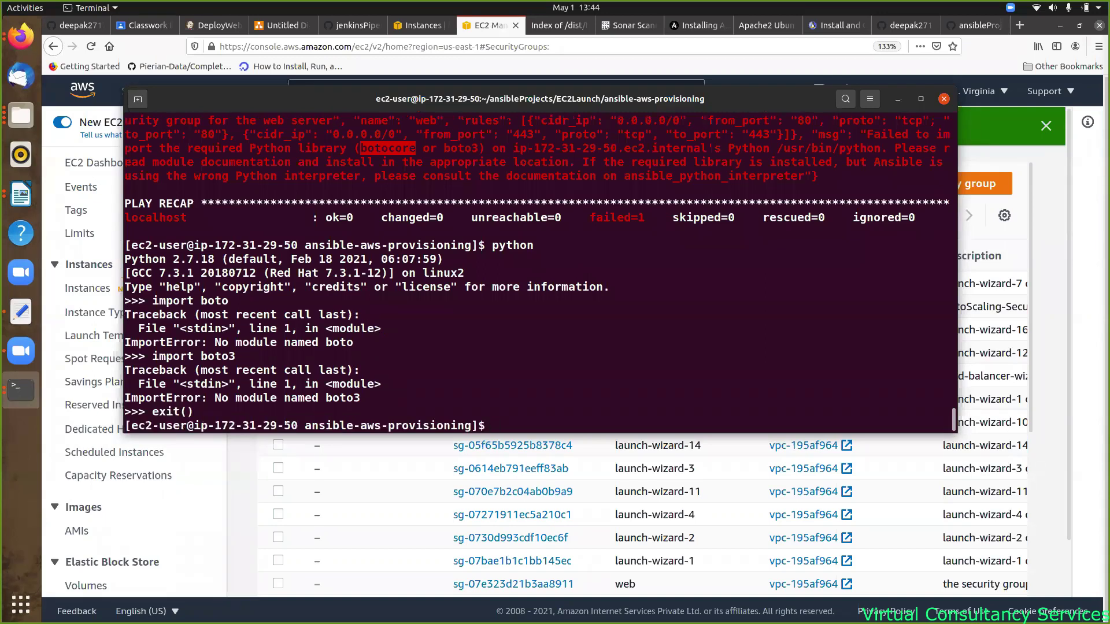
# - List the available commands beginning with "pi" for a sudo call, and clear the command line
pyautogui.write('sudo pi')
pyautogui.press('Tab')
pyautogui.press('Tab')
pyautogui.press('Tab')
pyautogui.press('Tab')
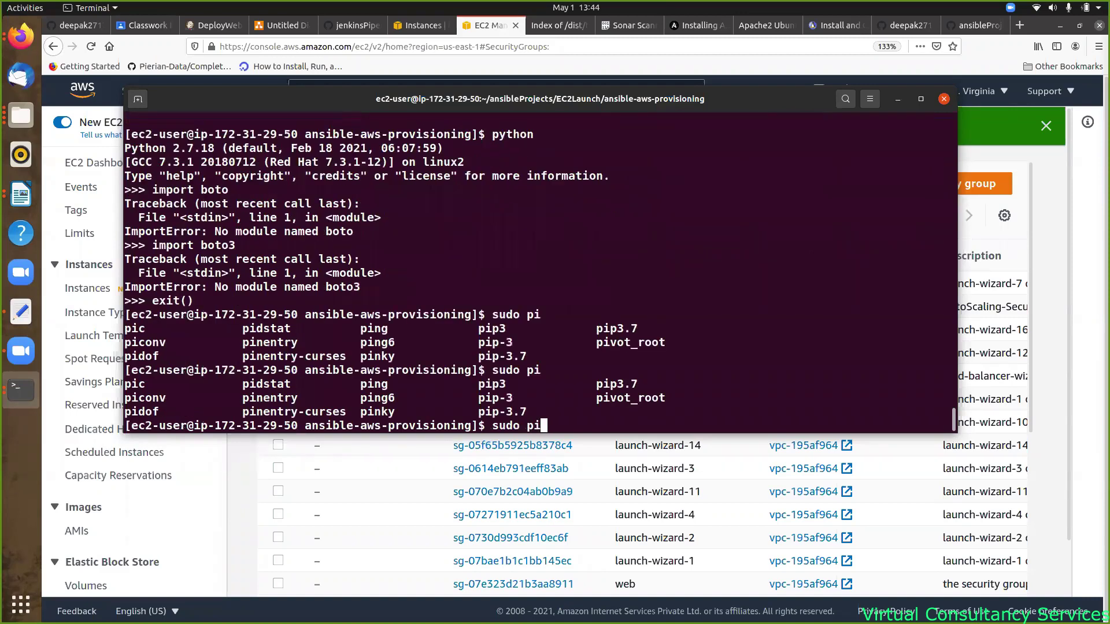
pyautogui.write('p')
pyautogui.press('BackSpace')
pyautogui.press('BackSpace')
pyautogui.press('BackSpace')
pyautogui.press('BackSpace')
pyautogui.press('BackSpace')
pyautogui.press('BackSpace')
pyautogui.press('BackSpace')
pyautogui.press('BackSpace')
pyautogui.press('BackSpace')
# - Check the default Python version with python -V and look for a pip executable with which pip
pyautogui.write('pyth')
pyautogui.write('n')
pyautogui.press('BackSpace')
pyautogui.write('on -V')
pyautogui.press('Return')
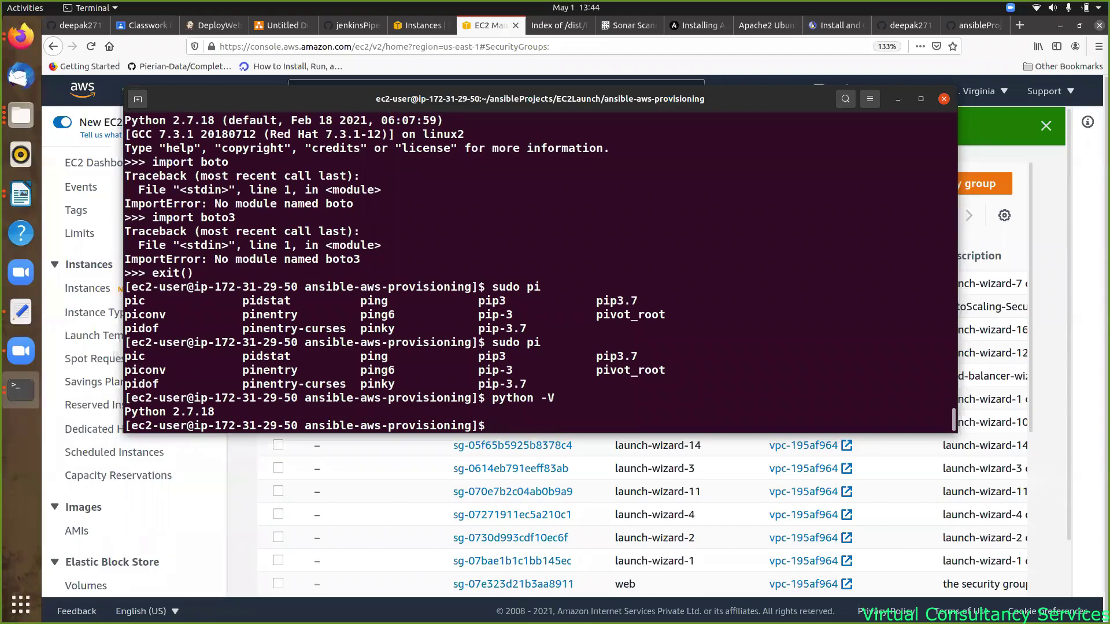
pyautogui.write('which pip')
pyautogui.press('Return')
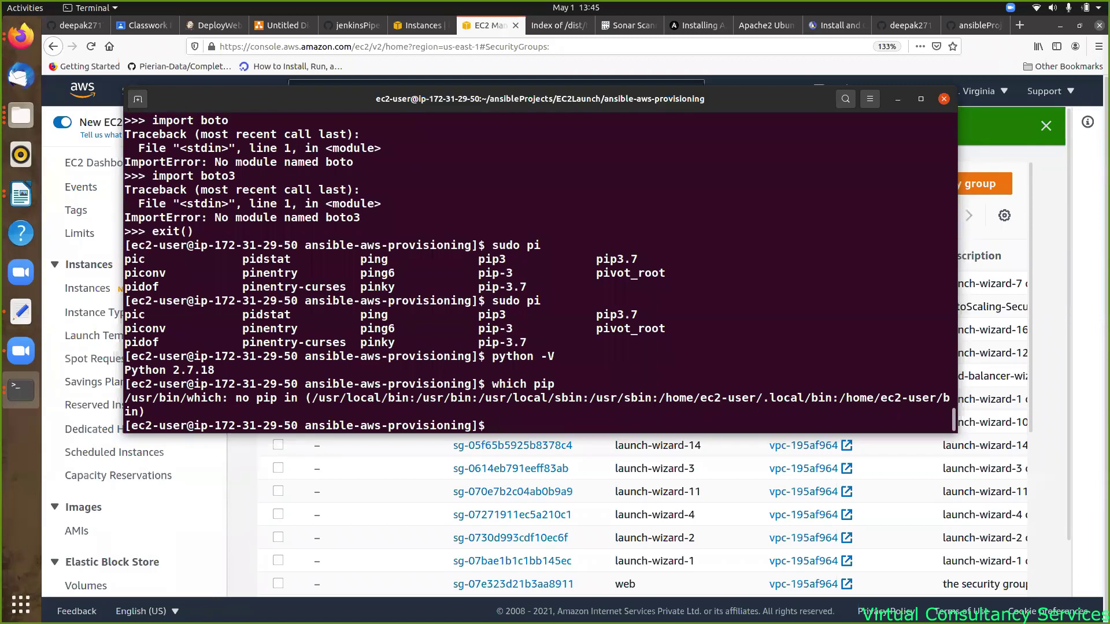
# - Install the python-pip package with yum as superuser, answering yes to all prompts through the -y option
pyautogui.write('sy')
pyautogui.press('BackSpace')
pyautogui.write('udo u')
pyautogui.press('BackSpace')
pyautogui.write('yun')
pyautogui.press('BackSpace')
pyautogui.write('m install ')
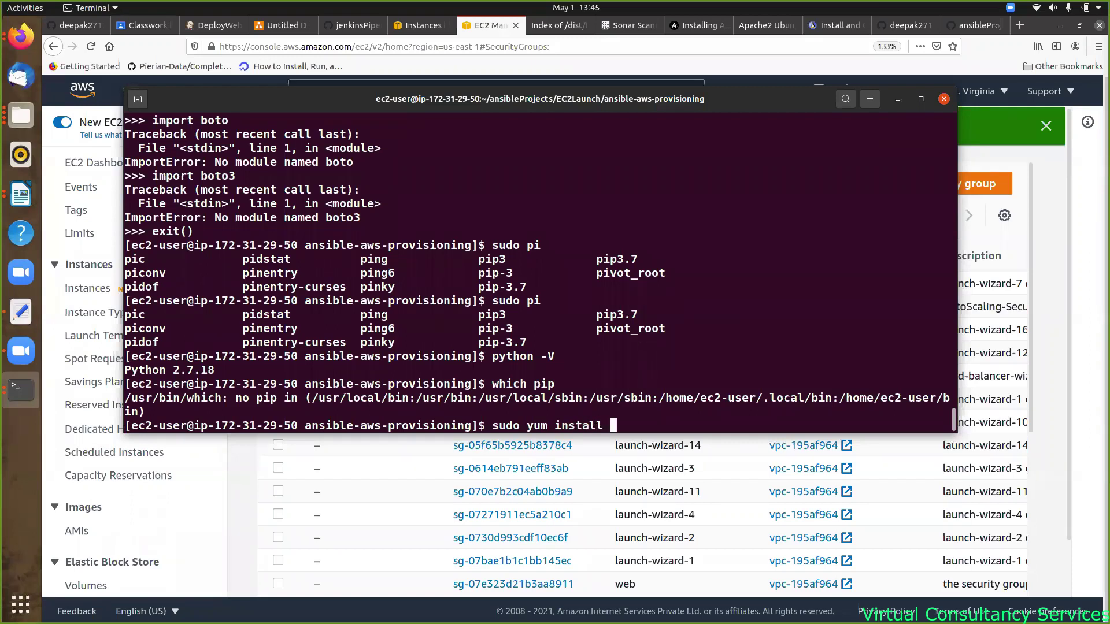
pyautogui.write('python-pip -u')
pyautogui.press('BackSpace')
pyautogui.write('y')
pyautogui.press('Return')
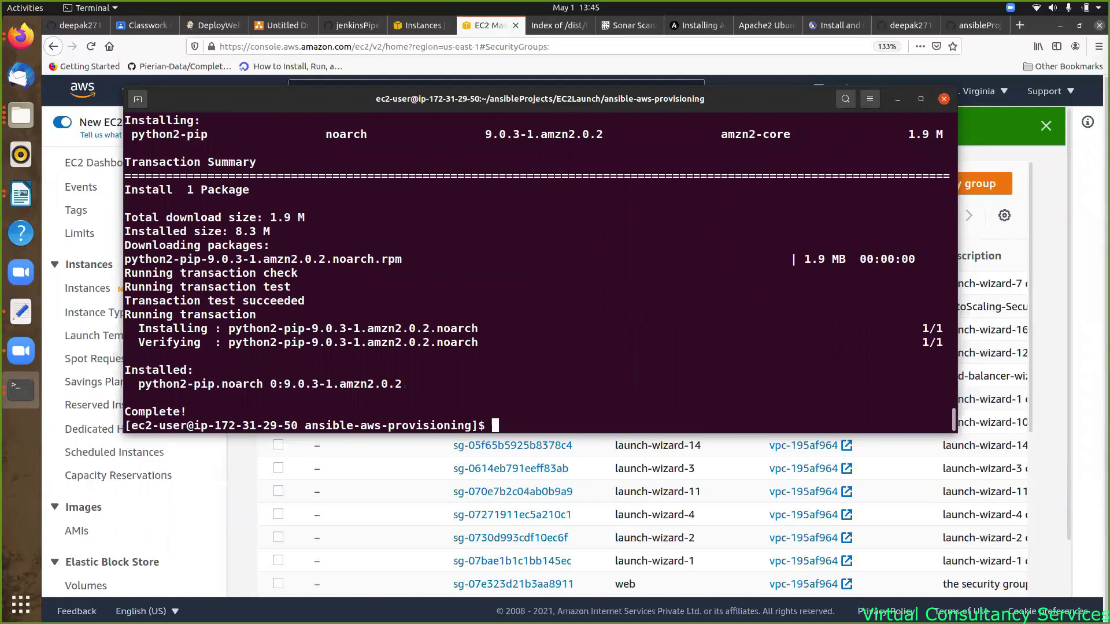
# - Look up the path of the newly installed pip executable
pyautogui.write('which')
pyautogui.write('pip')
pyautogui.press('Return')
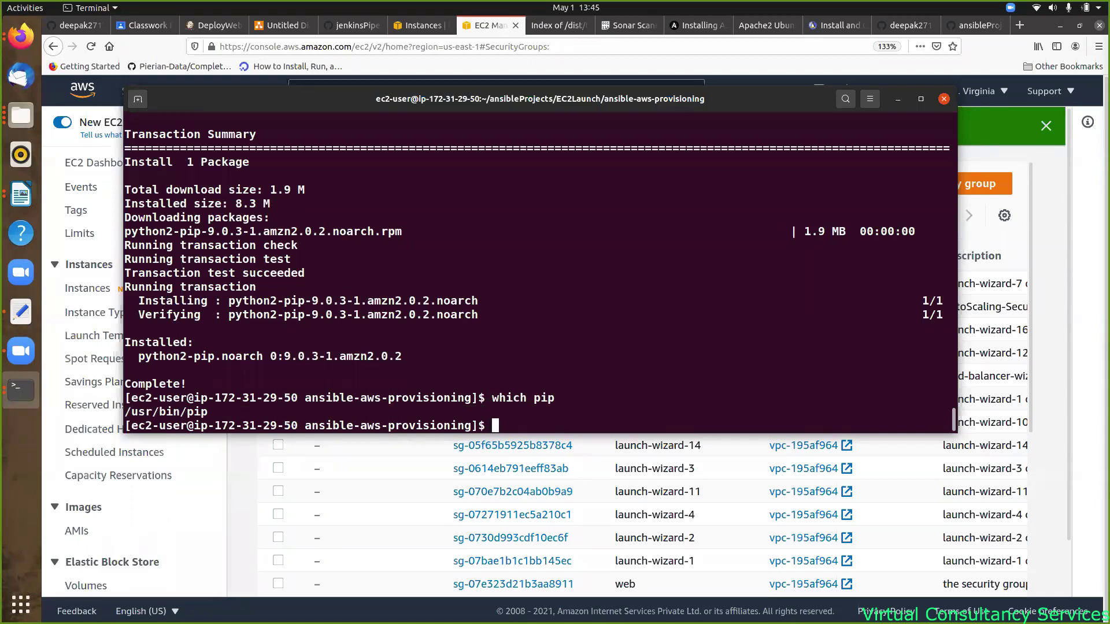
# - Install the boto and boto3 Python libraries with pip as superuser
pyautogui.write('p')
pyautogui.press('BackSpace')
pyautogui.write('sudo pip insta')
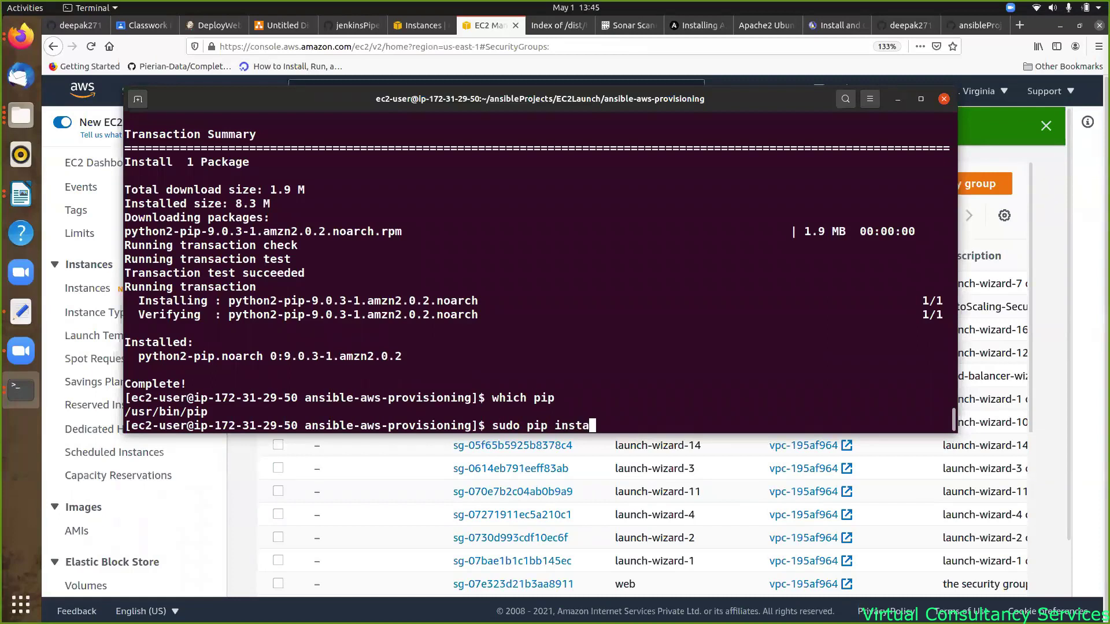
pyautogui.write('ll boto boto3')
pyautogui.press('Return')
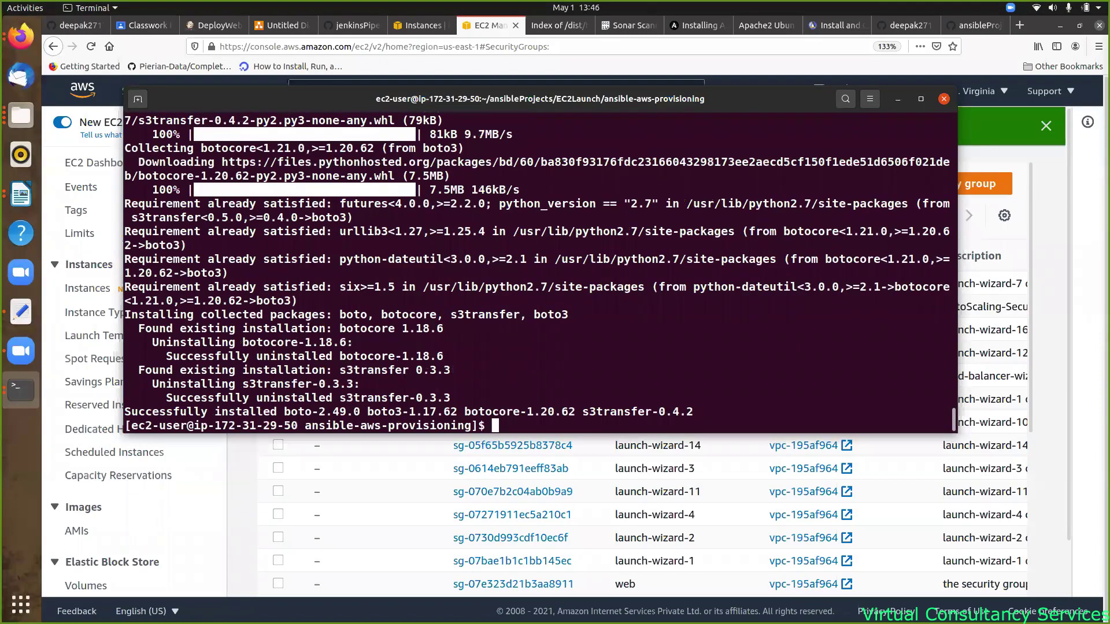
# - Run the provisioning playbook again with ansible-playbook -i hosts provision.yml
pyautogui.press('Return')
pyautogui.press('Return')
pyautogui.press('Return')
pyautogui.press('Return')
pyautogui.press('Return')
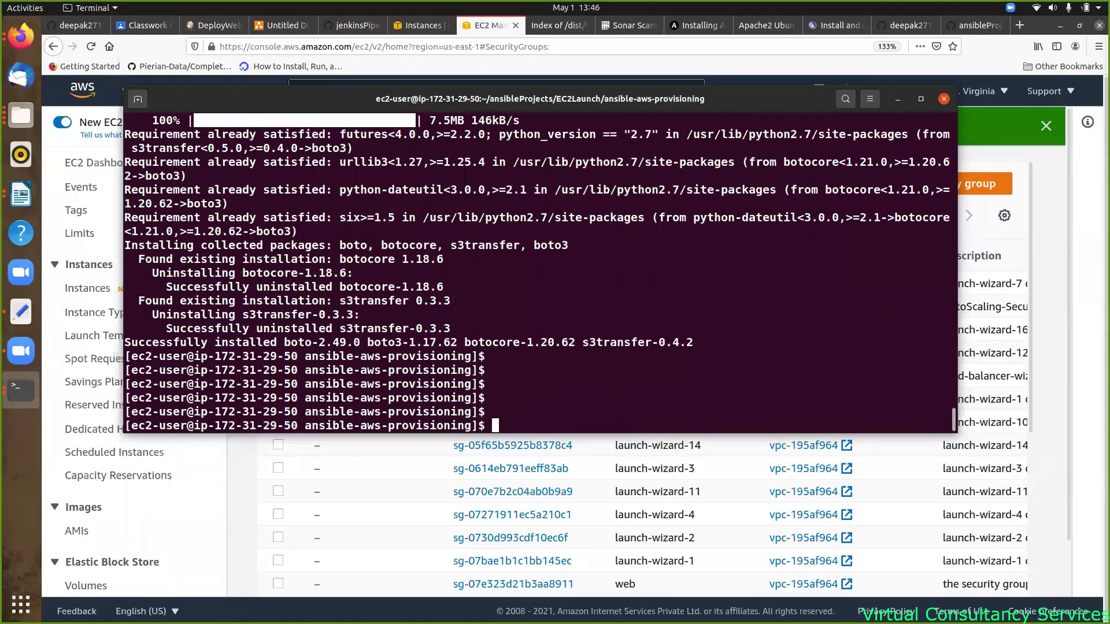
pyautogui.press('Up')
pyautogui.press('Up')
pyautogui.press('Up')
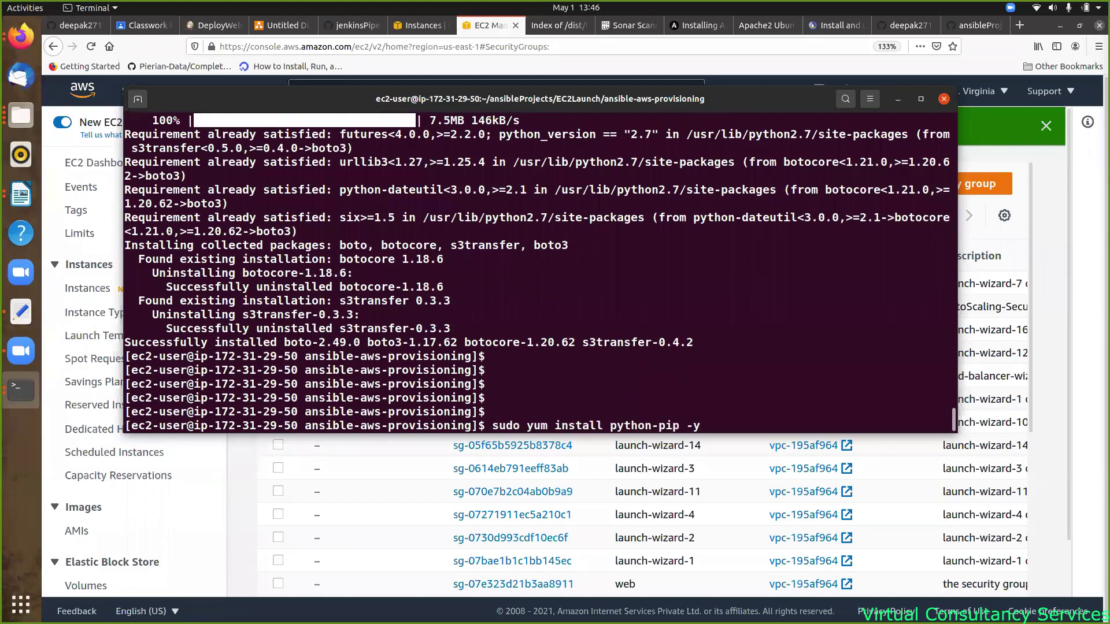
pyautogui.press('Up')
pyautogui.press('Up')
pyautogui.press('Up')
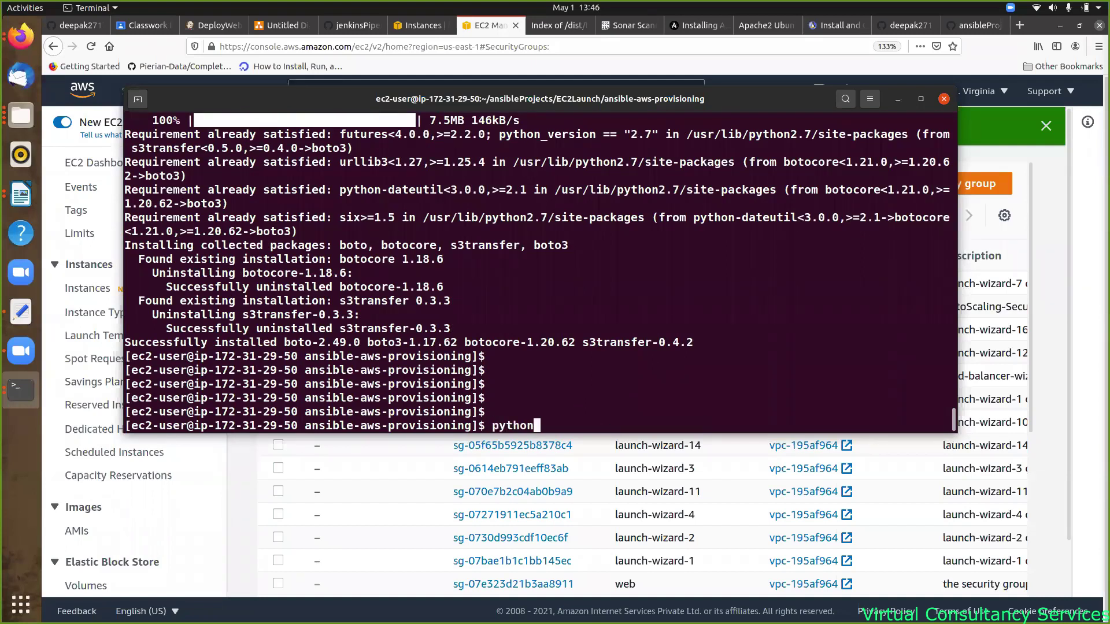
pyautogui.press('Up')
pyautogui.press('Return')
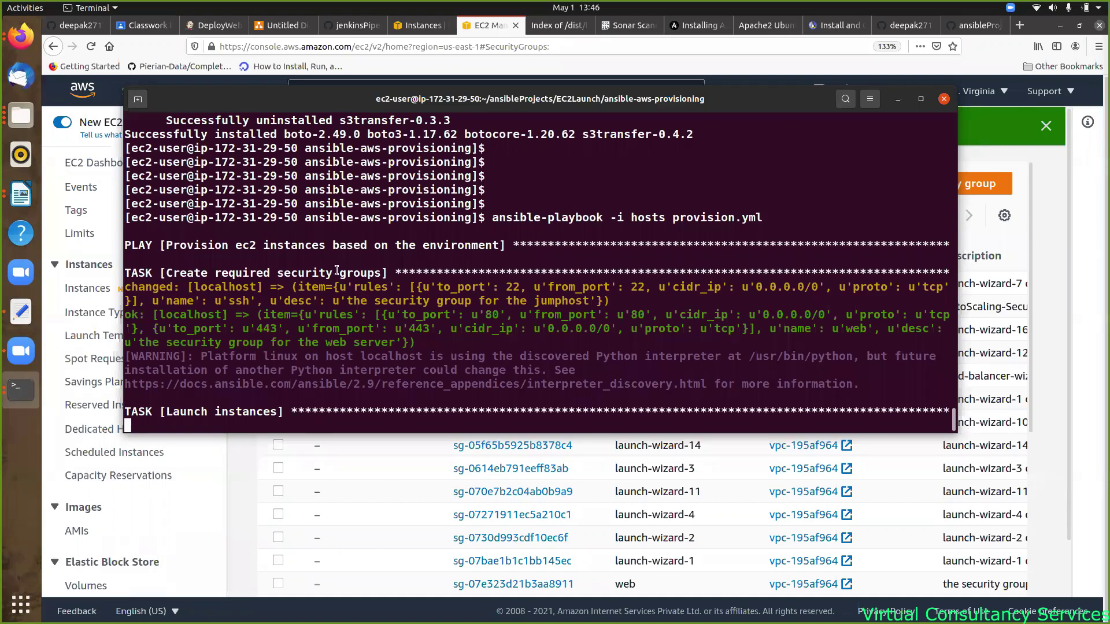
# - Examine the playbook's output for the ssh and web security groups in the Create required security groups task
pyautogui.moveTo(614, 304); pyautogui.dragTo(207, 285)
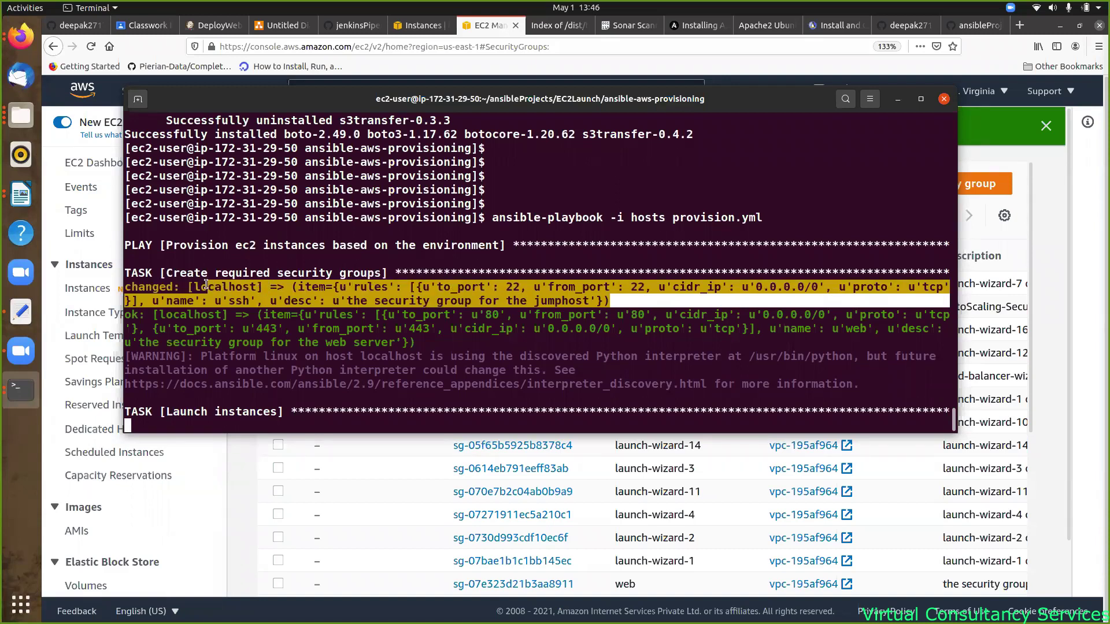
pyautogui.moveTo(415, 342); pyautogui.dragTo(155, 317)
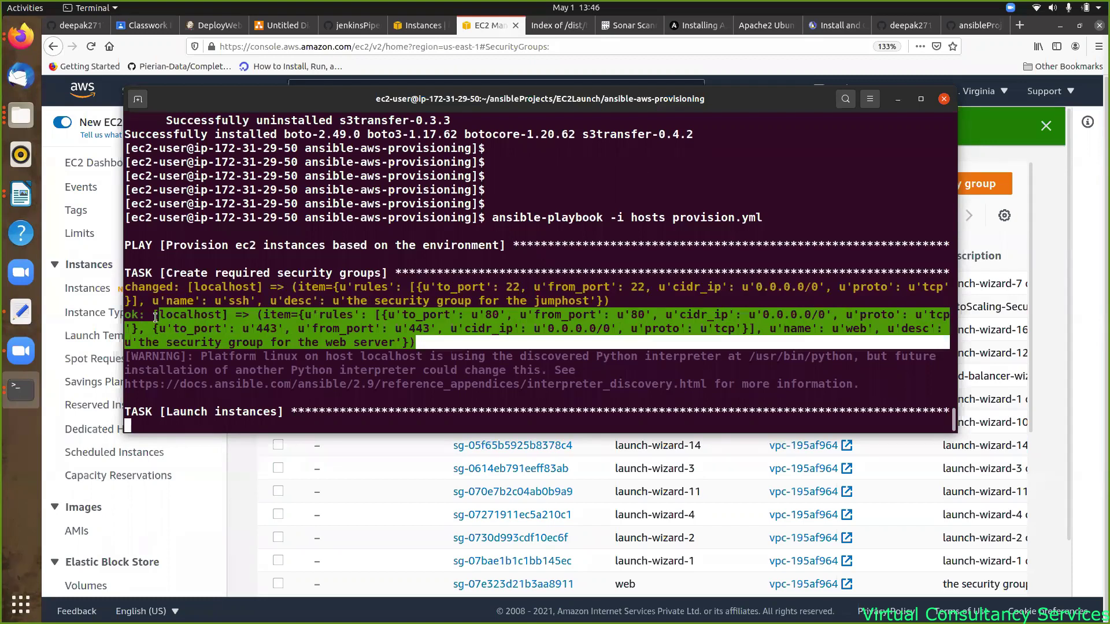
pyautogui.click(313, 226)
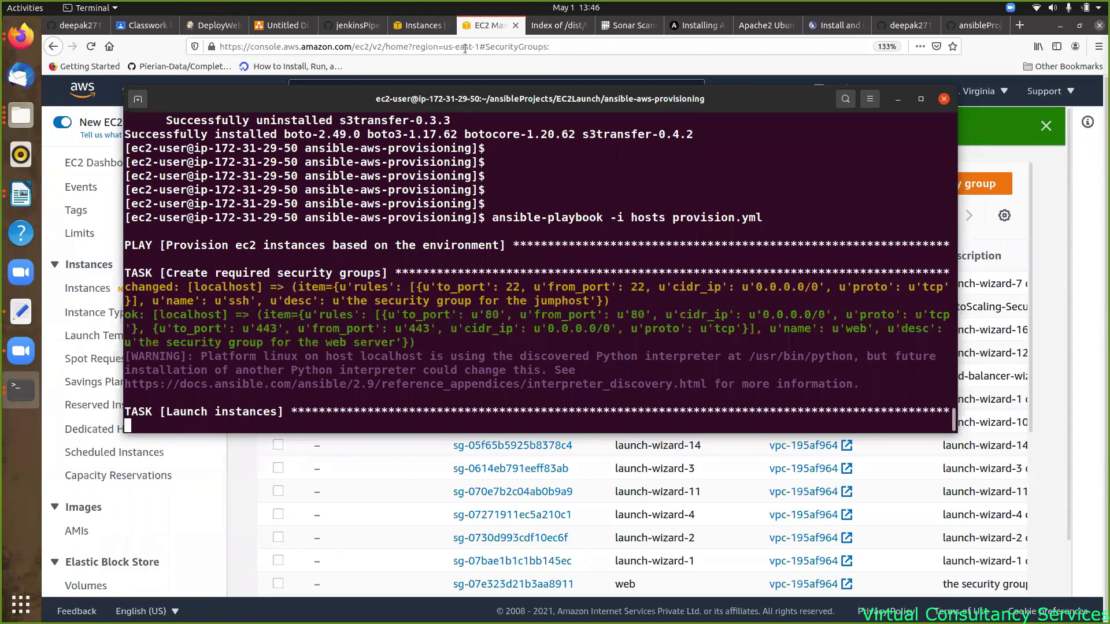
# - Switch to the EC2 console in Firefox, filter the security groups by ssh and select the group named ssh
pyautogui.click(581, 58)
pyautogui.click(332, 218)
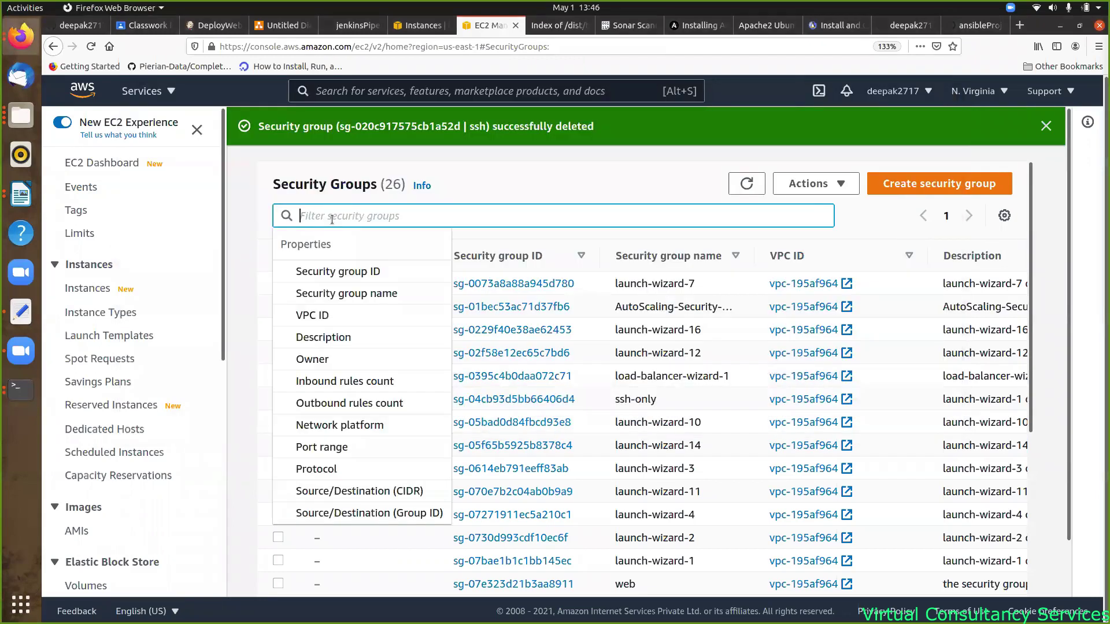
pyautogui.write('ssh')
pyautogui.press('Return')
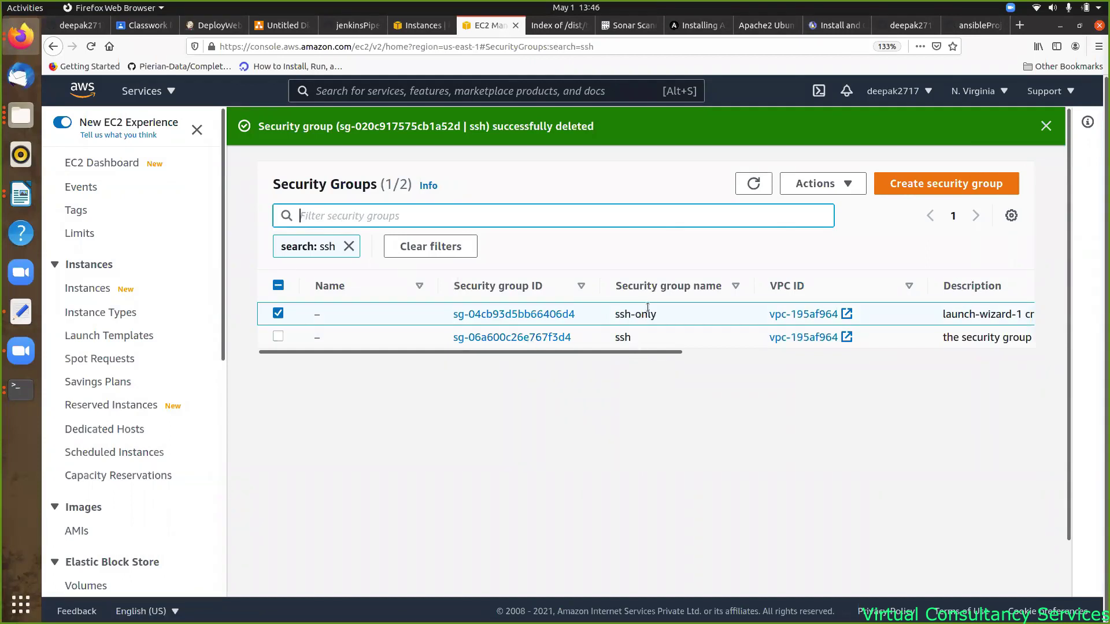
pyautogui.click(402, 337)
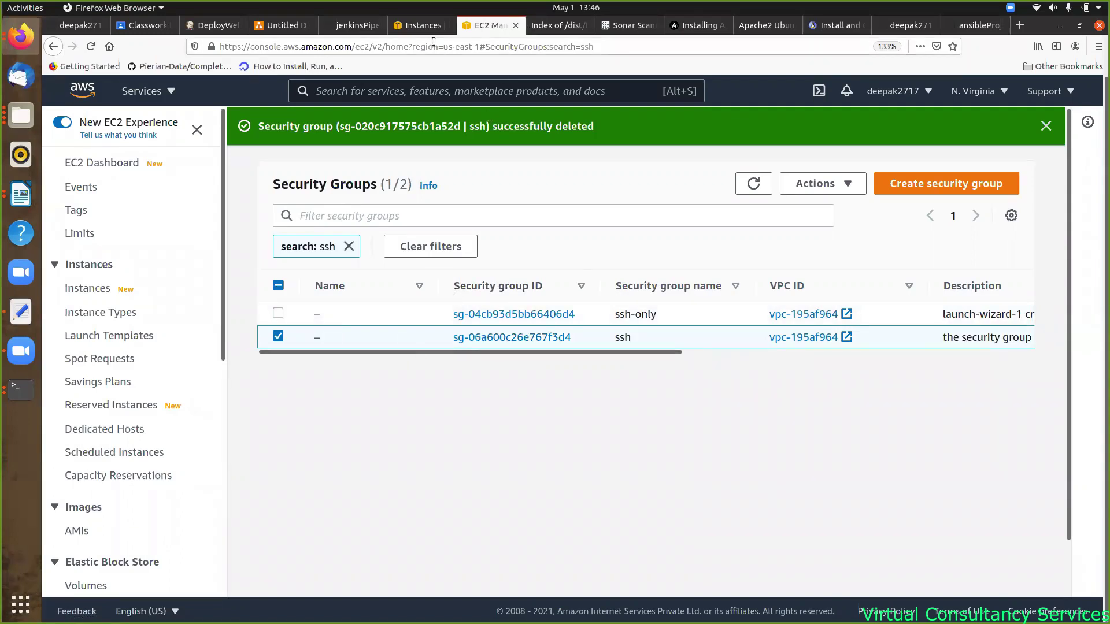
# - Switch back to the terminal and check the playbook's Launch instances task output
pyautogui.hotkey('alt', 'Tab')
pyautogui.hotkey('alt', 'Tab')
pyautogui.hotkey('alt', 'Tab')
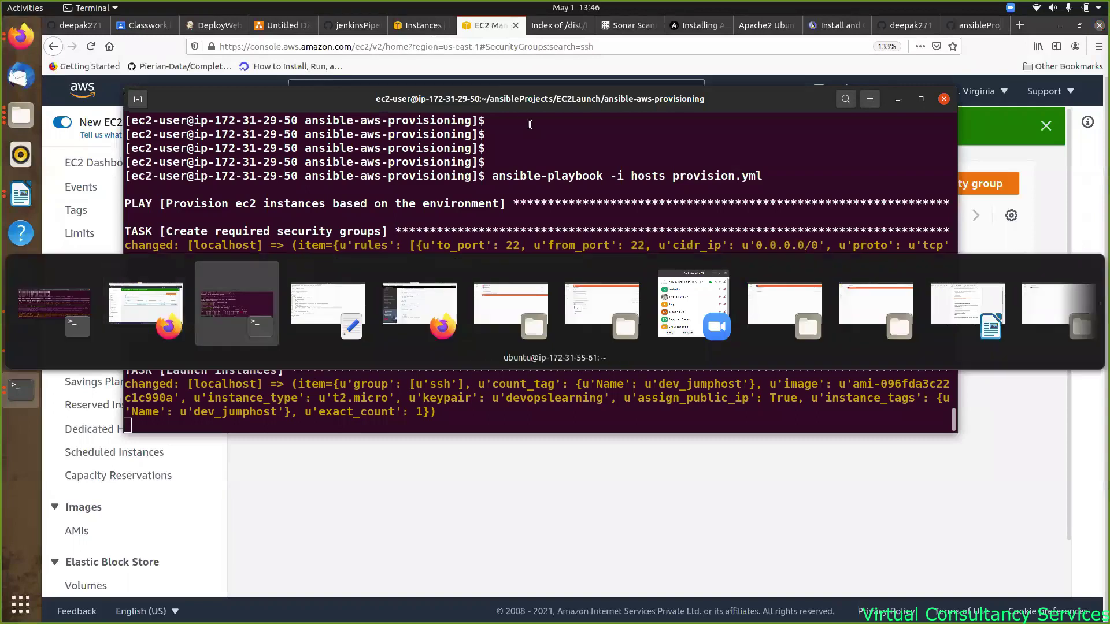
pyautogui.hotkey('alt', 'Tab')
pyautogui.hotkey('alt', 'Tab')
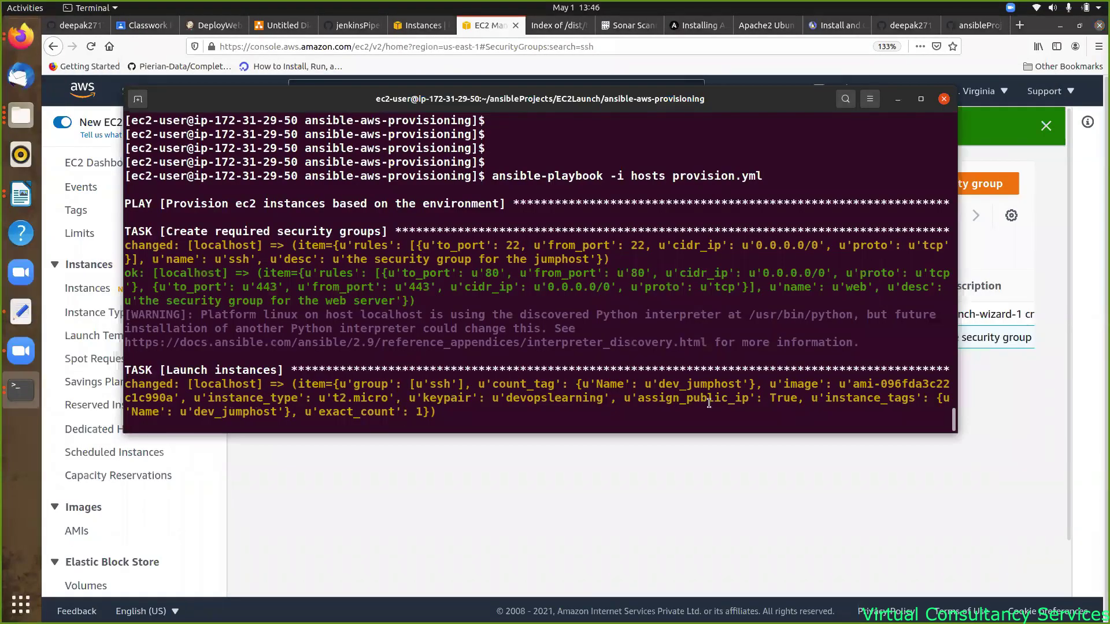
# - Go to the EC2 Instances page in Firefox, refresh the list and look through the instances and their states
pyautogui.hotkey('alt', 'Tab')
pyautogui.click(420, 26)
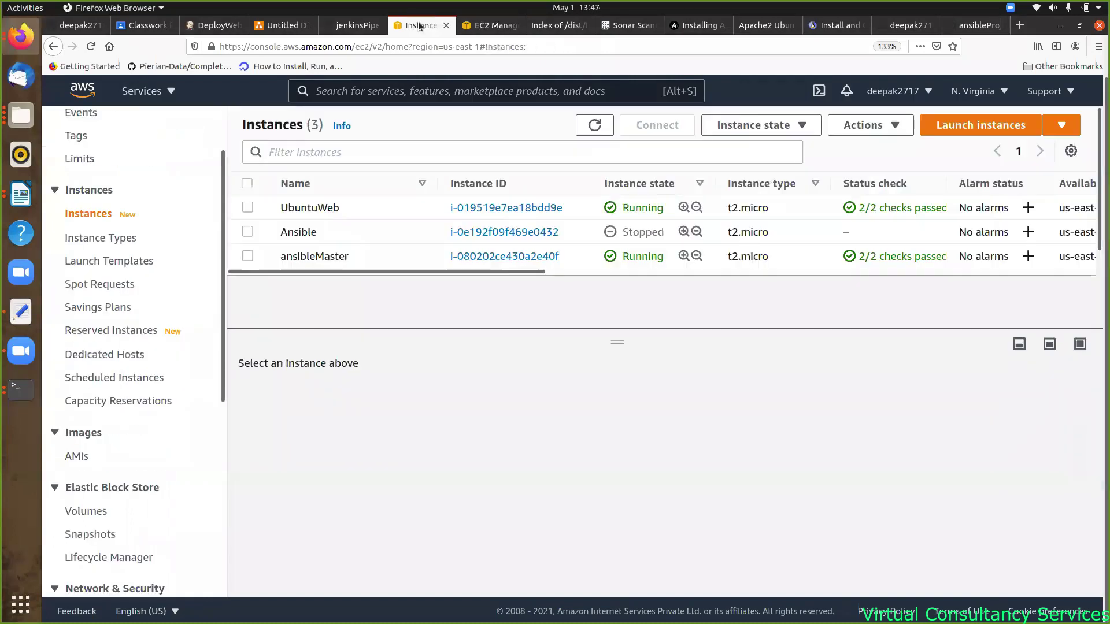
pyautogui.click(596, 125)
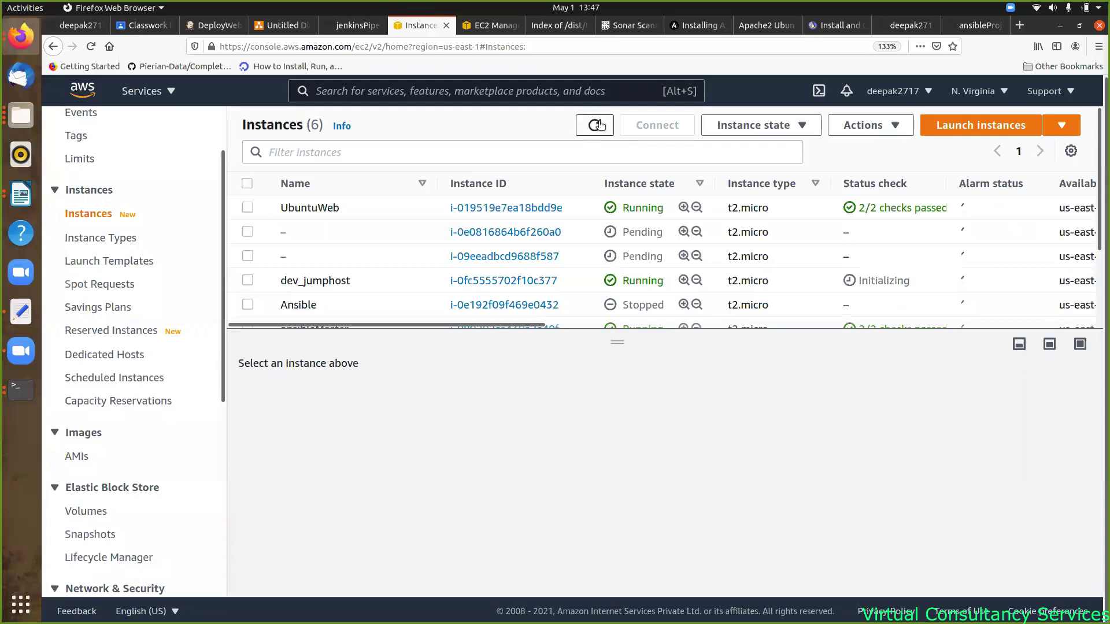
pyautogui.scroll(-3, 658, 200)
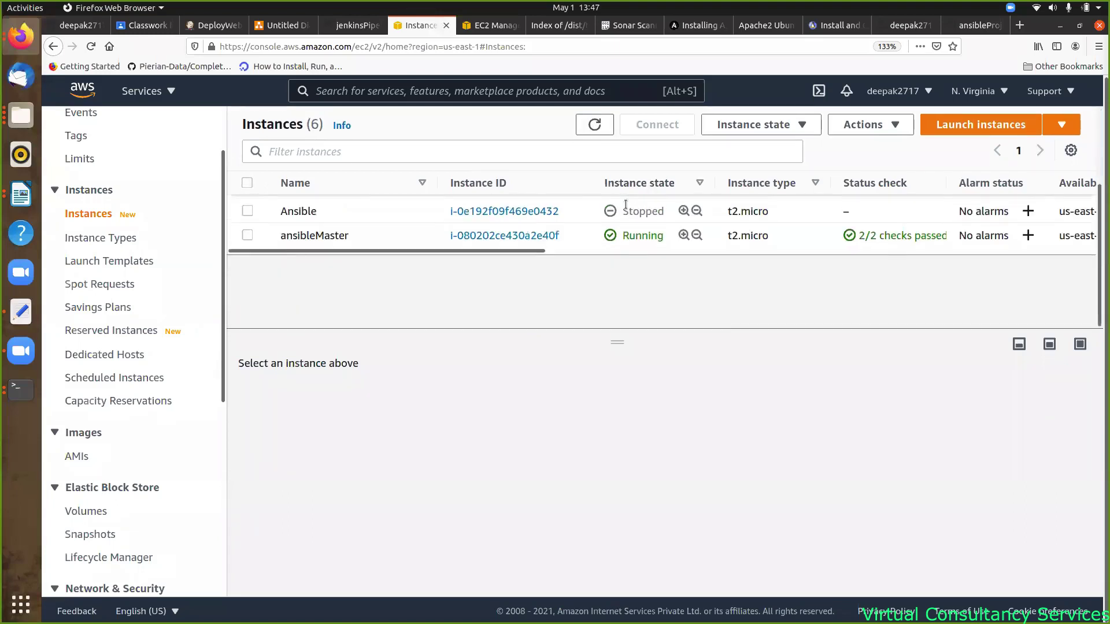
pyautogui.scroll(3, 627, 252)
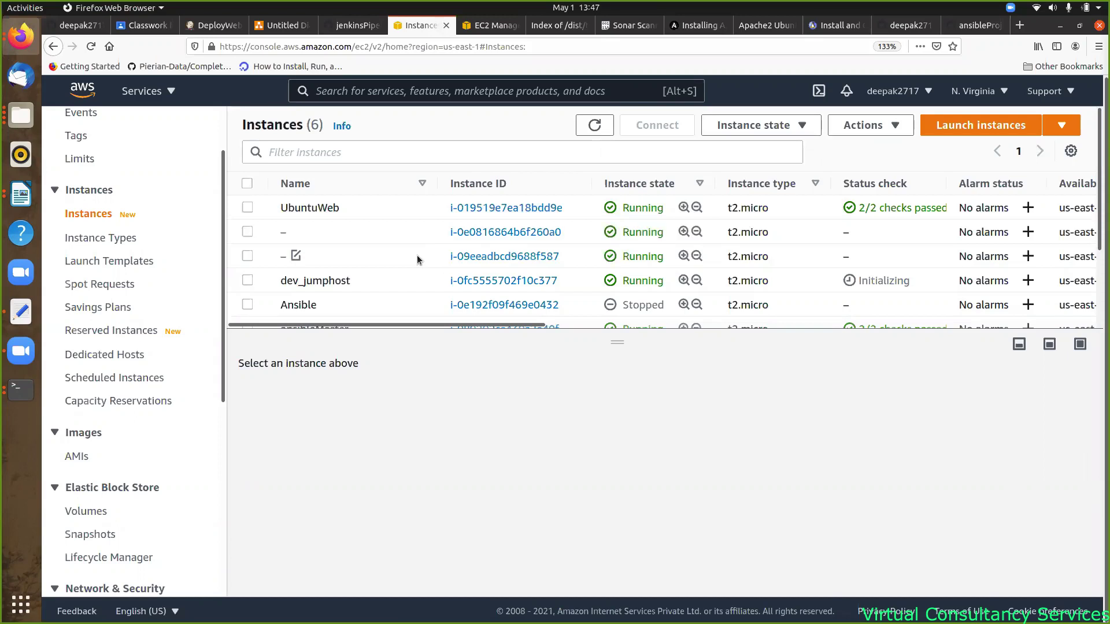
# - Check the play recap in the terminal and refresh the EC2 instances list in Firefox to examine instance names and status checks
pyautogui.hotkey('alt', 'Tab')
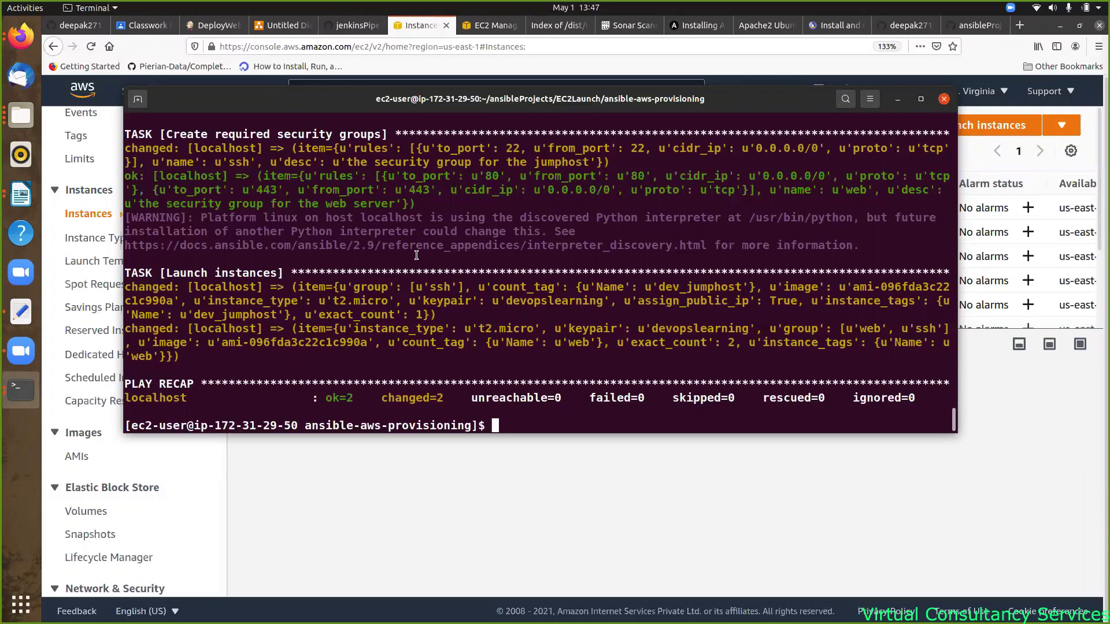
pyautogui.hotkey('alt', 'Tab')
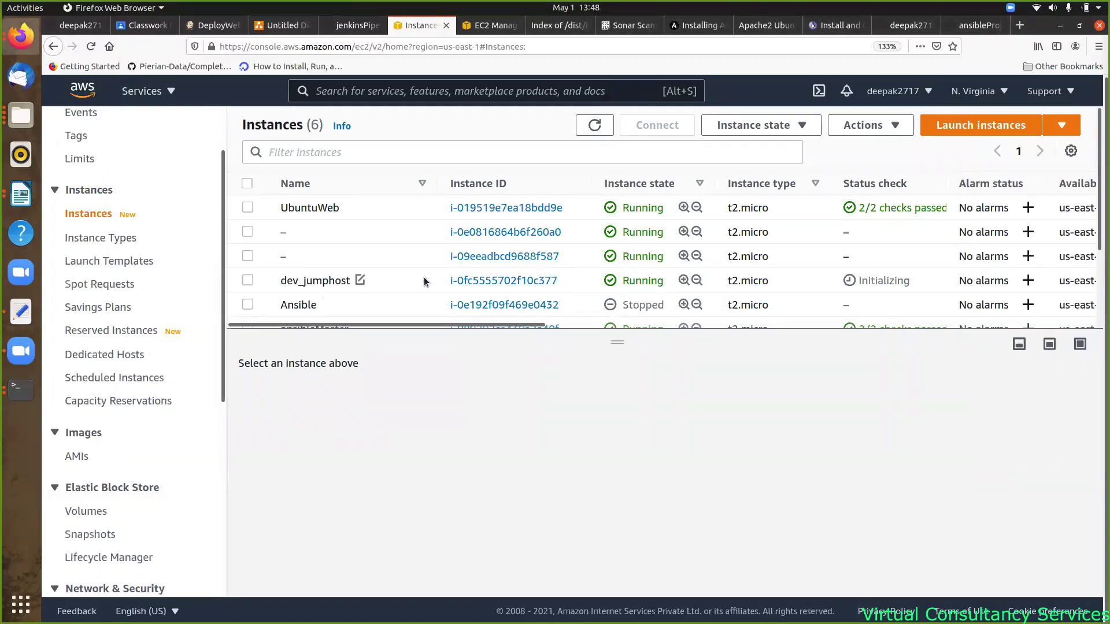
pyautogui.scroll(-3, 424, 276)
pyautogui.scroll(3, 431, 270)
pyautogui.click(599, 127)
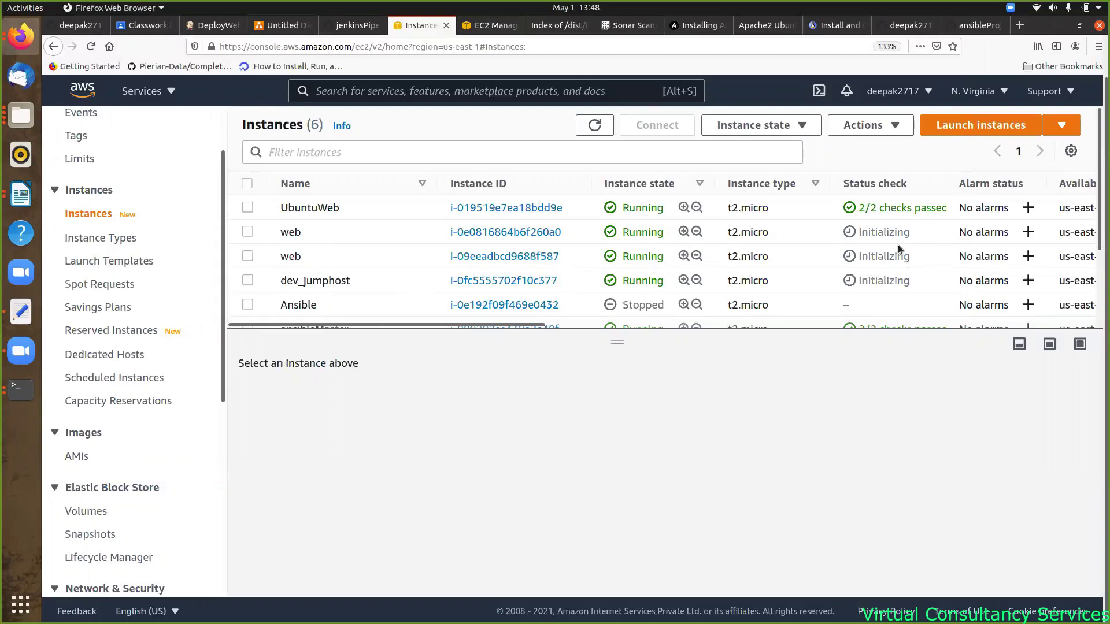
pyautogui.click(598, 127)
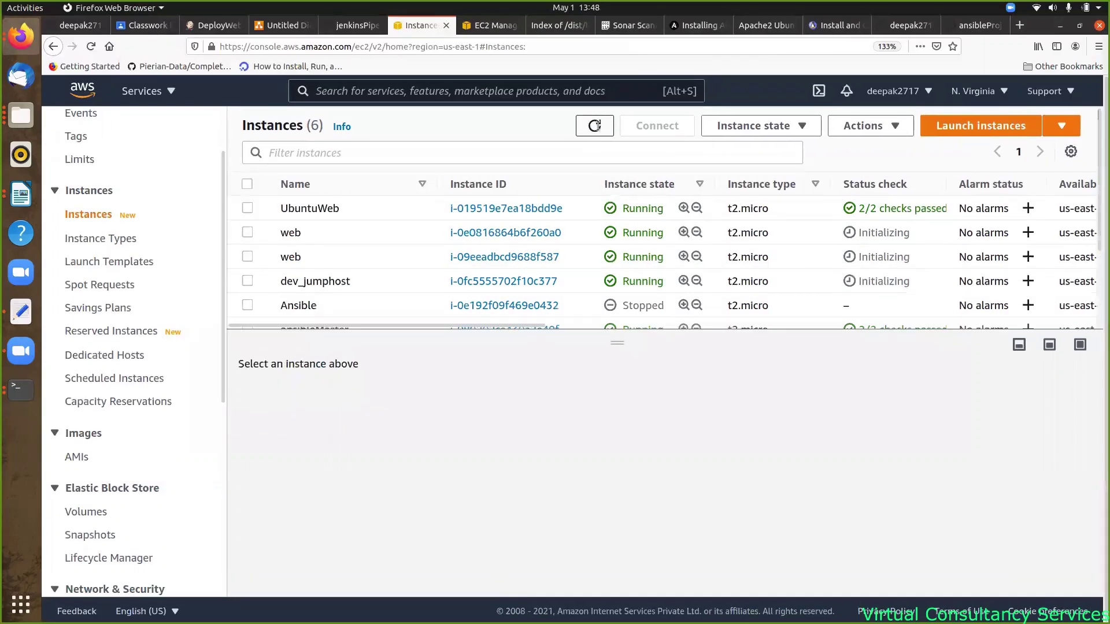
pyautogui.hotkey('alt', 'Tab')
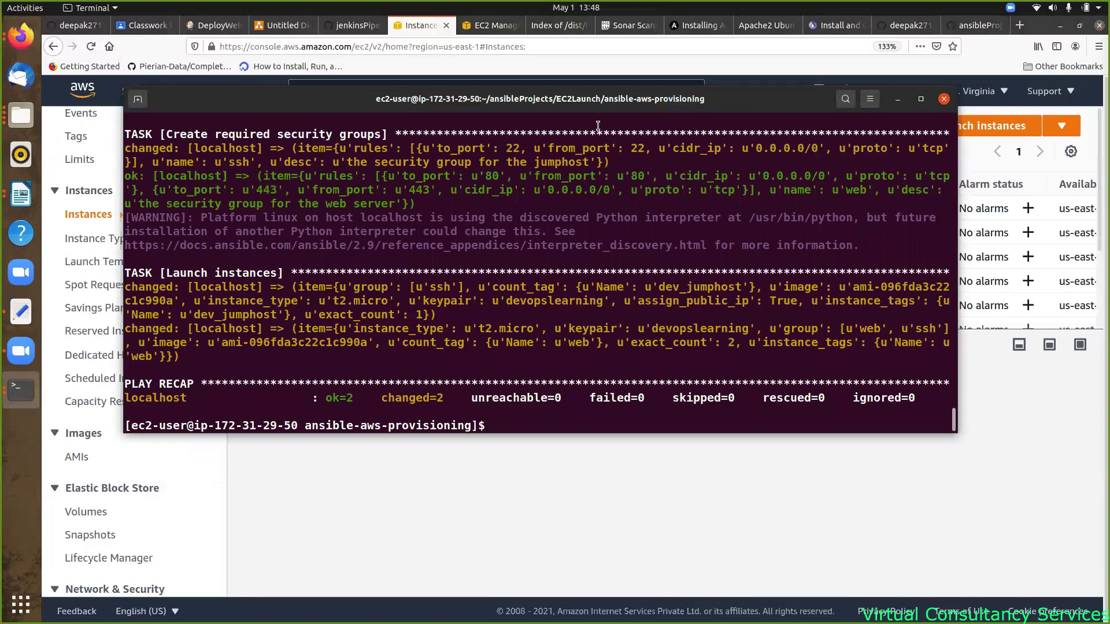